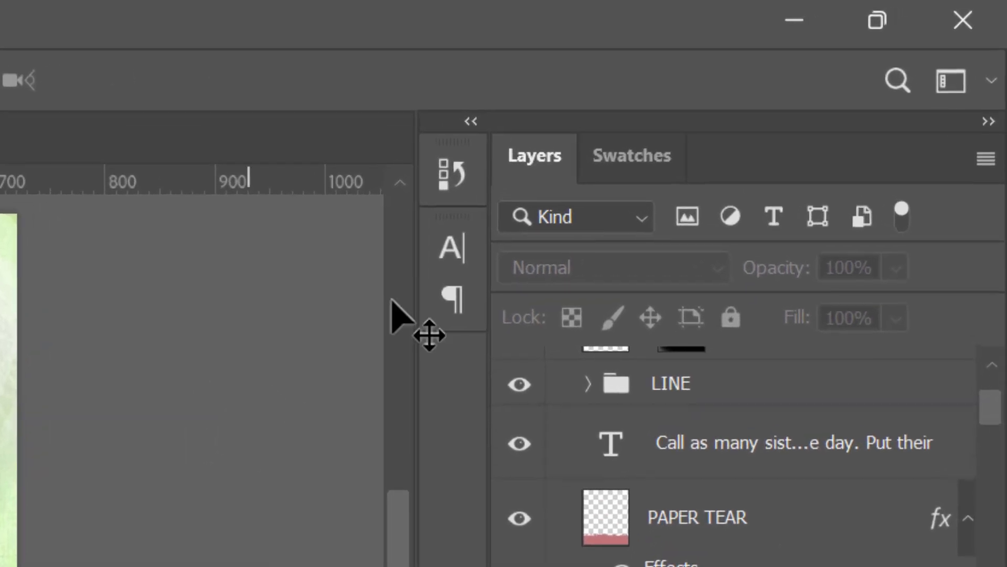
Bring up the Swatches panel in place of the layer list
click(614, 160)
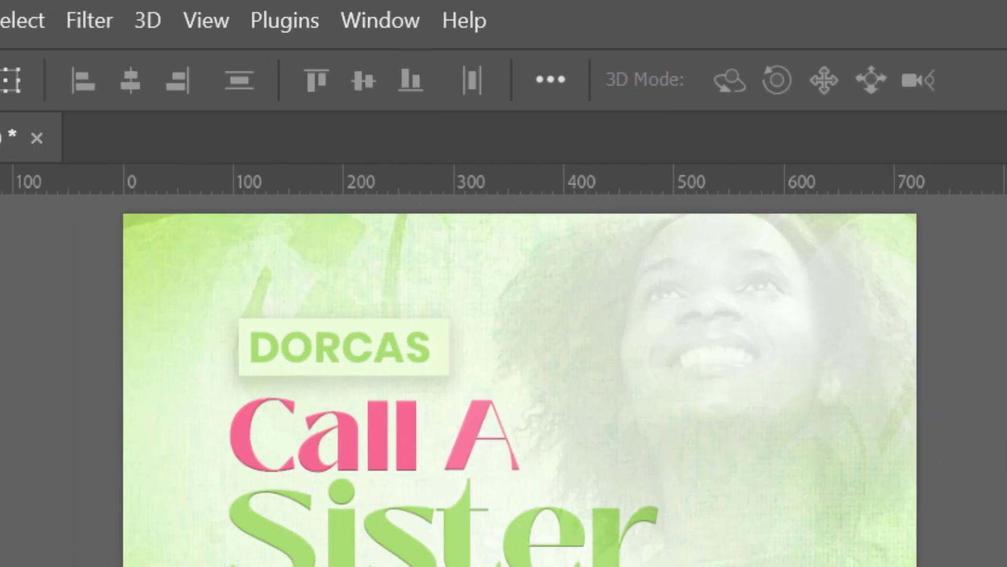
click(405, 29)
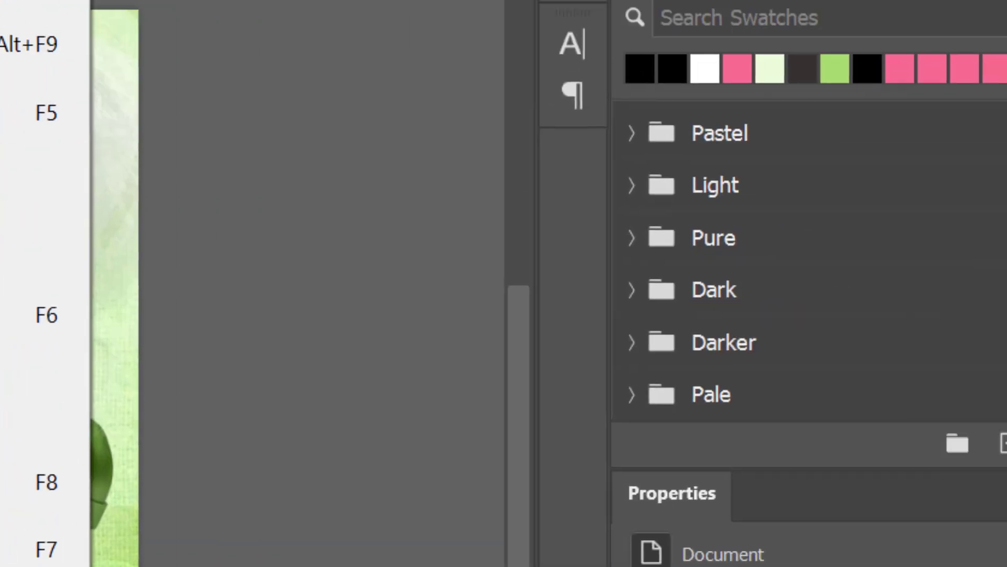
click(395, 560)
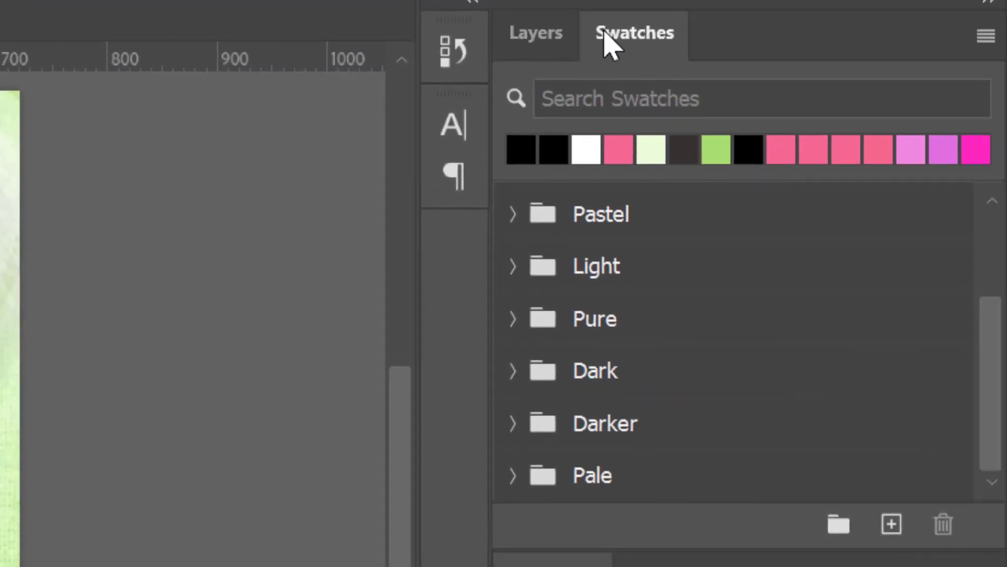
drag(645, 29, 656, 47)
Create a new swatch group named TK COLORS
click(892, 519)
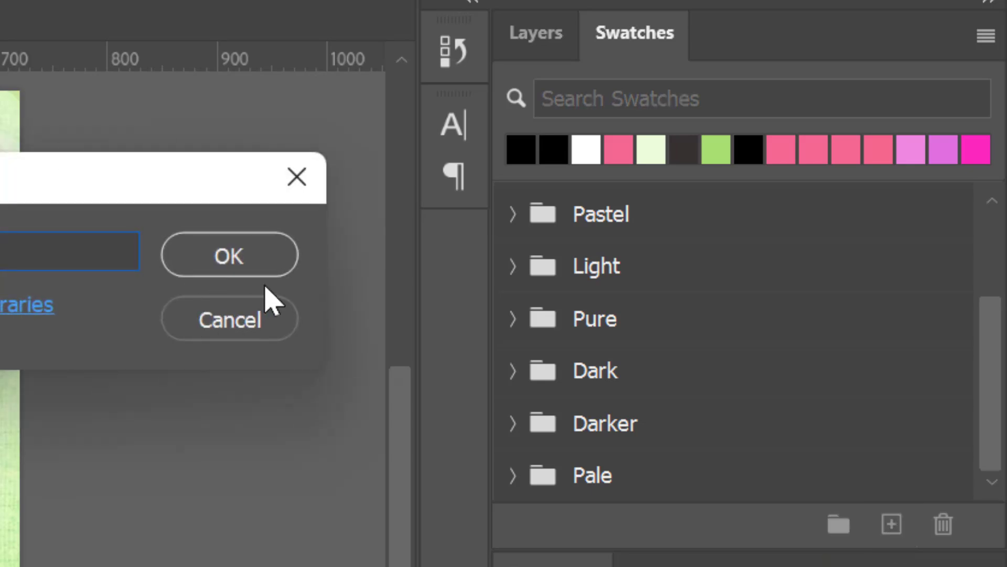
click(266, 326)
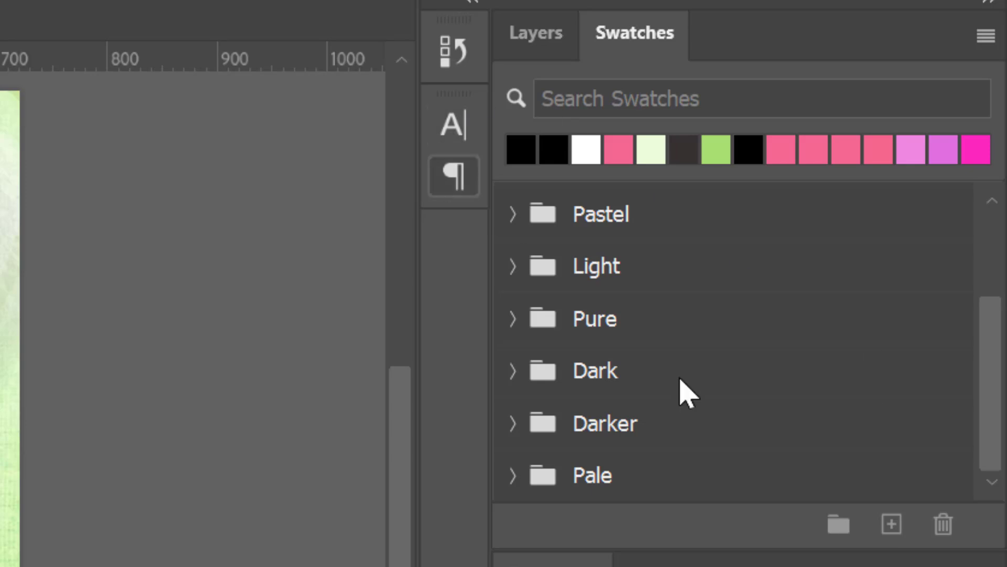
click(838, 524)
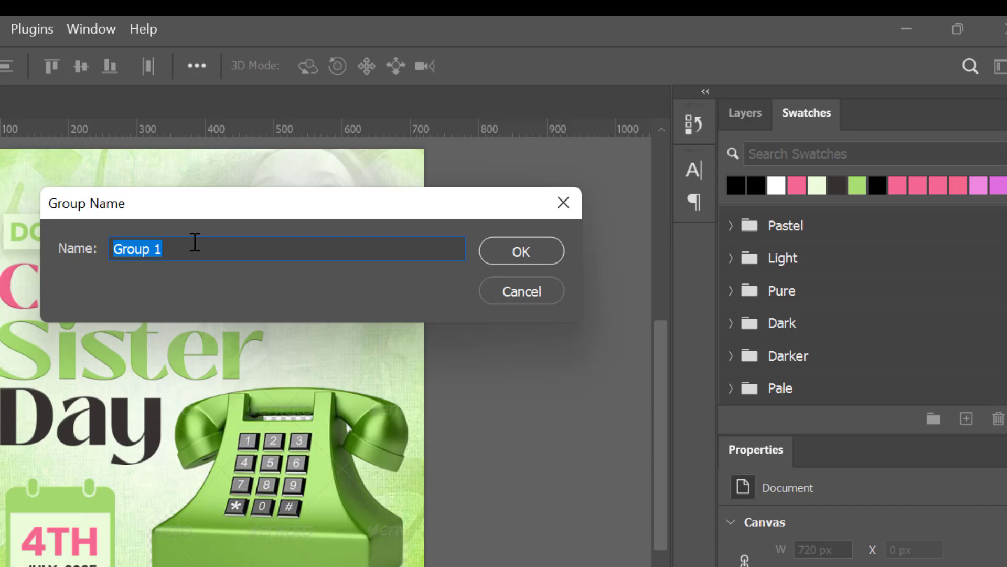
text(tk)
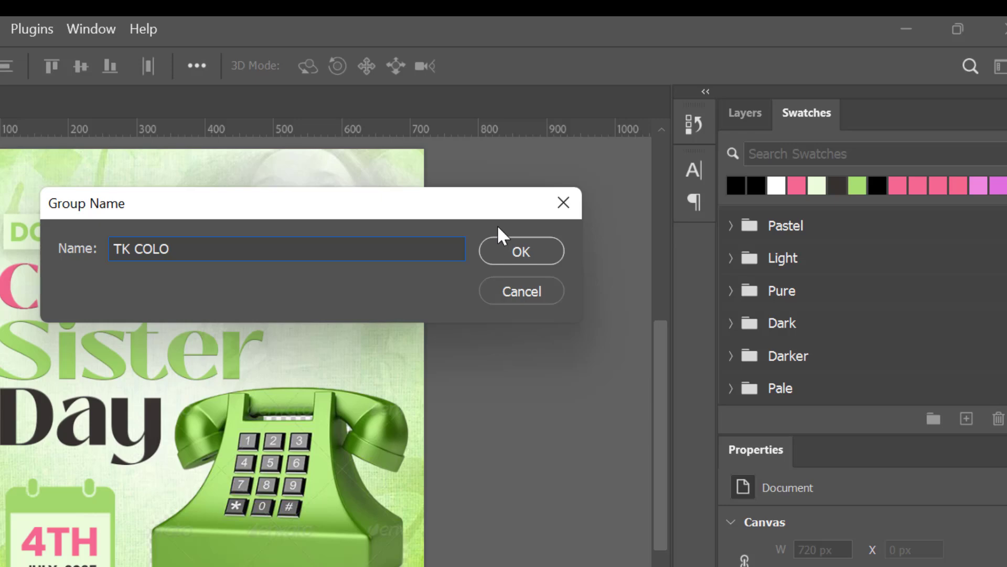
click(515, 254)
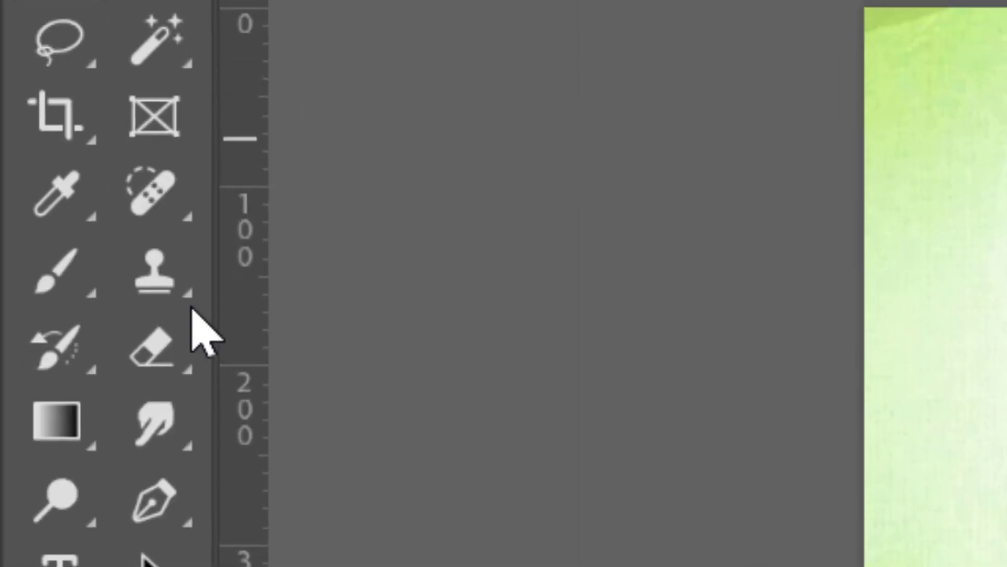
Sample the pink of the "Call A" text with the Eyedropper and save it as Swatch 1 in the TK COLORS group
click(47, 195)
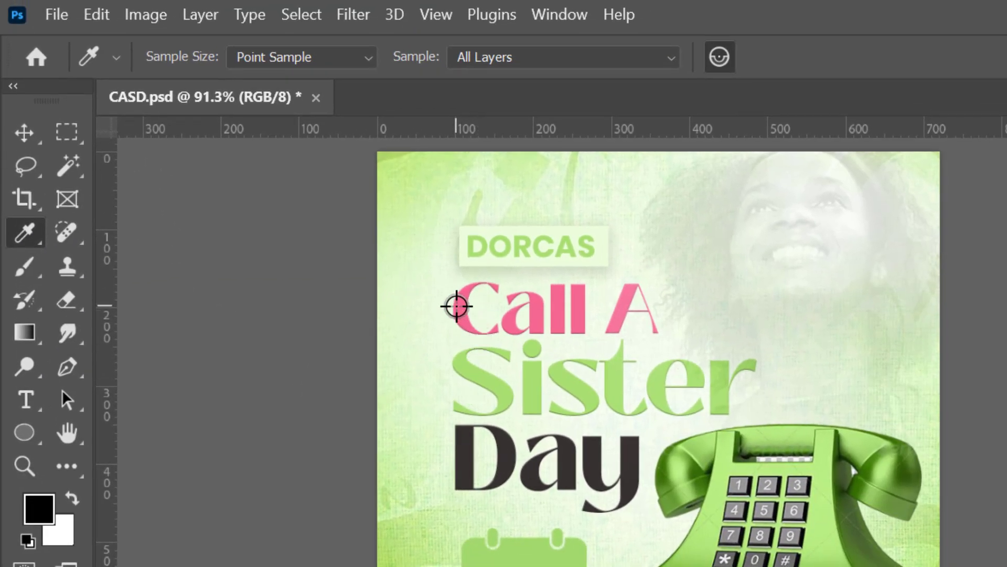
click(461, 308)
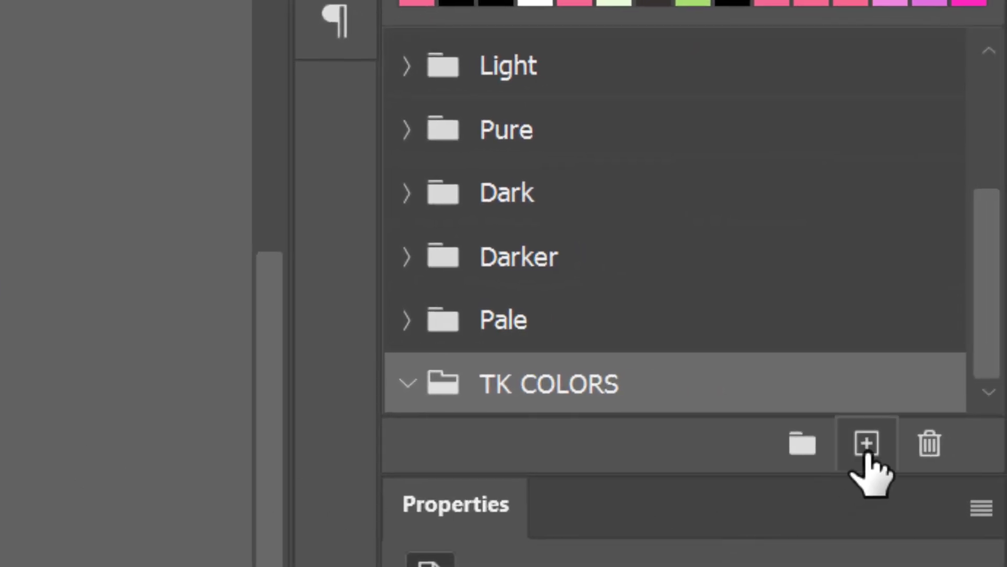
click(868, 456)
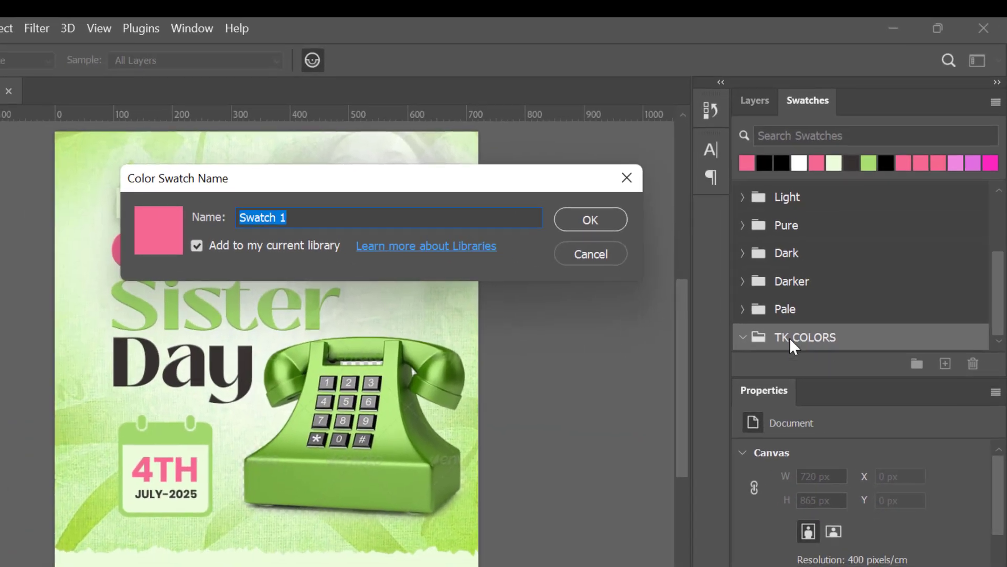
click(590, 220)
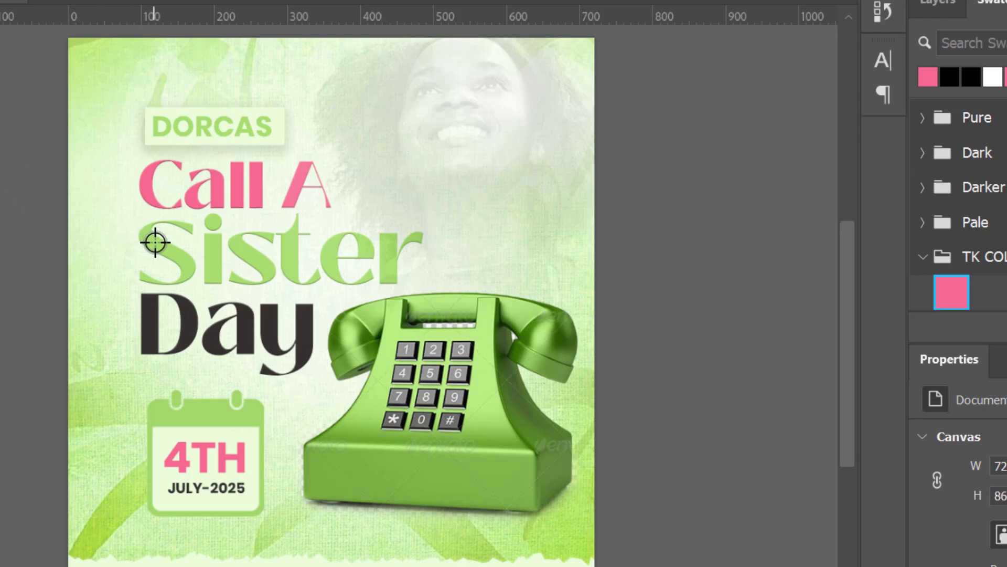
Sample the green of the "Sister" text and save it as Swatch 2 in TK COLORS, closing the Libraries panel
click(154, 244)
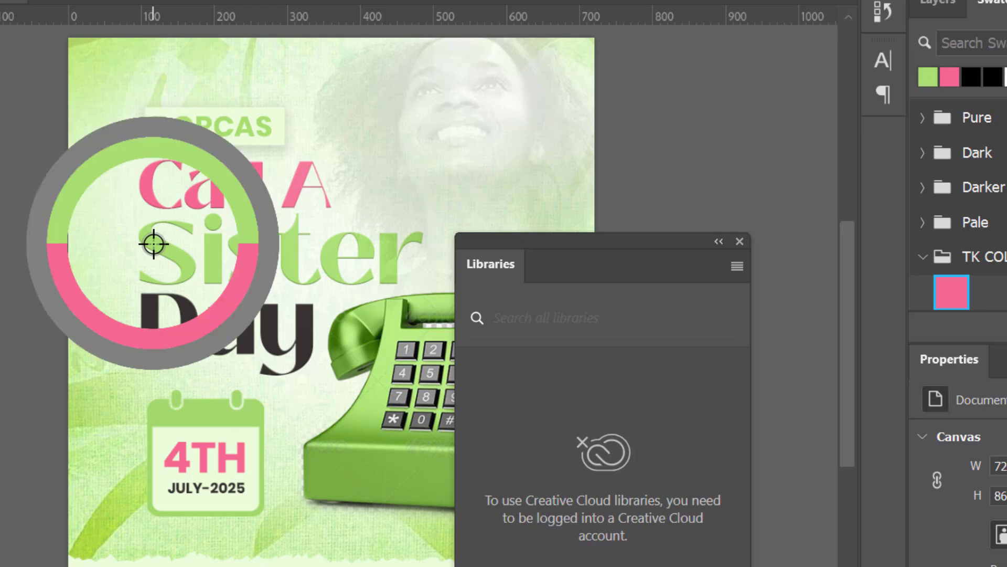
click(740, 241)
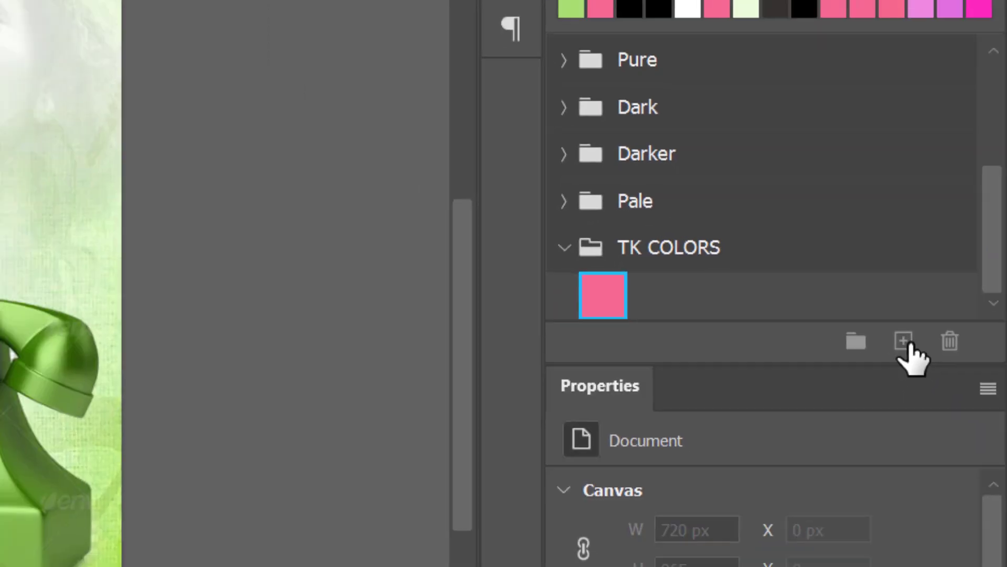
click(871, 364)
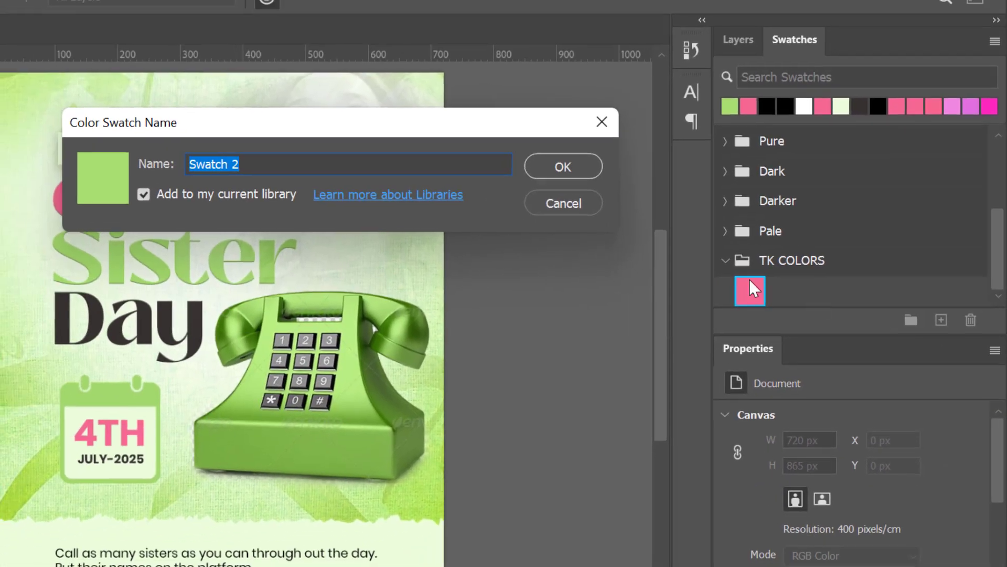
click(564, 162)
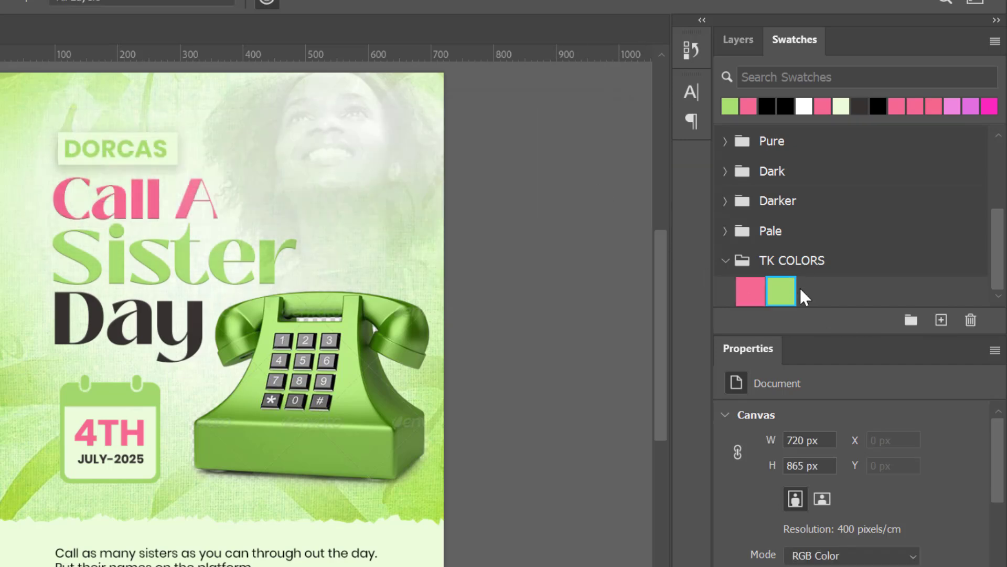
Sample the dark colour of the "Day" text and save it as a new swatch in TK COLORS
click(62, 309)
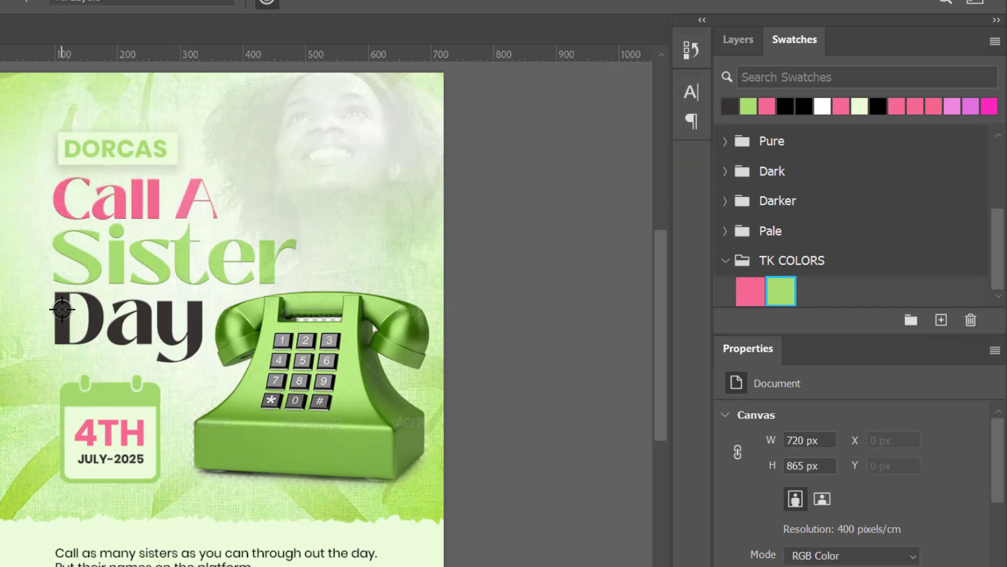
click(941, 320)
click(561, 163)
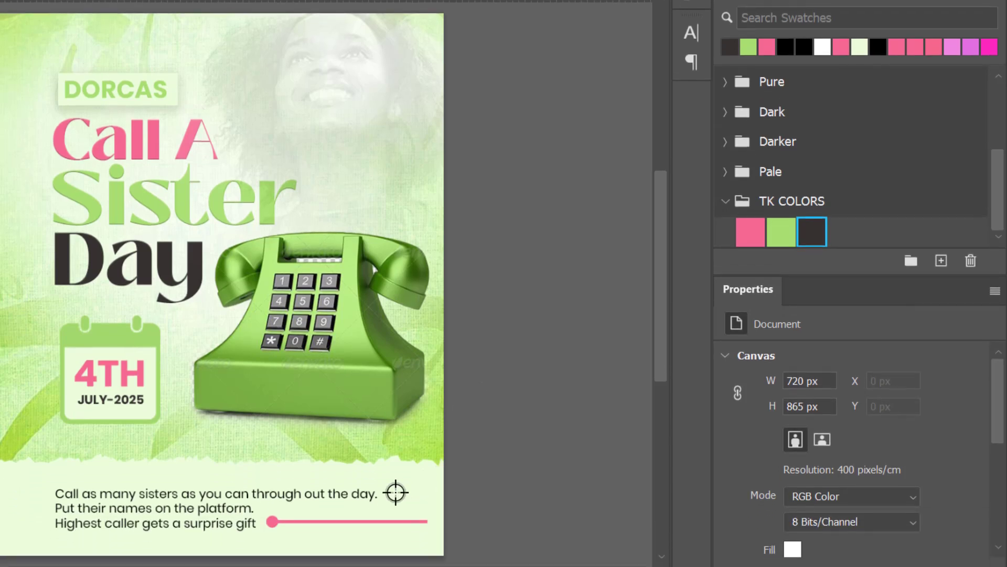
Sample the pale green of the flyer's lower paper strip and save it as Swatch 4 in TK COLORS
click(399, 548)
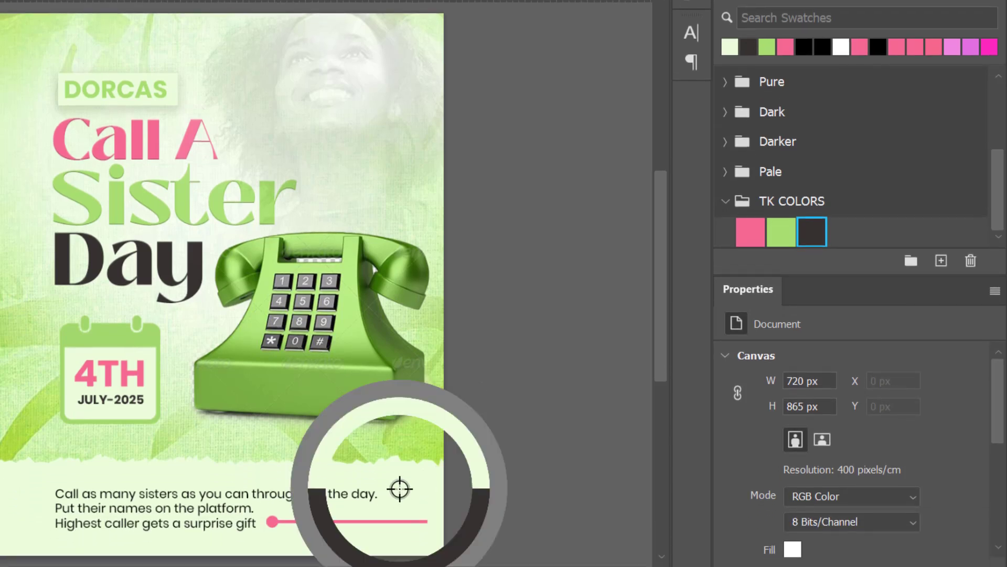
click(942, 260)
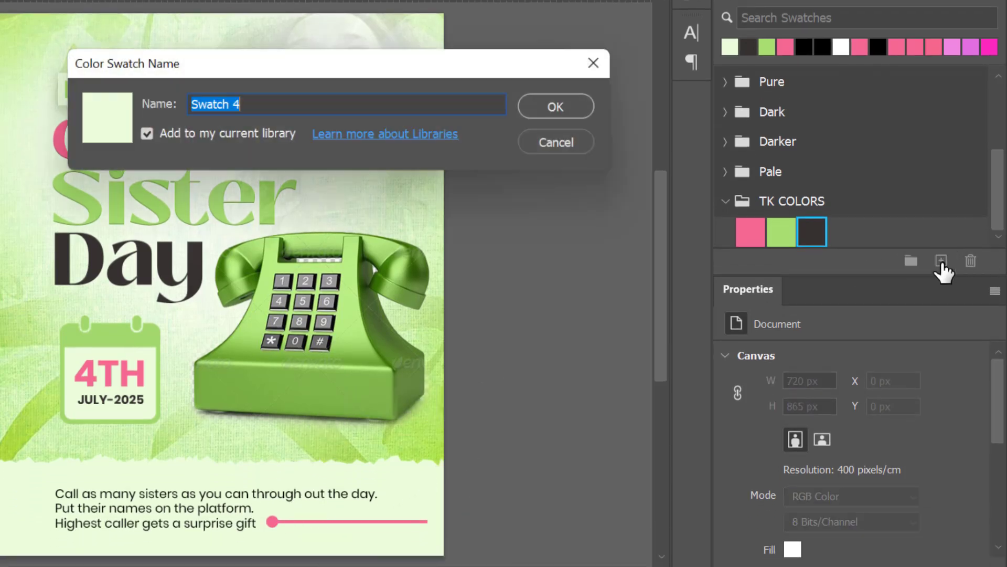
click(564, 106)
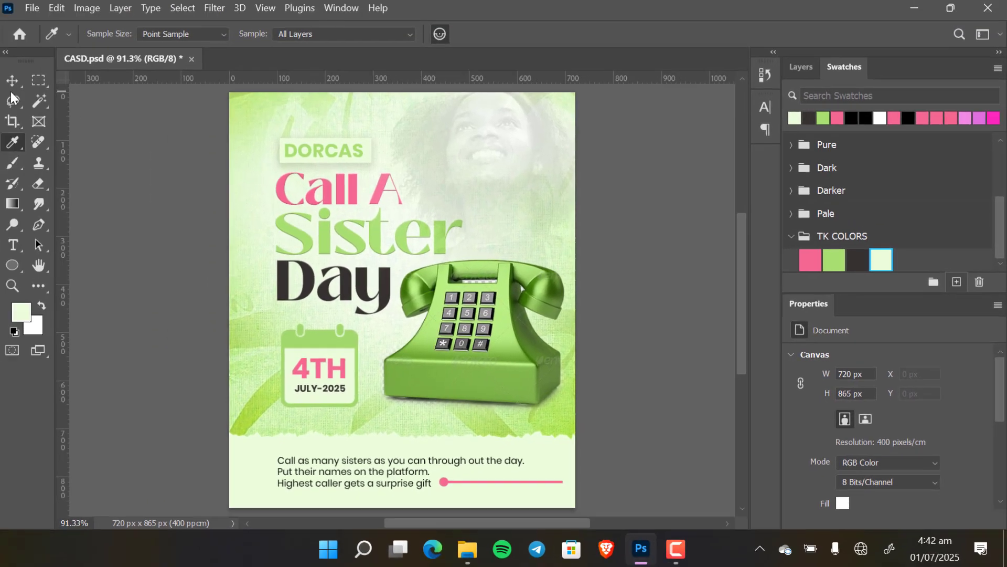
Create a new 720 x 865 px document at 400 pixels/cm, 8-bit RGB Color with a white background, and fit it to the window
click(15, 82)
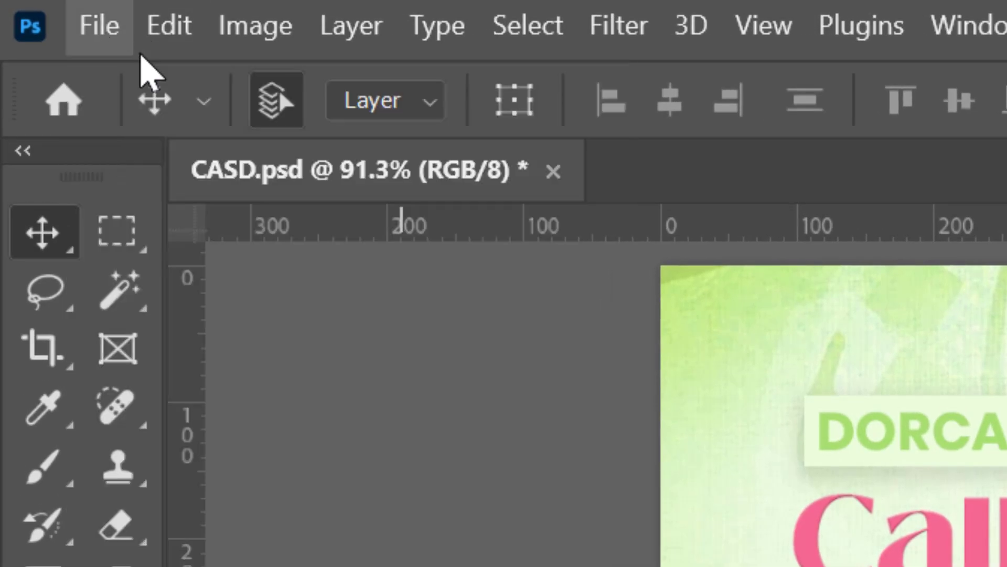
click(97, 43)
click(106, 79)
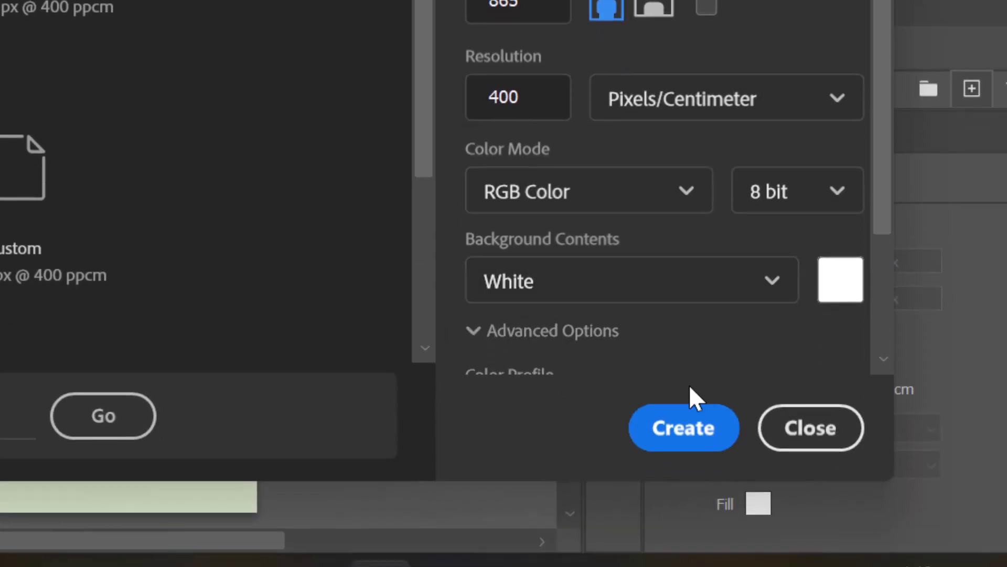
click(694, 430)
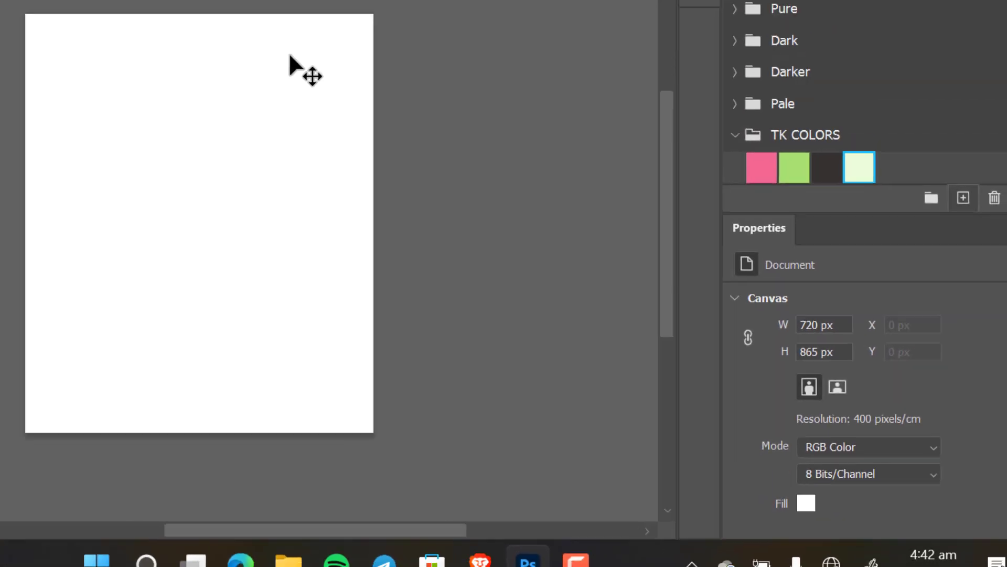
key(ctrl+0)
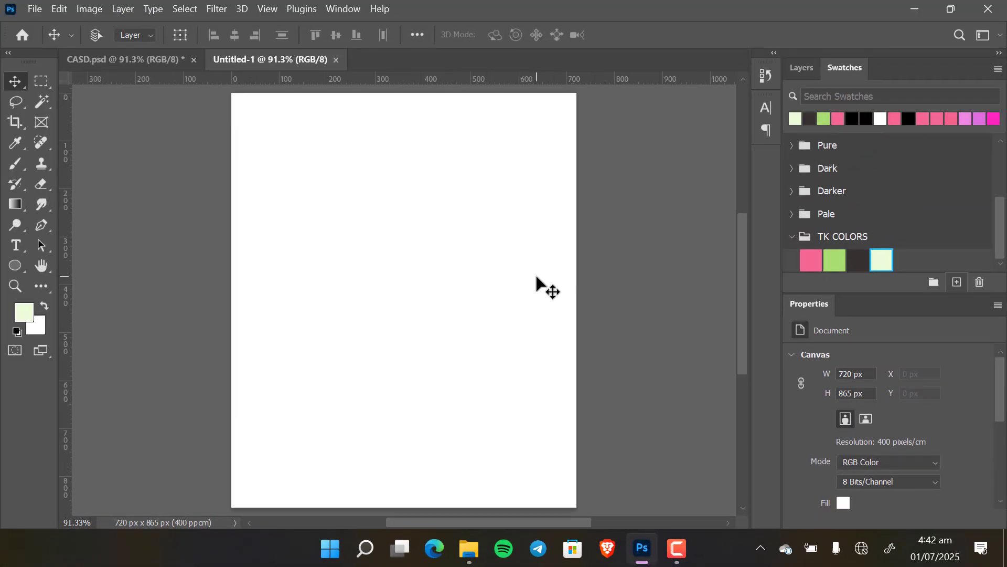
Place the islamic calligraphy texture background image from File Explorer's CASD folder and move it up to the canvas's top edge
mouse_move(469, 548)
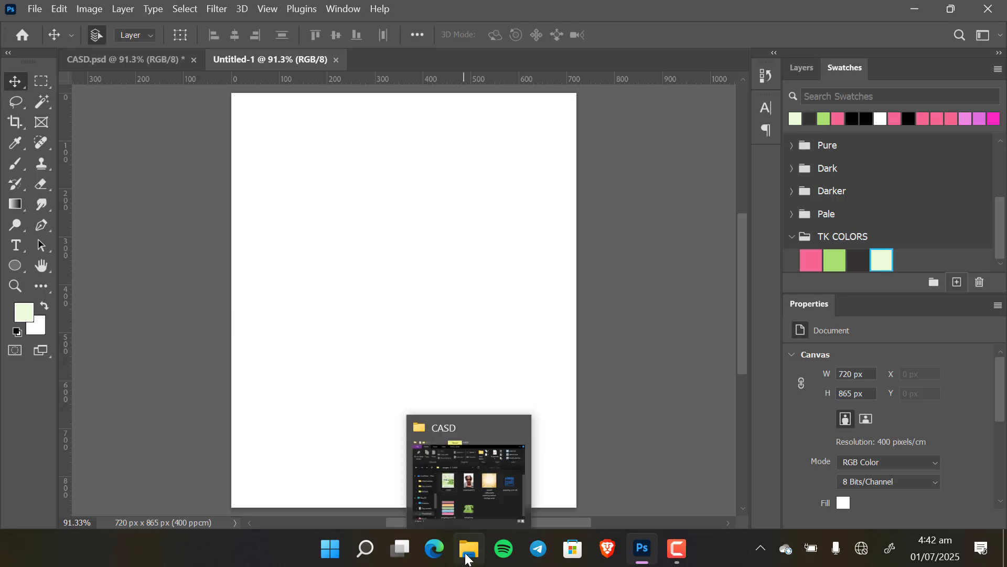
click(478, 461)
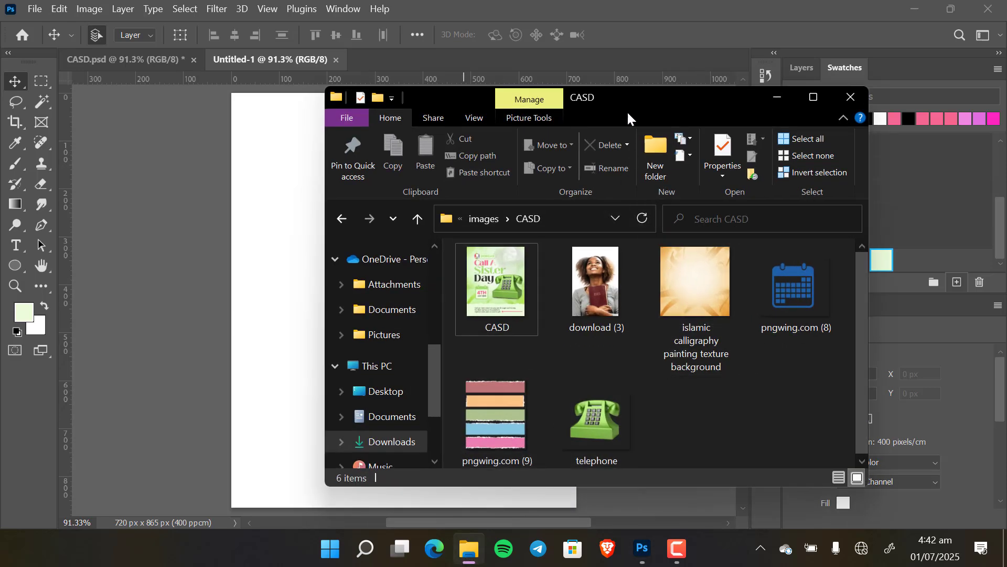
drag(626, 103, 657, 97)
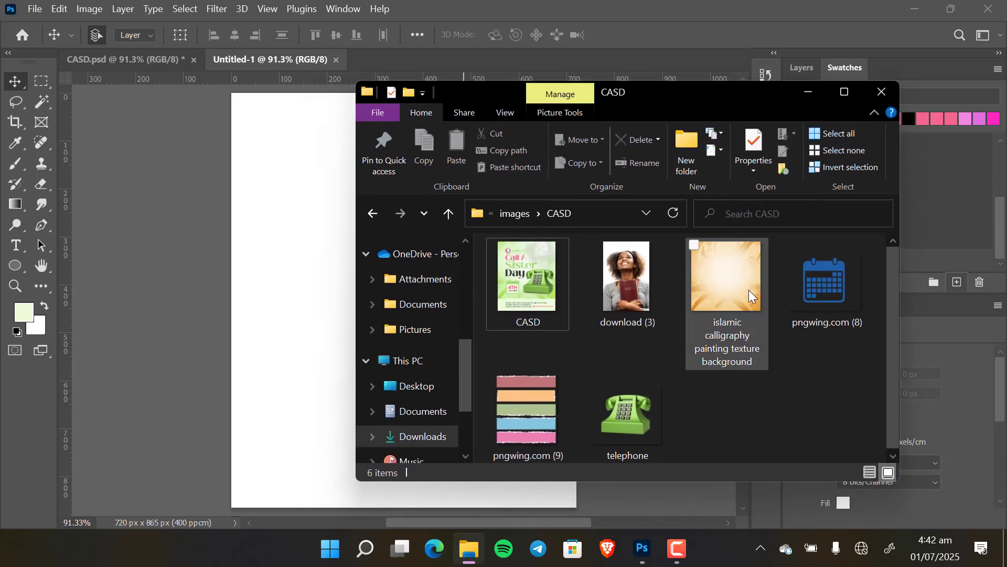
drag(746, 287, 278, 274)
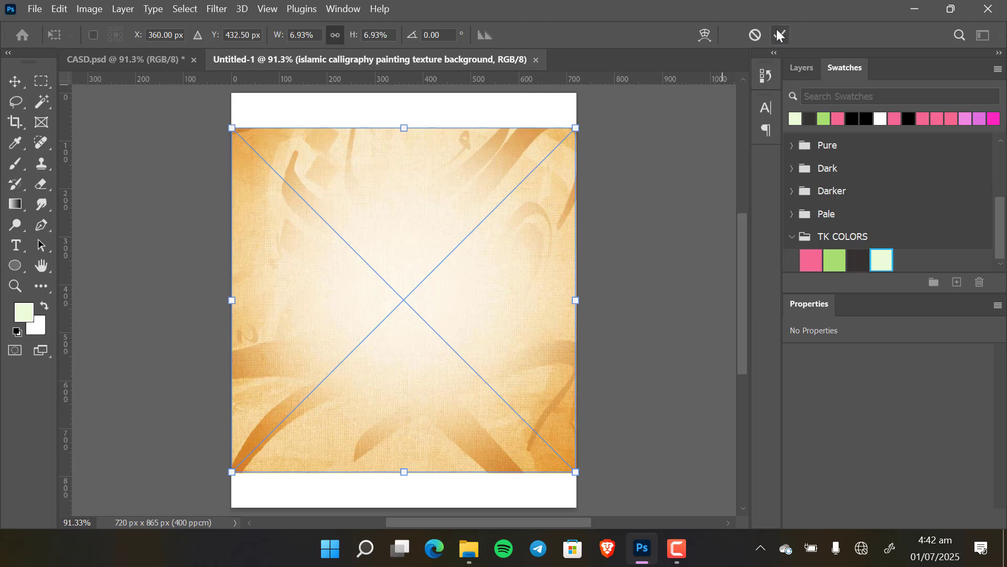
click(780, 35)
drag(421, 289, 423, 259)
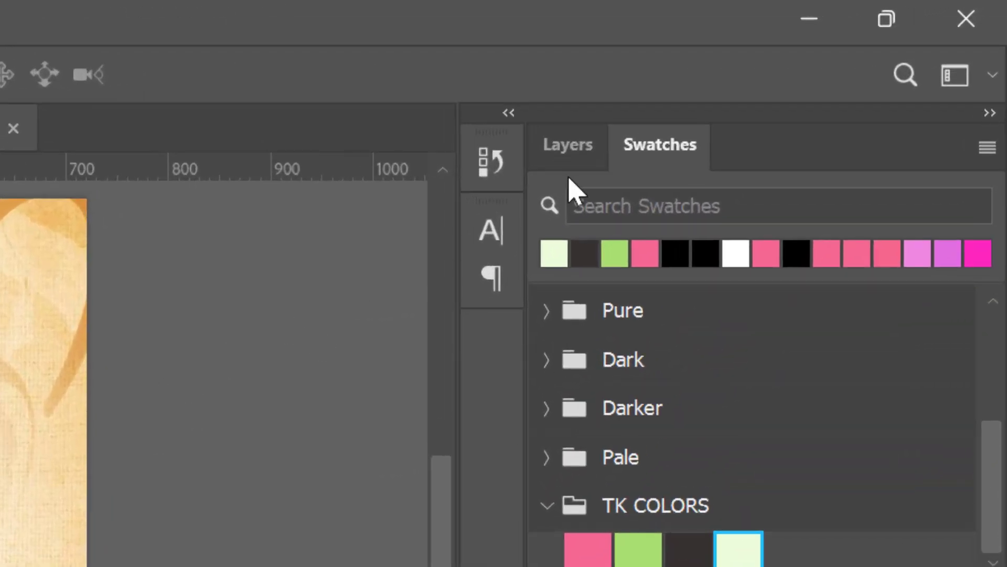
Add a Hue/Saturation adjustment layer above the texture background and set its hue to +33
click(579, 160)
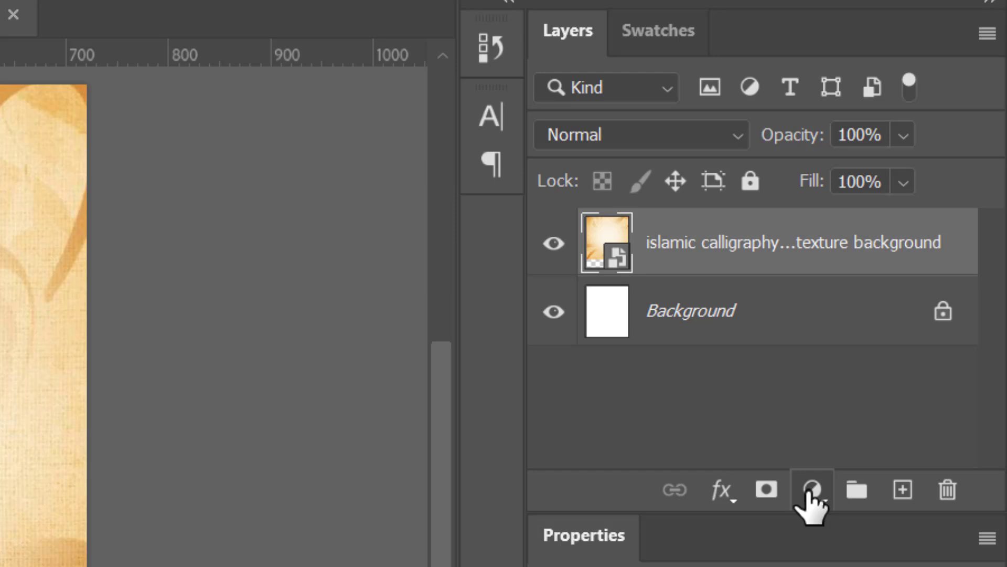
click(812, 491)
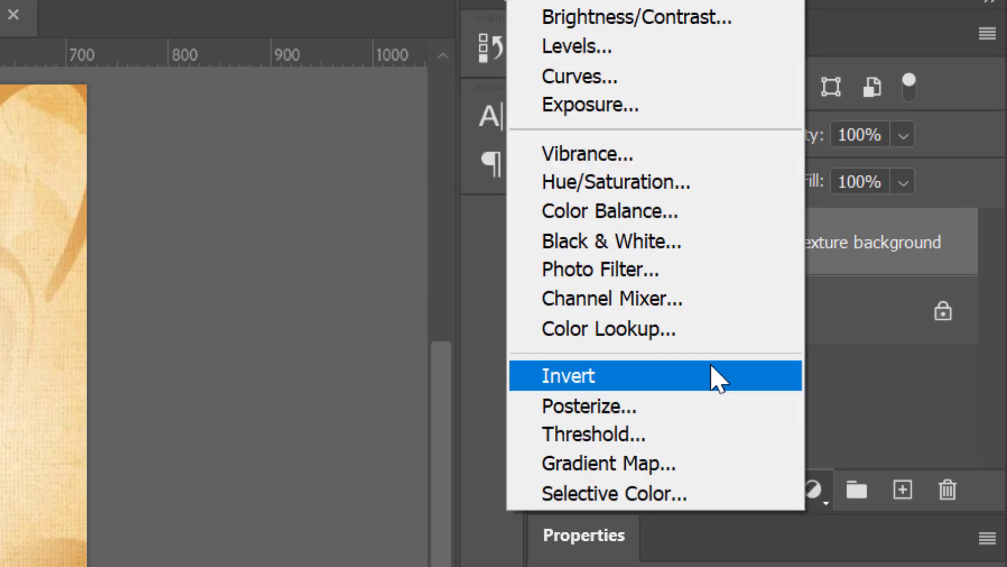
click(647, 181)
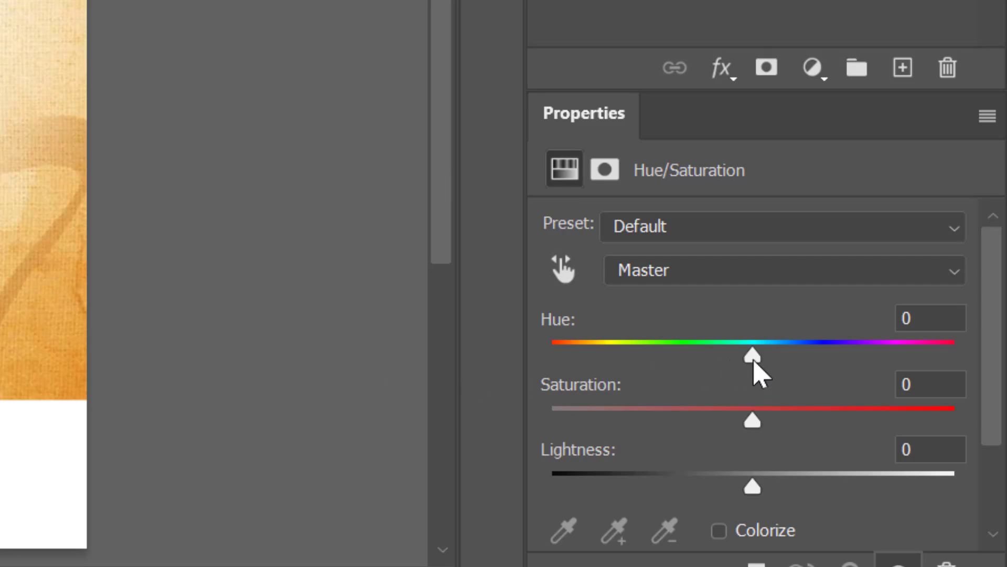
drag(753, 358, 820, 371)
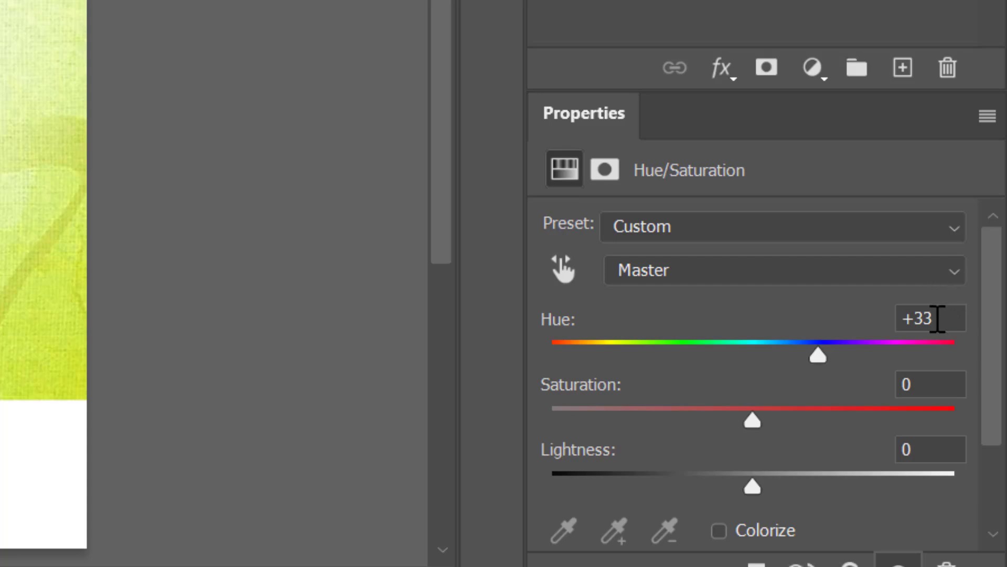
click(931, 318)
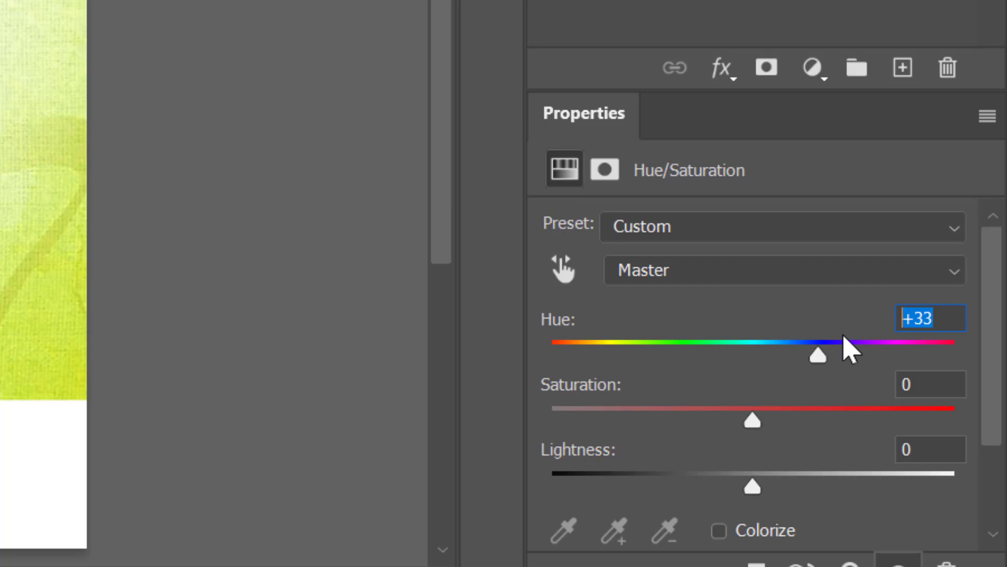
Set the Hue/Saturation adjustment's hue to +38 and deselect the layer
text(38)
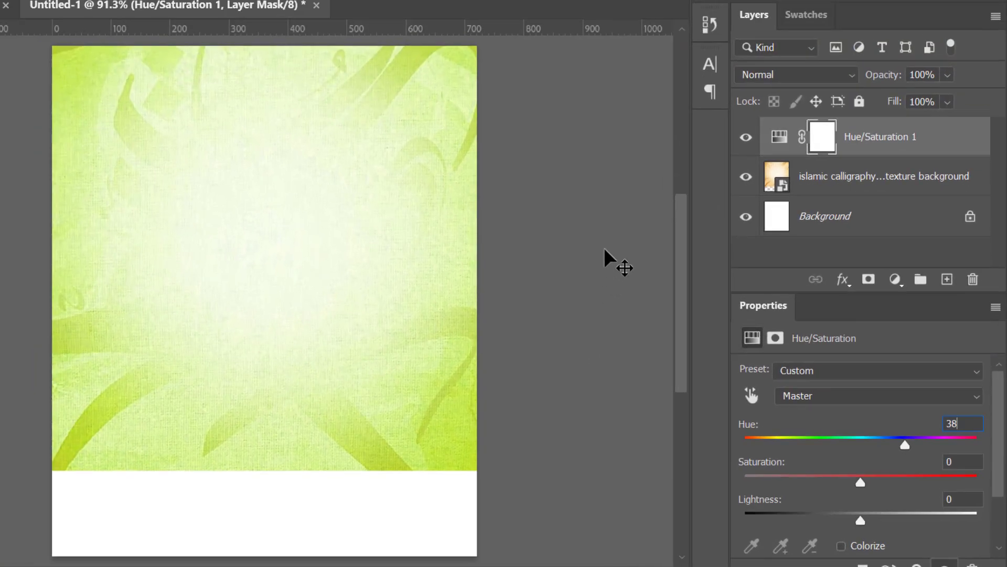
key(Return)
click(565, 224)
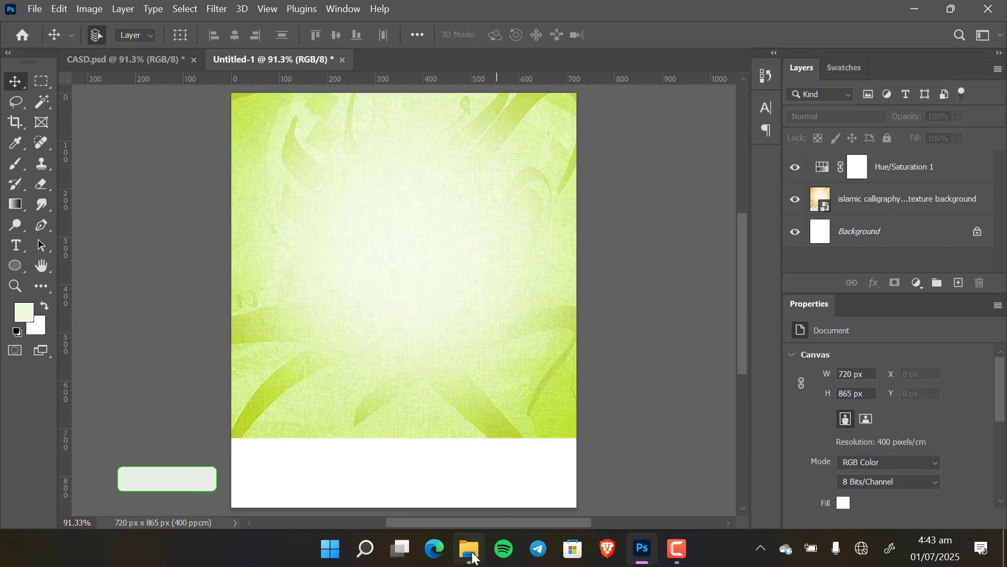
Check the finished flyer's layout in CASD.psd and return to the new document
click(462, 472)
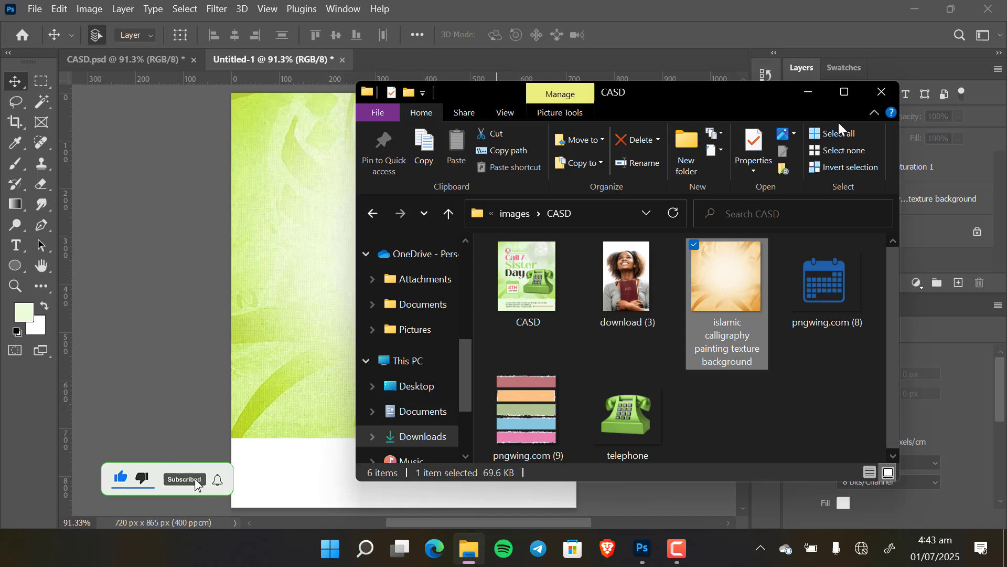
click(803, 92)
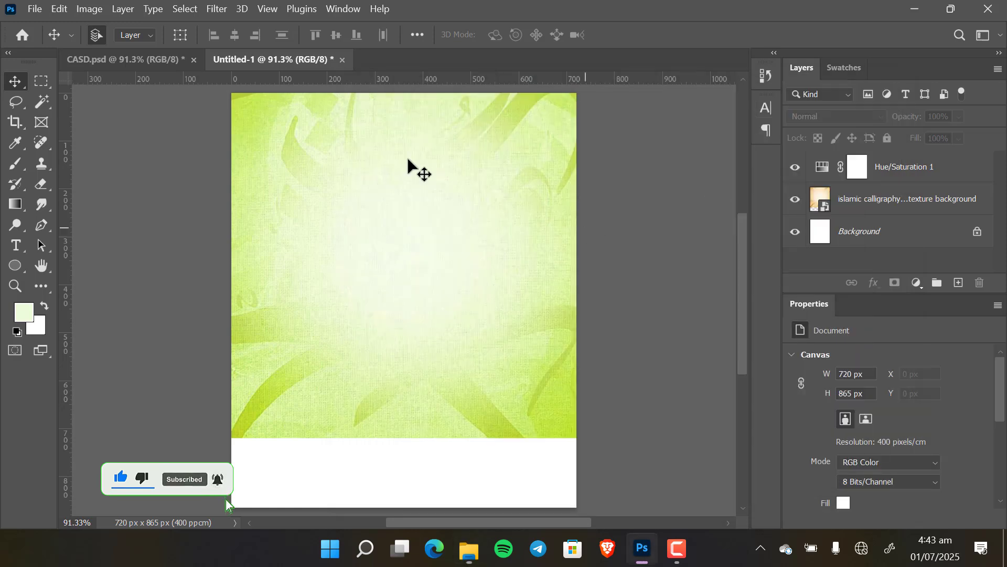
click(133, 59)
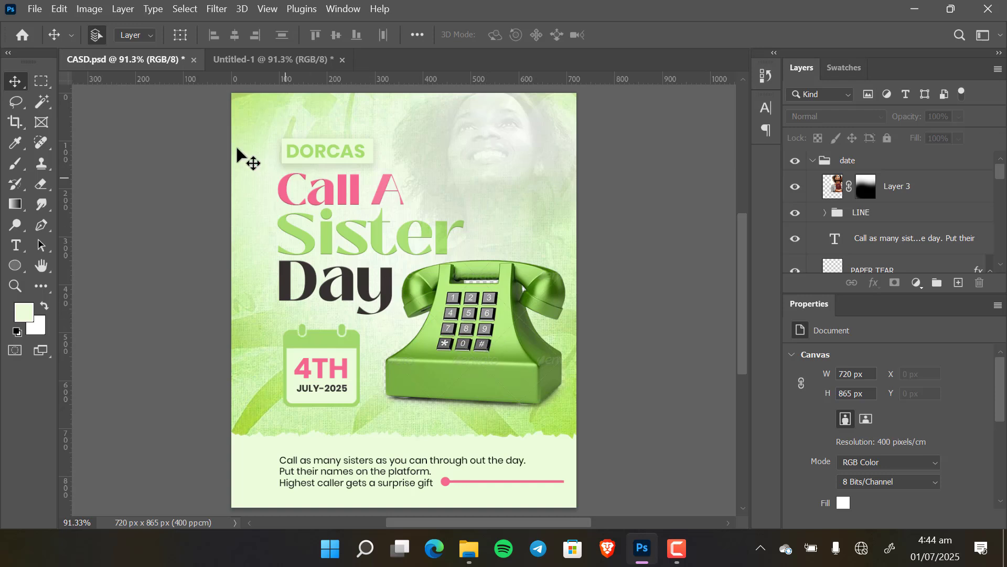
click(254, 61)
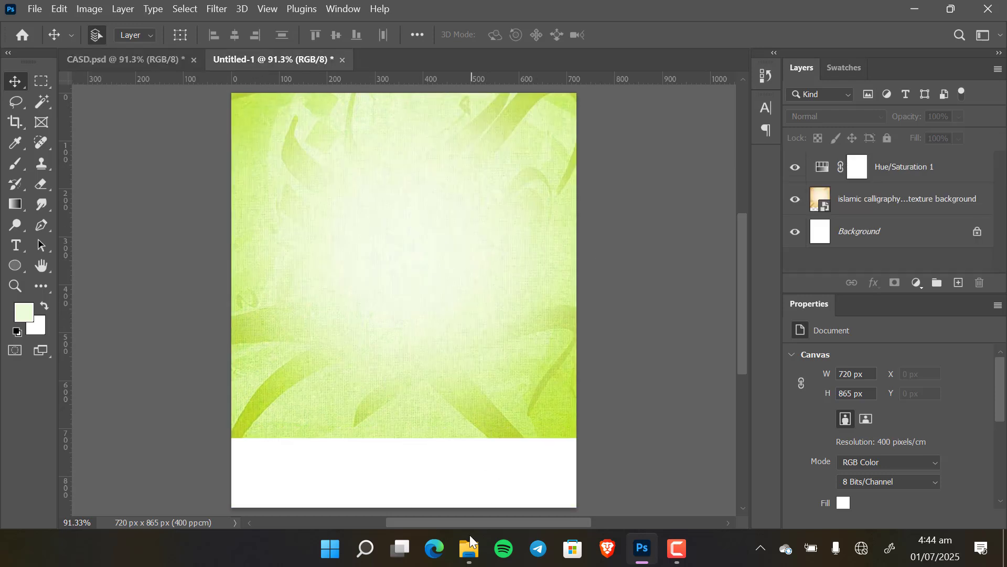
Place the telephone image from File Explorer's CASD folder, scale it to about 6.03%, and position it at about X 469, Y 490 px
mouse_move(470, 538)
click(470, 465)
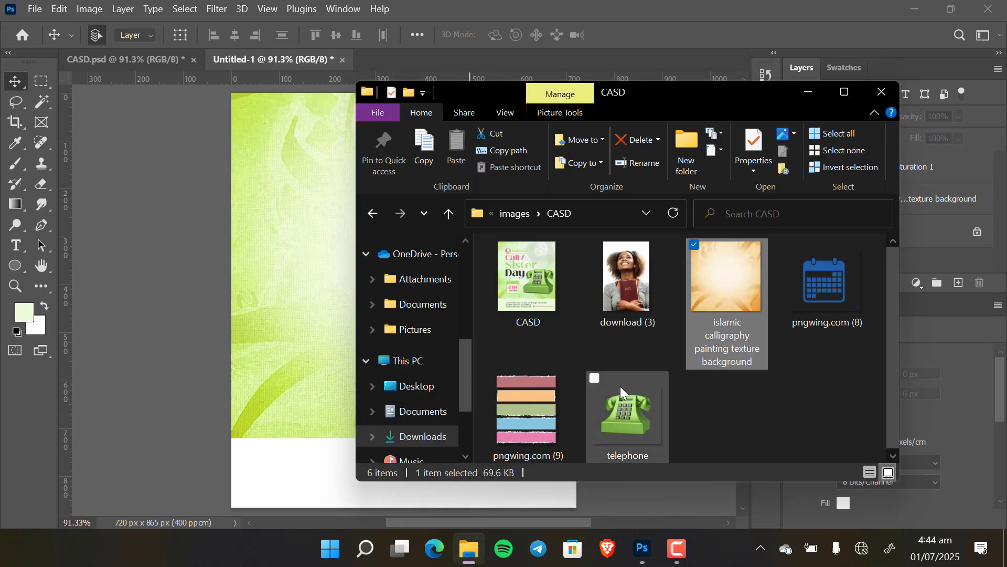
drag(628, 406, 251, 266)
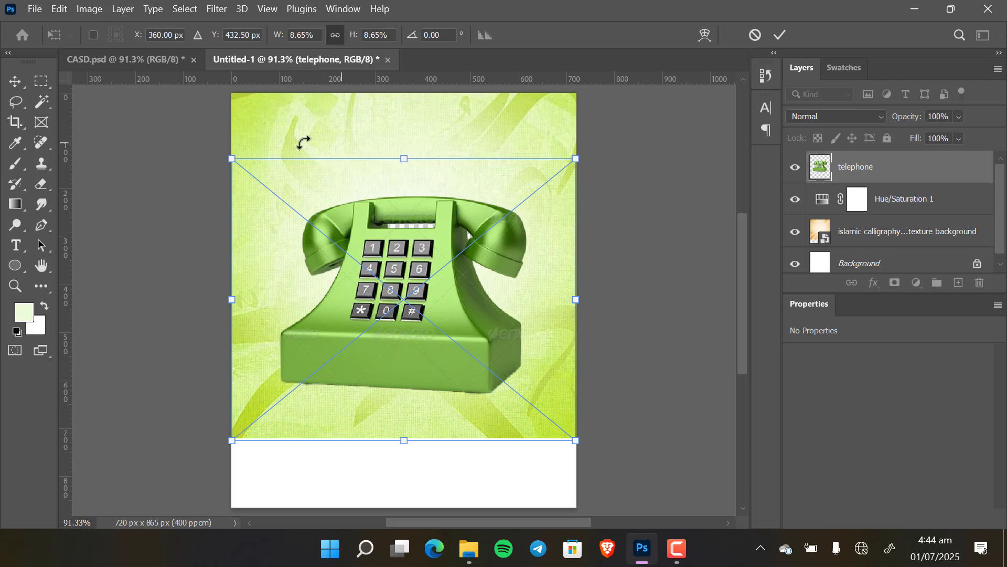
drag(232, 158, 332, 243)
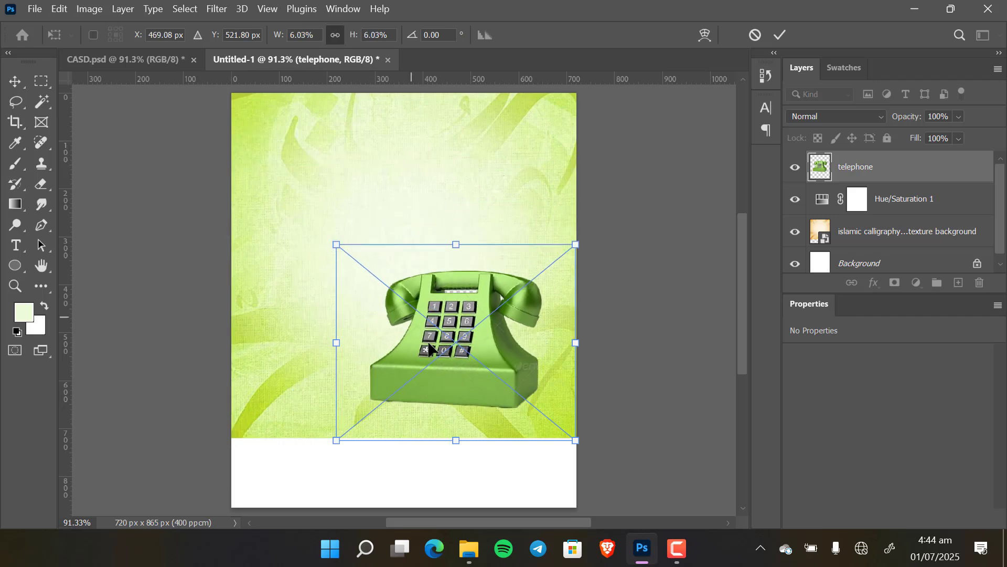
drag(461, 365, 507, 345)
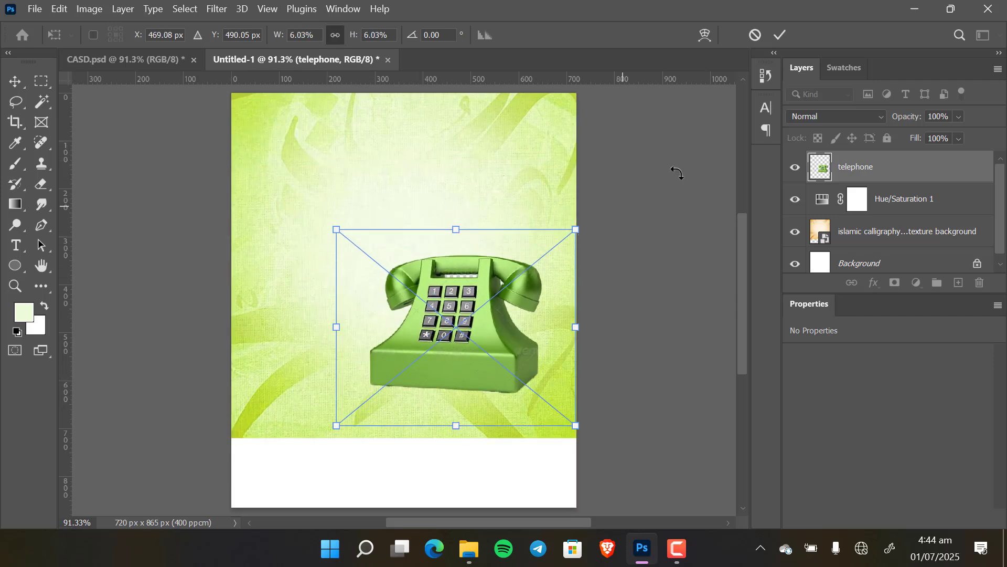
click(779, 37)
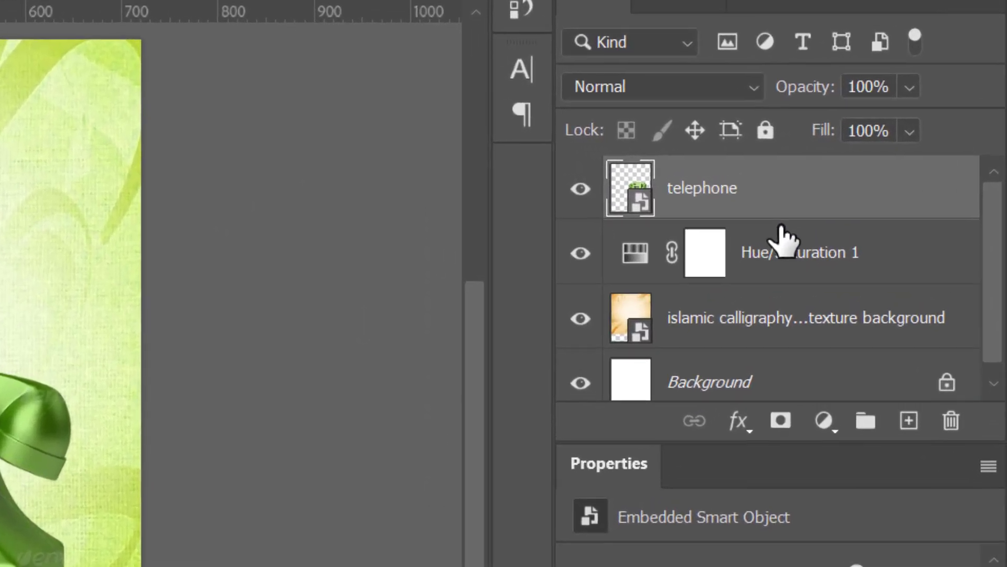
Add a new empty layer directly beneath the telephone layer and name it SHADOW
click(898, 453)
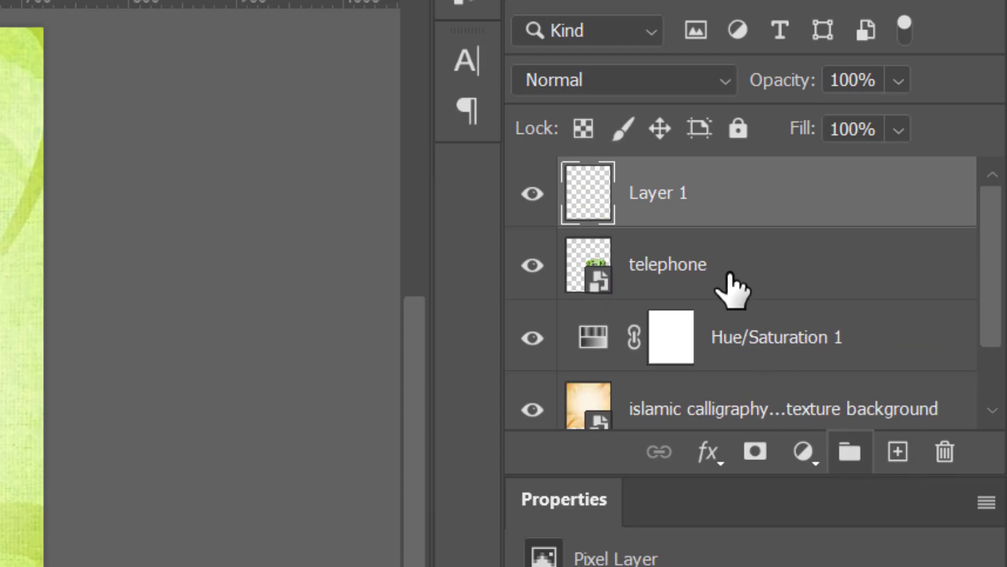
drag(675, 202, 683, 278)
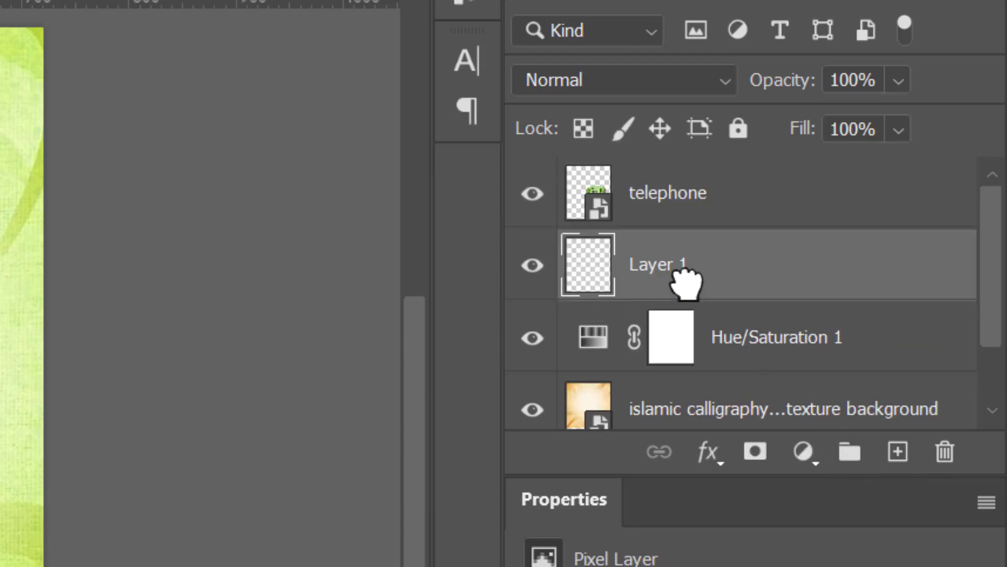
double_click(675, 262)
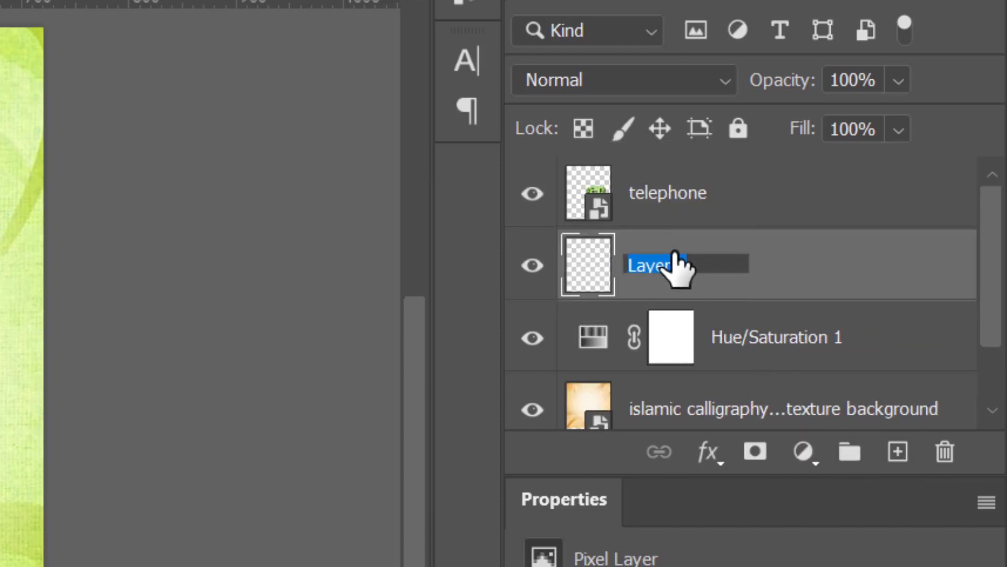
text(AH)
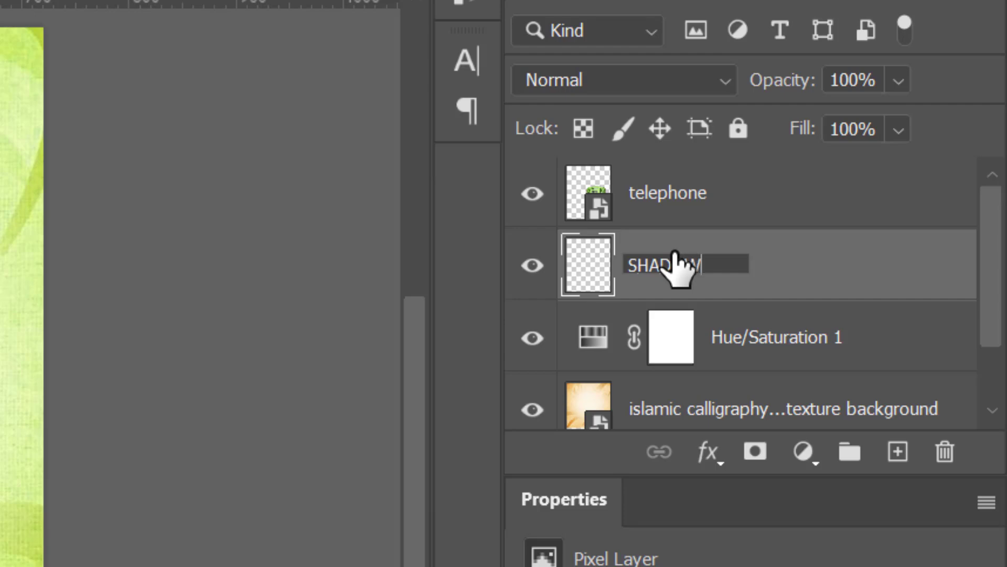
click(874, 259)
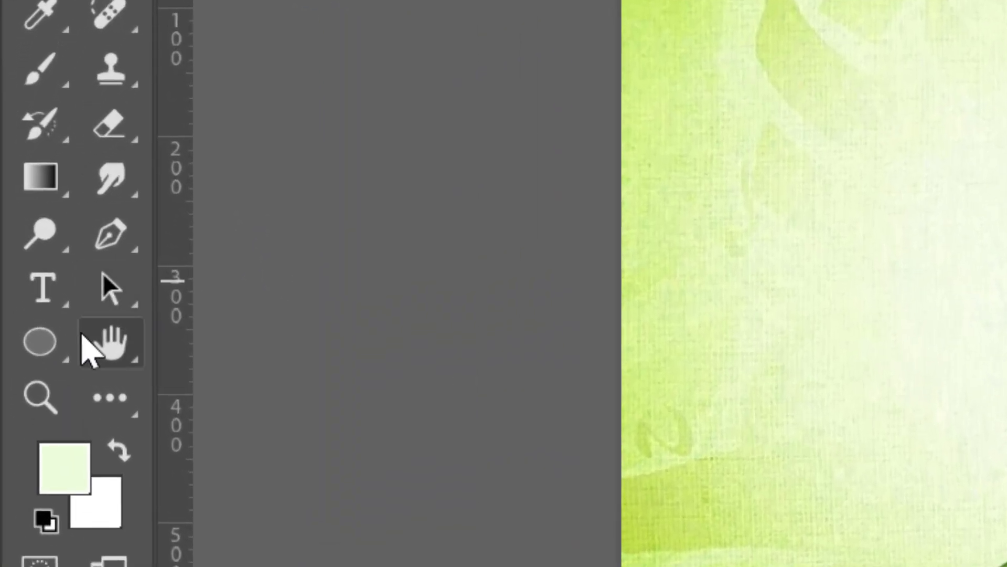
Select the Brush tool and set the foreground color to black, 000000
click(16, 266)
click(52, 62)
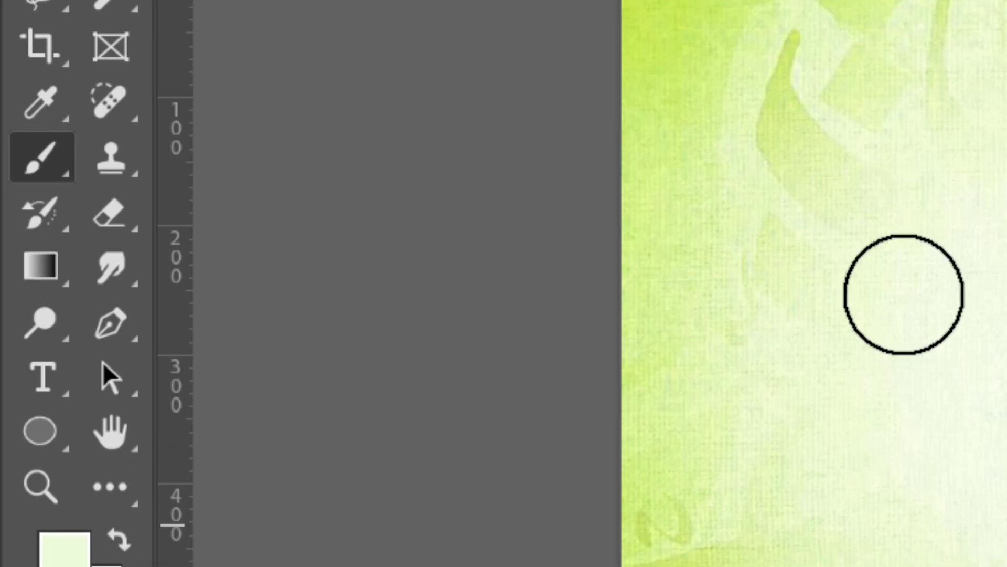
click(86, 464)
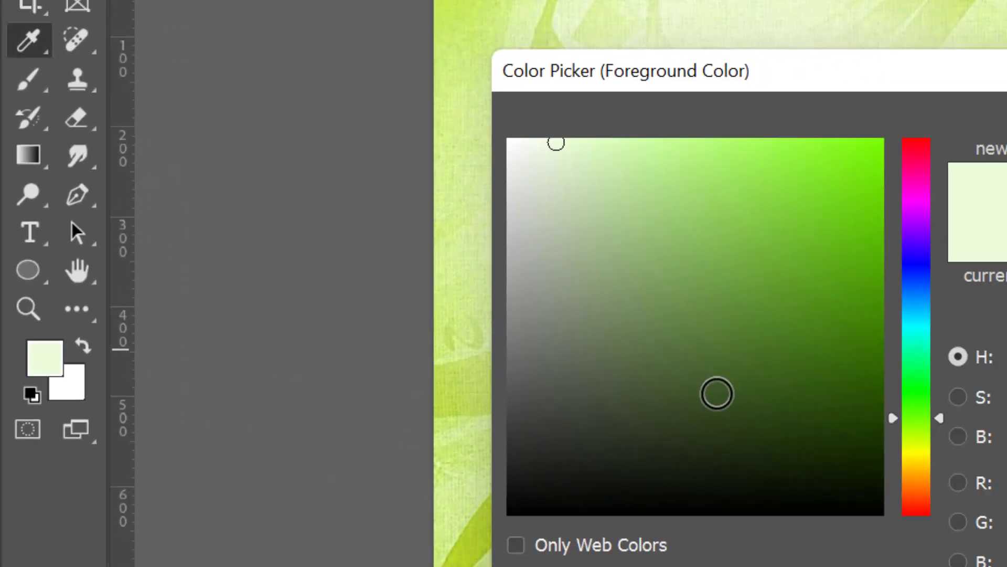
click(858, 566)
drag(448, 384, 376, 419)
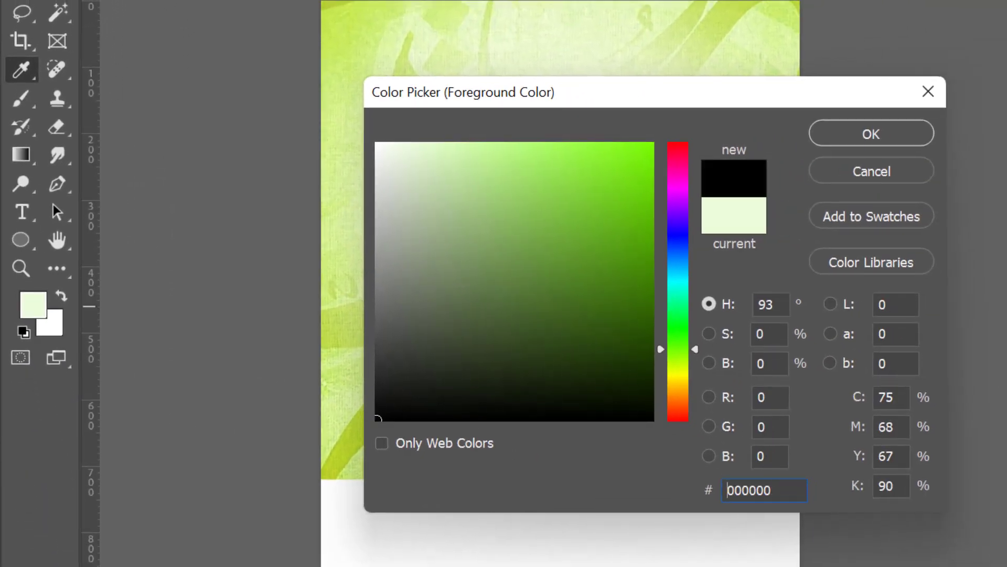
click(871, 135)
Set the brush to about 187 px with 0% hardness and paint a single black dab under the middle of the telephone's base
right_click(693, 168)
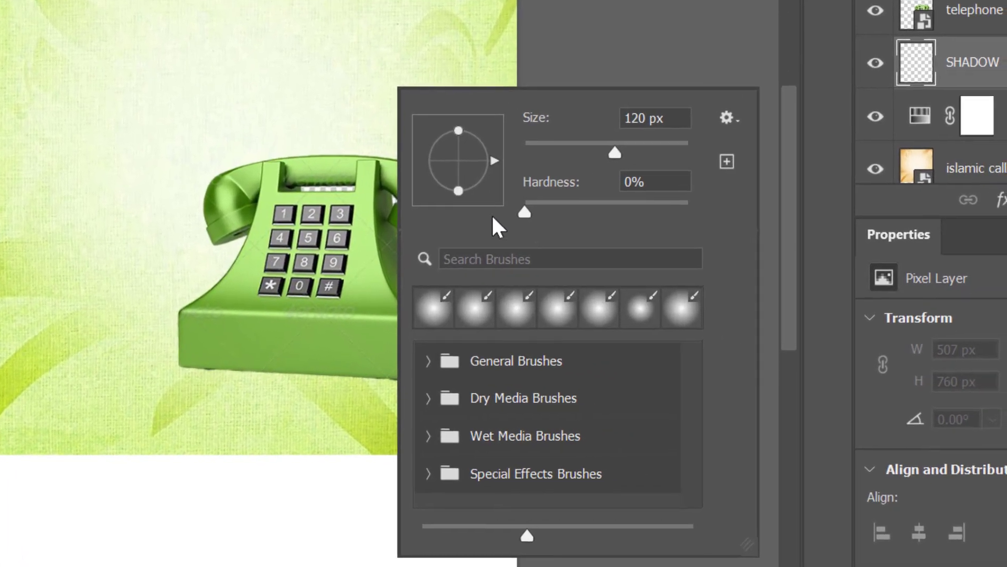
drag(528, 216, 503, 220)
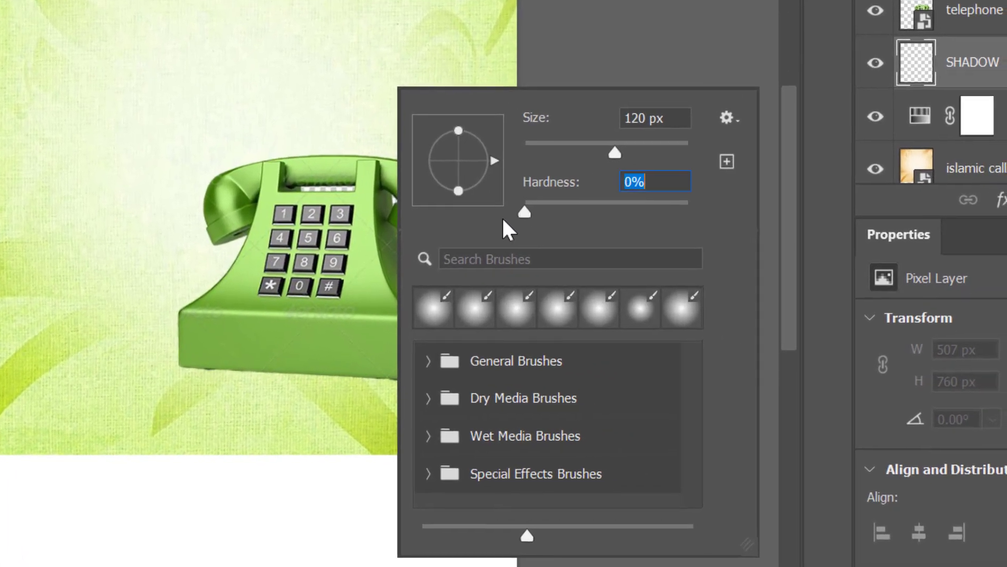
click(633, 152)
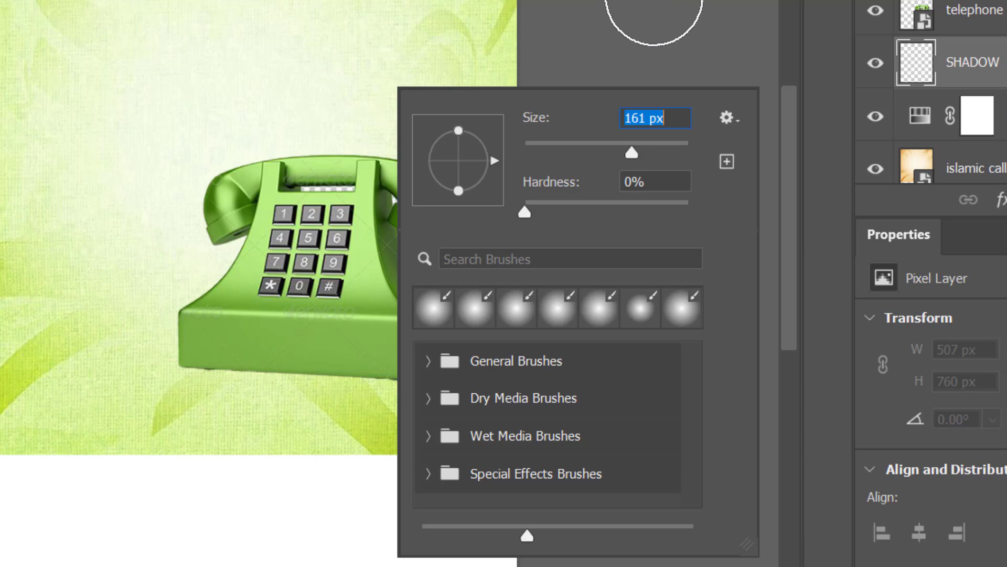
click(643, 151)
click(640, 7)
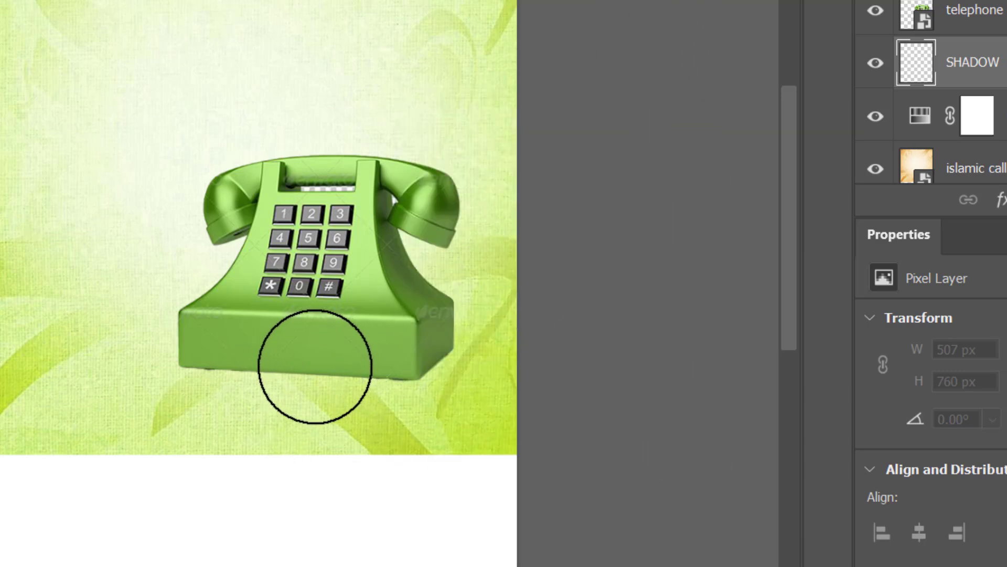
click(312, 362)
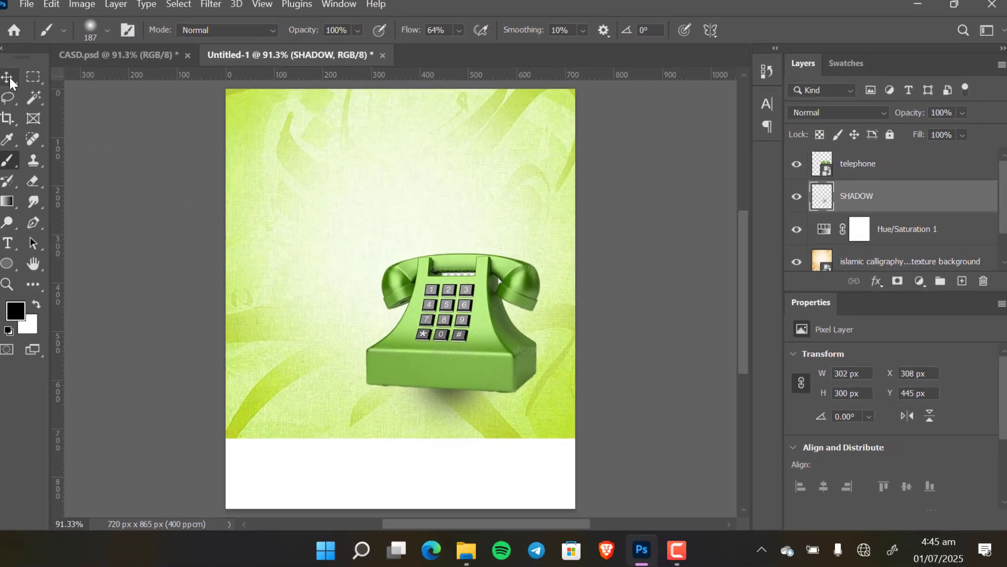
Show transform controls, flatten the shadow into a thin ellipse, stretch it sideways, and move it up against the telephone's base
click(9, 78)
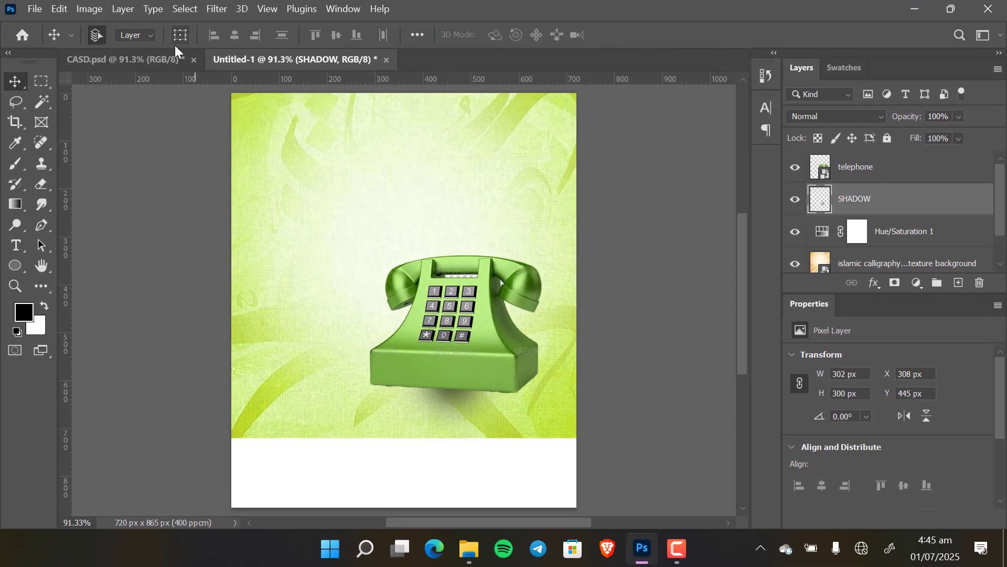
click(174, 31)
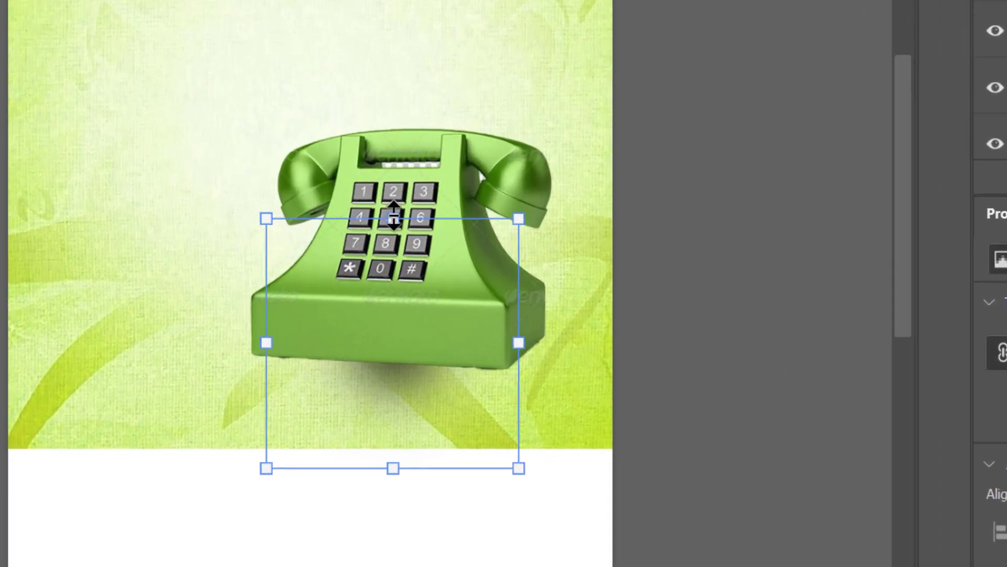
drag(393, 216, 414, 406)
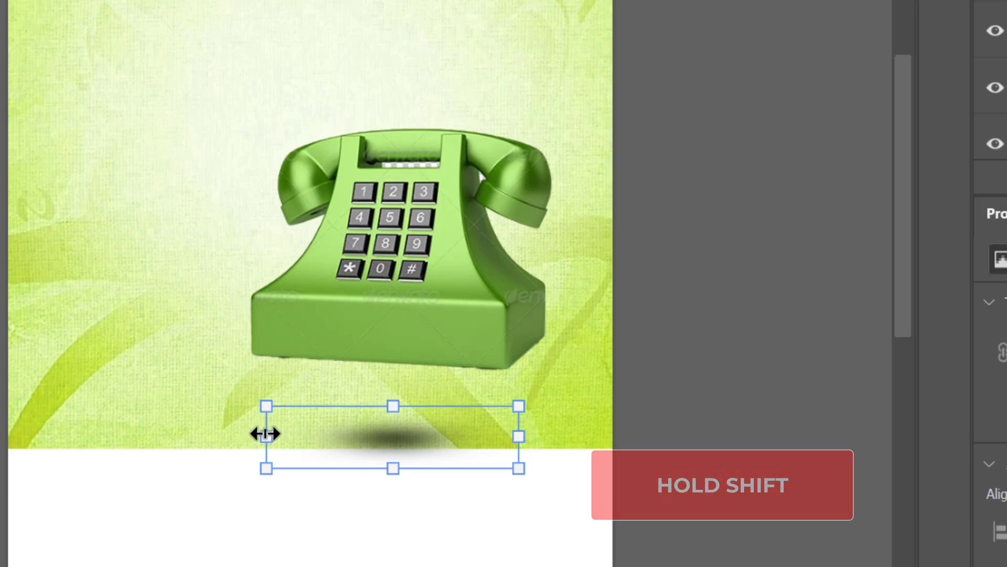
drag(266, 436, 211, 436)
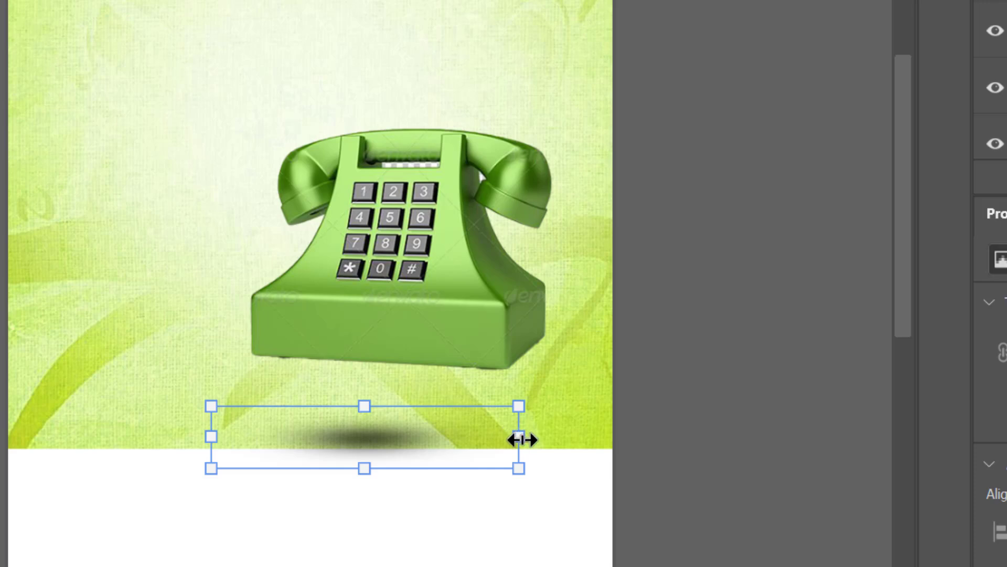
drag(521, 438, 613, 452)
drag(465, 444, 394, 375)
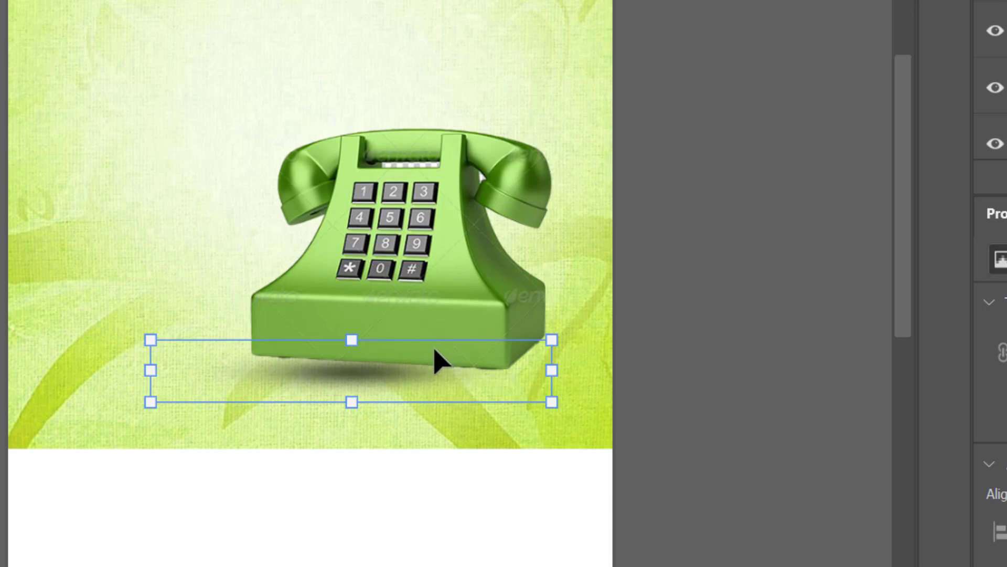
Widen the shadow further to about 602 x 100 px and settle it under the telephone's base at about X 115, Y 562 px
drag(552, 371, 663, 371)
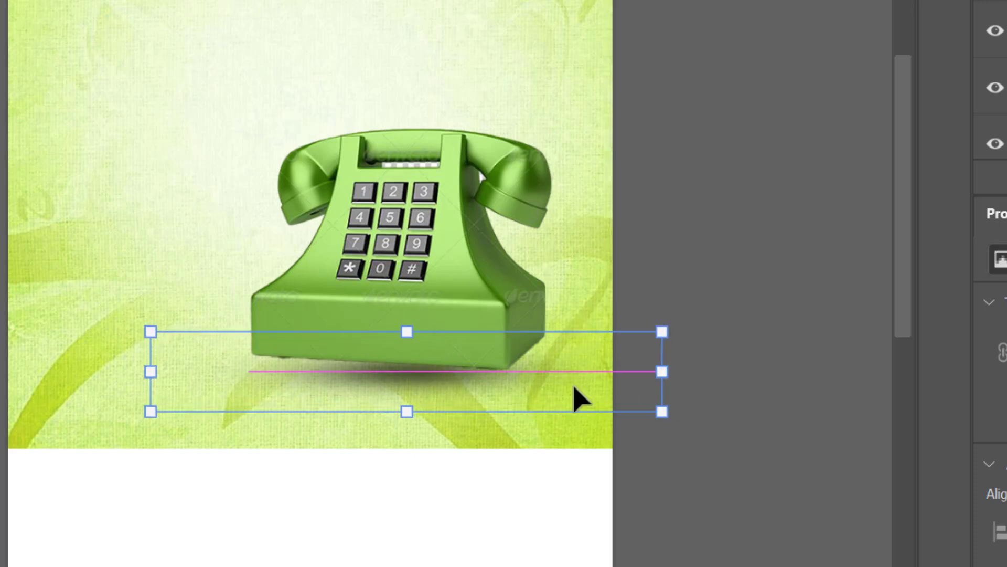
drag(450, 386, 404, 372)
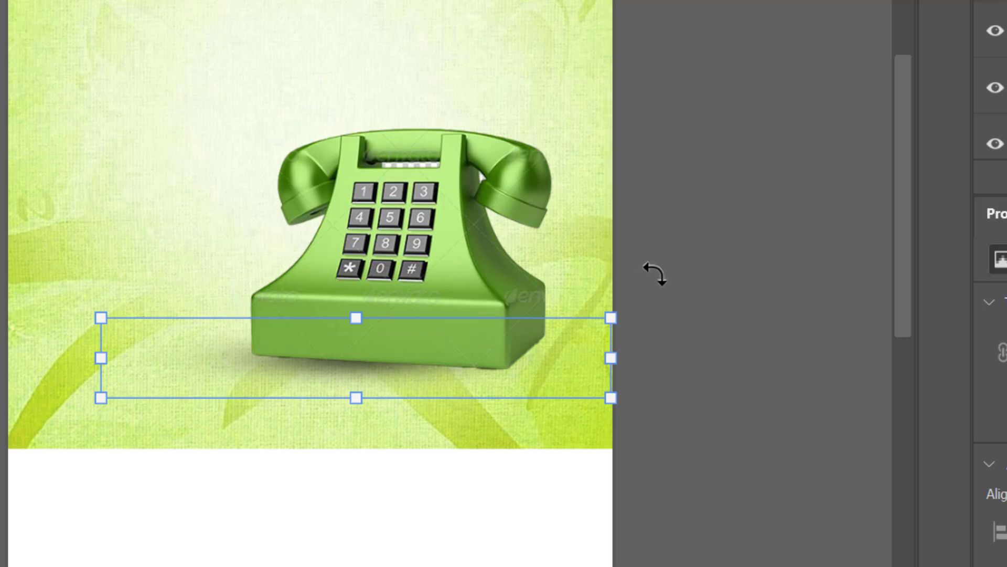
key(Return)
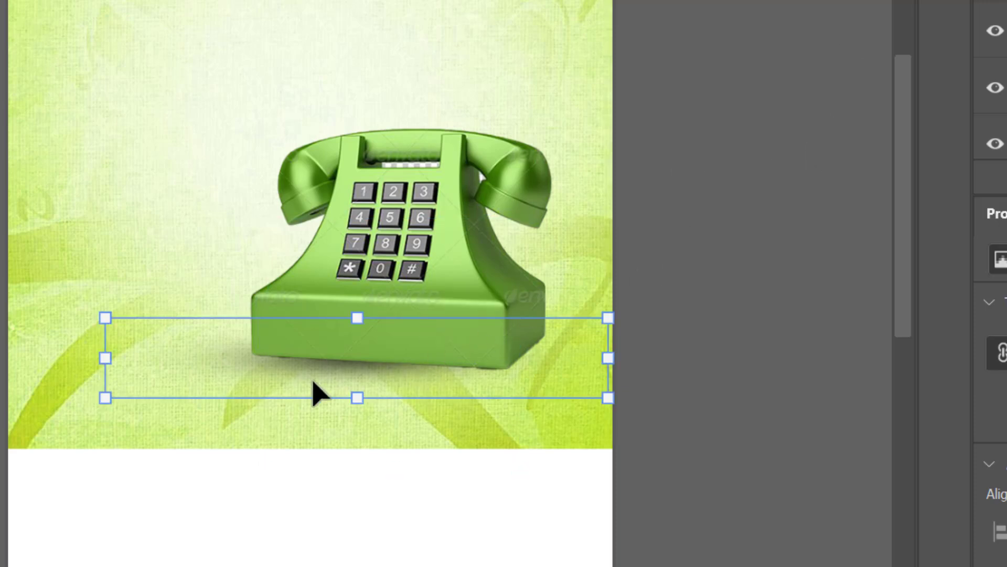
key(Down)
key(Down)
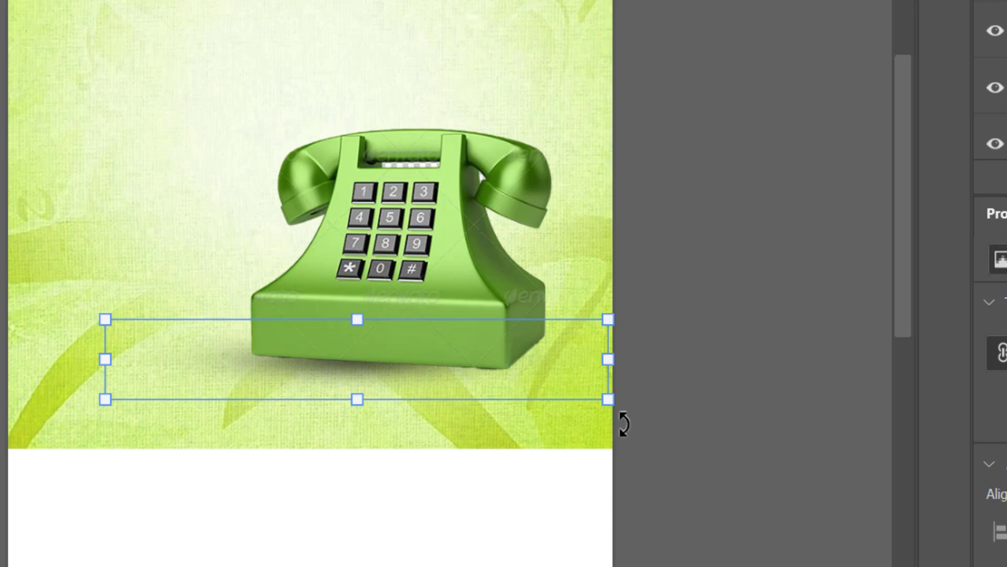
drag(623, 424, 623, 436)
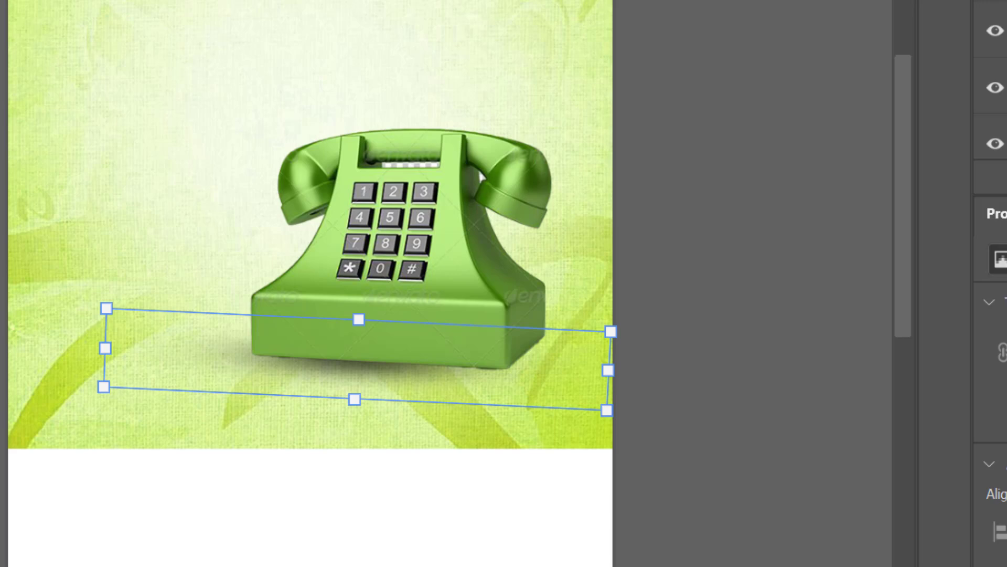
key(ctrl+z)
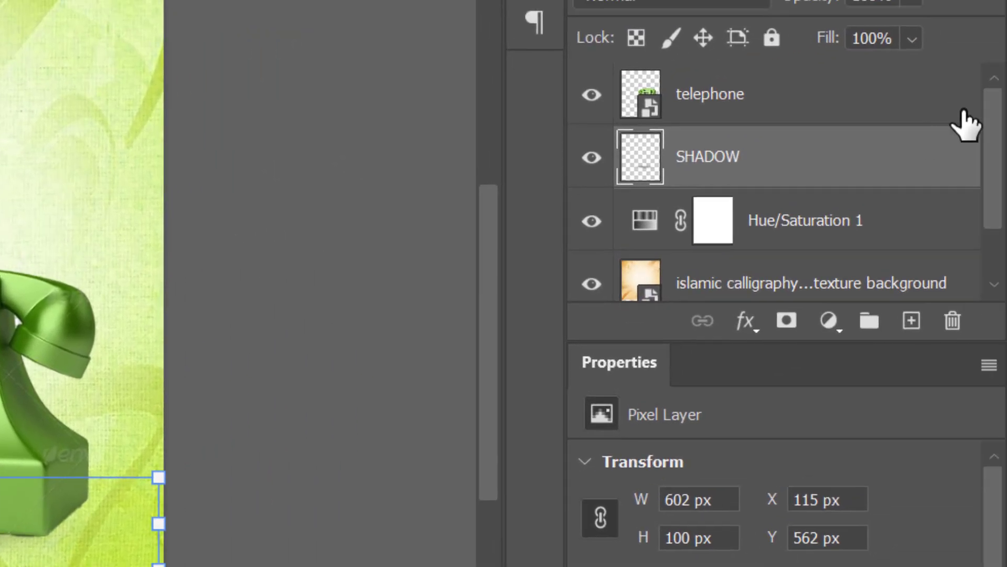
Duplicate the SHADOW layer twice and nudge the topmost copy right under the telephone's base to X 262, Y 563 px
drag(911, 186, 915, 321)
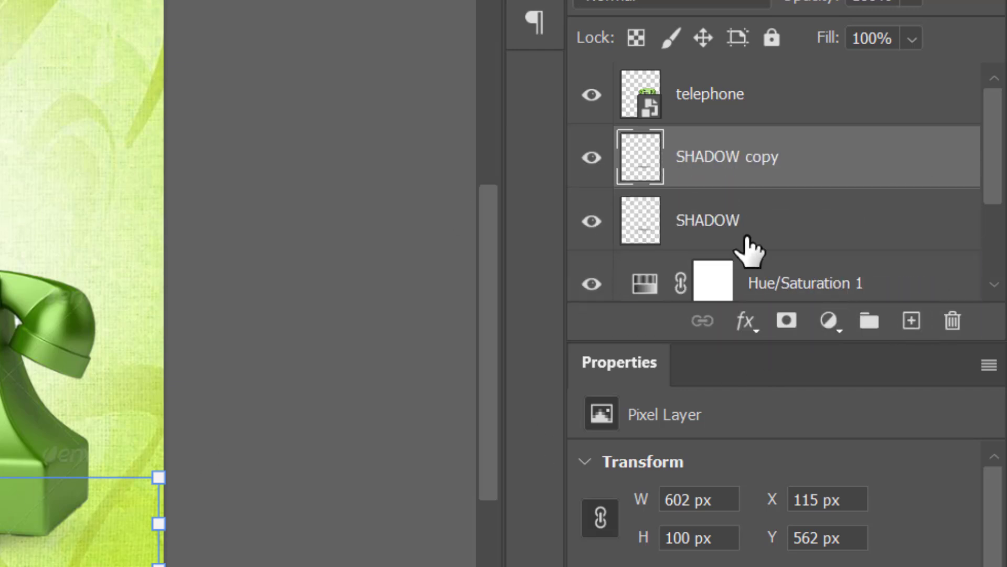
drag(850, 158, 905, 321)
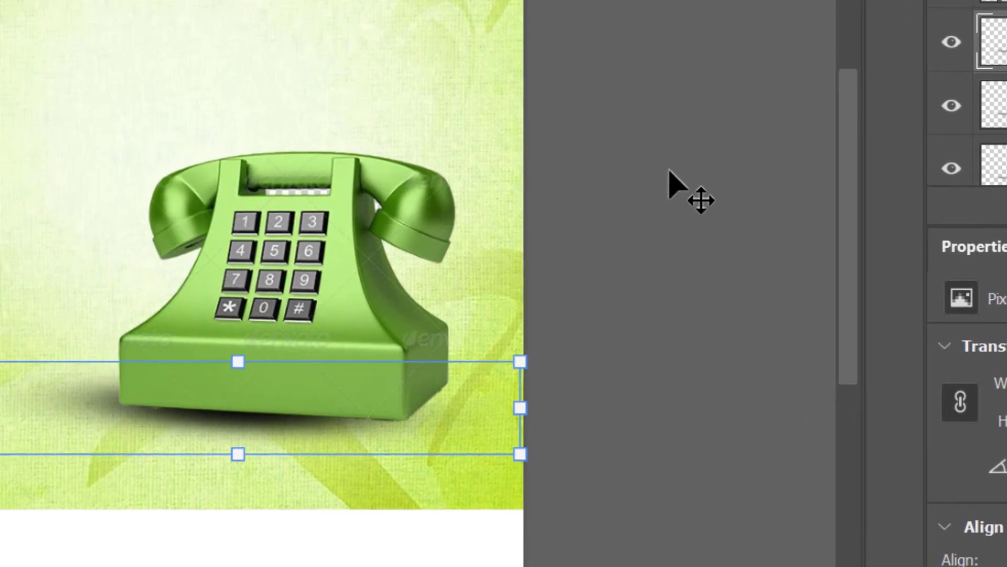
key(Right)
key(Right)
key(Right)
key(Right)
key(Right)
key(Right)
key(Right)
key(Right)
key(Right)
key(Right)
key(Right)
key(Right)
key(Right)
key(Right)
key(Right)
key(Right)
key(Right)
key(Right)
key(Right)
key(Right)
key(Right)
key(Right)
key(Right)
key(Right)
key(Right)
key(Right)
key(Right)
key(Right)
key(Right)
key(Right)
key(Right)
key(Right)
key(Right)
key(Right)
key(Right)
key(Right)
key(Right)
key(Right)
key(Right)
key(Right)
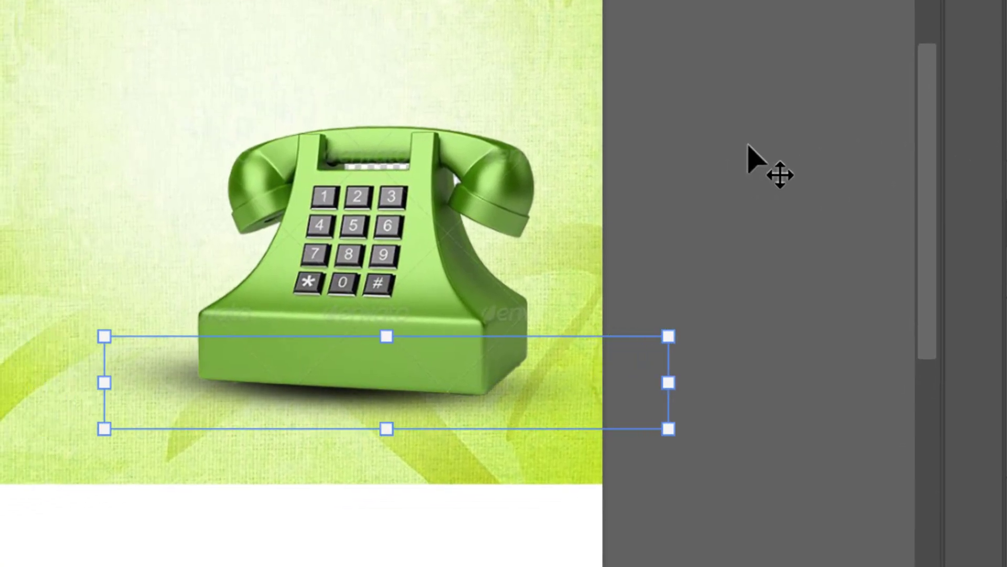
key(Right)
key(Right)
key(Right)
key(Right)
key(Right)
key(Right)
key(Right)
key(Right)
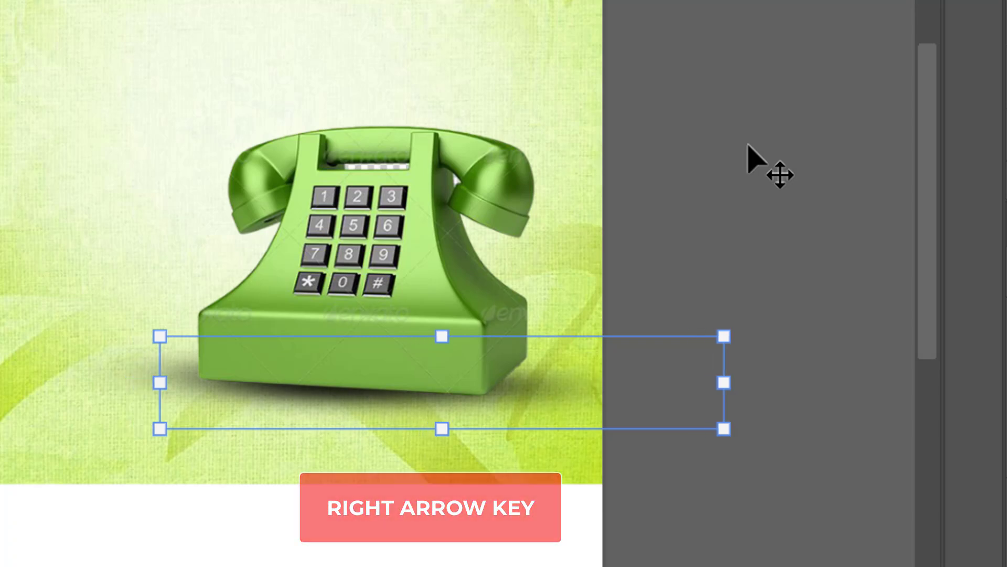
key(Down)
key(Down)
key(Down)
key(Down)
key(Right)
key(Right)
key(Right)
key(Right)
key(Up)
key(Up)
key(Up)
key(Up)
key(Up)
key(Up)
key(Up)
key(Up)
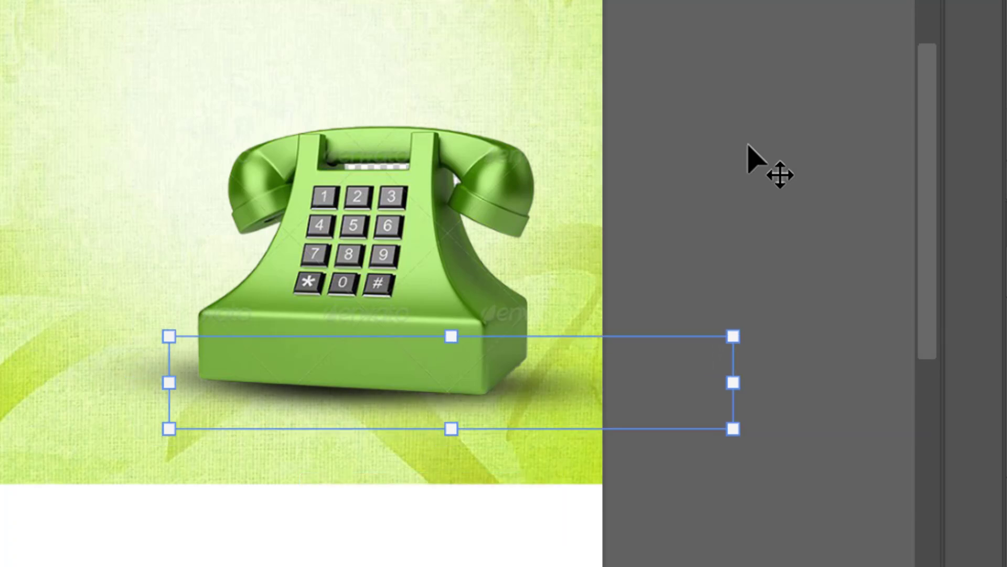
key(Right)
key(Down)
key(Right)
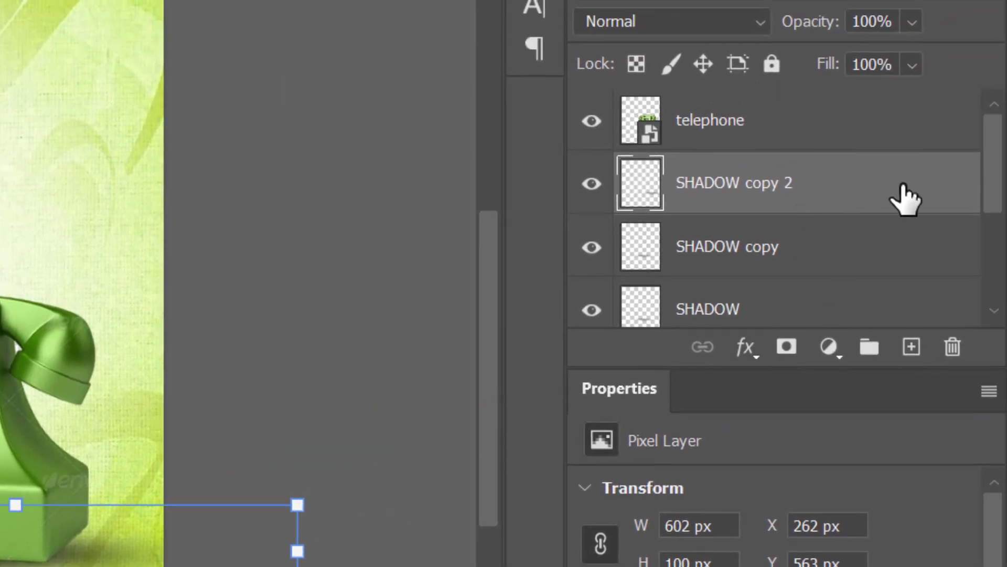
Group the SHADOW layer and its two copies and name the group sh
scroll(991, 184, down, 2)
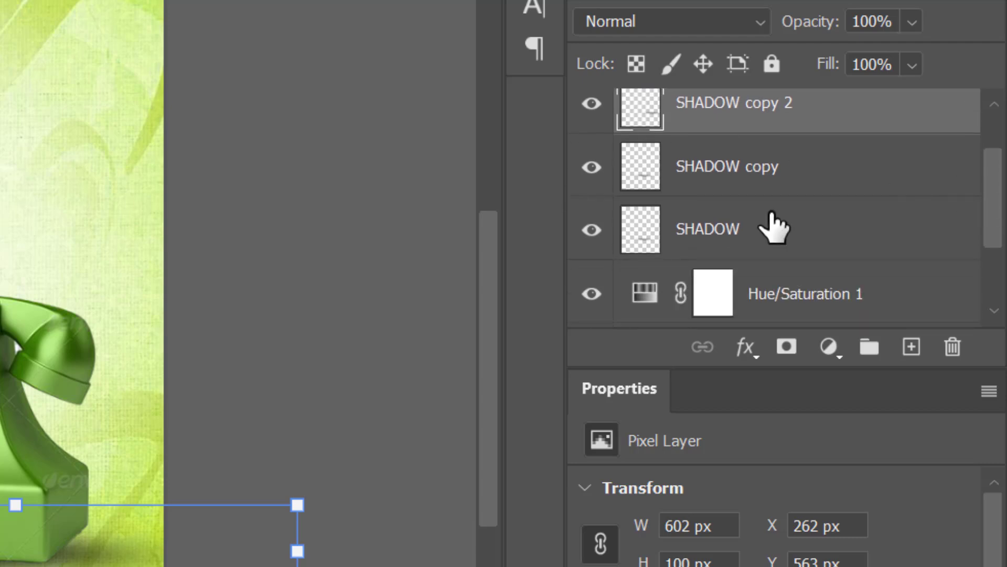
shift+click(794, 228)
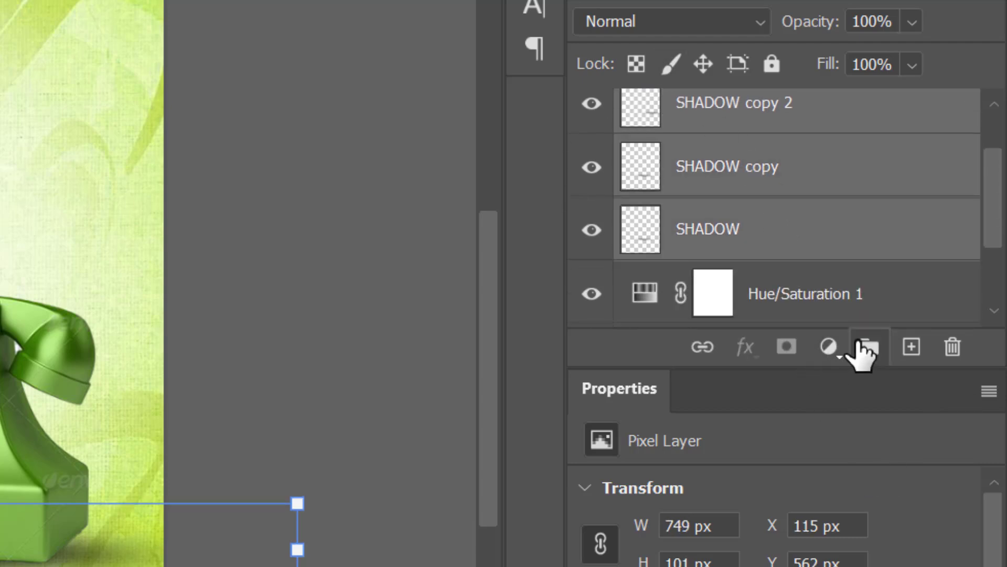
click(869, 347)
double_click(698, 120)
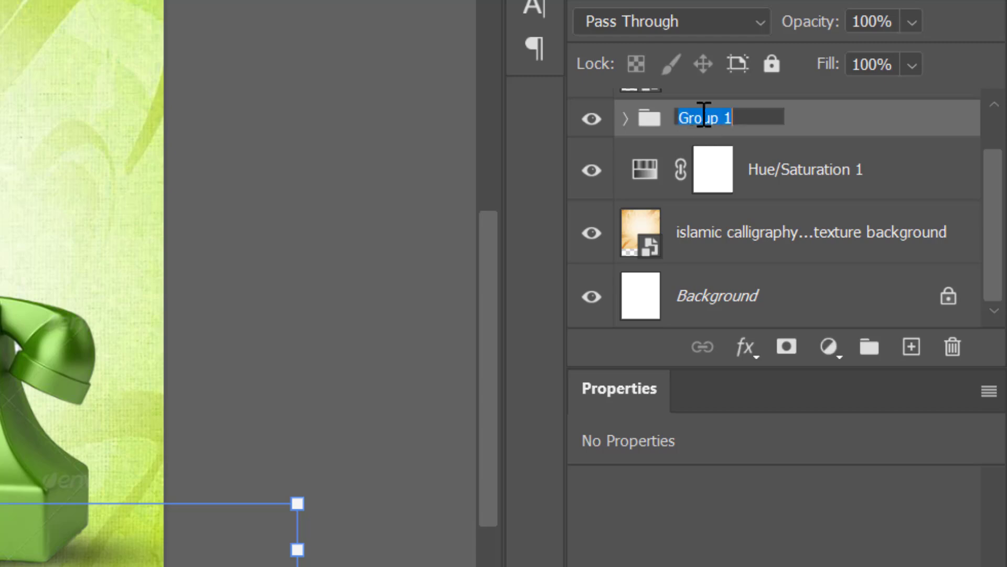
text(sh)
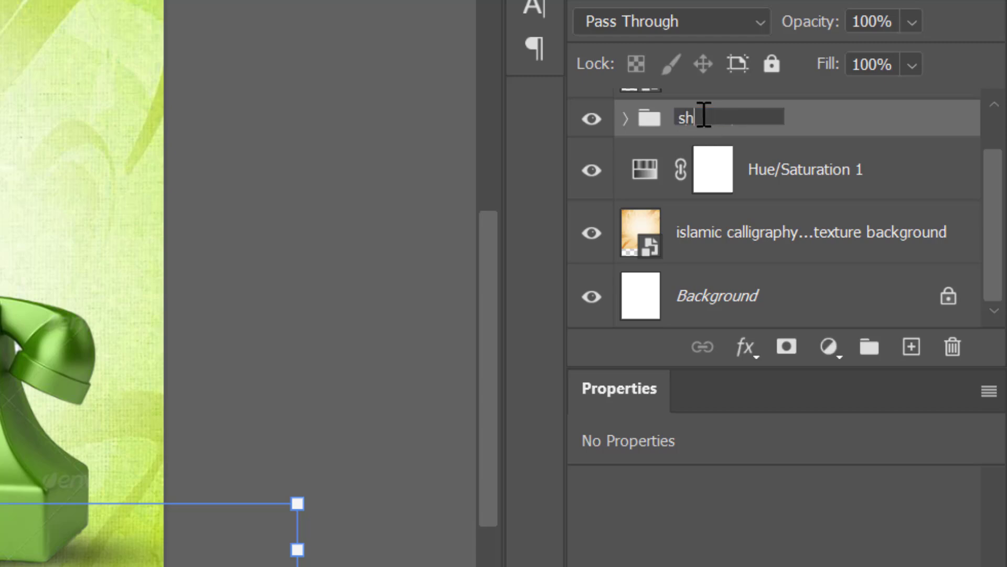
key(Return)
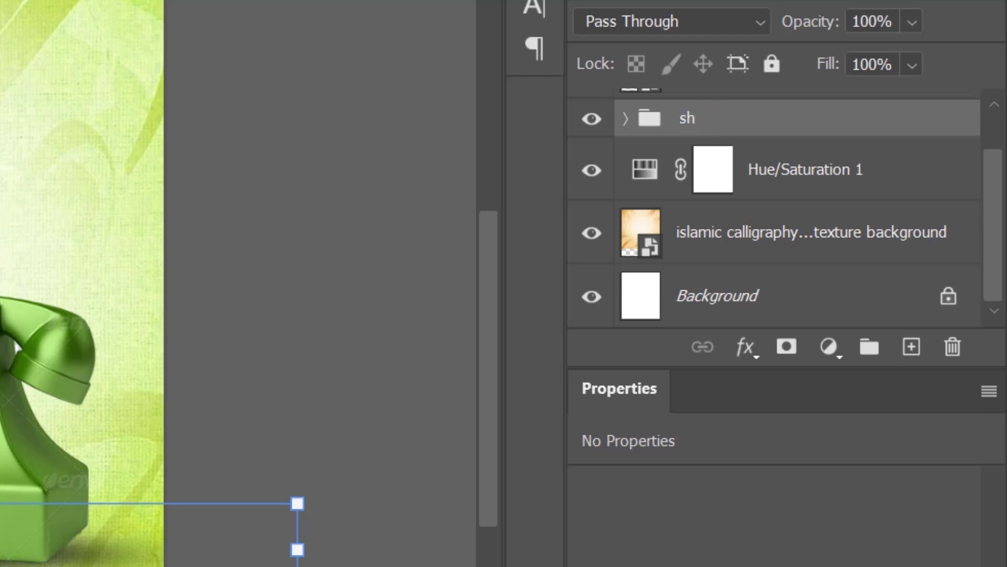
Add a layer mask to the sh group and brush black over the outer shadow areas to soften them
click(786, 348)
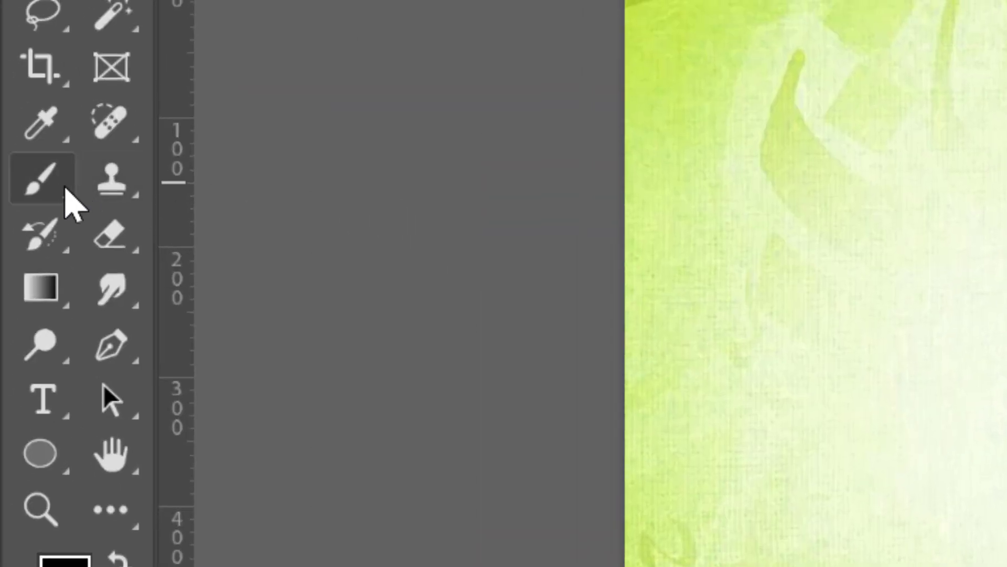
click(65, 186)
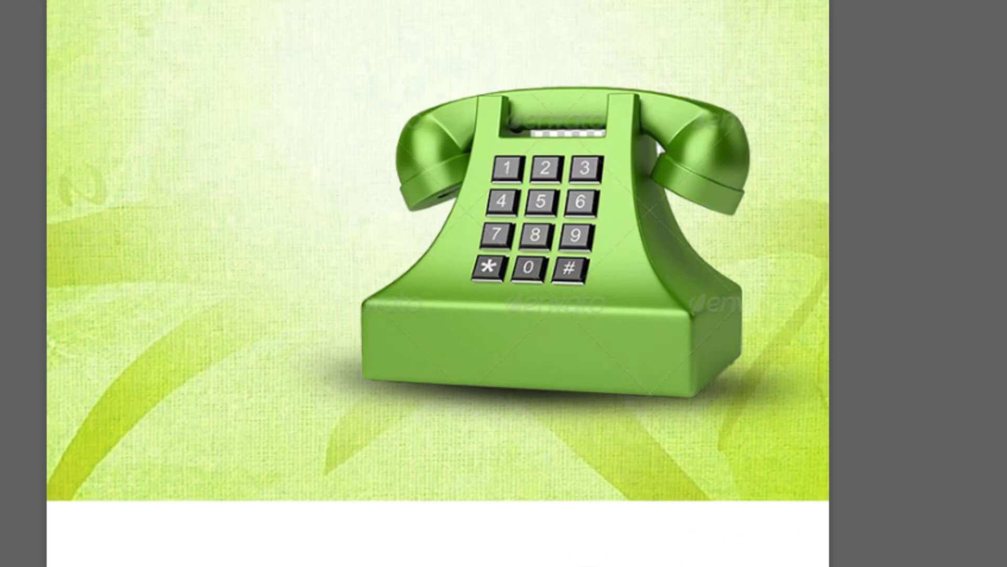
key(ctrl+t)
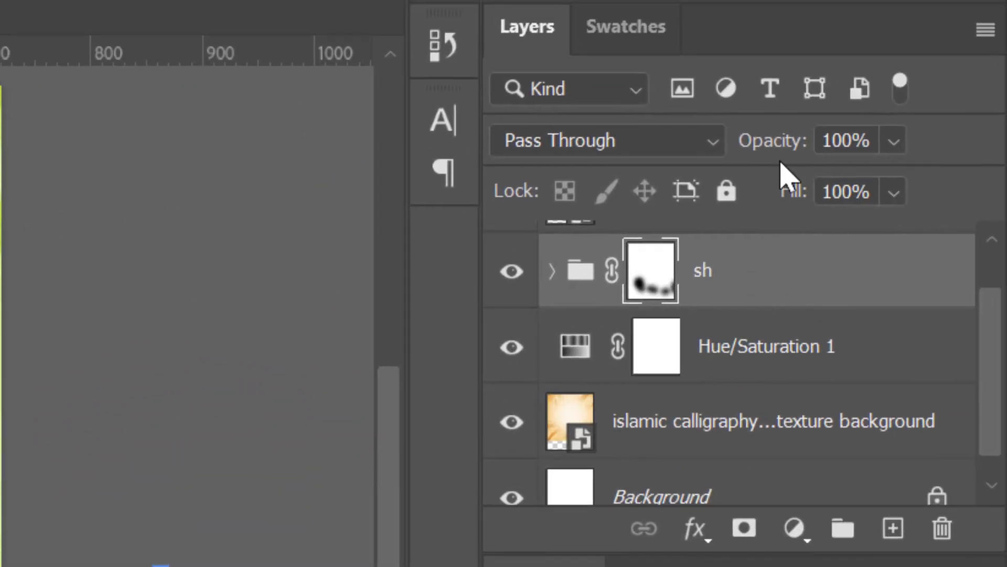
Lower the sh group's opacity to 87% and leave nothing selected
drag(782, 142, 765, 141)
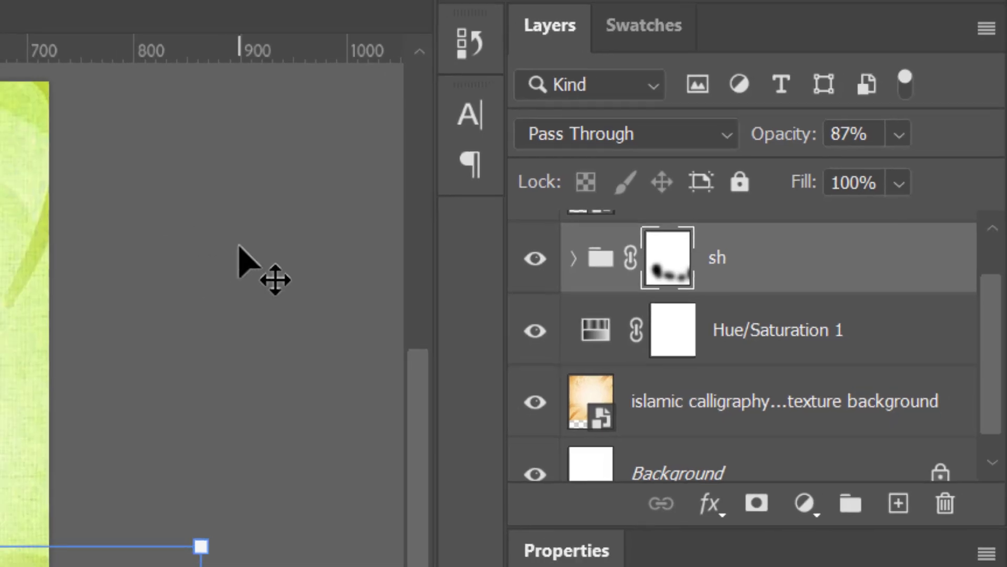
click(229, 484)
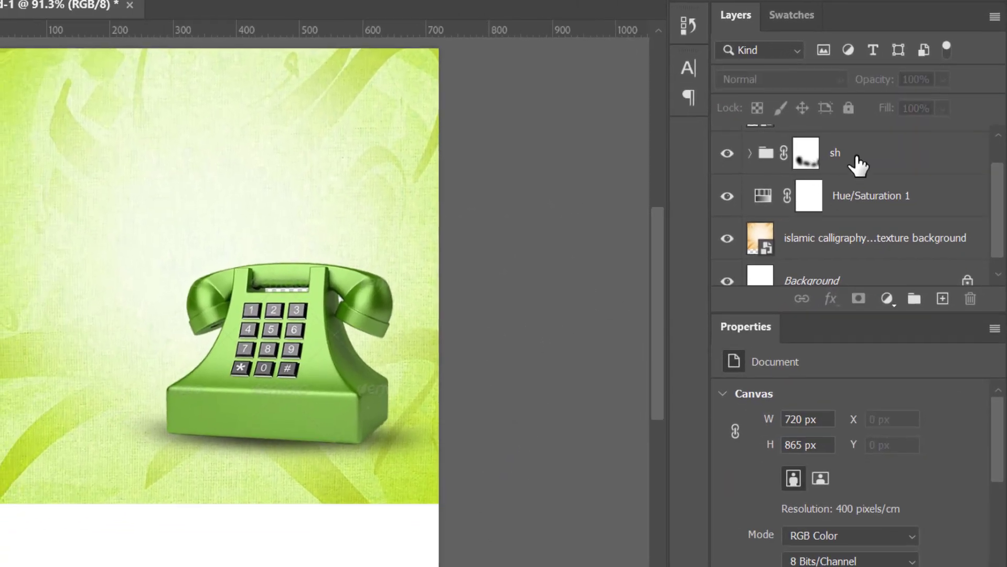
click(857, 157)
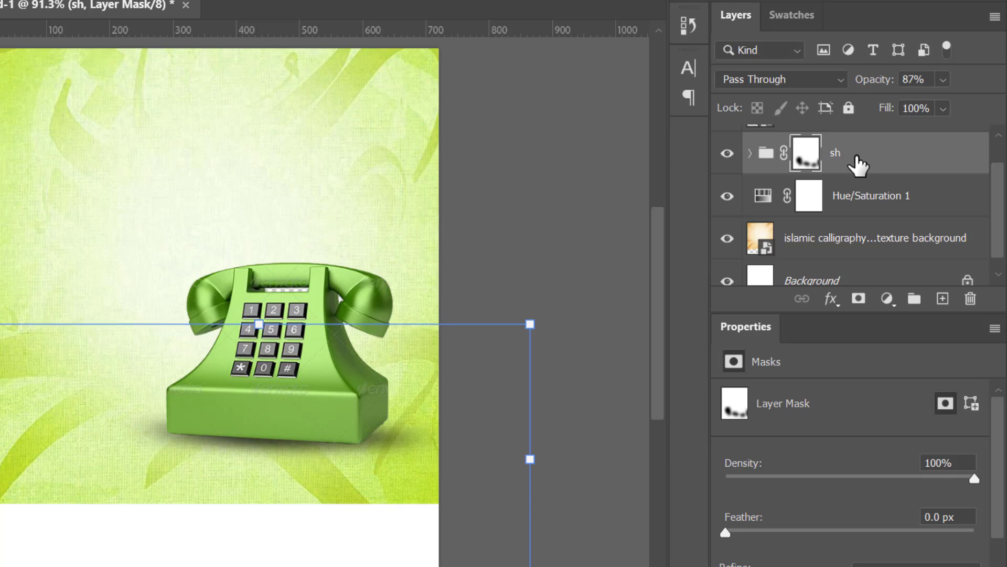
click(533, 202)
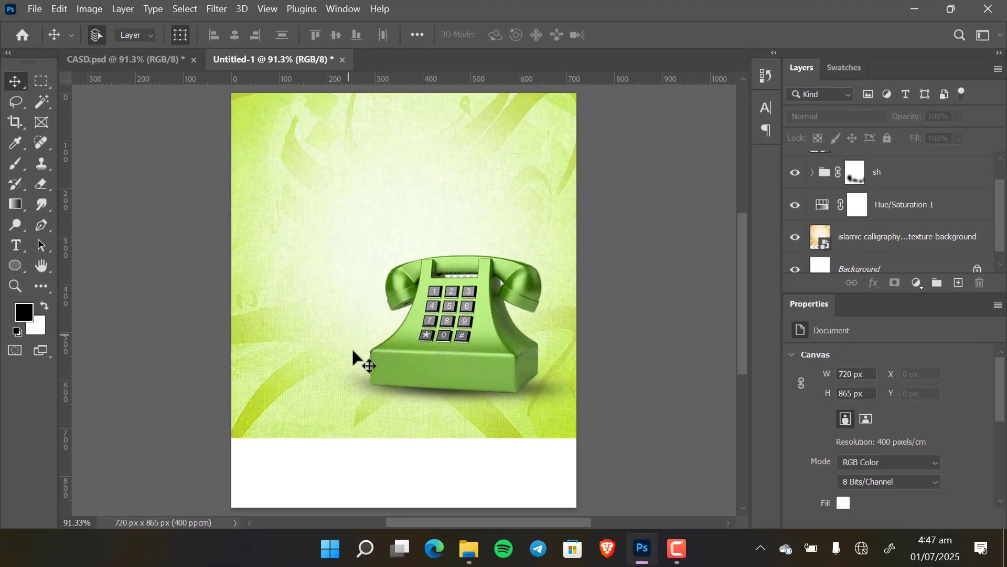
Draw a rectangle of about 177 x 55 px in the flyer's upper-left area at about X 78, Y 98 px
drag(242, 278, 267, 321)
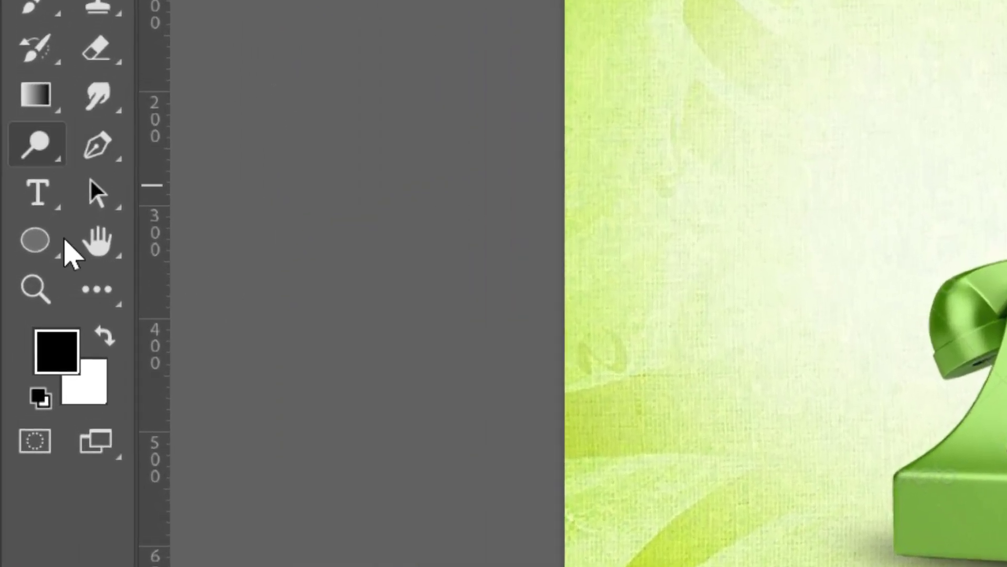
click(24, 266)
right_click(57, 242)
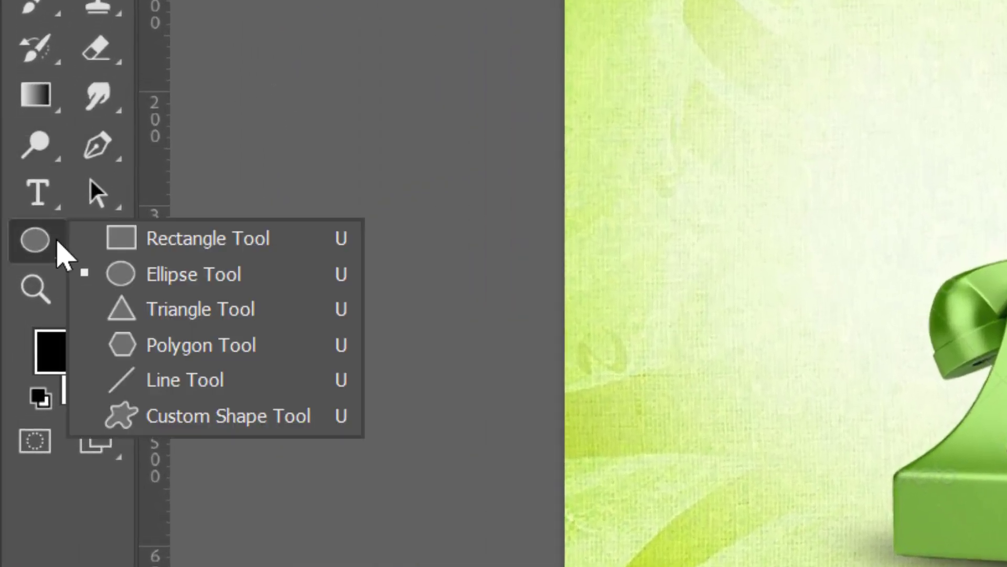
click(173, 241)
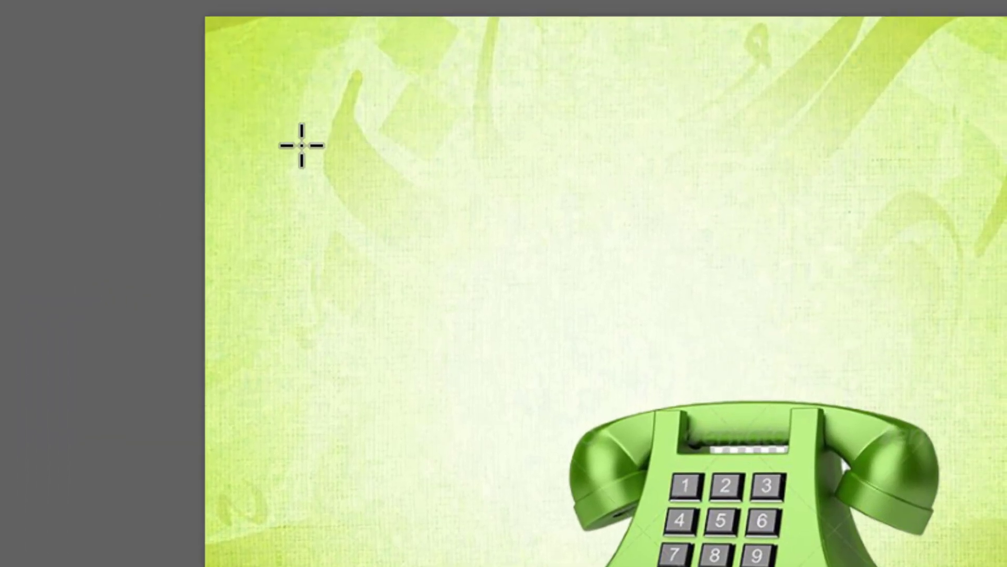
drag(292, 128, 493, 189)
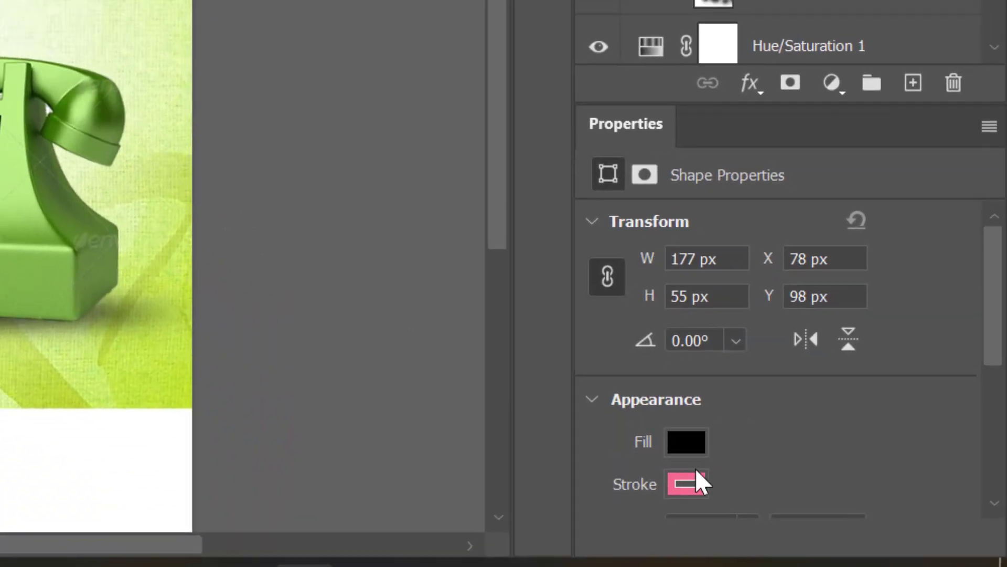
Remove the rectangle's stroke and fill it with the recently used pale green, ebfddc
click(696, 470)
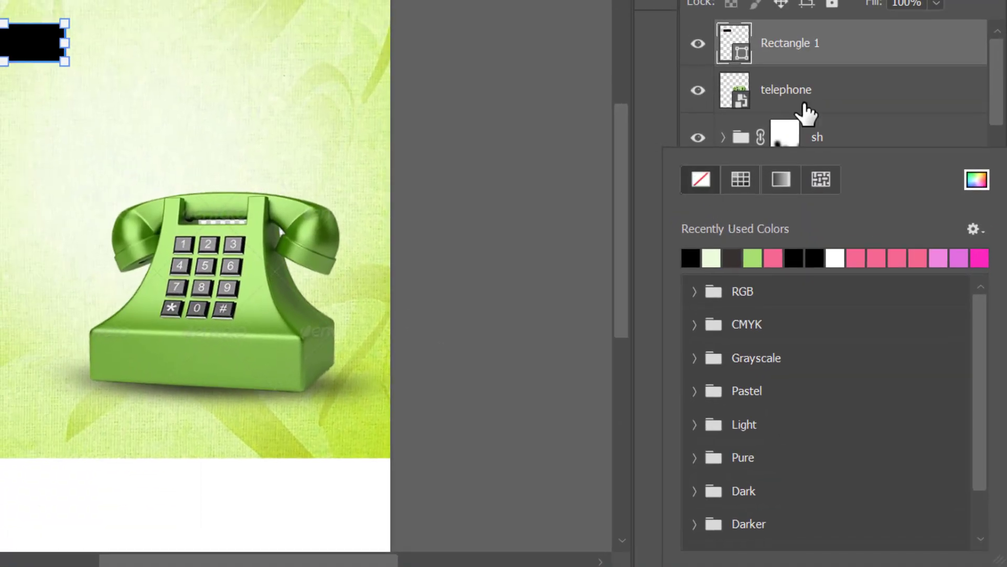
click(829, 53)
click(765, 482)
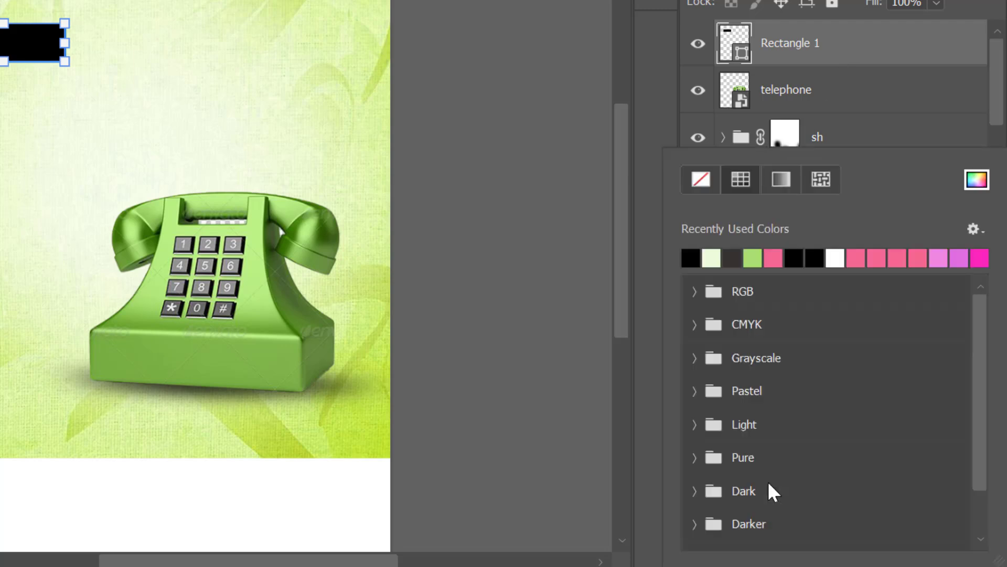
click(711, 257)
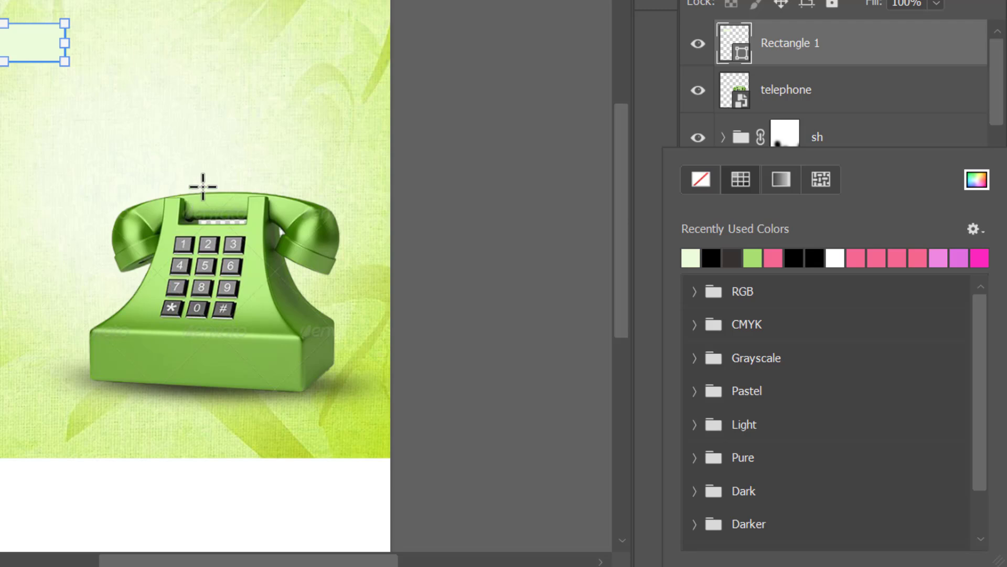
key(v)
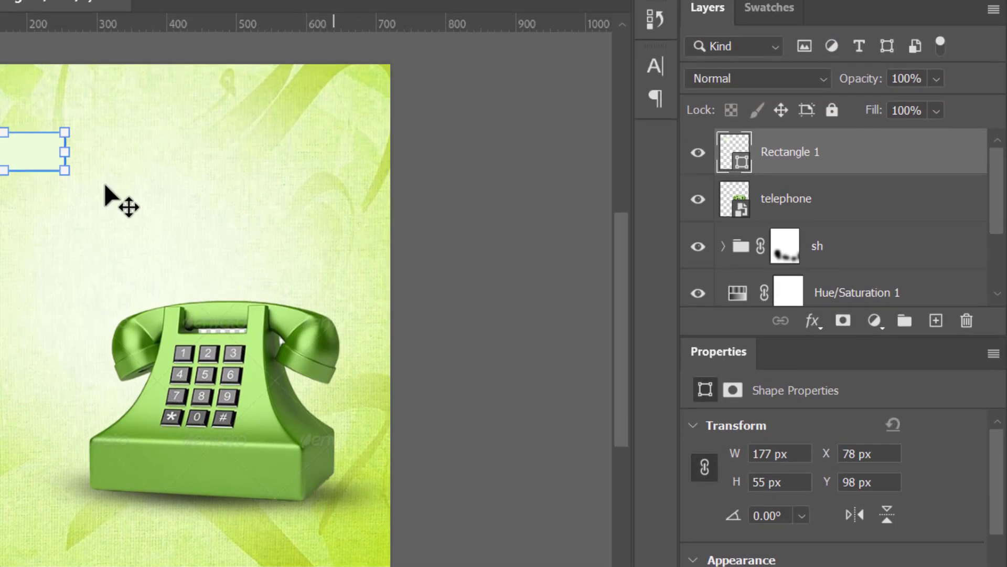
Check the TK COLORS swatches and the hex code of the rectangle's fill color
click(772, 9)
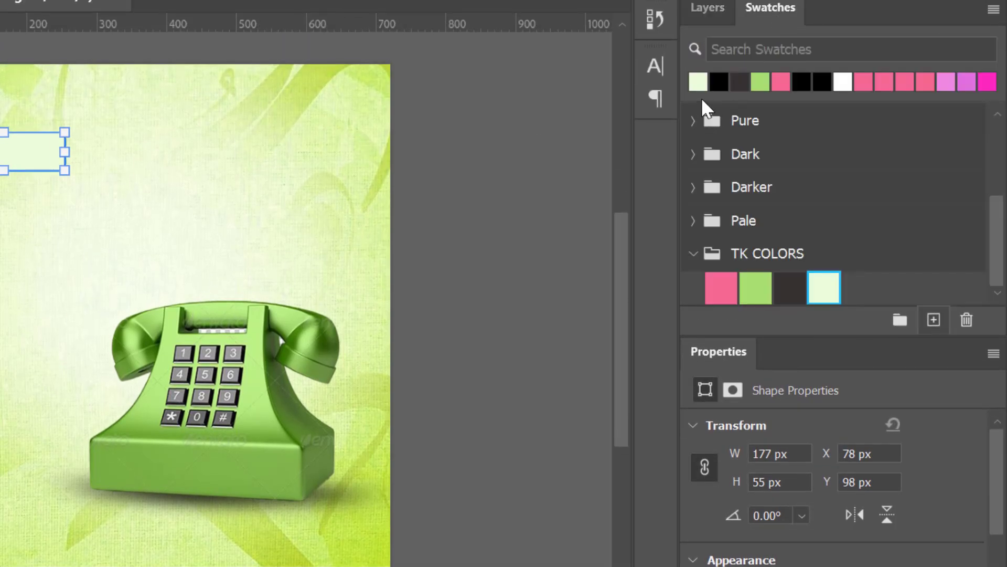
click(727, 11)
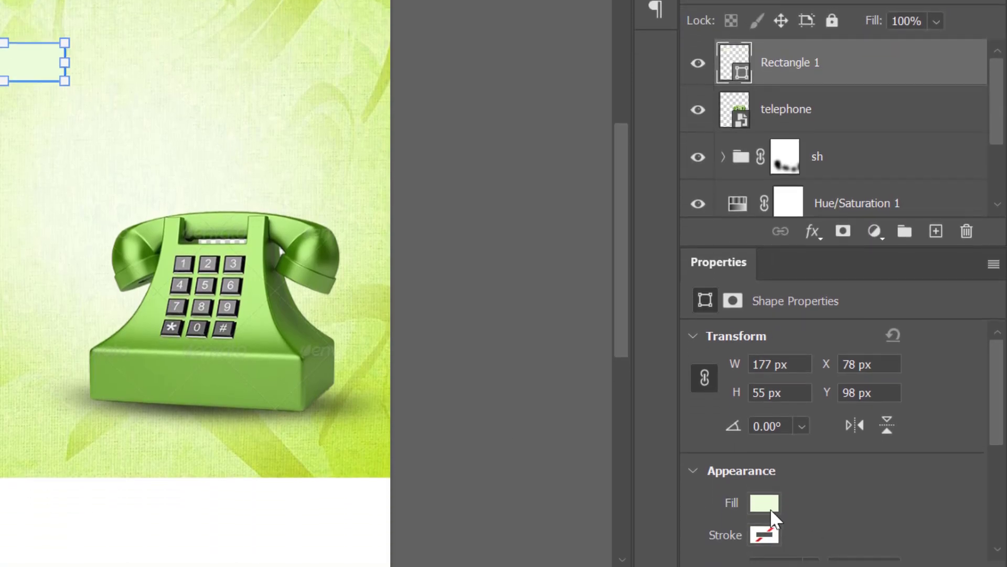
click(771, 504)
click(984, 205)
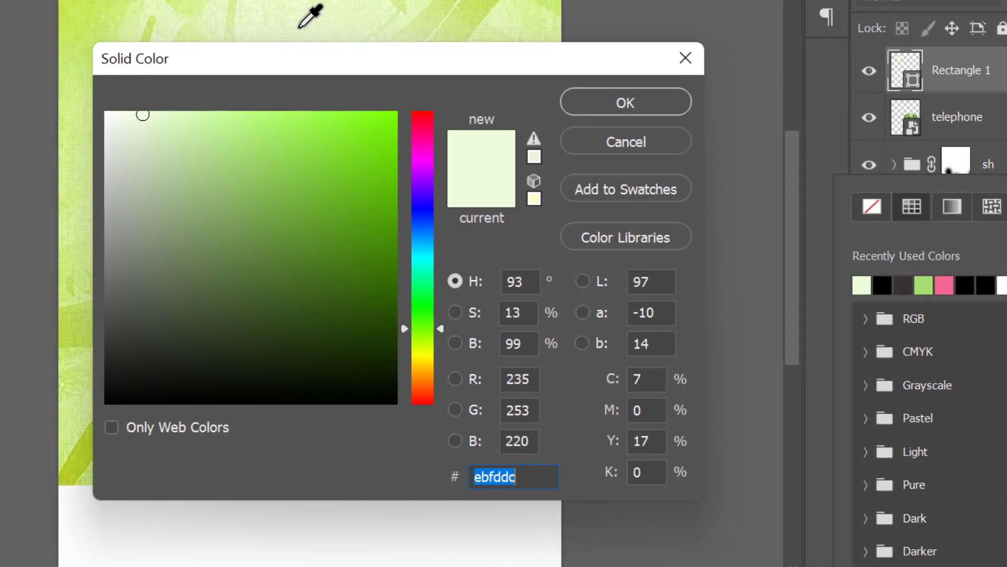
drag(332, 67, 346, 16)
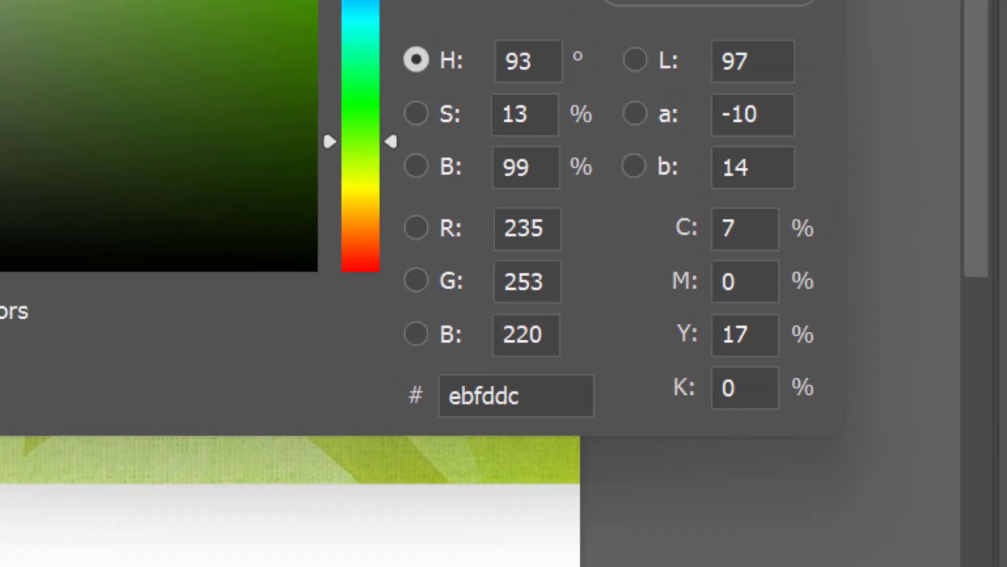
key(Return)
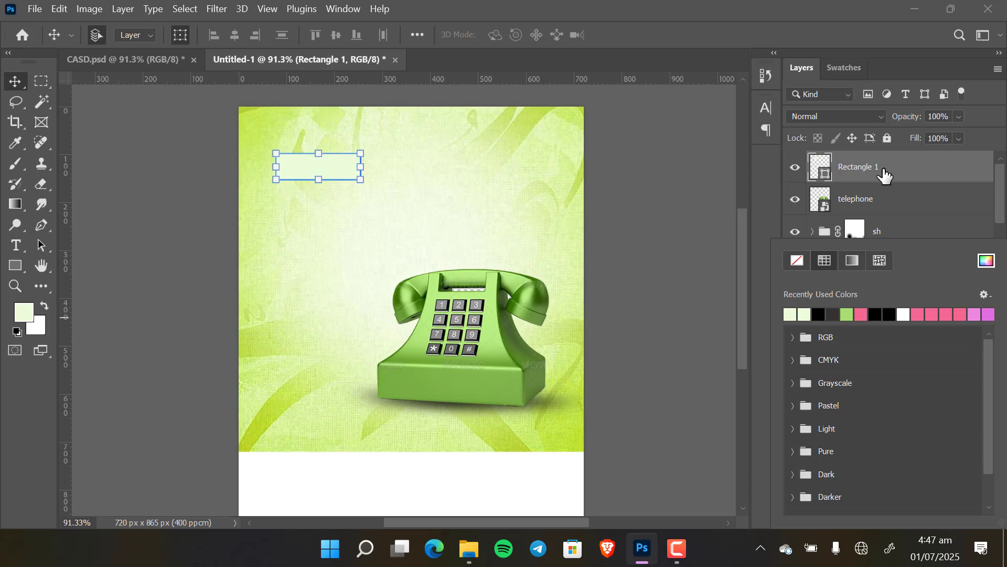
click(885, 175)
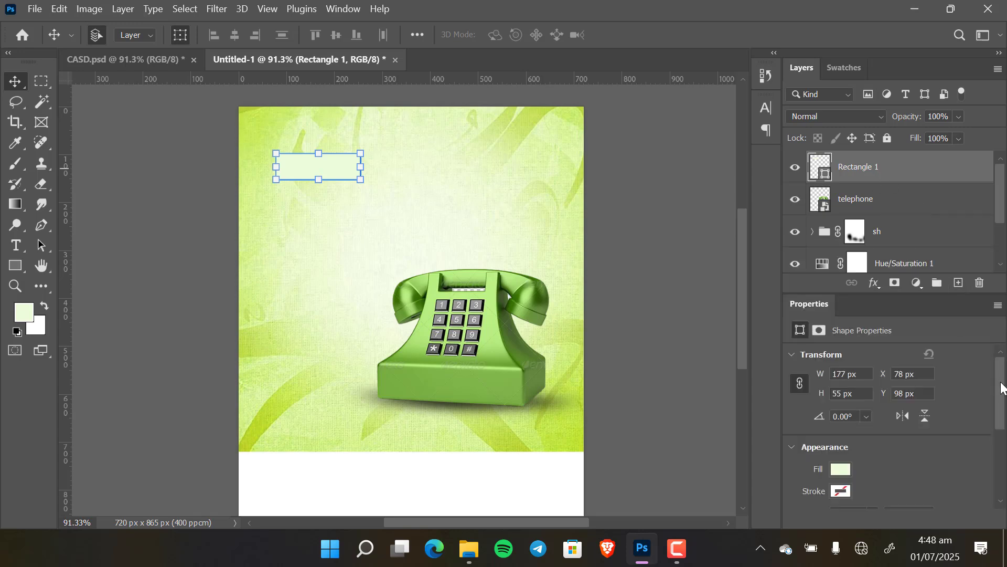
Round all four corners of the pale green rectangle slightly with linked corner radii
drag(1001, 387, 1001, 433)
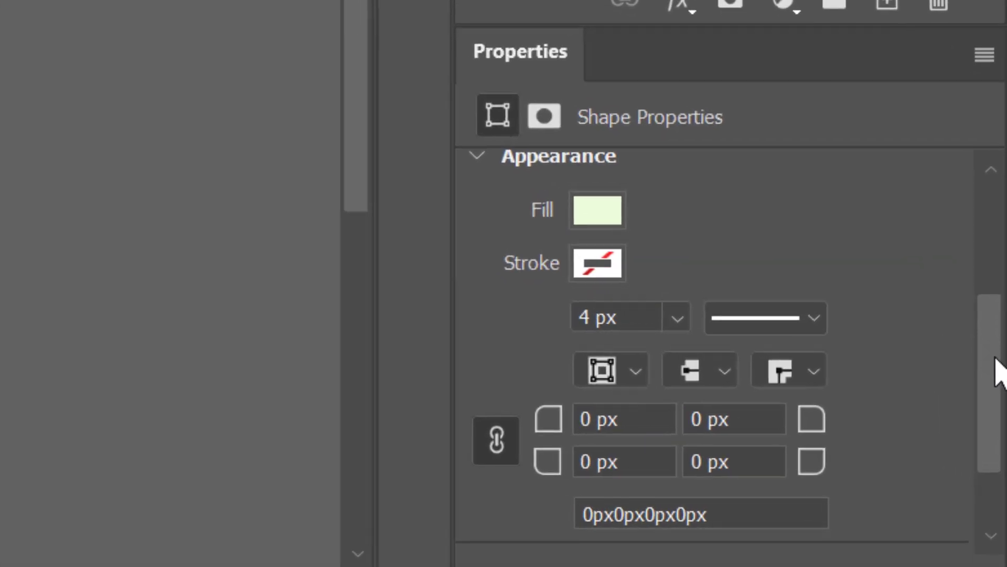
drag(996, 358, 996, 384)
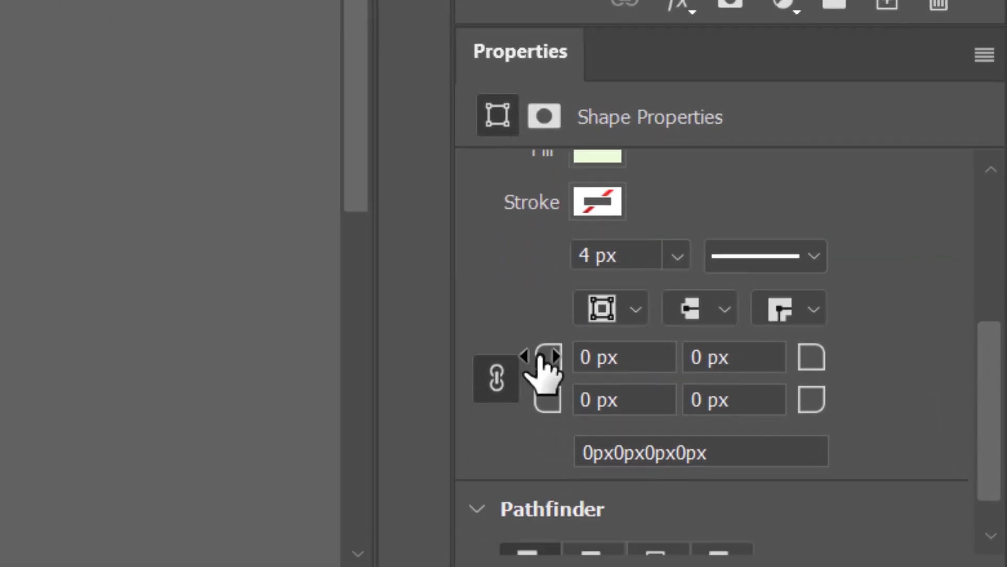
drag(540, 356, 558, 360)
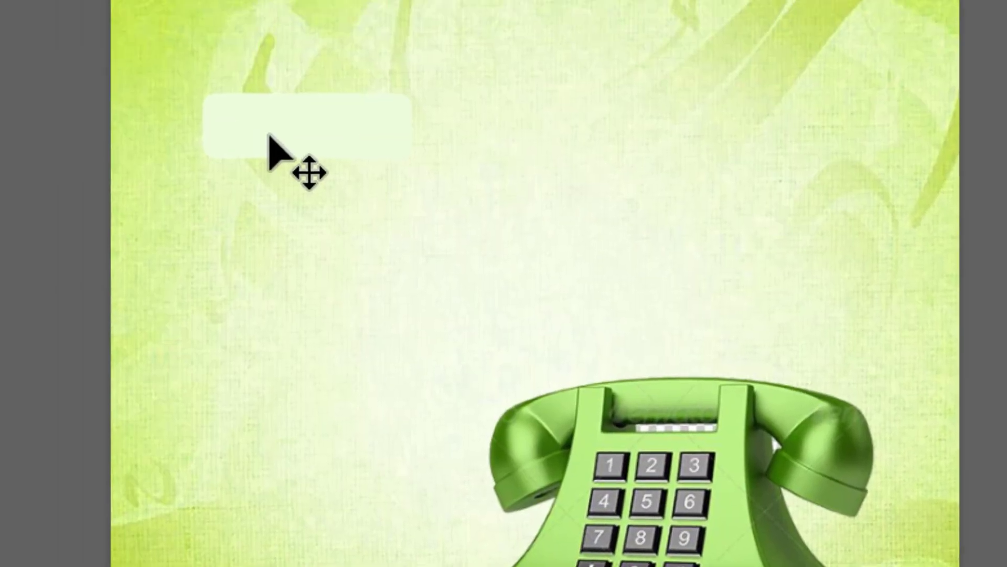
Widen the pale green rounded rectangle slightly to 186 px, keeping its height and position
click(269, 134)
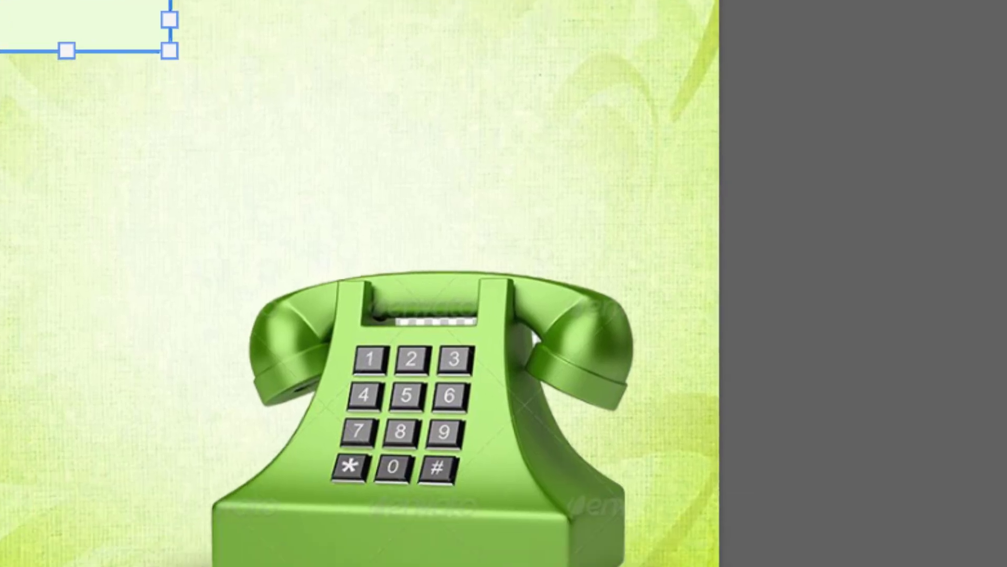
drag(993, 278, 993, 407)
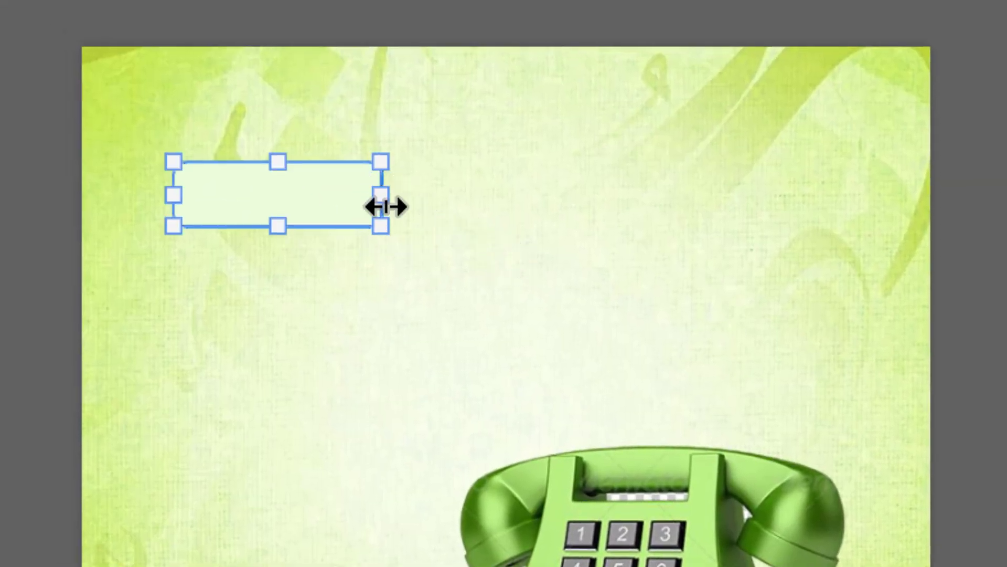
drag(385, 206, 392, 206)
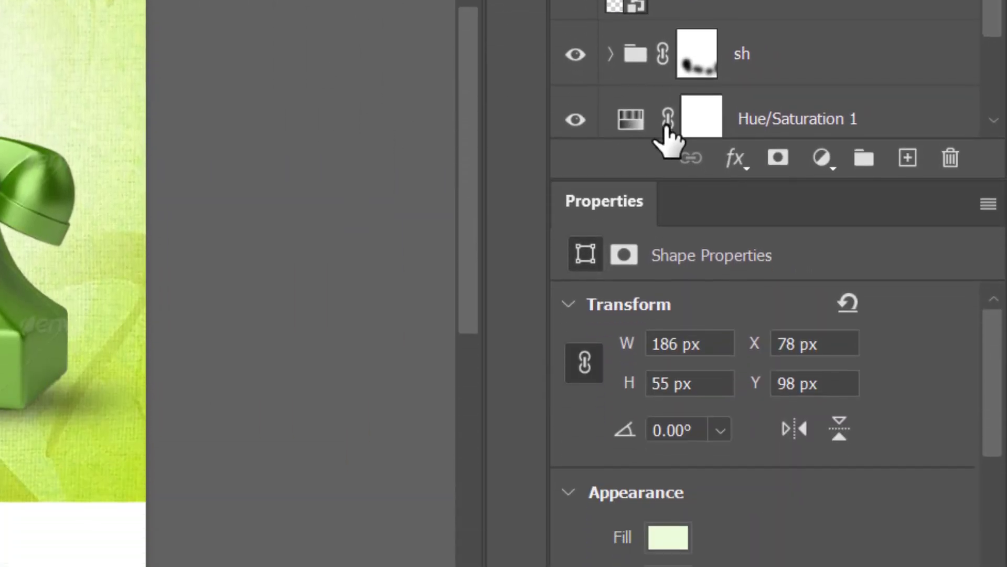
Add a drop shadow to the rectangle with 12% opacity, 90° angle, 5 px distance, 22% spread and 21 px size
click(736, 162)
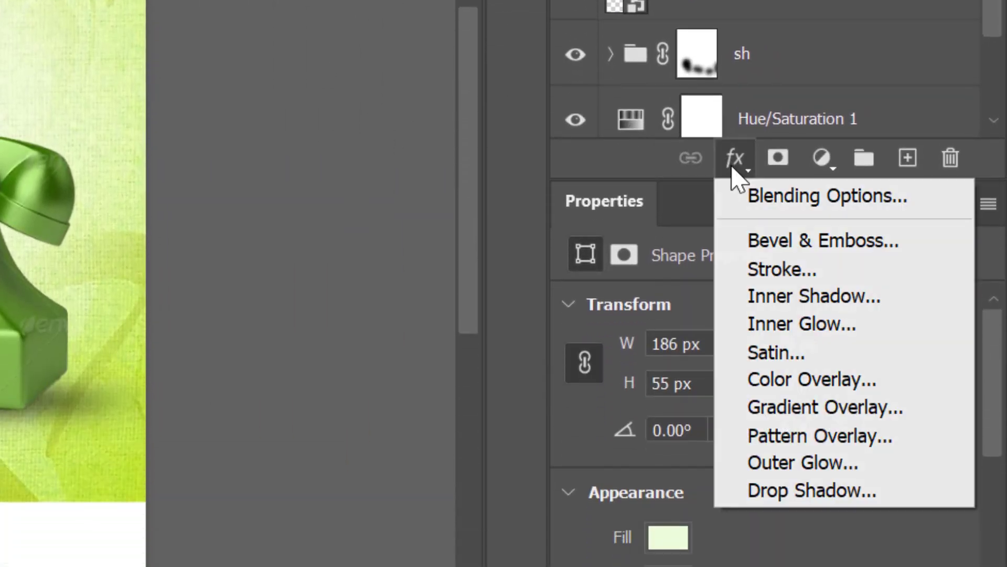
click(781, 490)
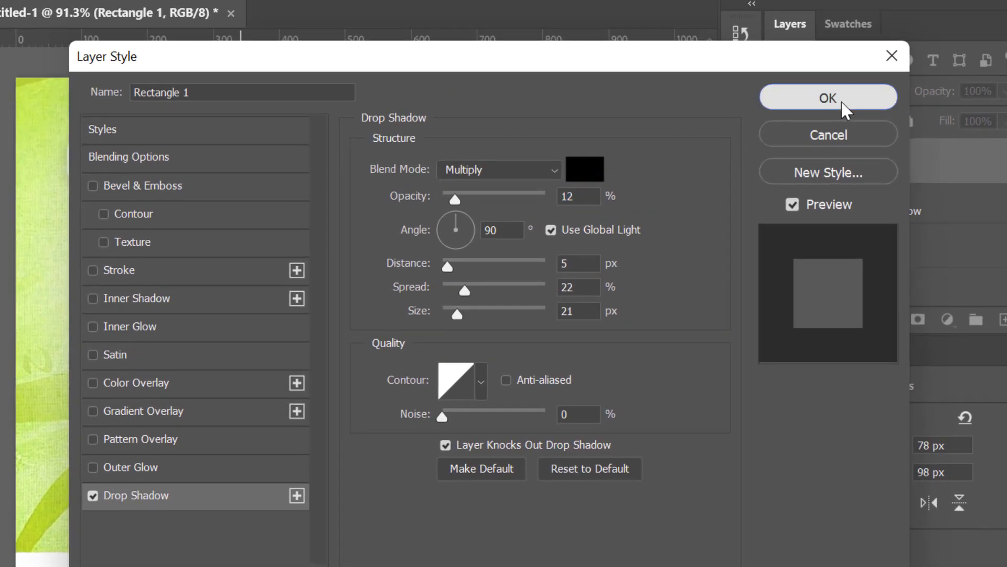
click(871, 99)
click(592, 236)
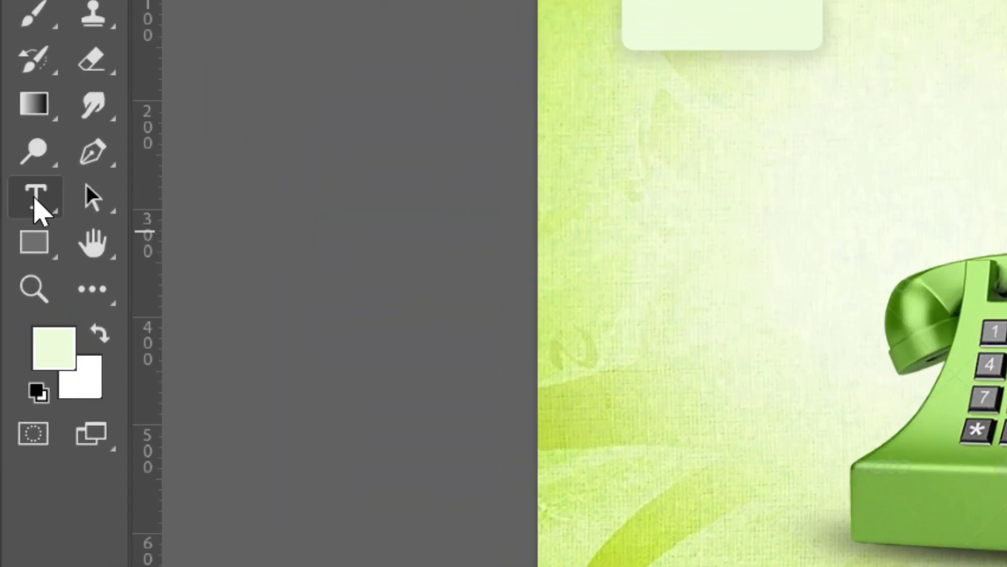
Set the Type tool's font to Poppins Bold
click(35, 198)
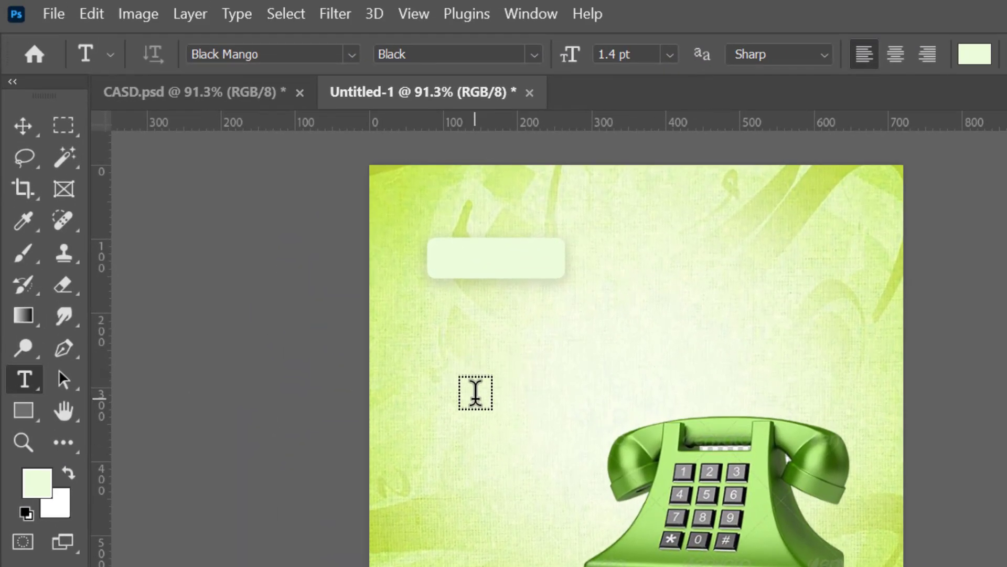
click(351, 53)
click(287, 154)
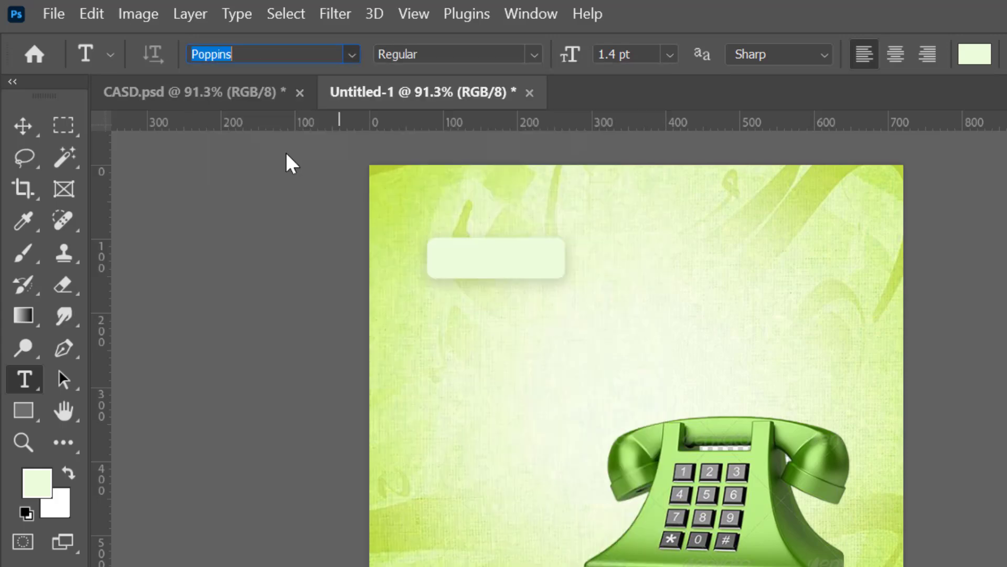
click(536, 53)
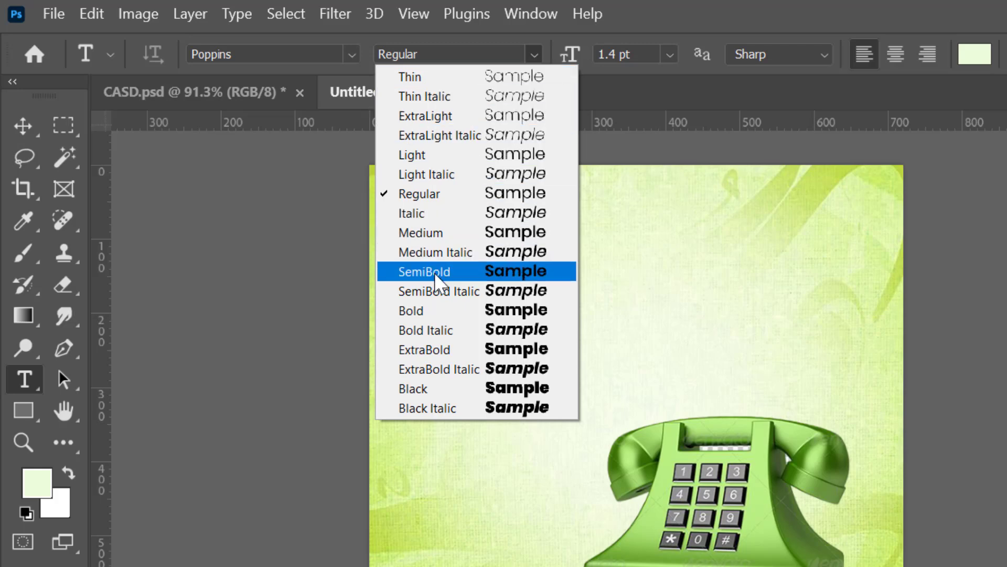
click(417, 310)
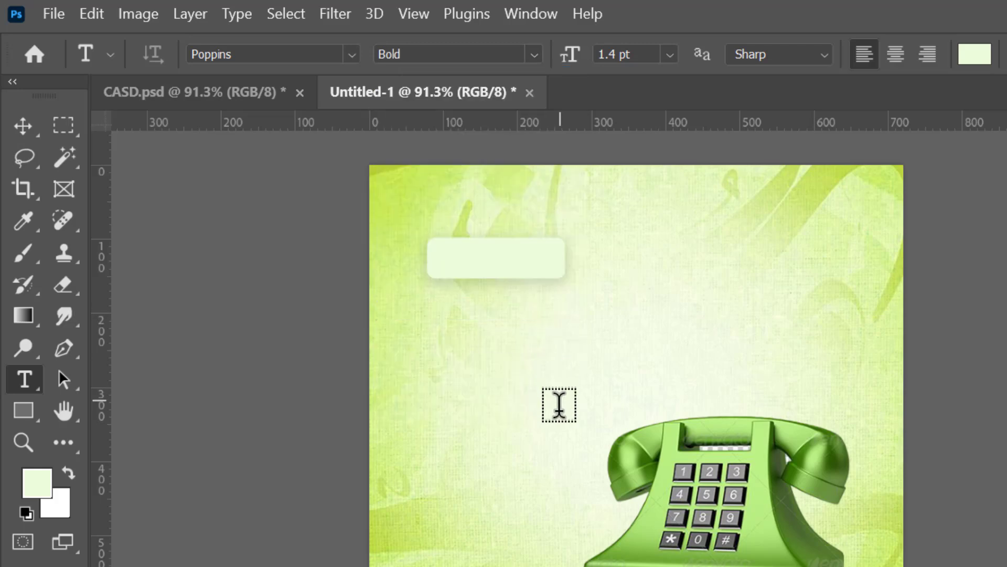
Set the text color to the dark TK COLORS swatch, 353131
click(975, 54)
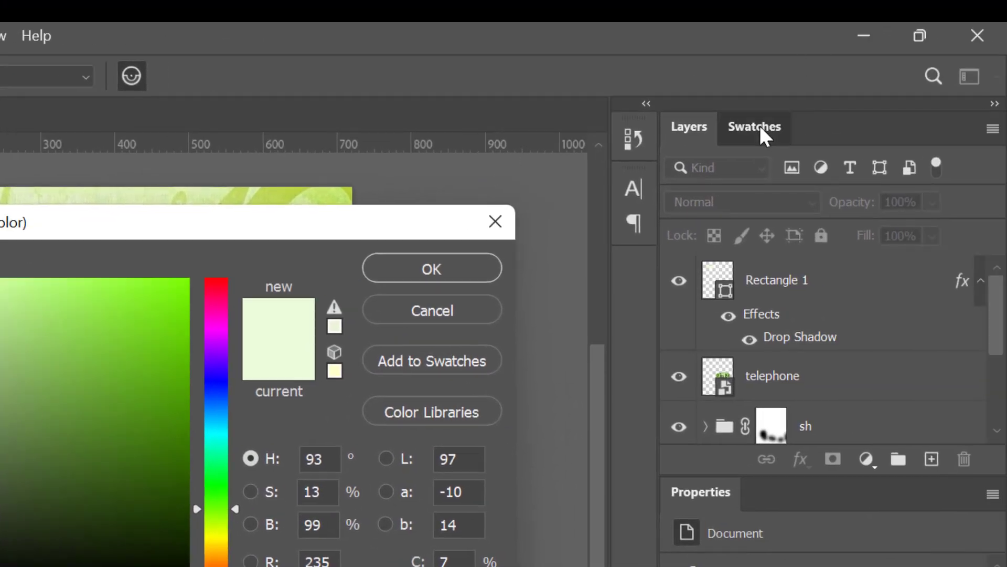
click(762, 131)
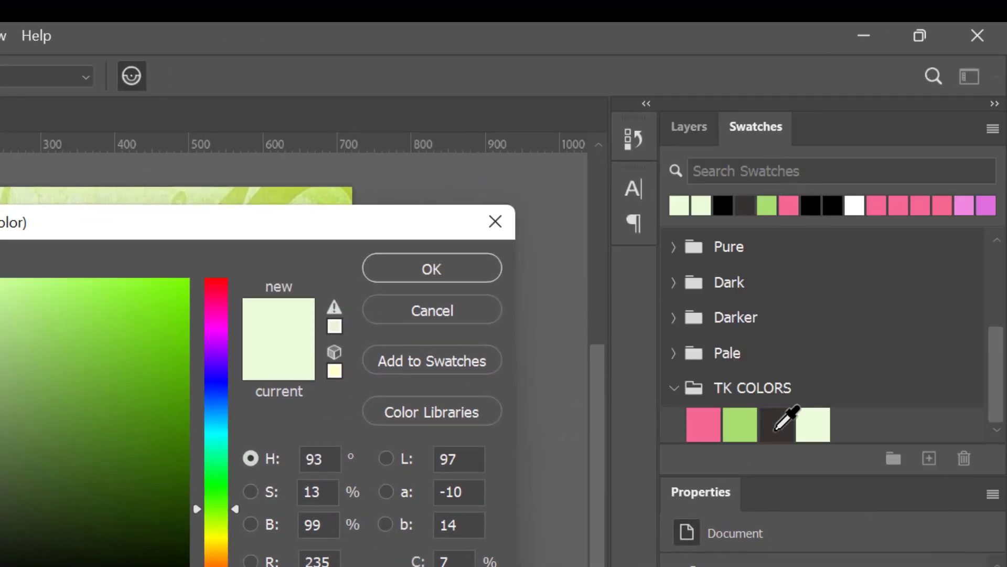
click(772, 426)
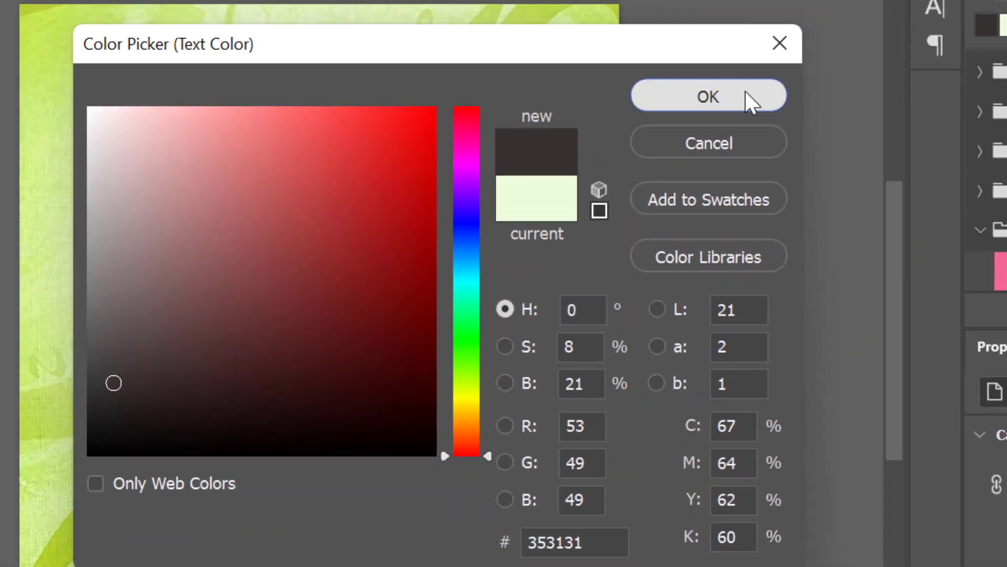
click(745, 92)
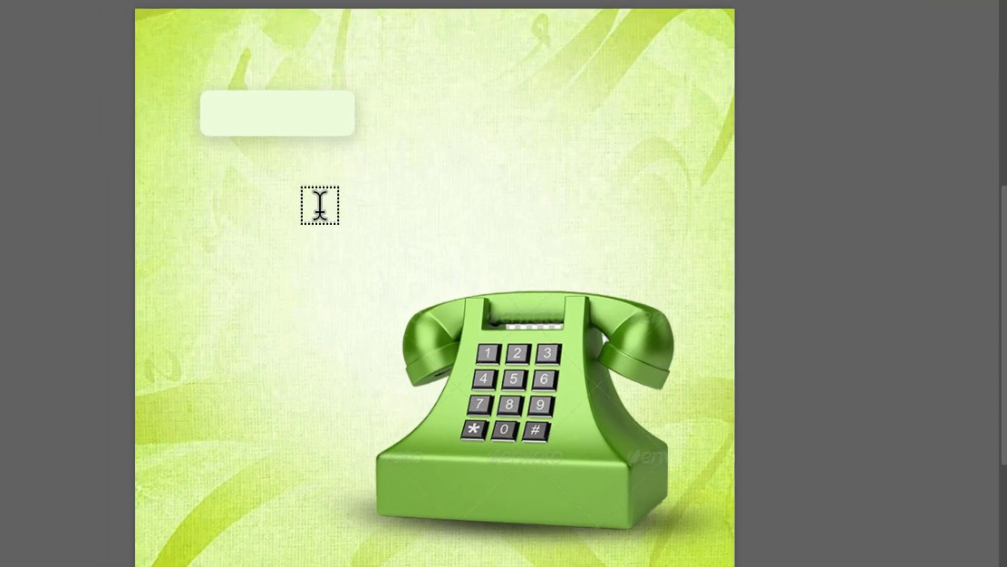
Add the text "DORCAS" below the pale green rectangle and enlarge it to nearly the rectangle's width
click(227, 186)
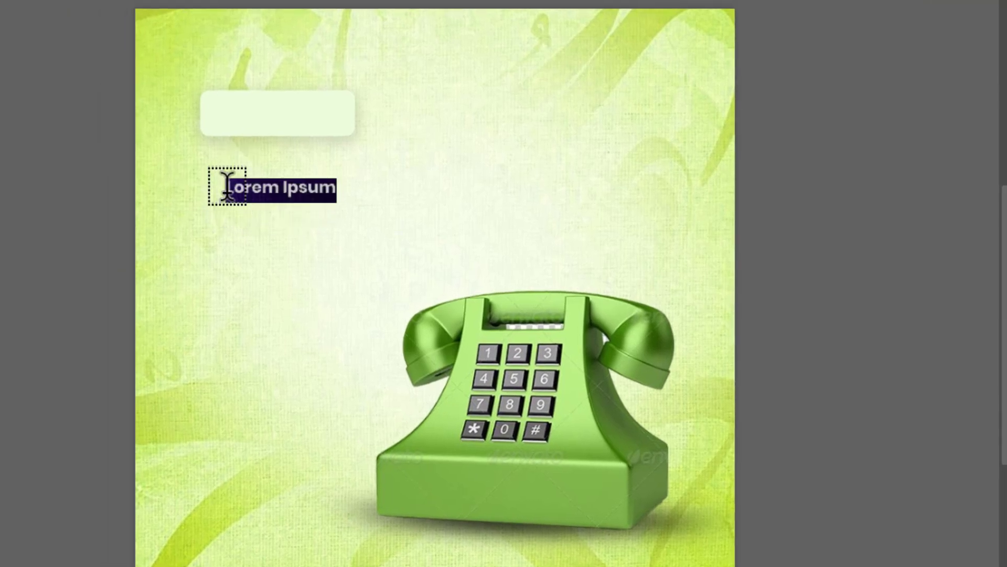
text(d)
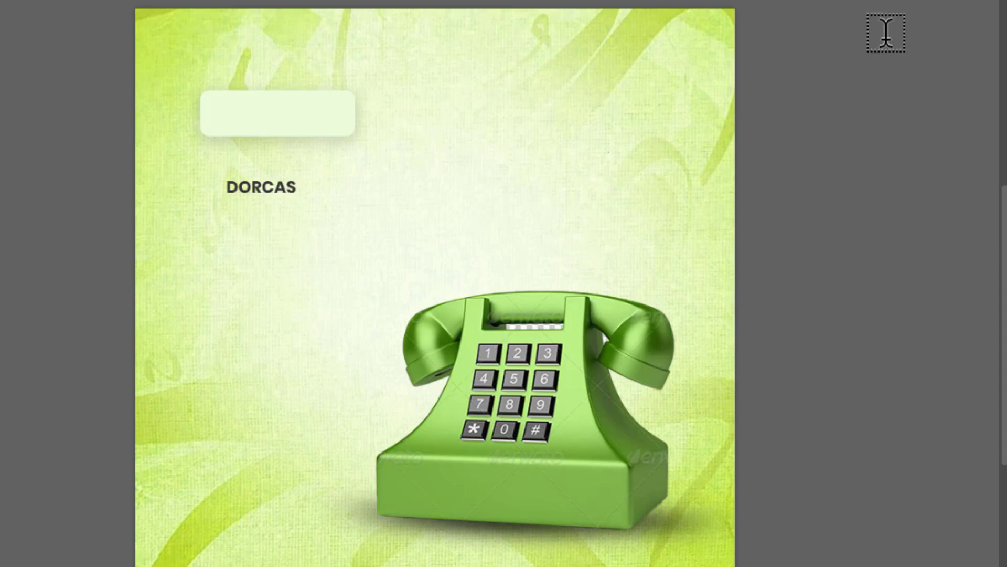
click(260, 186)
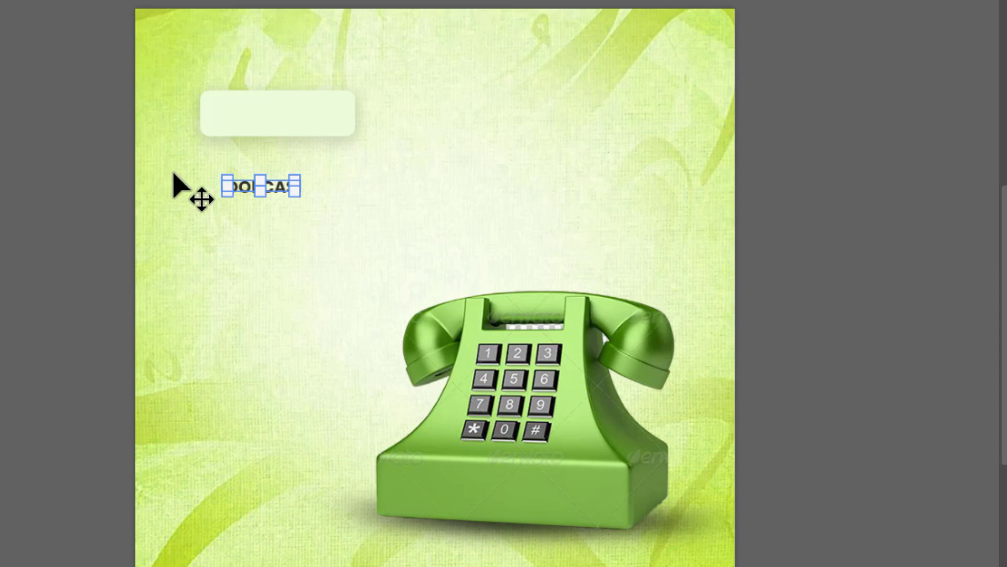
drag(297, 173, 337, 163)
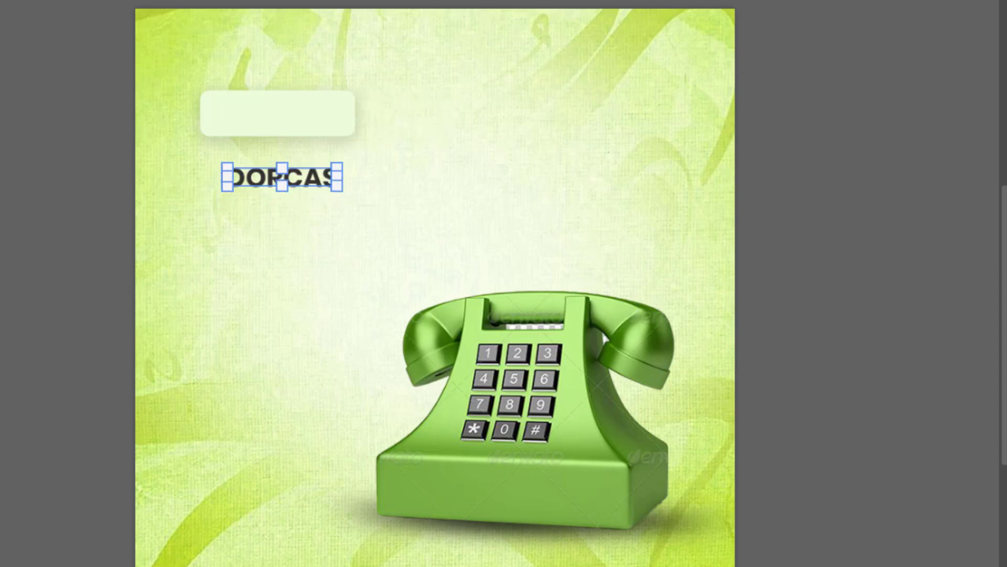
Move the DORCAS text onto the pale green rectangle and scale it up slightly to 108.47%
drag(798, 367, 808, 298)
key(Left)
key(Left)
key(Left)
key(Left)
key(Left)
key(Left)
key(Left)
key(Left)
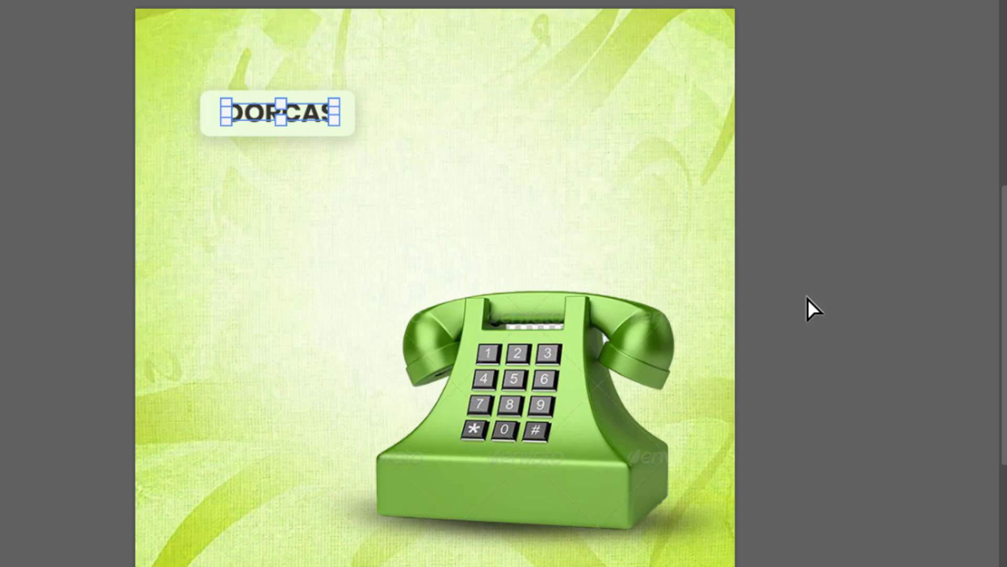
key(Down)
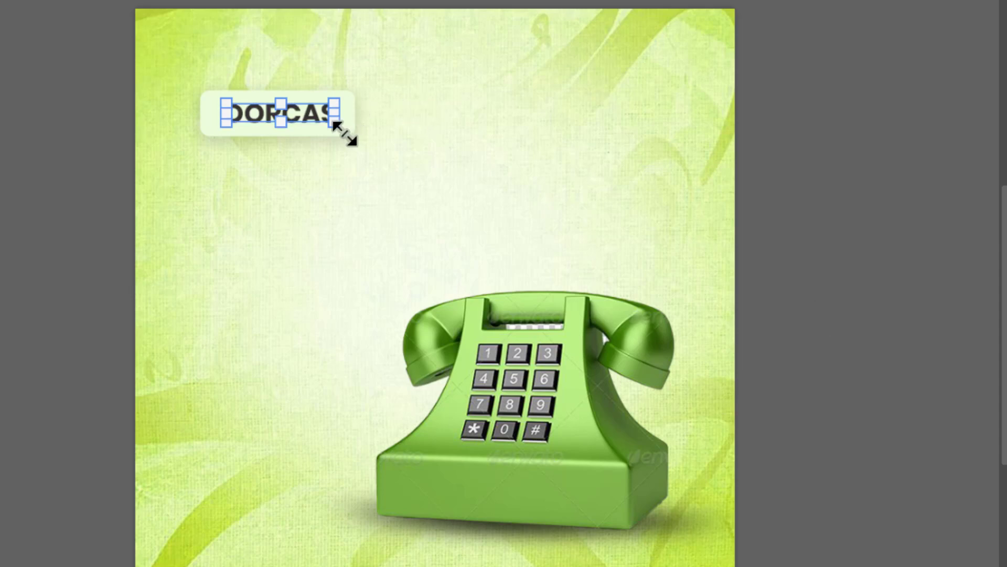
mouse_move(336, 125)
mouse_down()
mouse_move(360, 140)
mouse_move(348, 125)
mouse_up()
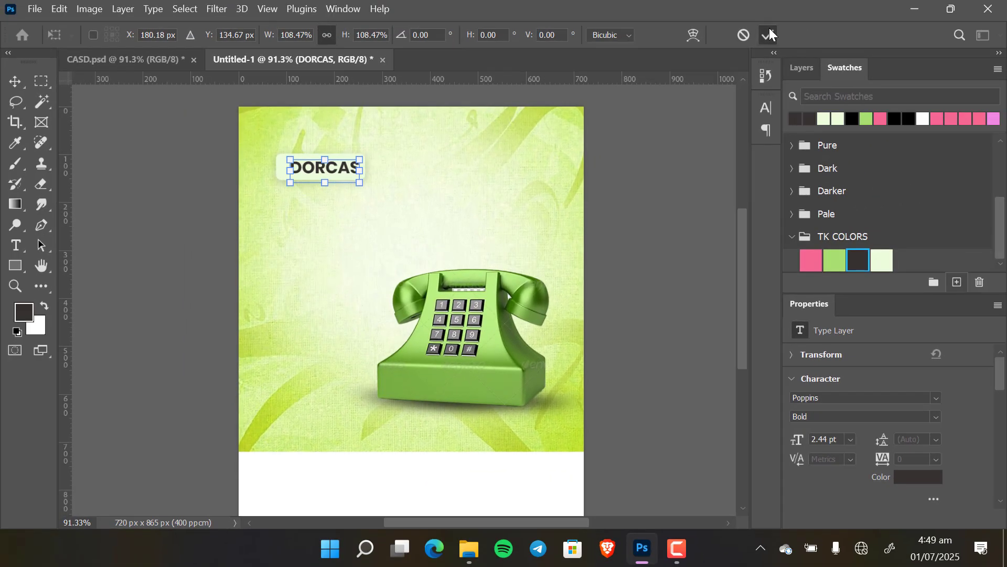
click(769, 34)
Align the DORCAS text and Rectangle 1 to each other's horizontal and vertical centers
click(804, 69)
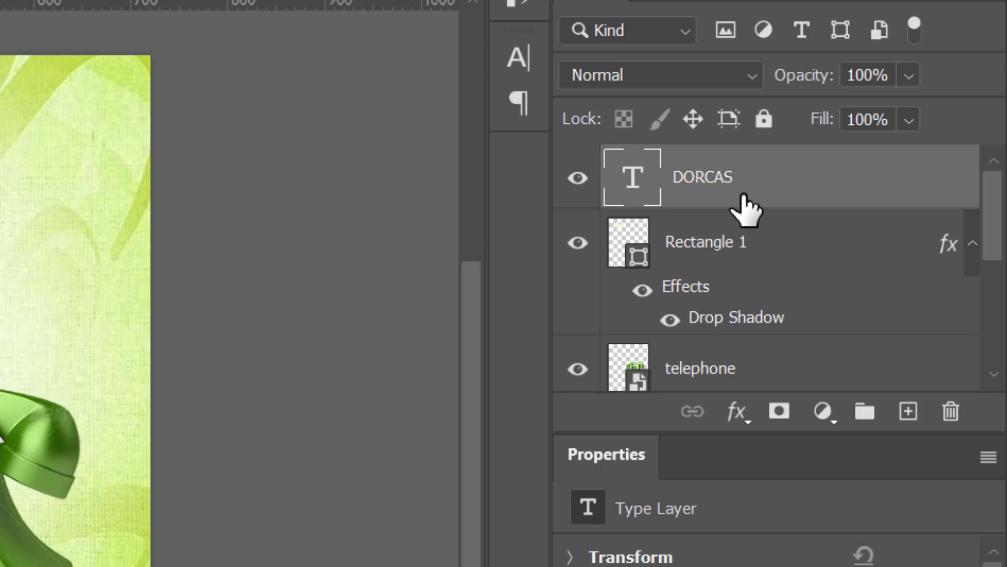
shift+click(776, 259)
click(254, 41)
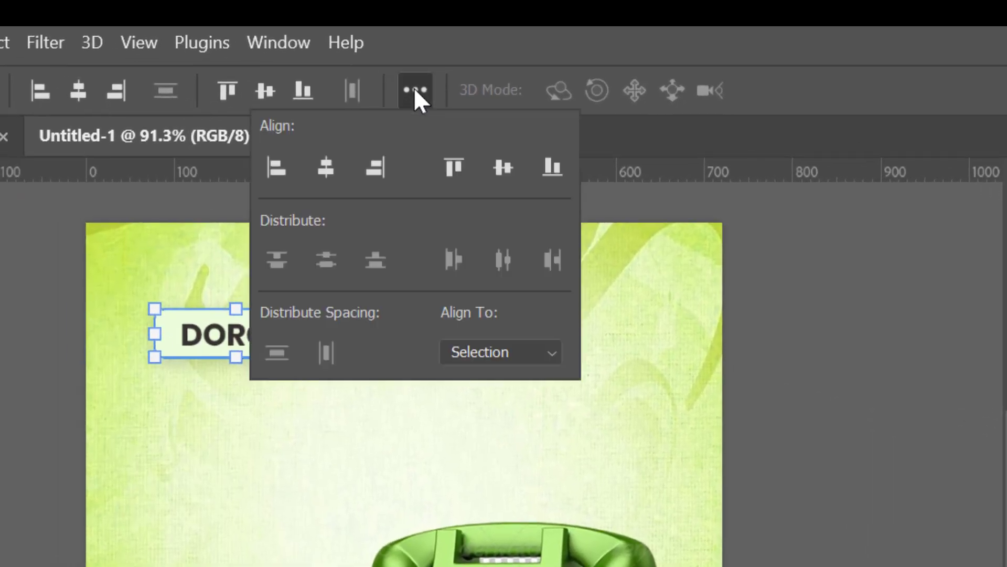
click(322, 162)
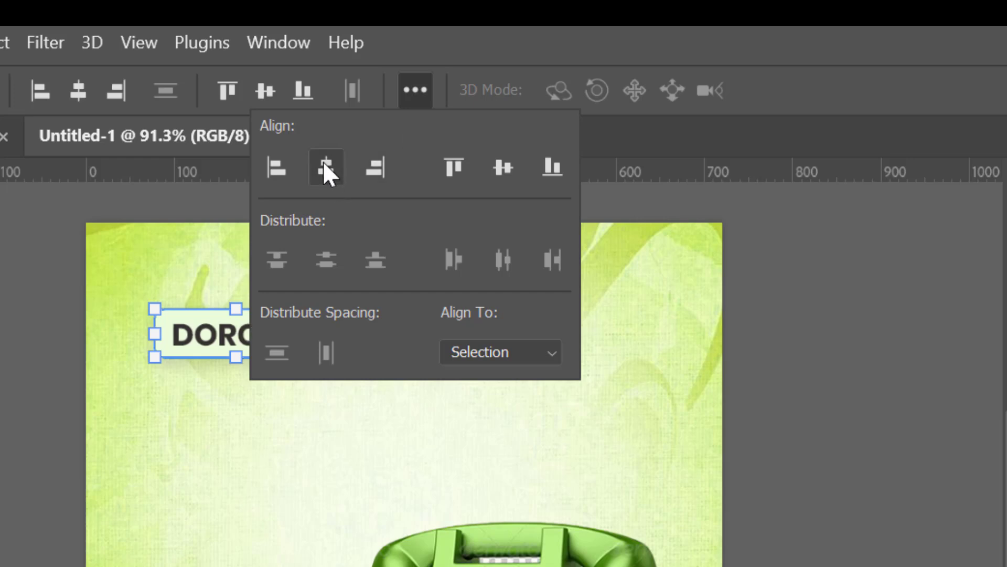
click(504, 165)
click(912, 287)
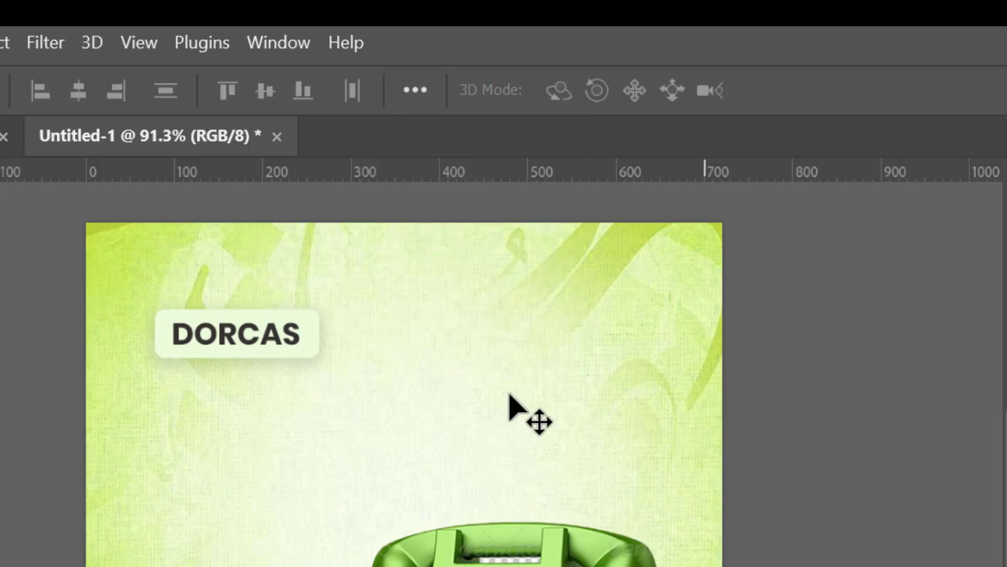
Recolor the DORCAS text with the light green swatch from TK COLORS
click(236, 341)
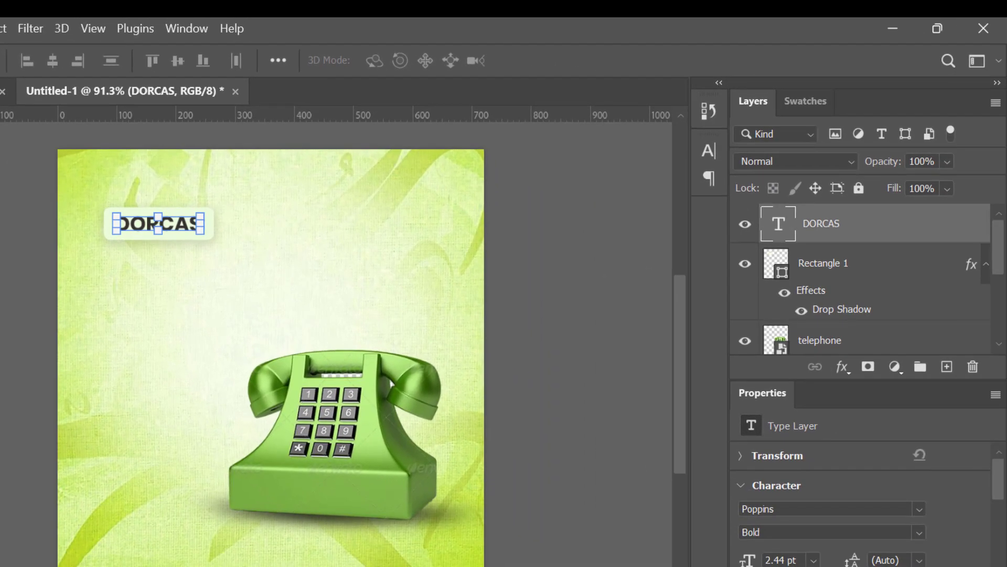
click(784, 566)
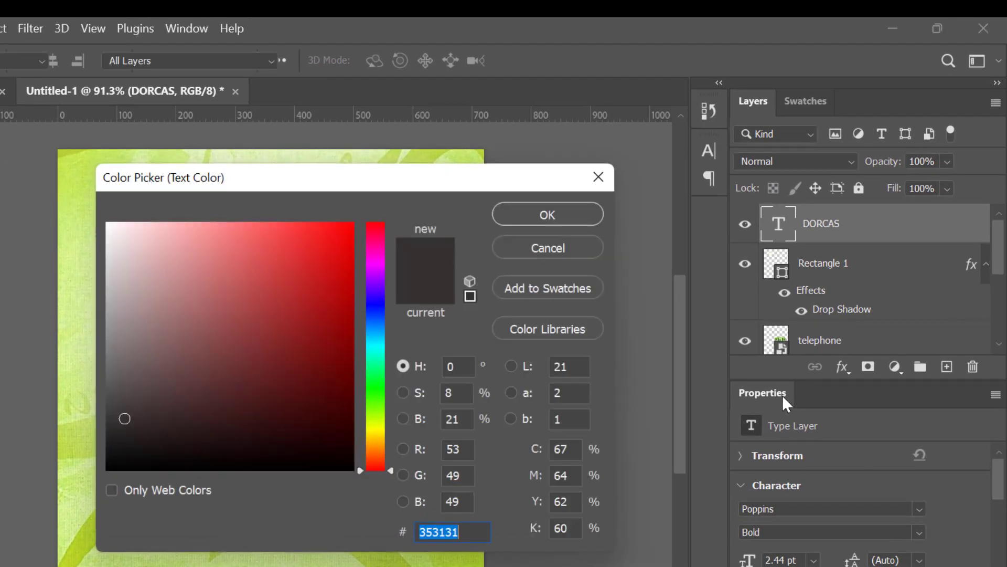
click(810, 97)
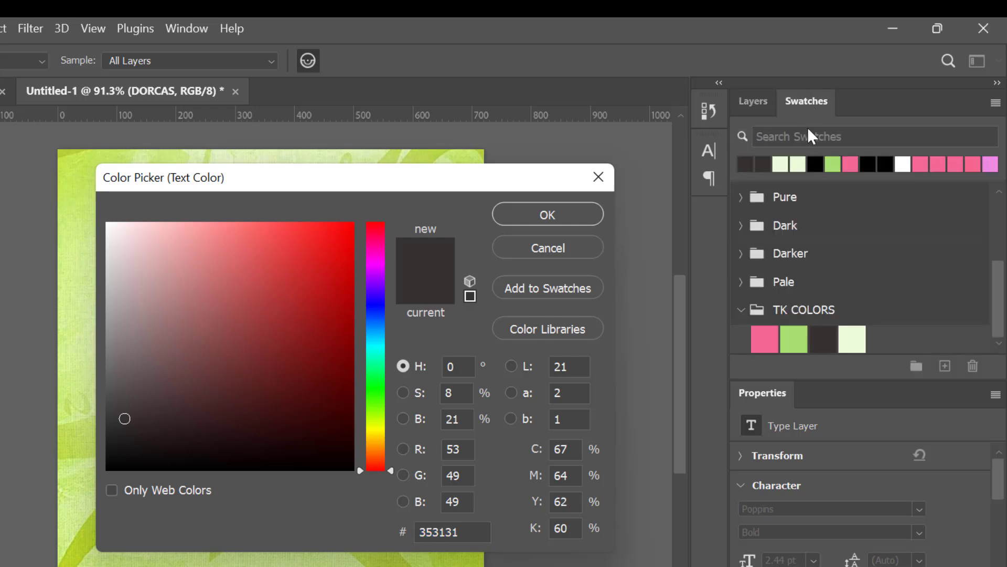
click(798, 339)
click(539, 216)
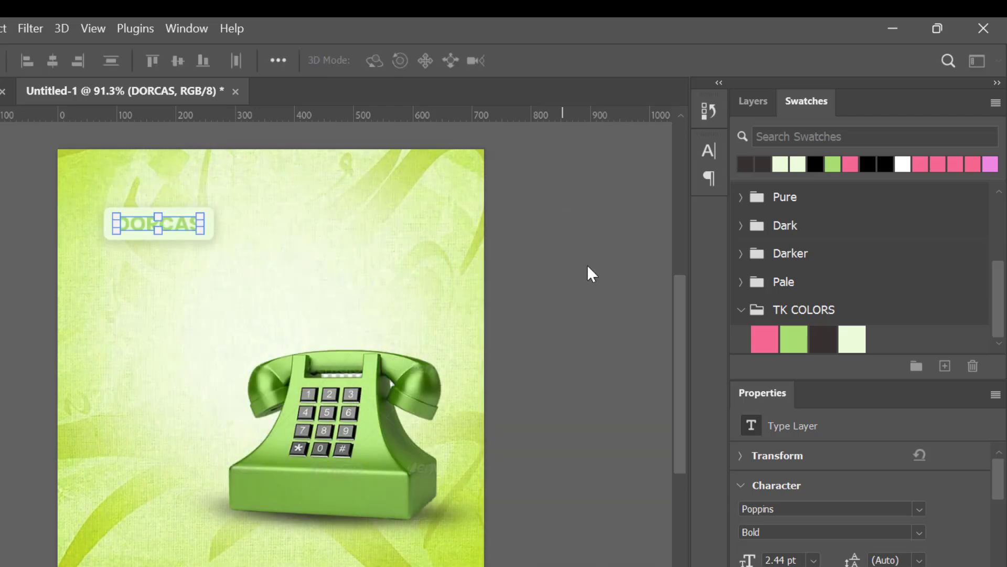
click(569, 203)
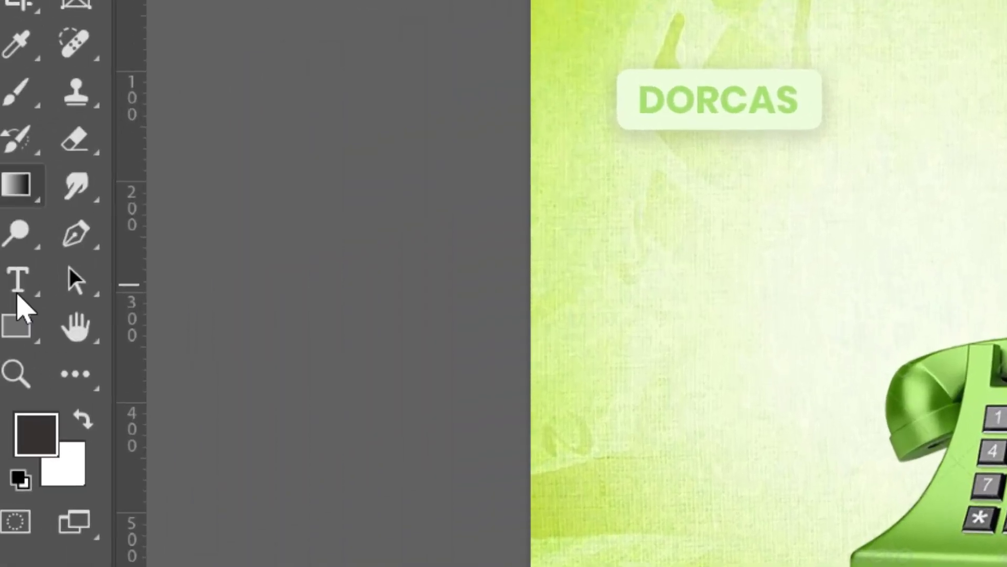
Add the text "Call A" below the DORCAS label, enlarge it, and line it up with the label's left edge
click(18, 280)
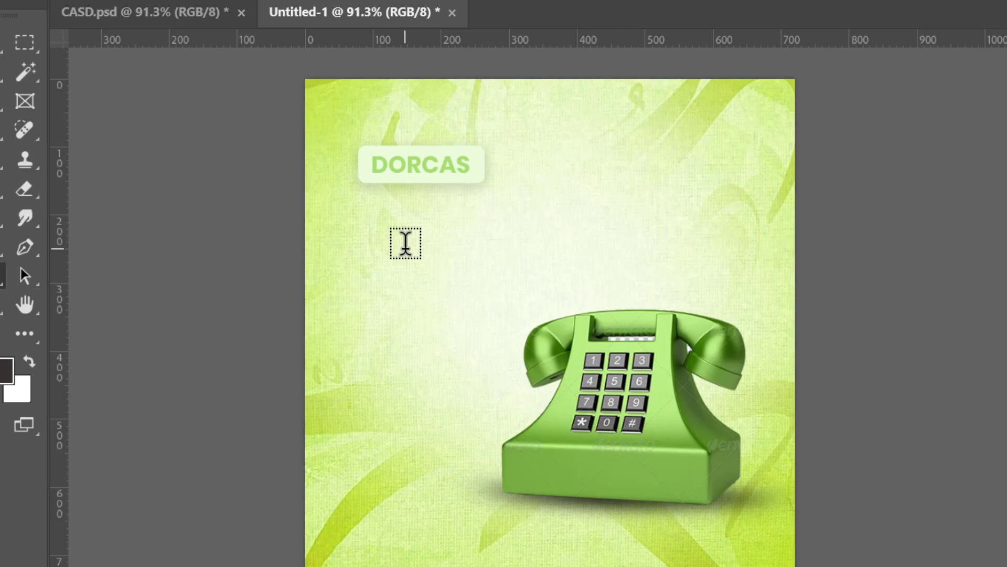
click(718, 222)
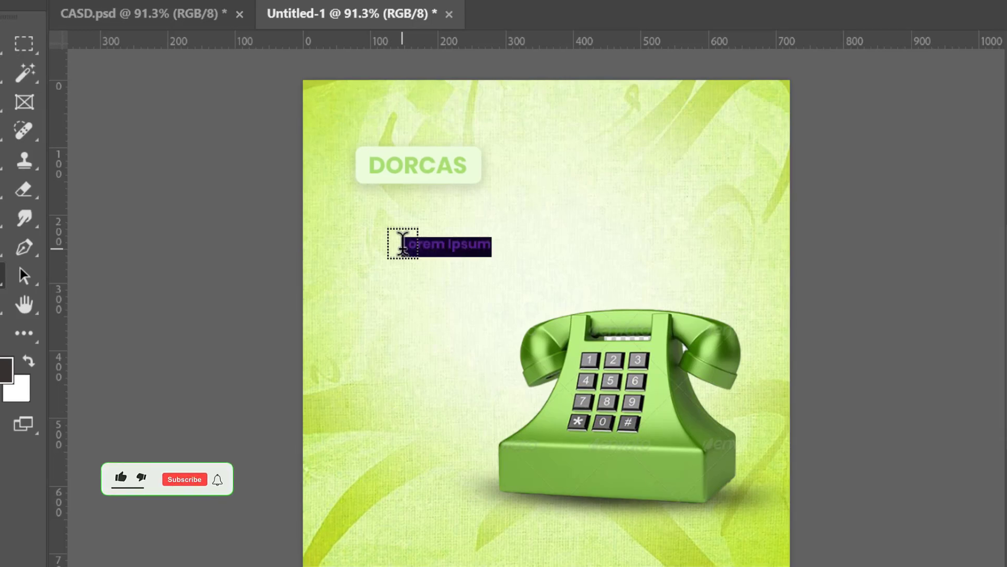
text(Call A)
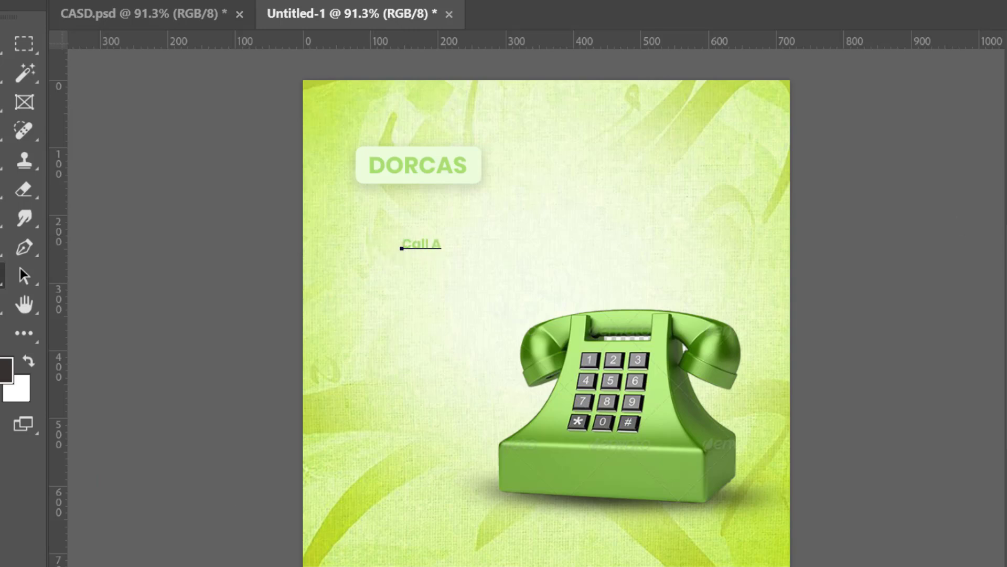
click(9, 40)
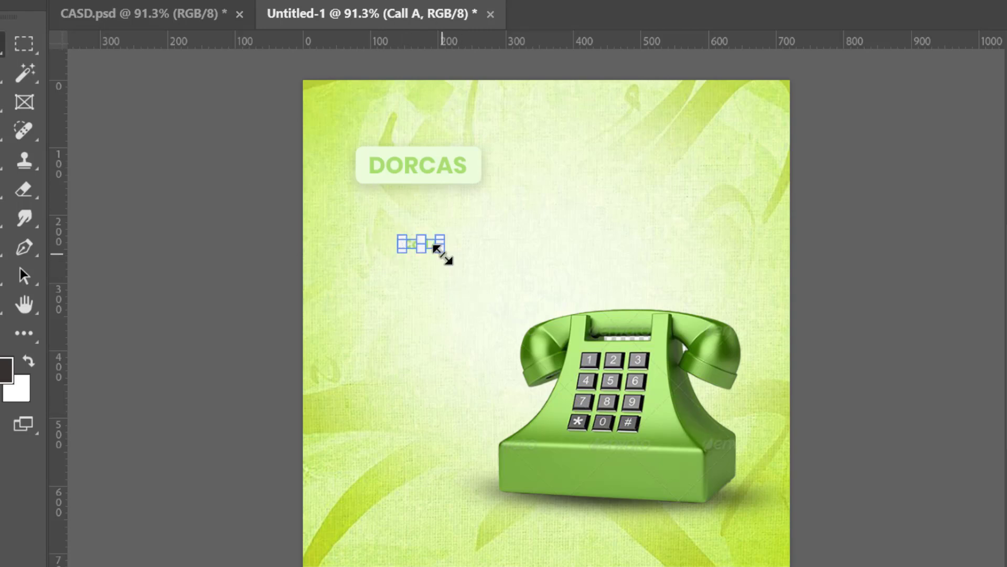
drag(443, 255, 591, 331)
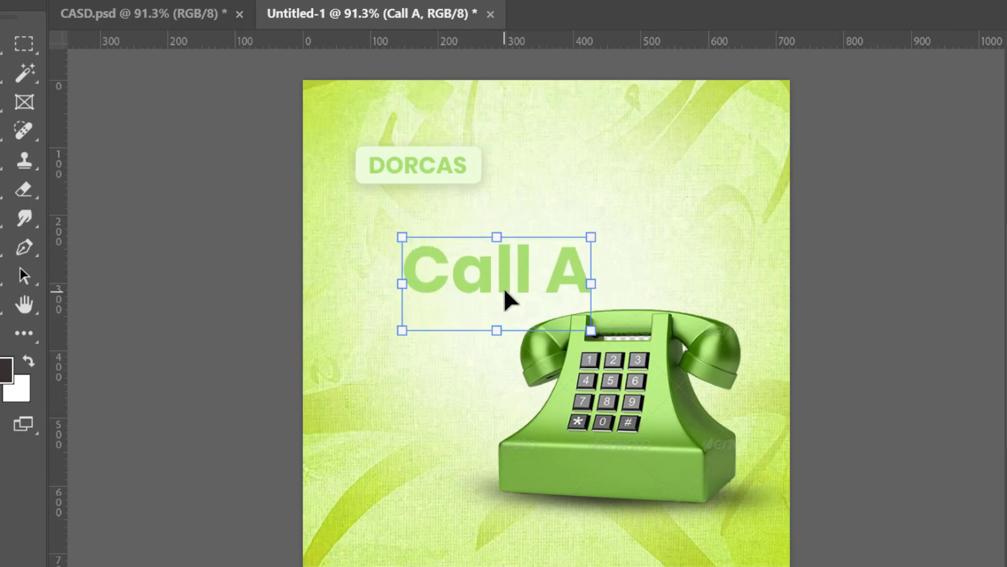
drag(505, 299, 458, 266)
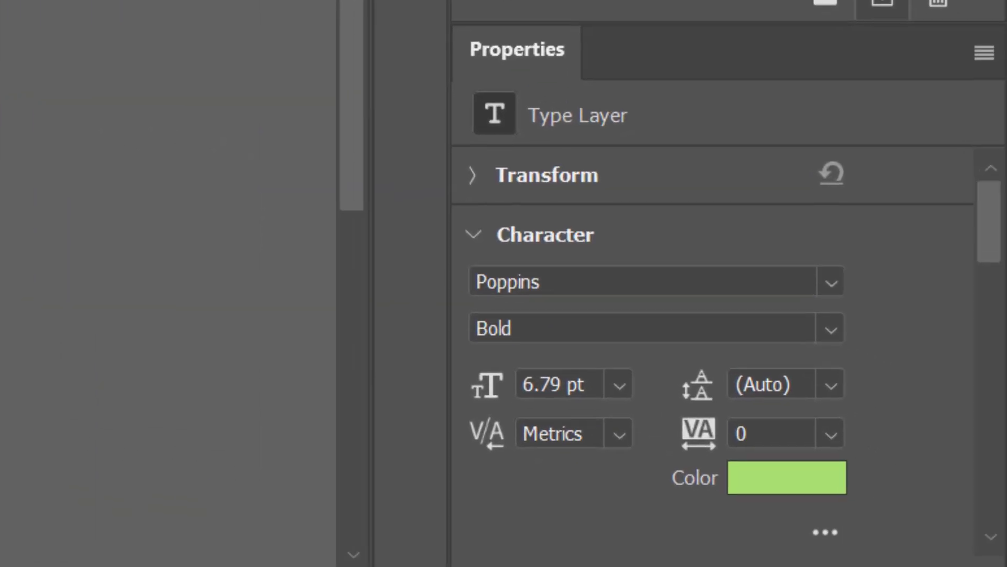
Set the "Call A" text to the Black Mango font in the Black style
click(833, 285)
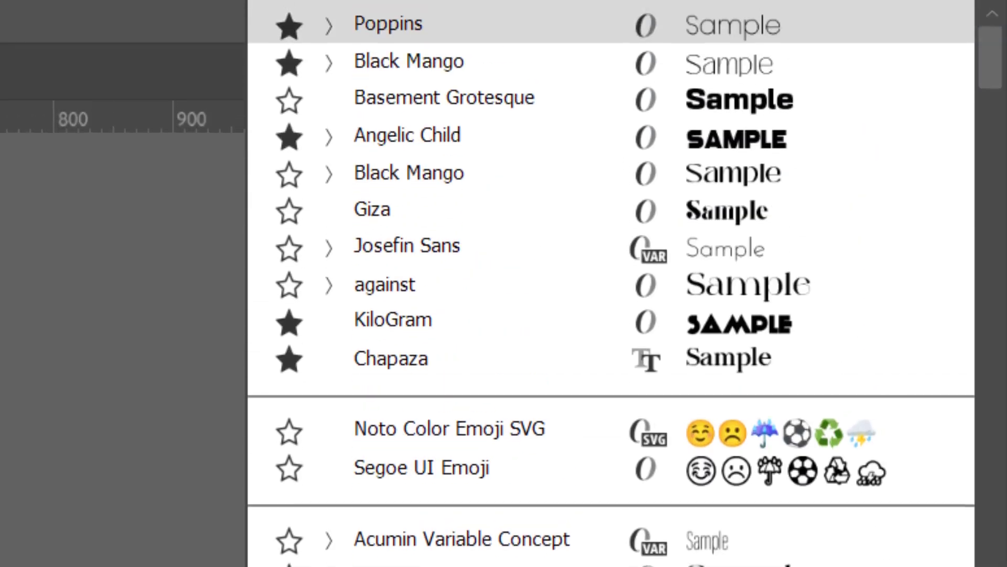
click(418, 61)
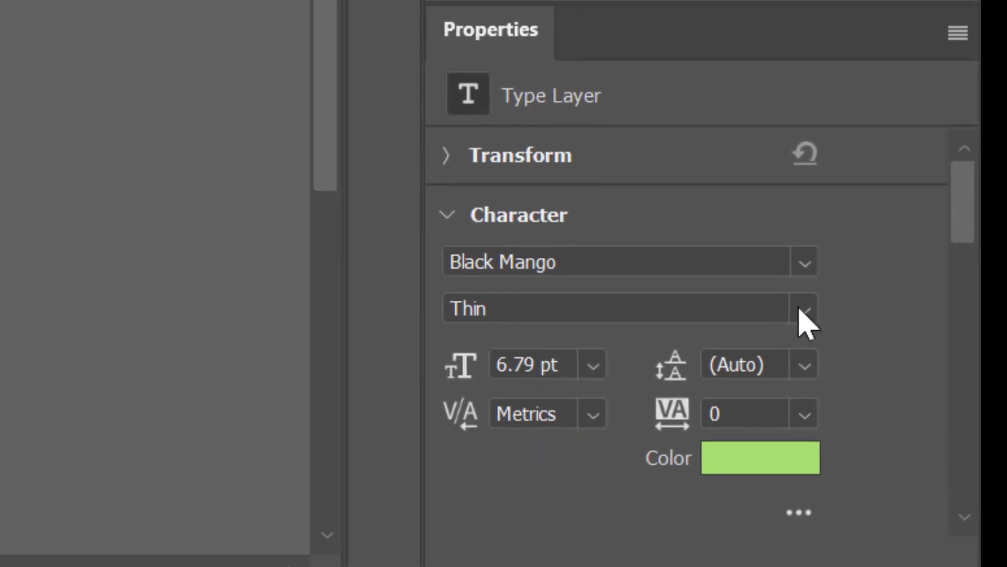
click(803, 310)
click(495, 442)
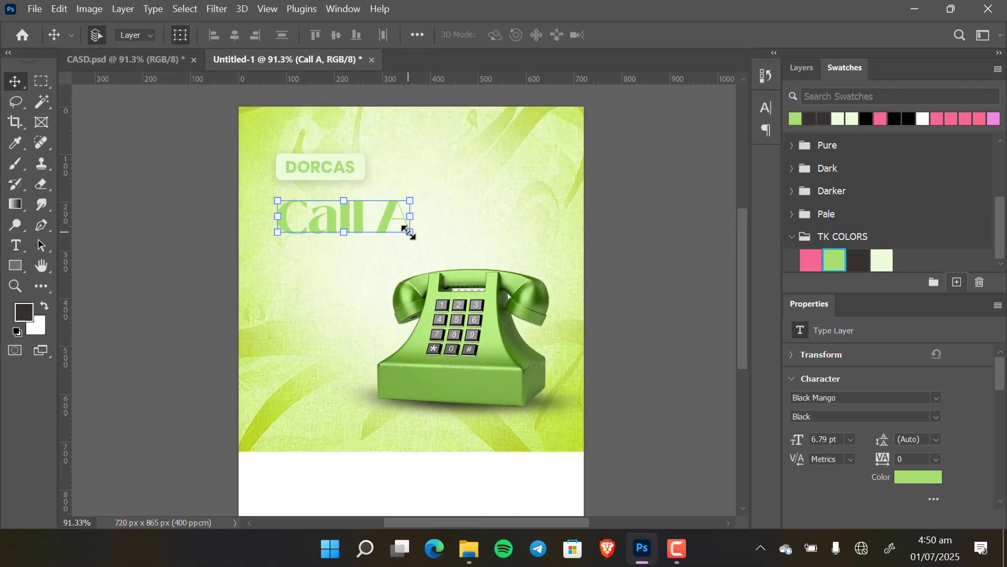
Nudge the "Call A" text slightly upward, closer to the DORCAS label
key(Up)
key(Up)
key(Up)
key(Up)
key(Up)
key(Up)
key(Up)
key(Up)
key(Up)
key(Up)
key(Up)
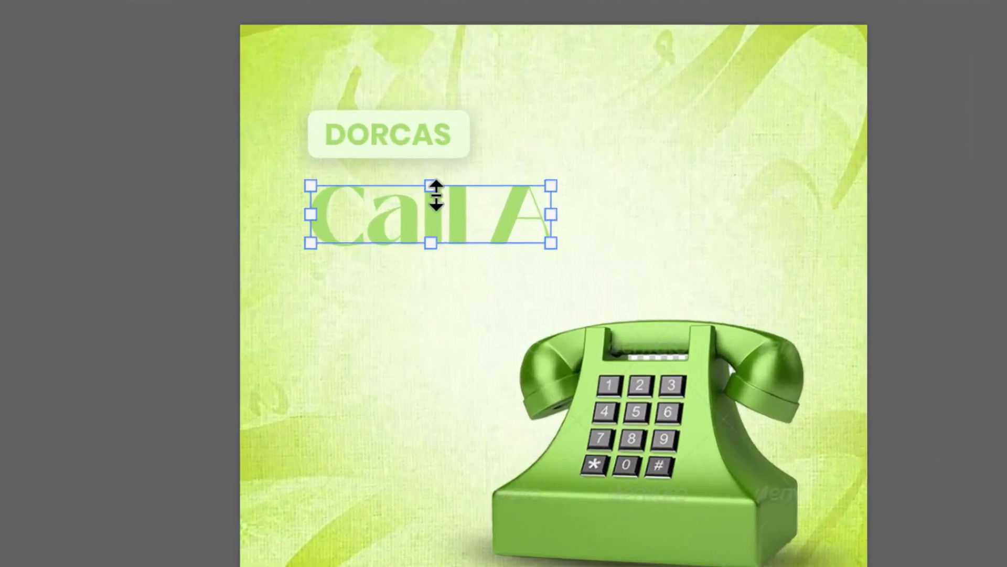
Duplicate the "Call A" text directly below itself and change the copy's wording to "Sister"
drag(454, 219, 455, 295)
triple_click(454, 310)
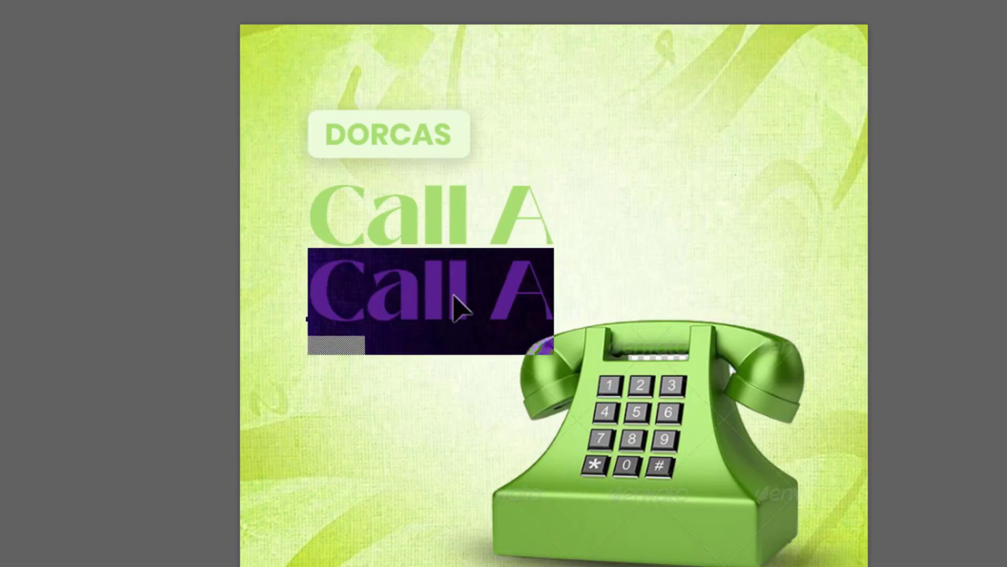
text(S)
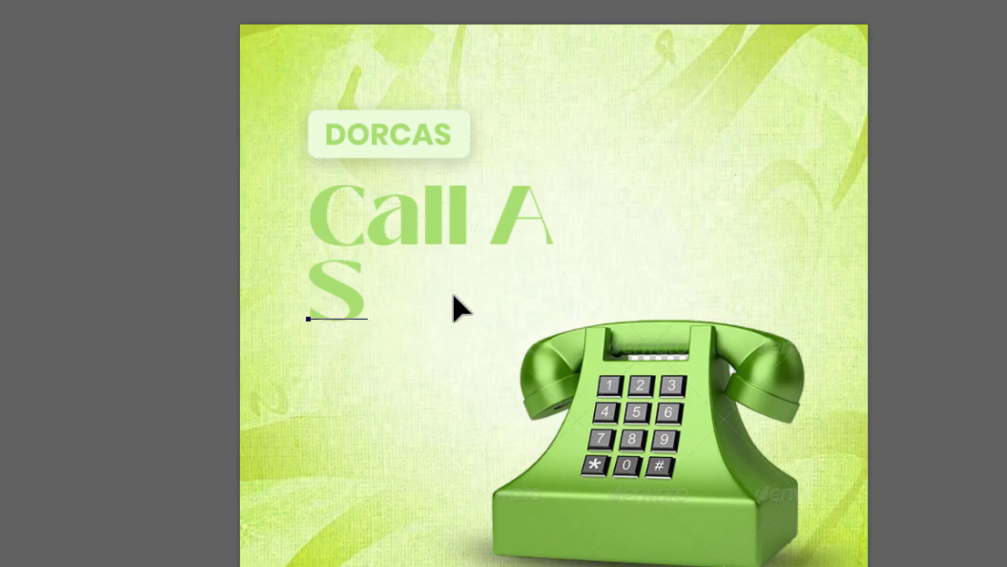
text(ister)
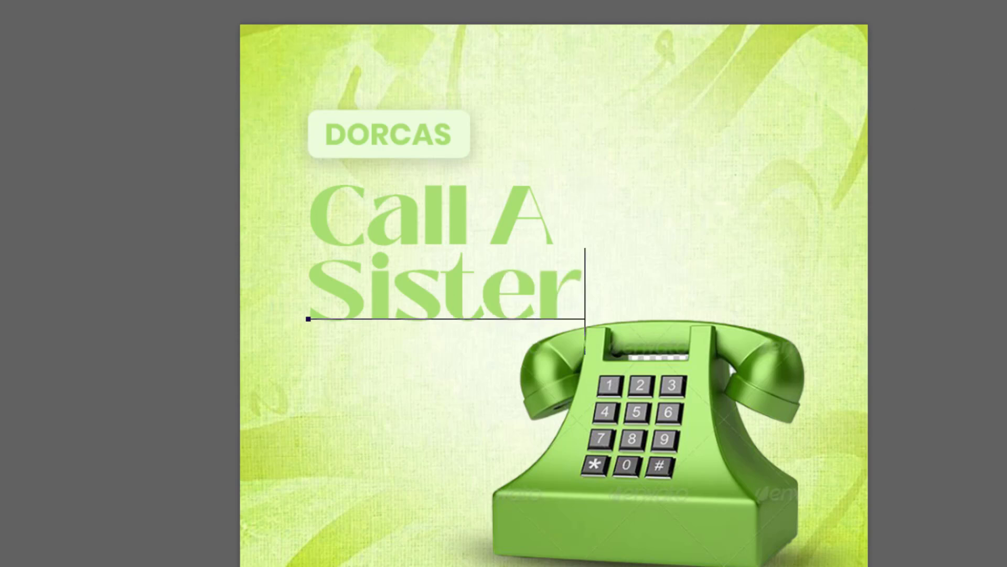
key(ctrl+Return)
key(v)
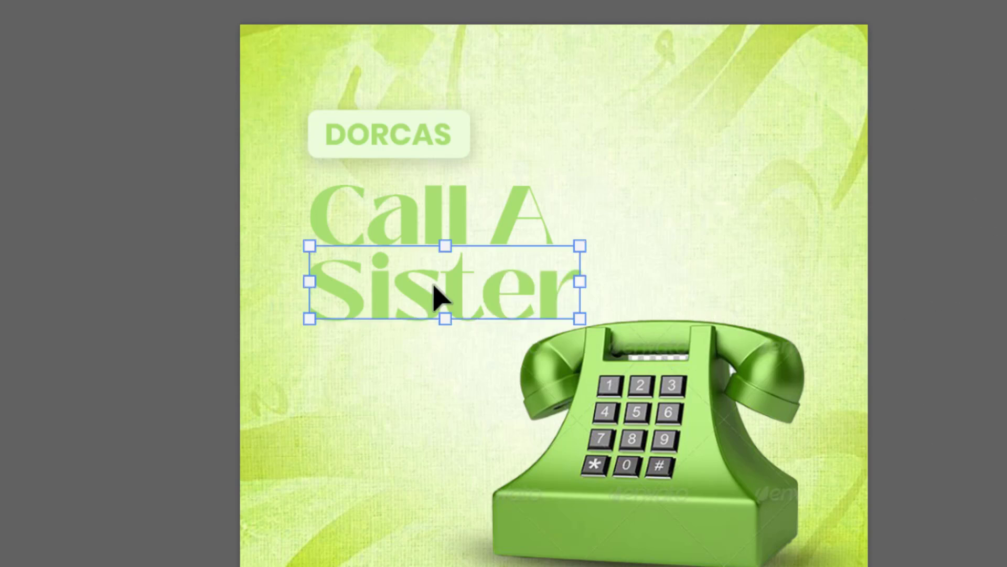
Duplicate the "Sister" text directly below itself and change the copy's wording to "Day"
drag(438, 291, 424, 367)
double_click(423, 367)
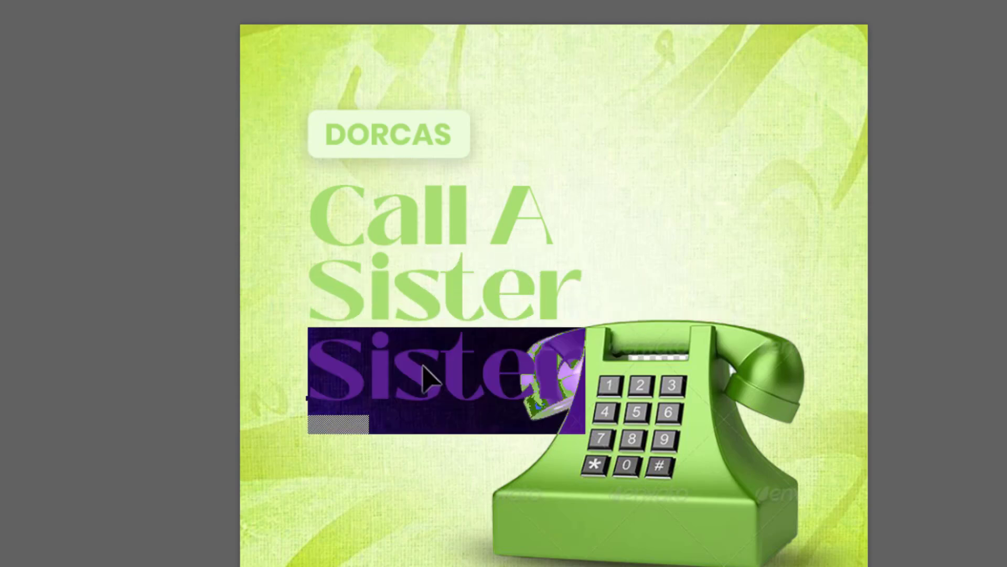
text(D)
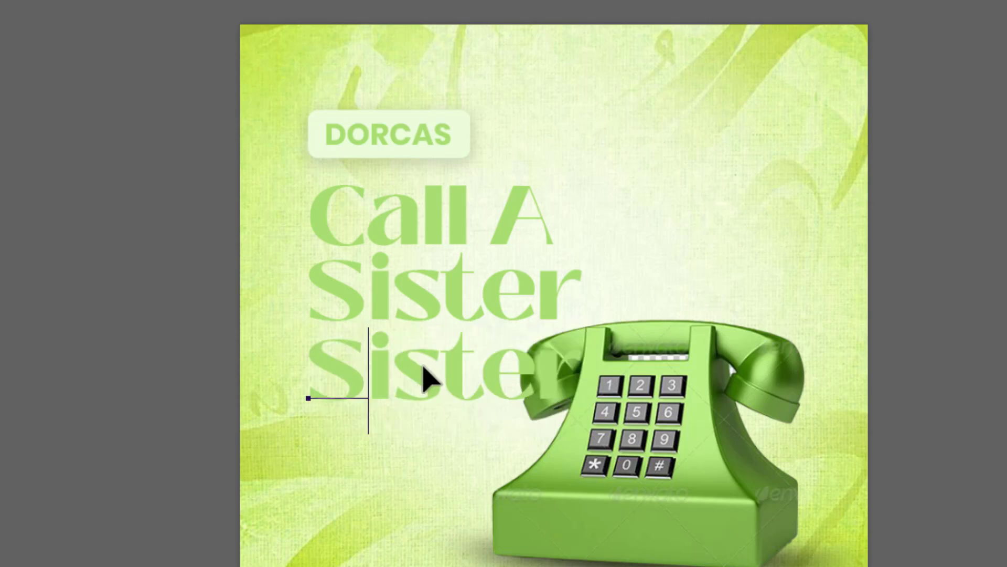
text(ay)
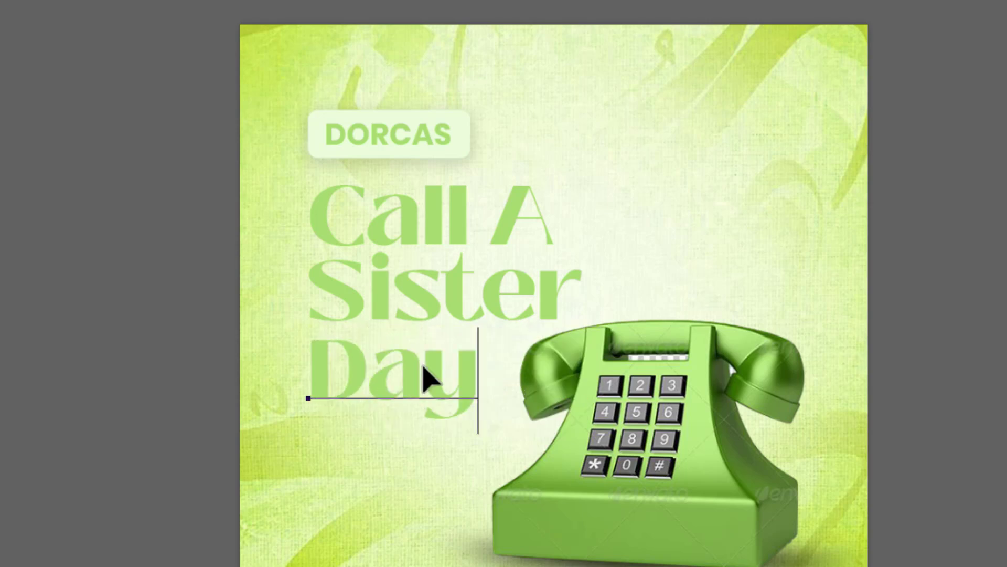
click(906, 348)
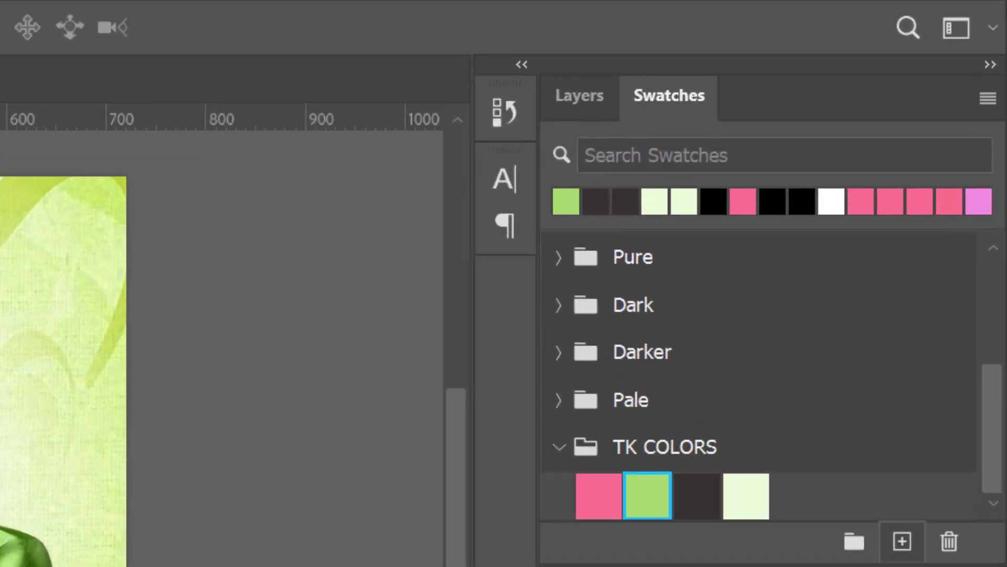
Scale the Day, Sister and Call A text layers together to 97.78%
click(579, 96)
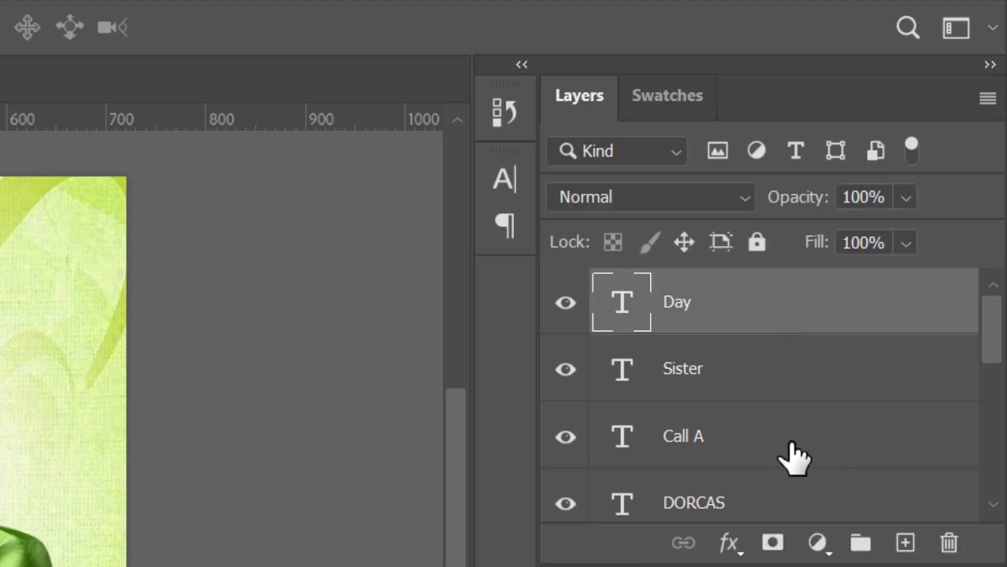
shift+click(794, 458)
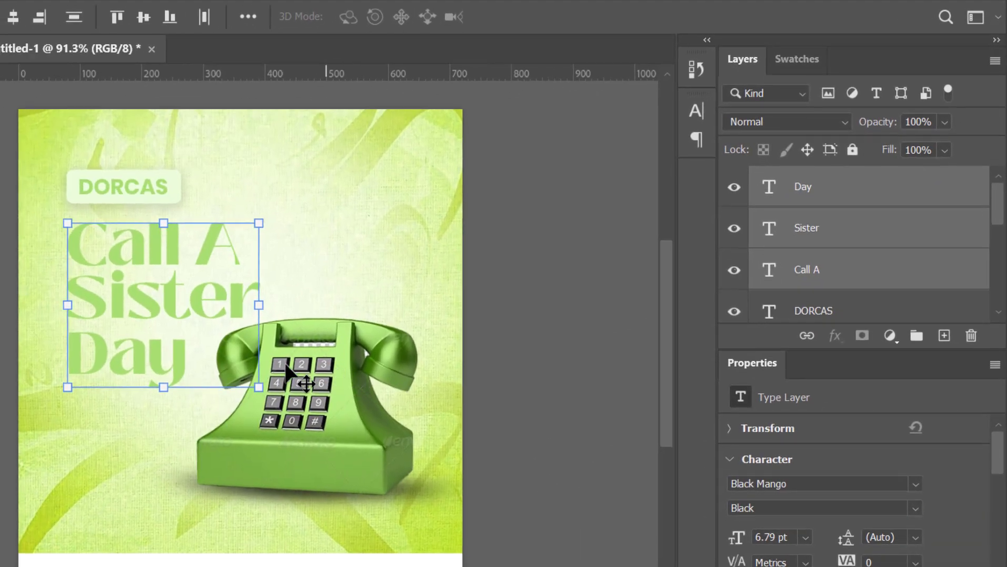
drag(258, 387, 255, 383)
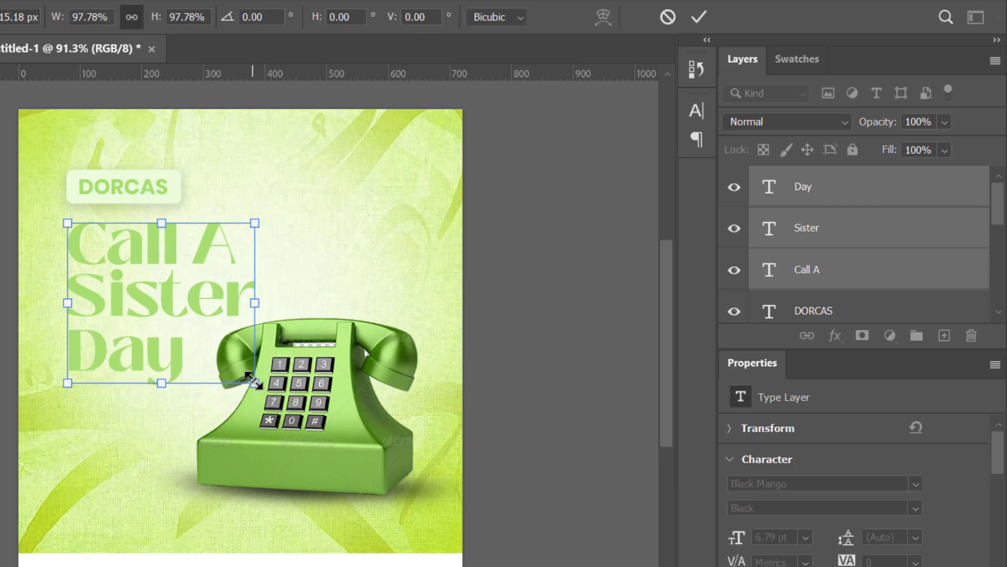
click(699, 18)
click(545, 297)
Scale the "Call A" text alone down to 89.98%, keeping its lower-left corner in place
click(173, 243)
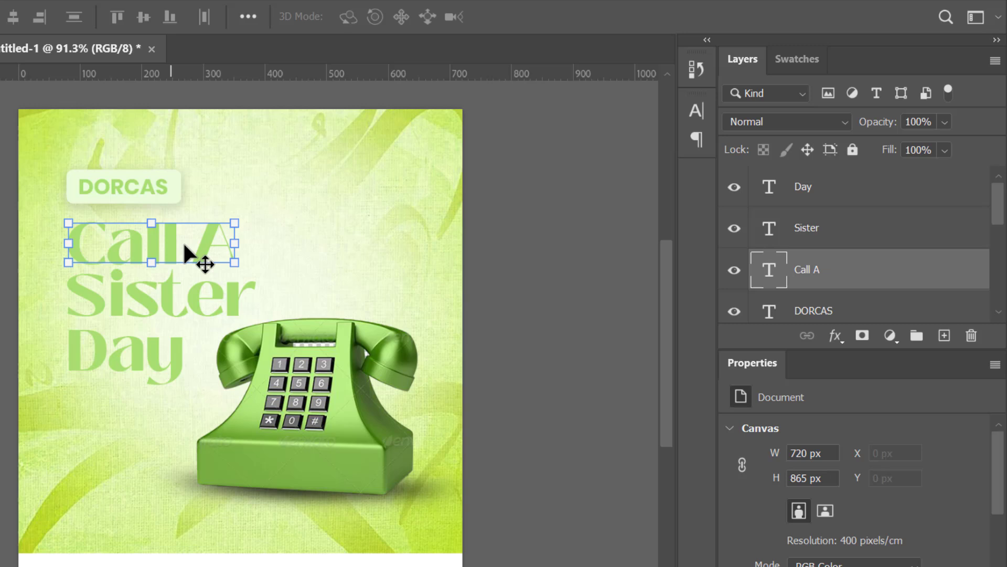
click(236, 262)
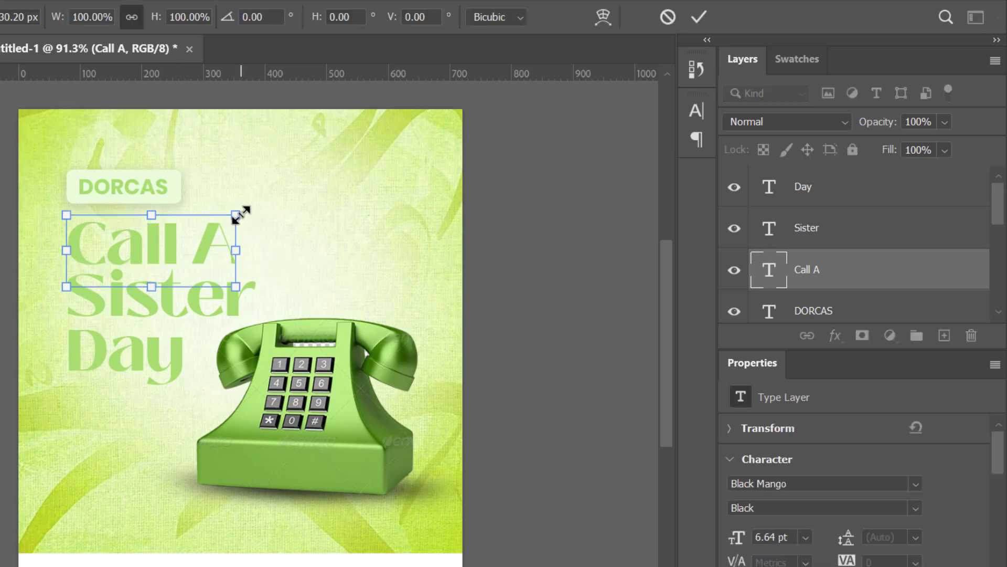
drag(238, 216, 219, 221)
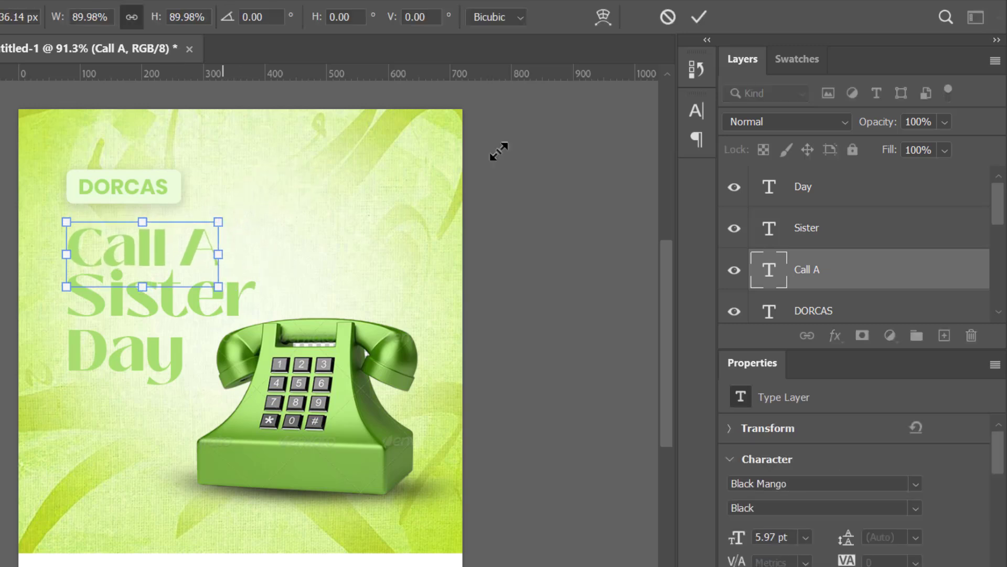
click(698, 17)
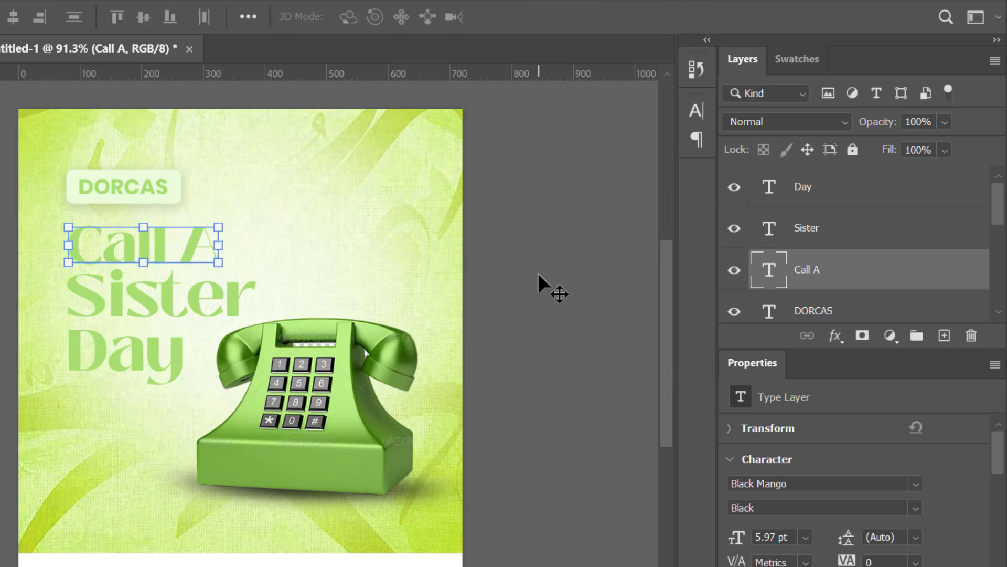
click(539, 288)
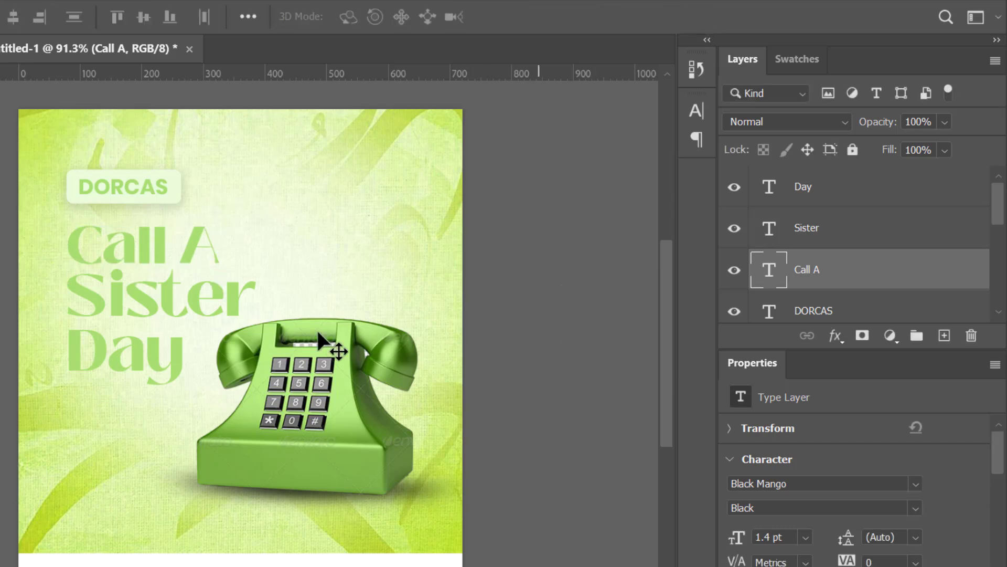
Recolor the "Call A" text with the pink TK COLORS swatch, f5678f
click(142, 252)
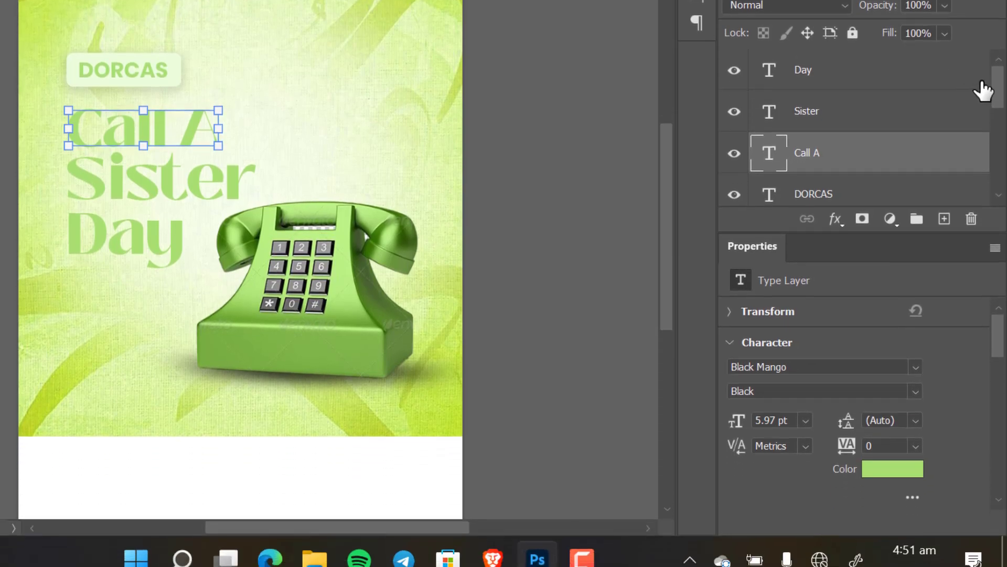
click(901, 472)
click(838, 45)
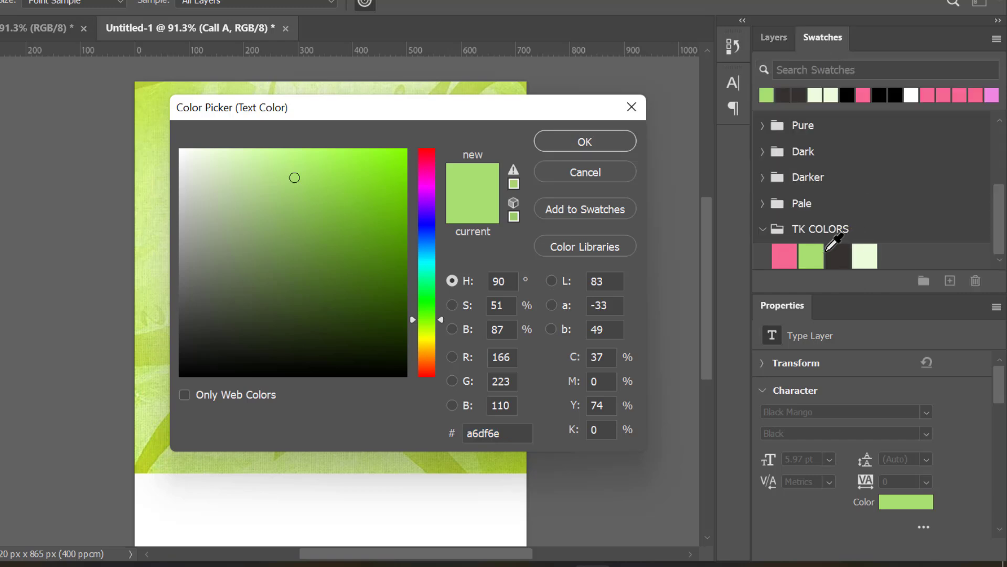
click(791, 256)
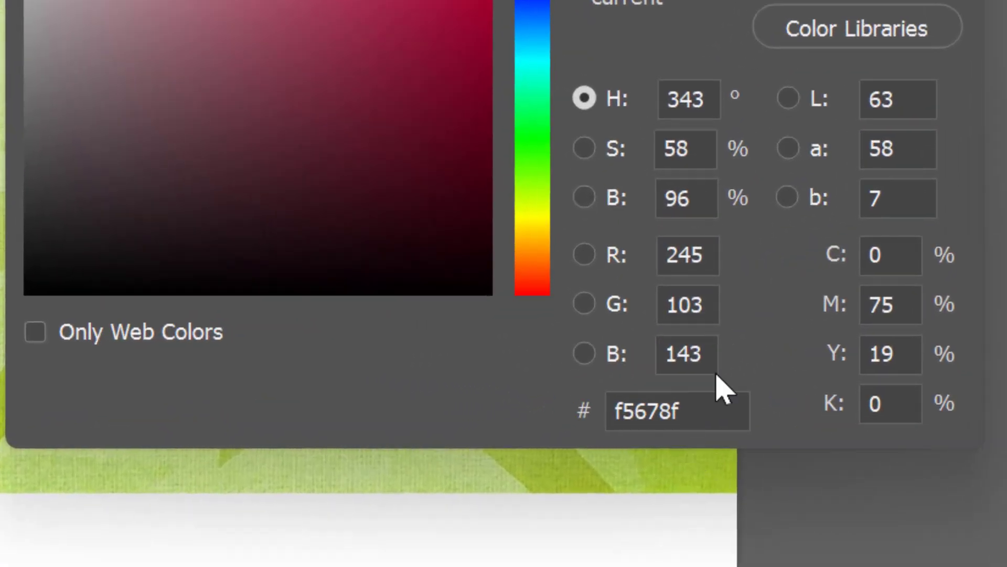
key(Return)
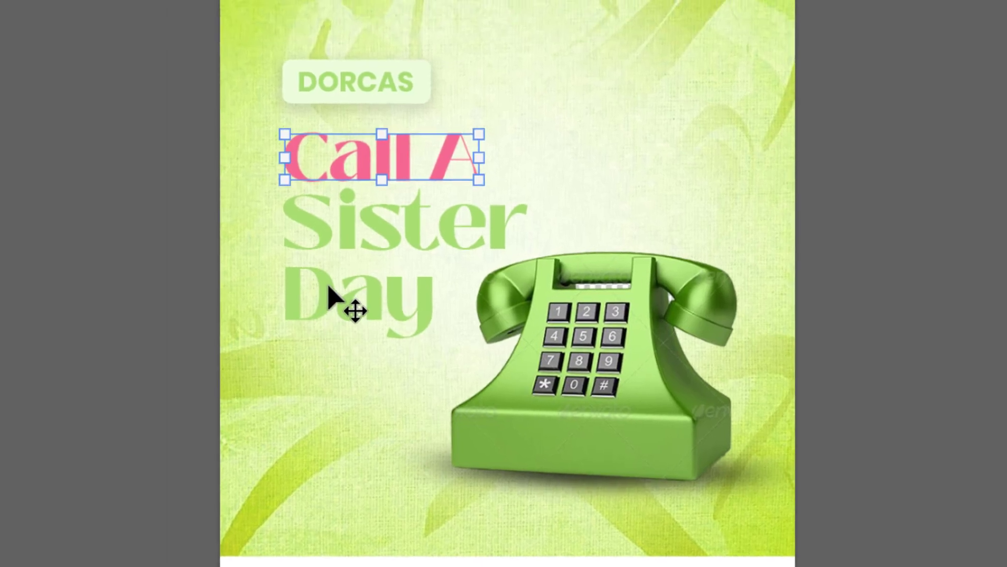
Recolor the "Day" text with the dark TK COLORS swatch, 353131
click(268, 247)
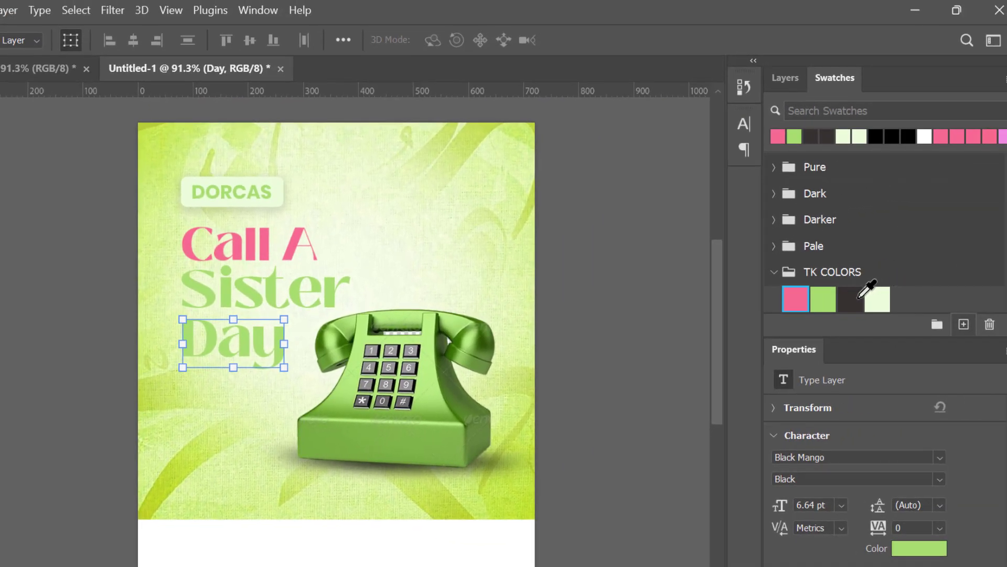
click(858, 297)
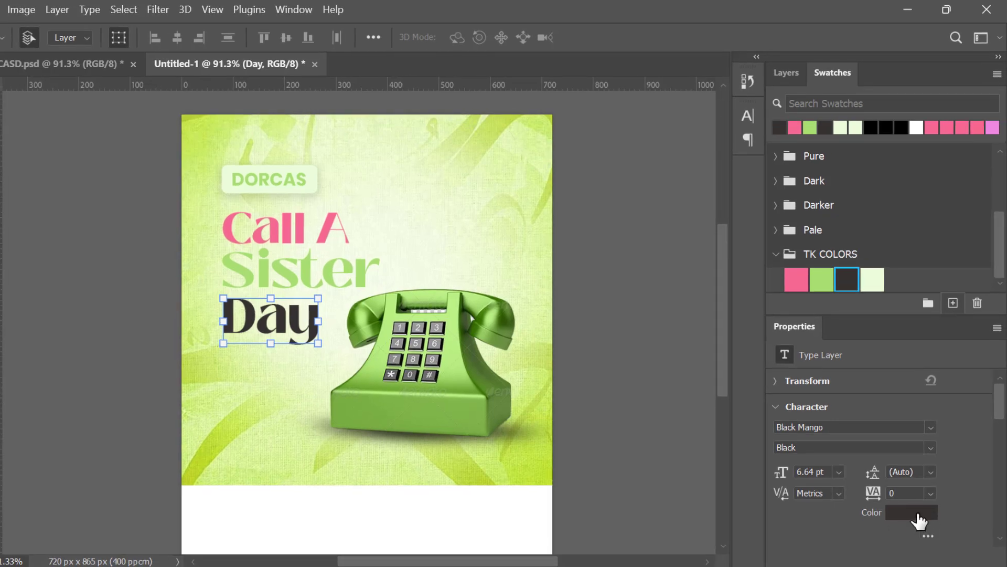
click(917, 516)
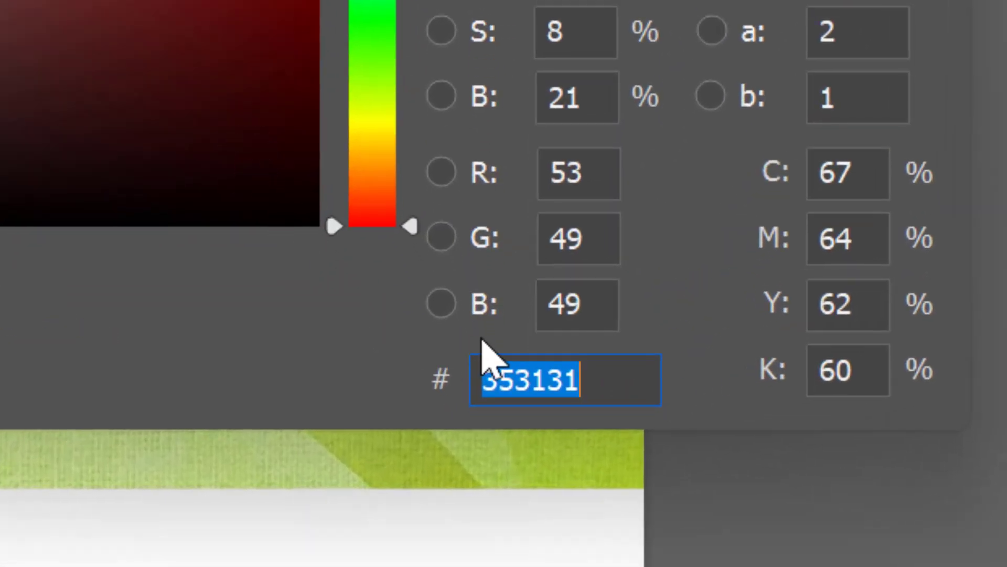
click(704, 65)
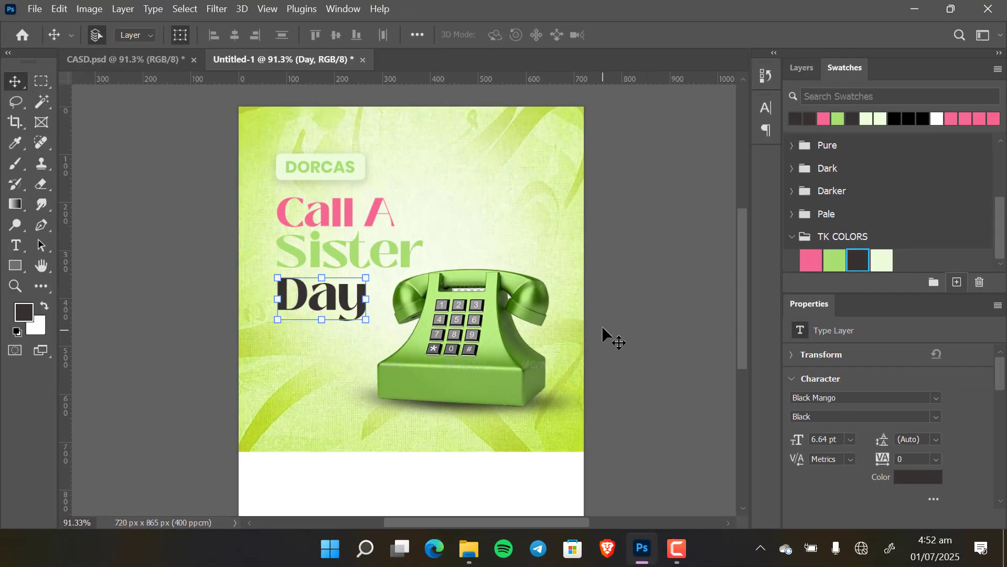
click(658, 204)
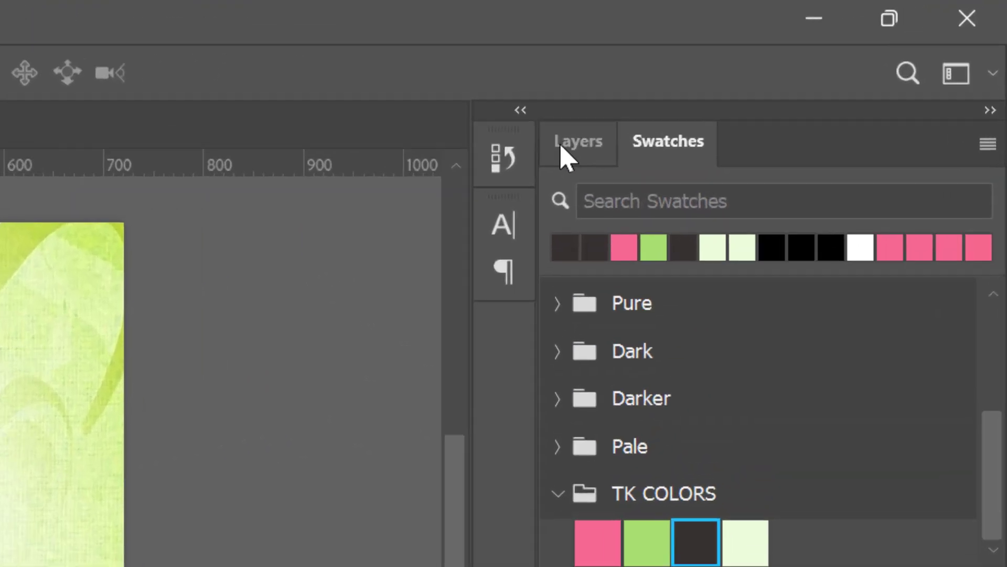
Group the Day, Sister and Call A text layers and rename the group TEXT
click(748, 83)
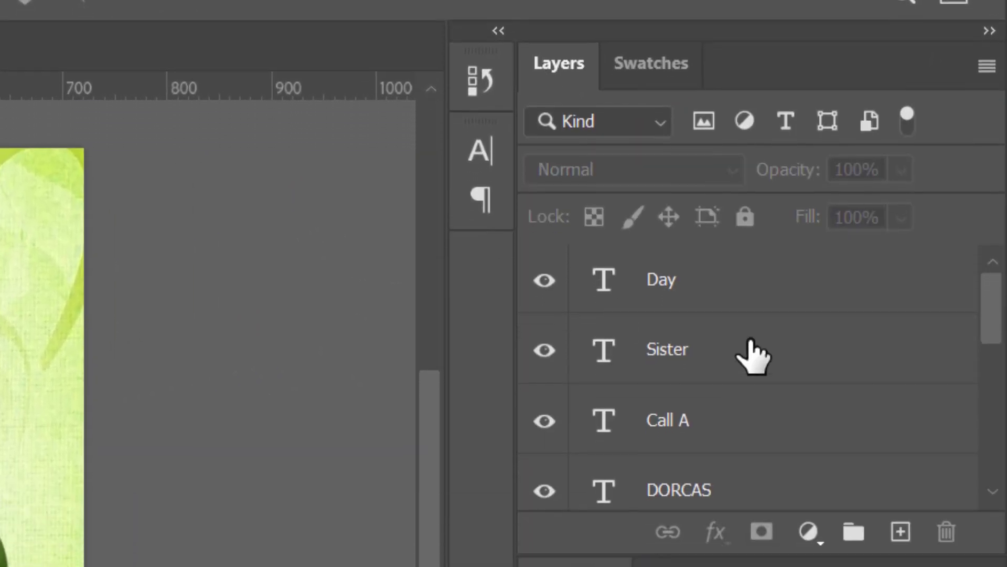
click(768, 341)
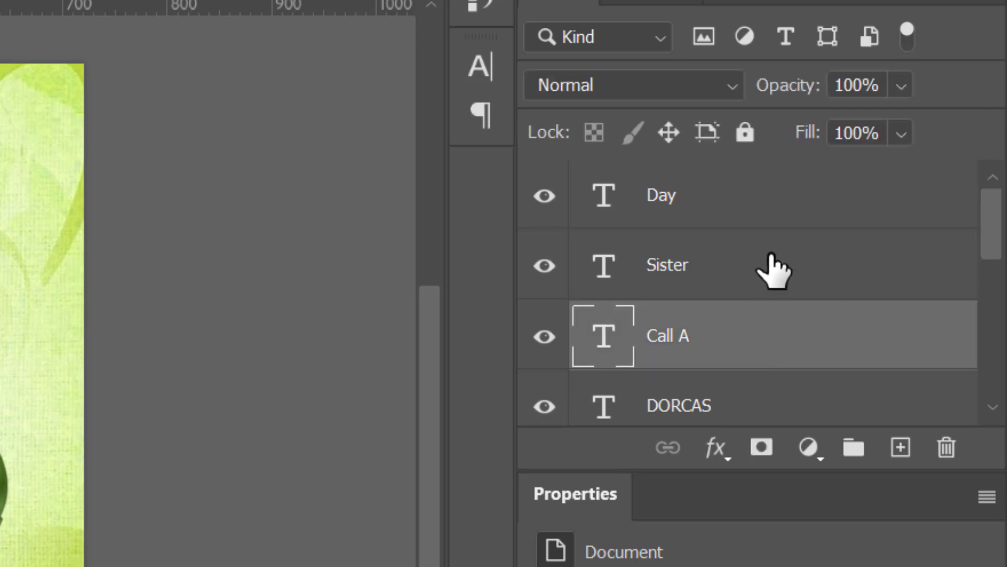
shift+click(744, 200)
click(853, 449)
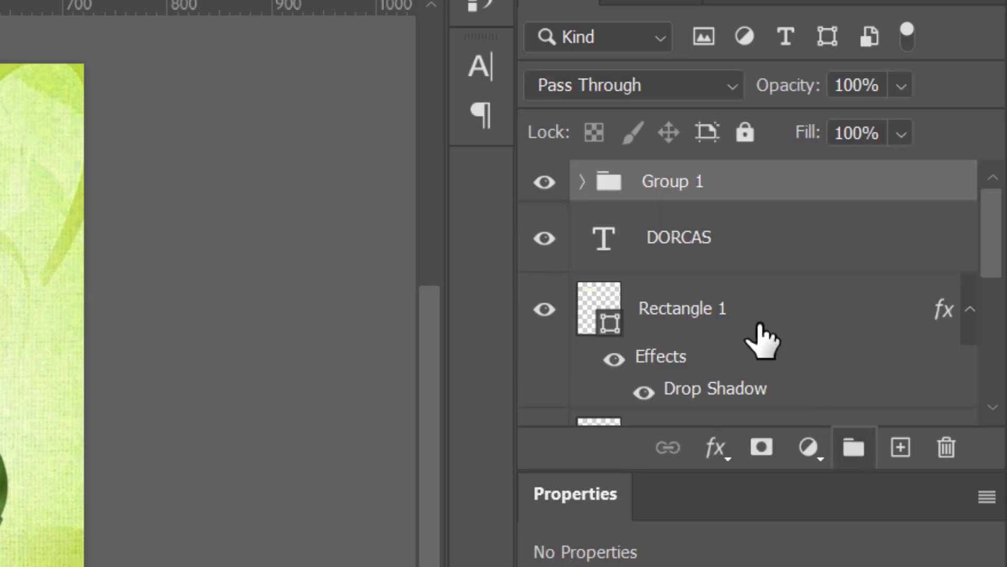
double_click(668, 183)
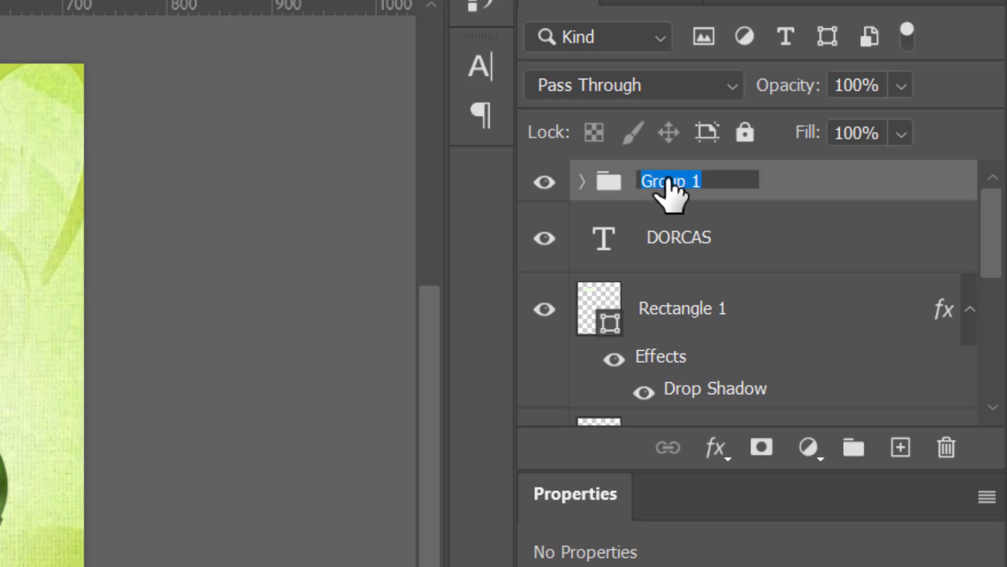
text(TEX)
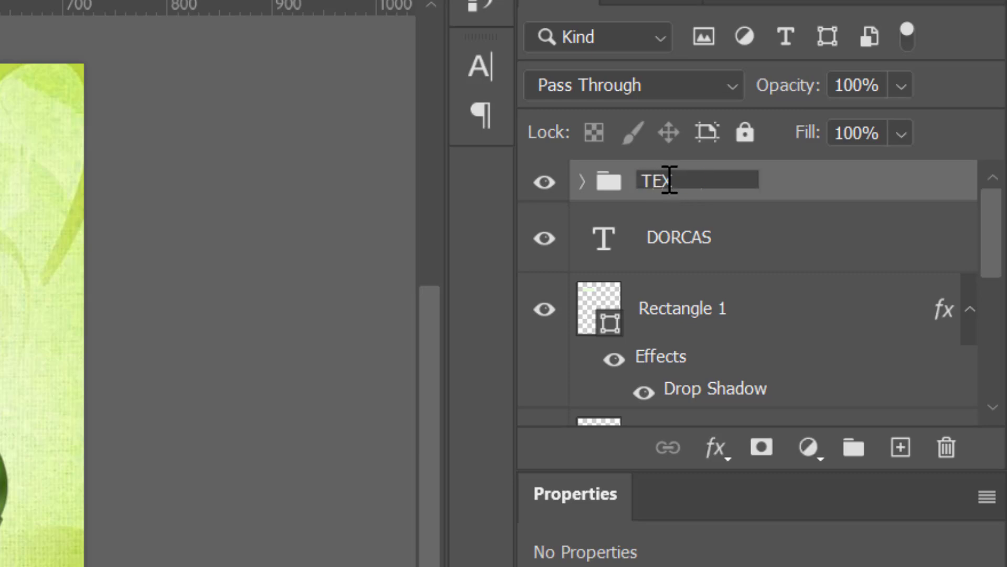
text(T)
key(Return)
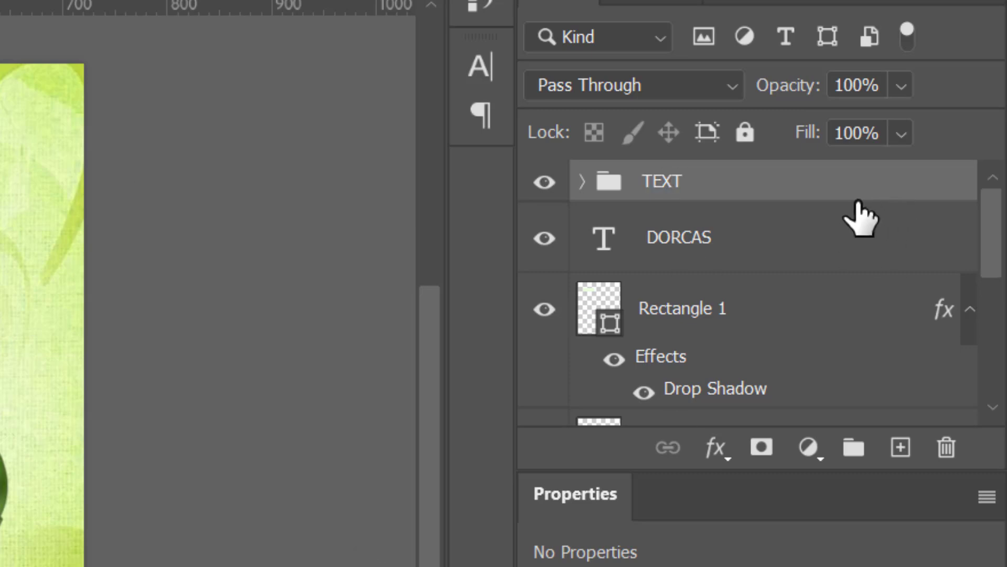
Apply a Bevel & Emboss effect to the TEXT group with its default settings, and deselect the group
click(716, 448)
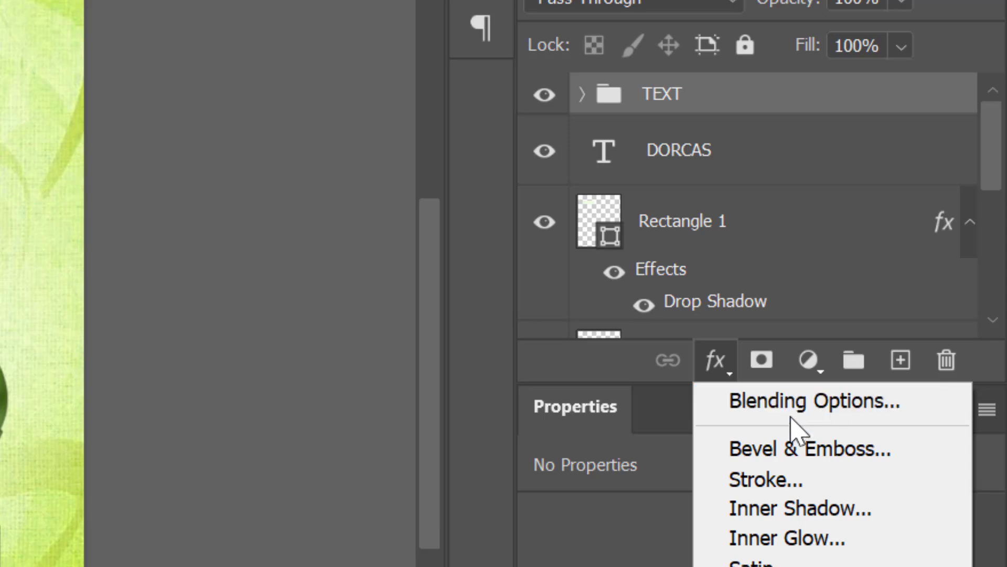
click(804, 408)
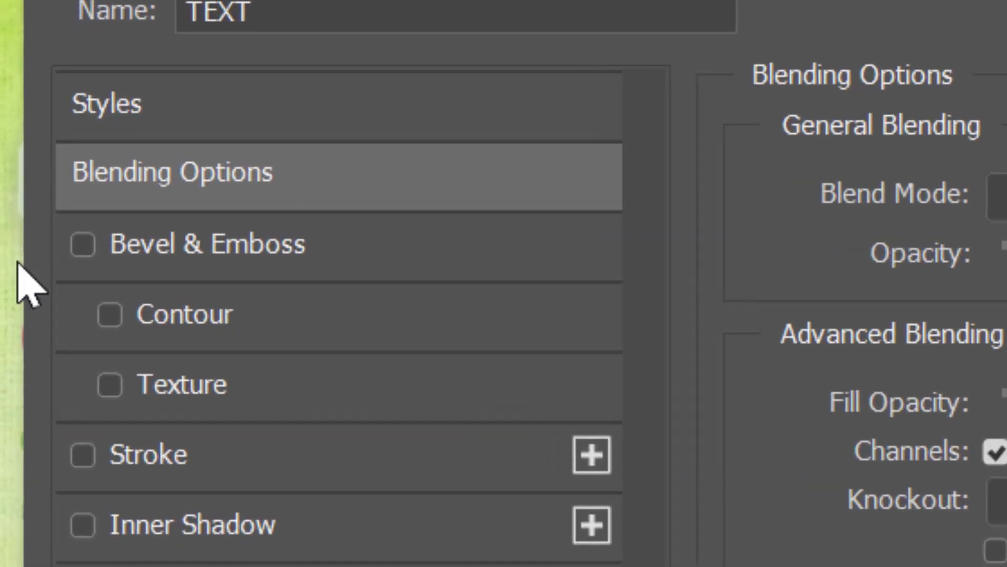
click(82, 251)
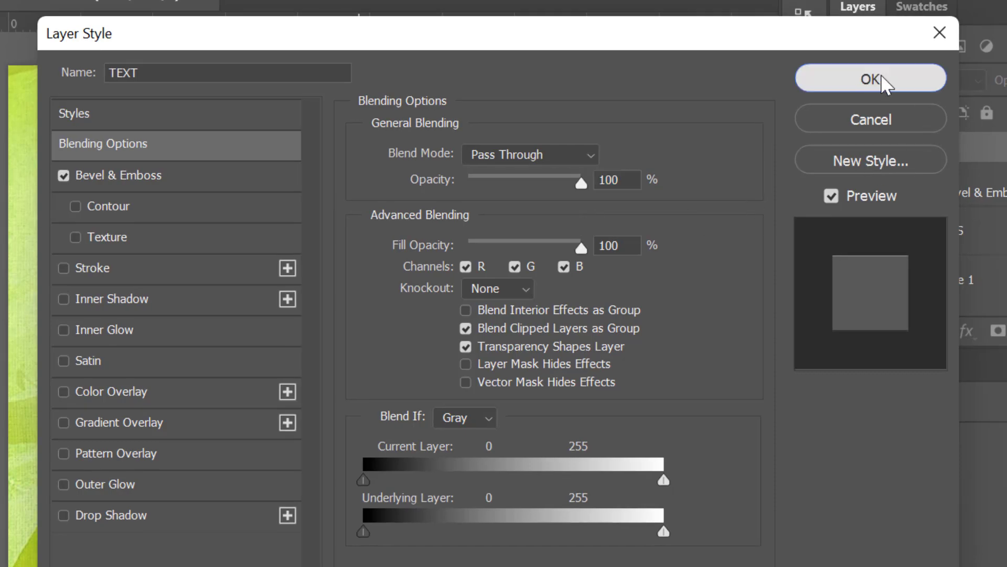
click(883, 78)
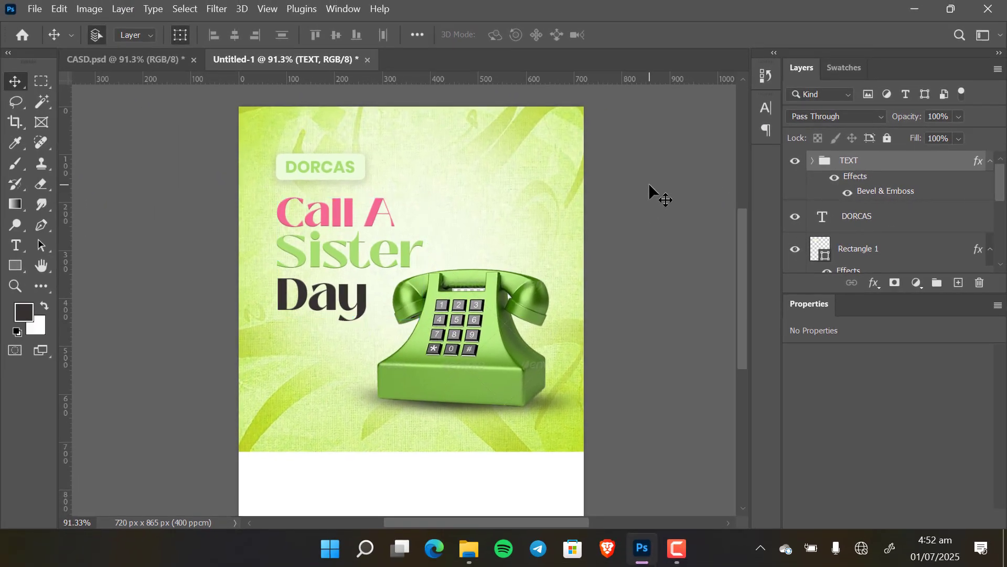
click(648, 183)
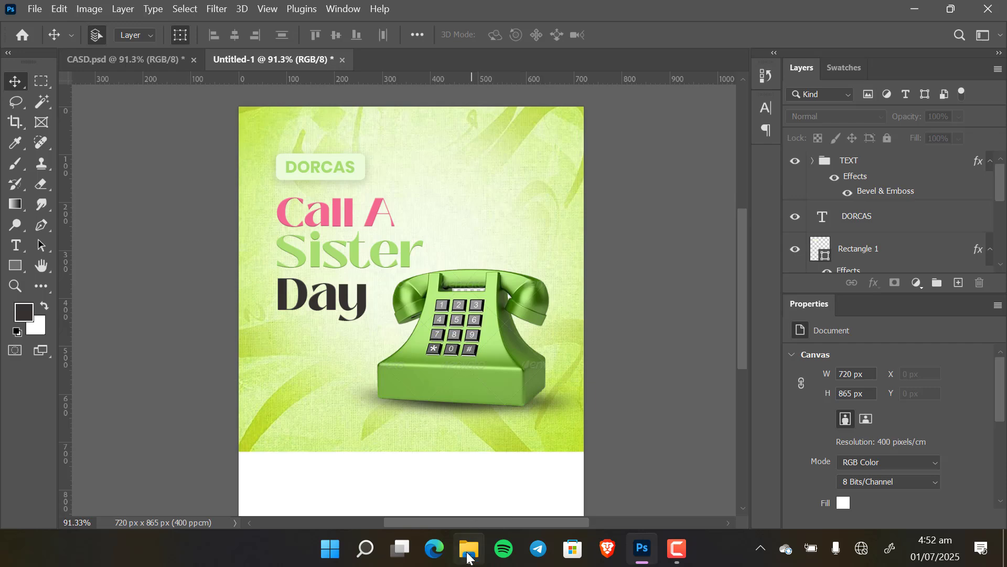
Switch to File Explorer and open the calendar image pngwing.com (8) from the CASD folder as a separate Photoshop document
mouse_move(469, 549)
click(494, 496)
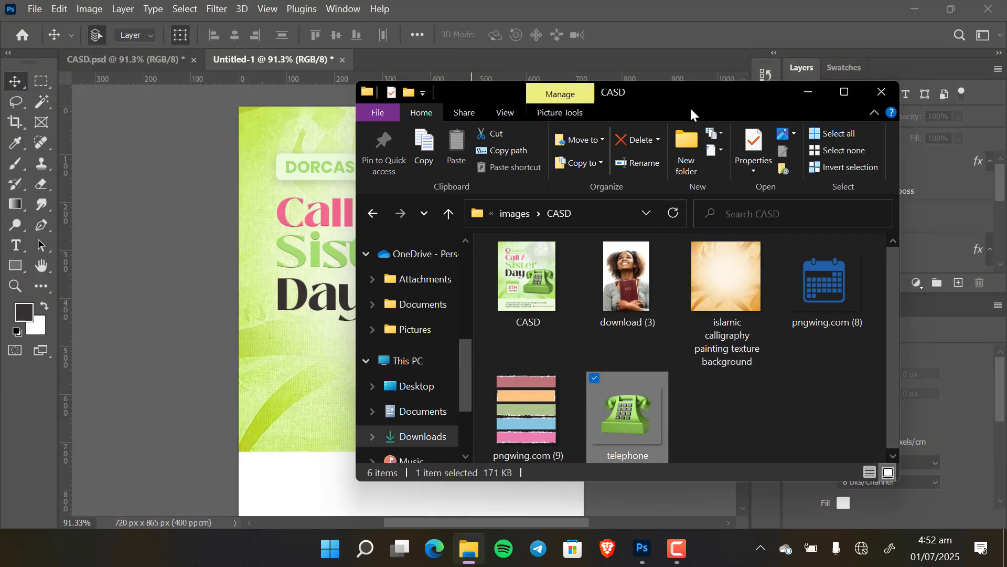
drag(700, 104, 427, 117)
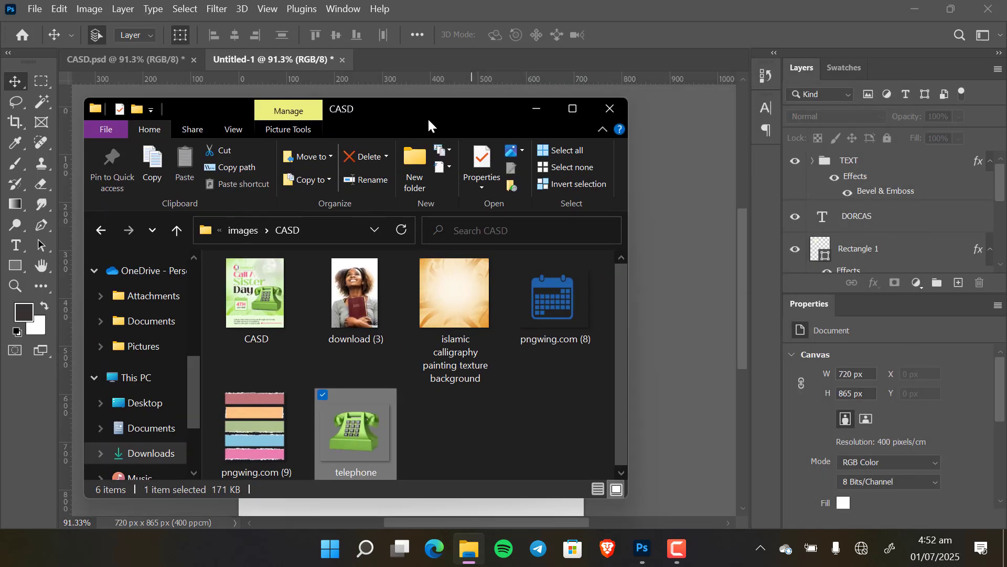
click(555, 298)
drag(618, 281, 654, 54)
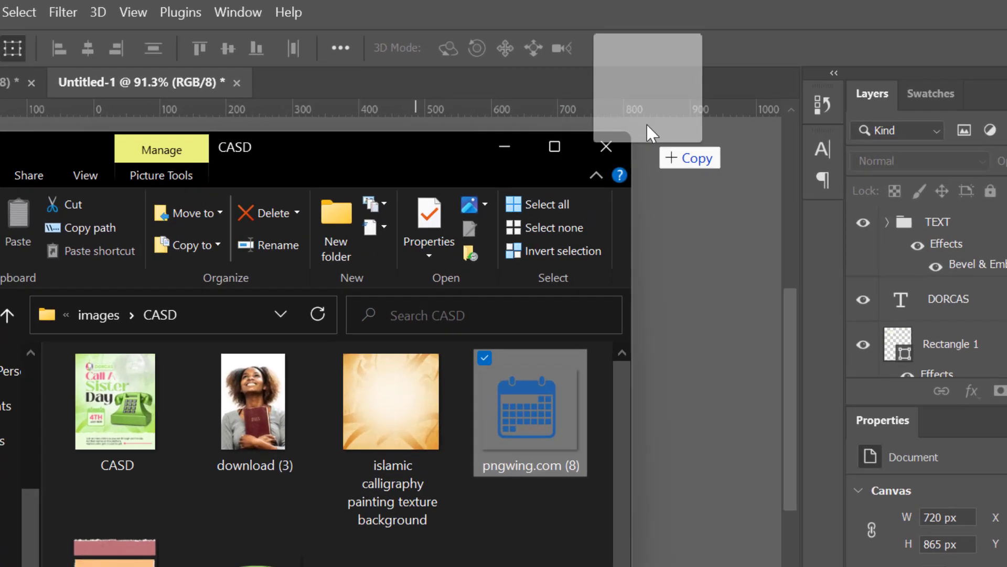
drag(678, 92, 678, 93)
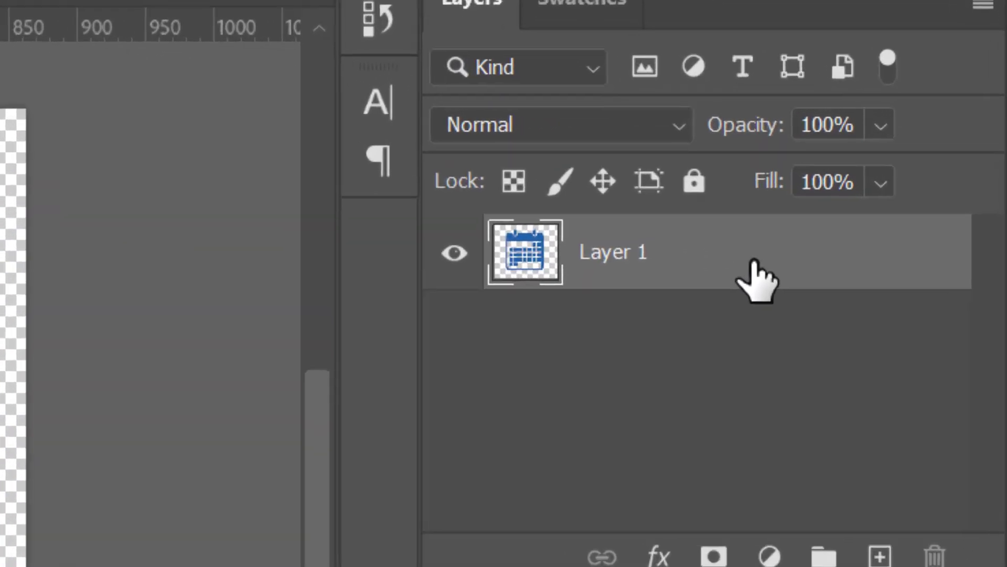
Marquee-select the blue date squares inside the calendar, about 452 by 339 px, delete them and deselect
right_click(742, 286)
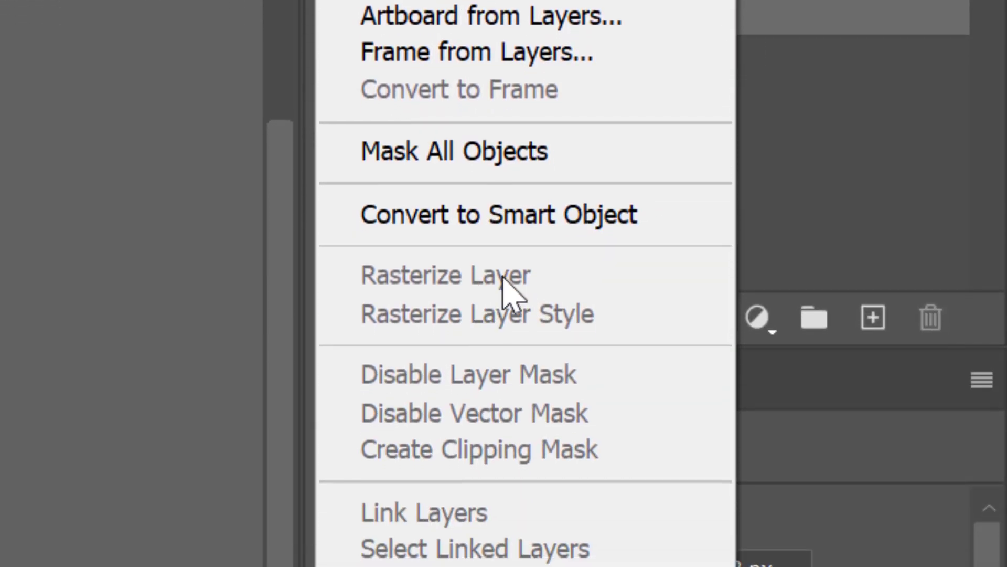
click(827, 33)
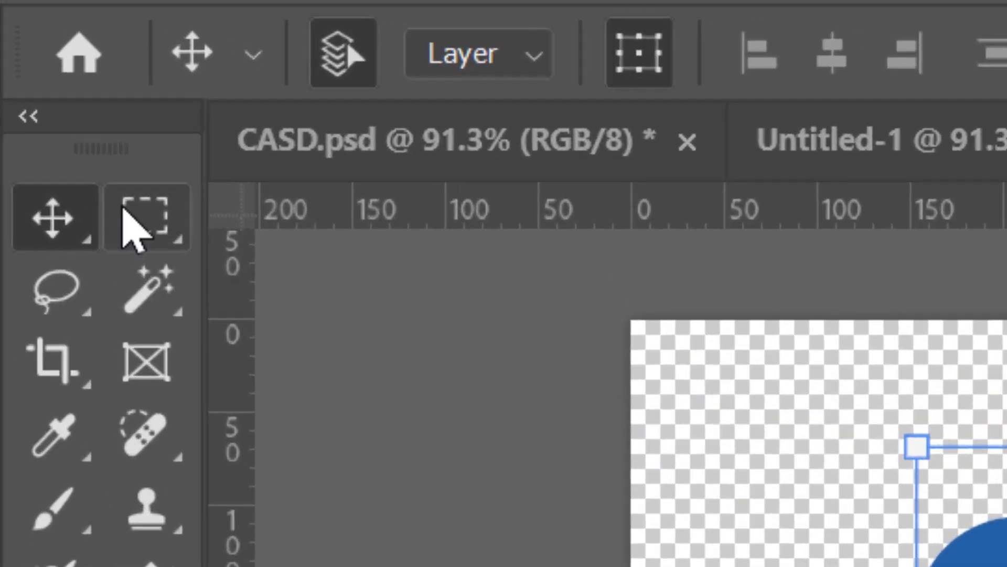
click(55, 43)
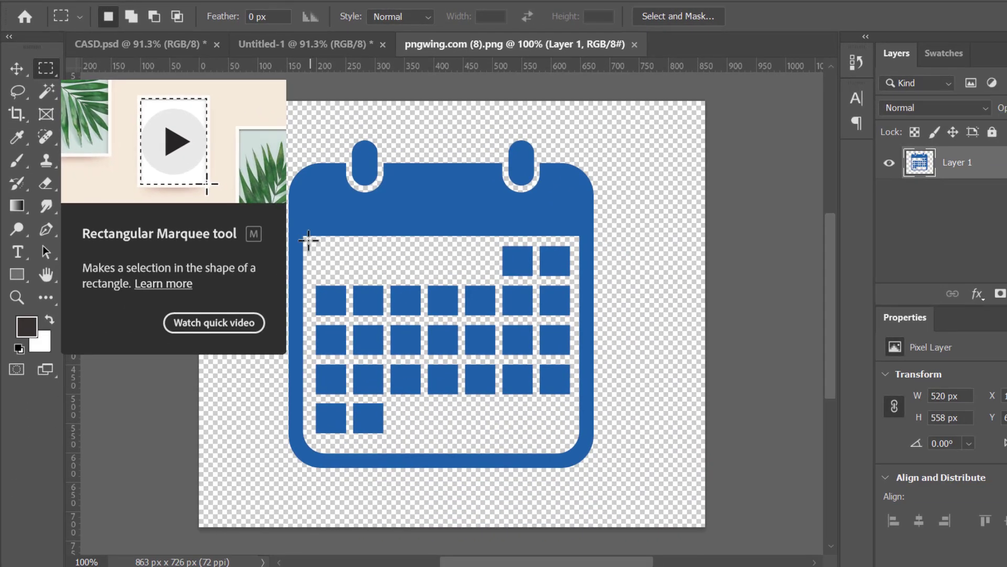
drag(364, 279, 572, 437)
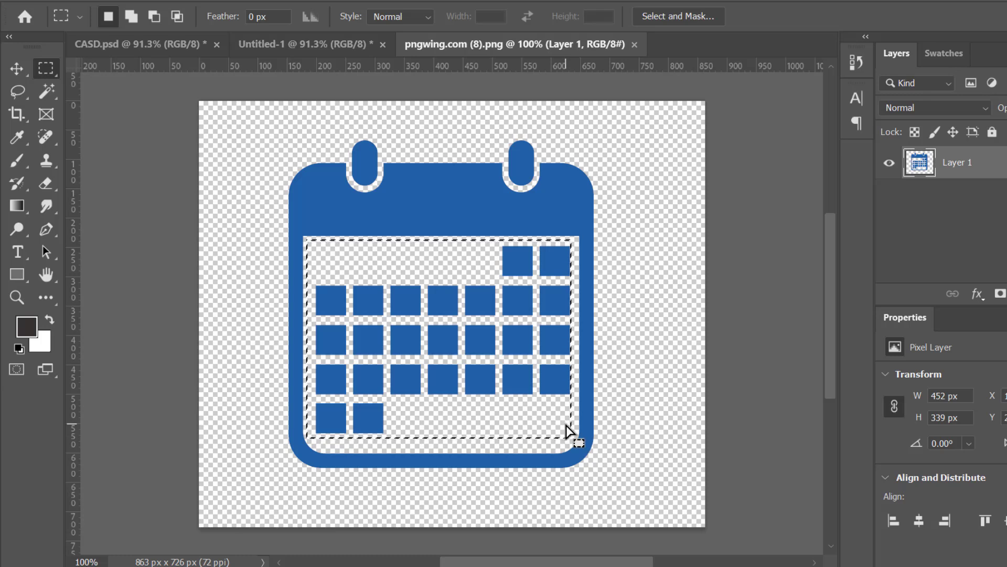
key(BackSpace)
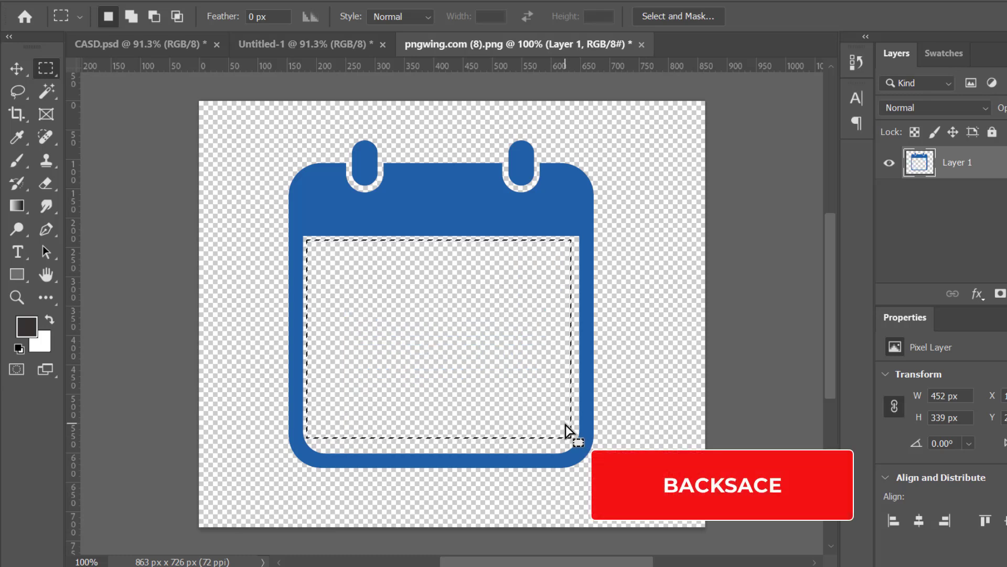
key(ctrl+d)
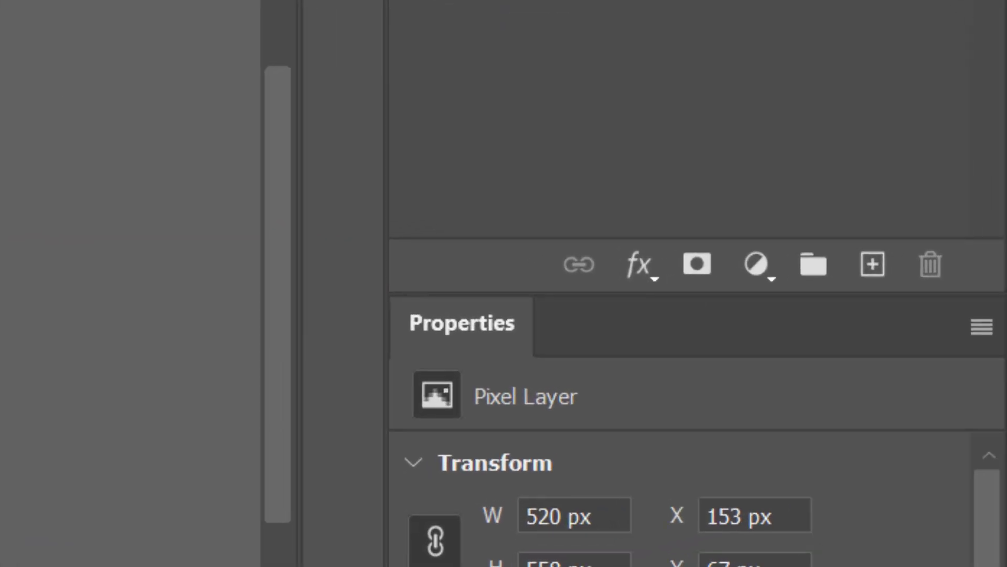
Add a Color Overlay to the calendar layer using the green TK COLORS swatch, a6df6e
click(641, 276)
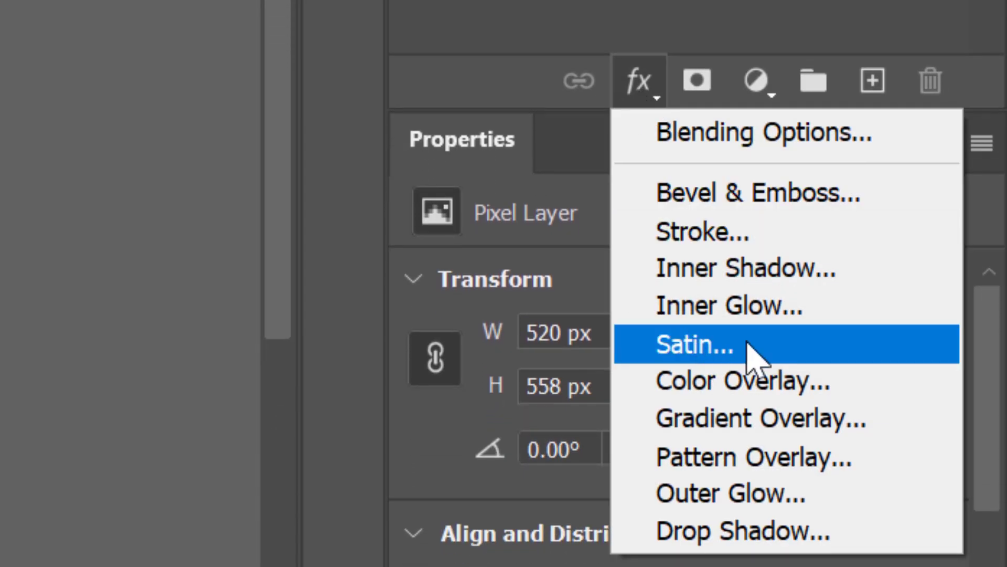
click(759, 387)
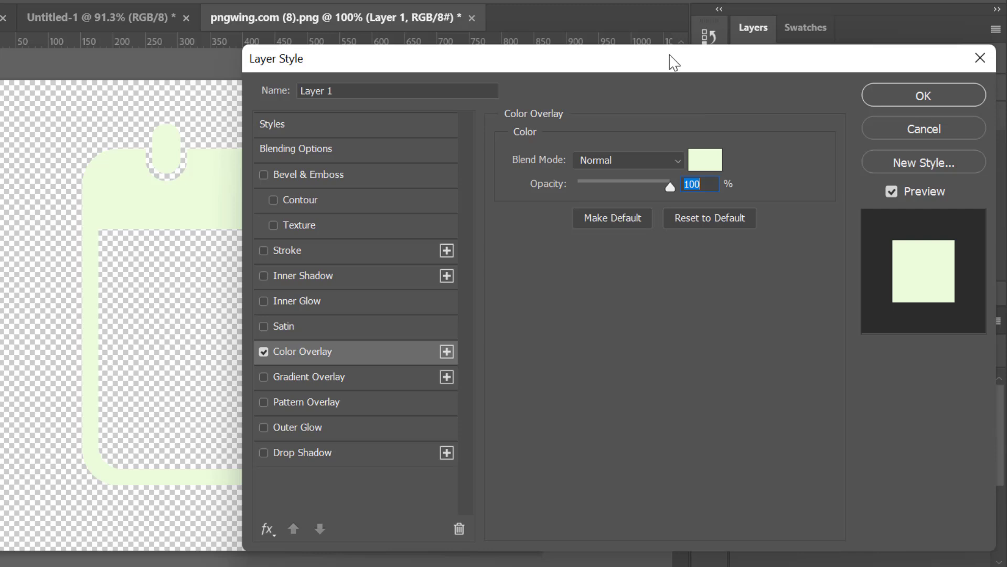
drag(674, 62, 407, 57)
click(439, 155)
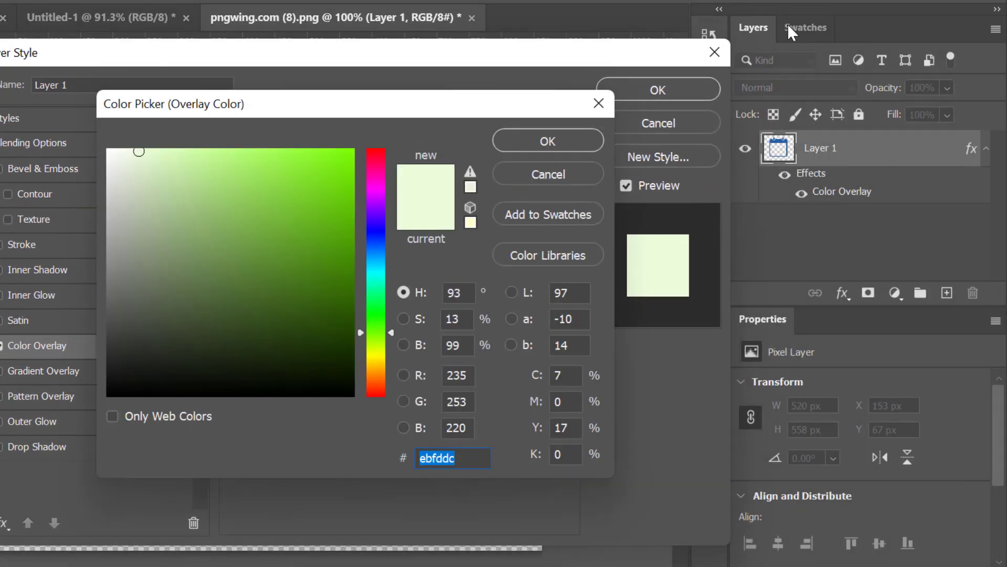
click(806, 31)
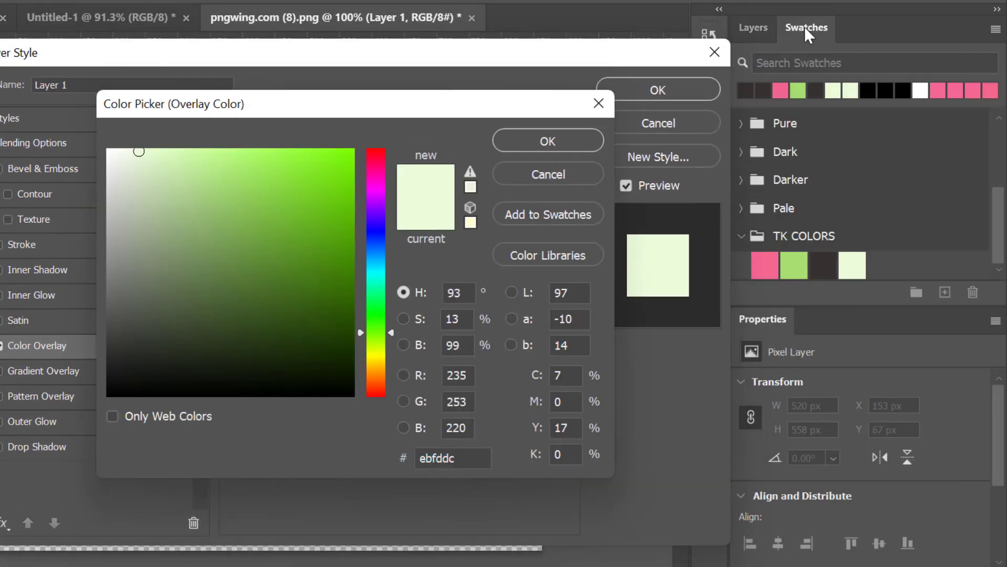
click(795, 264)
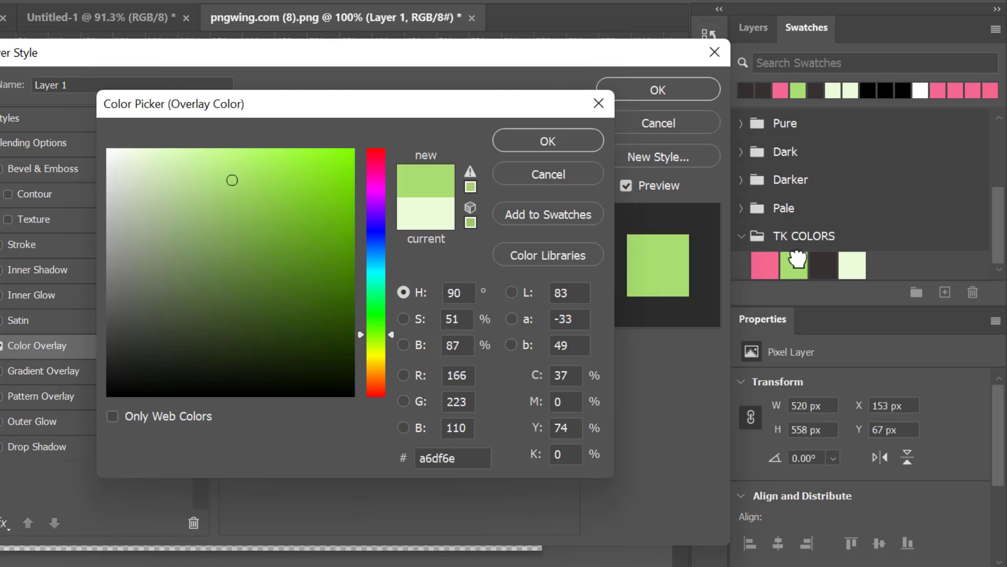
click(562, 140)
click(651, 93)
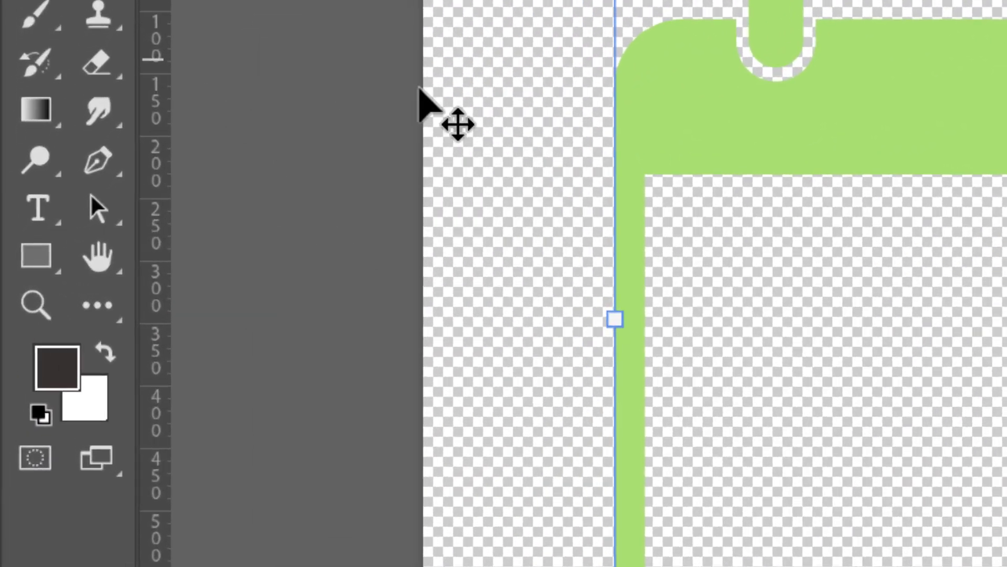
Draw a rectangle about 485 by 417 px over the calendar's empty interior and place its layer below the calendar layer
click(37, 255)
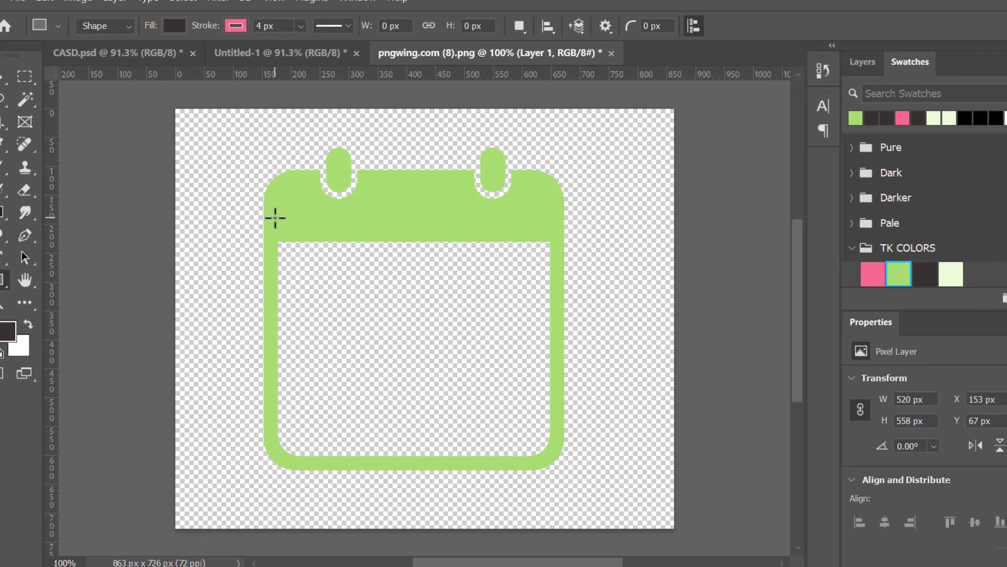
mouse_move(275, 217)
mouse_down()
mouse_move(383, 383)
mouse_move(556, 453)
mouse_up()
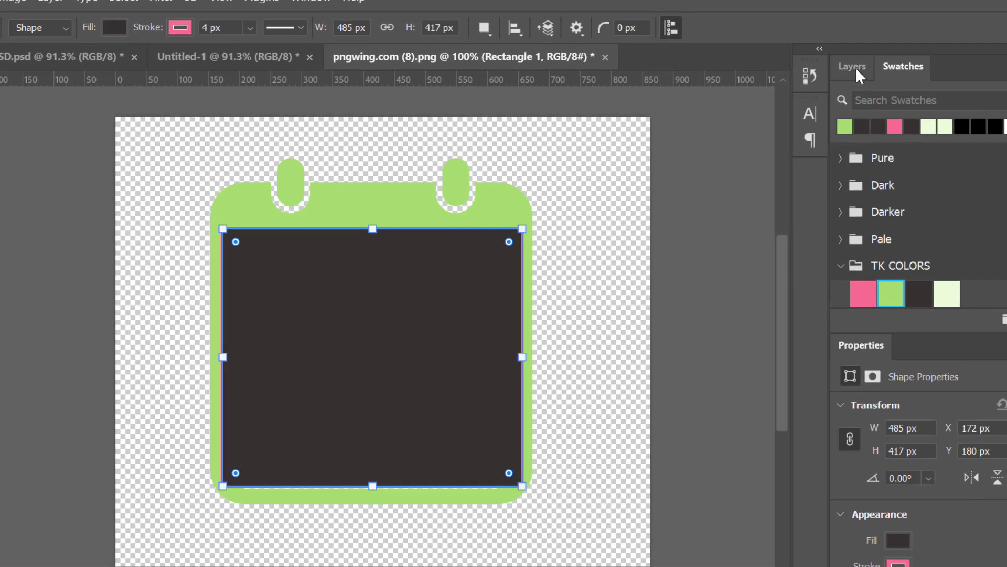
click(861, 62)
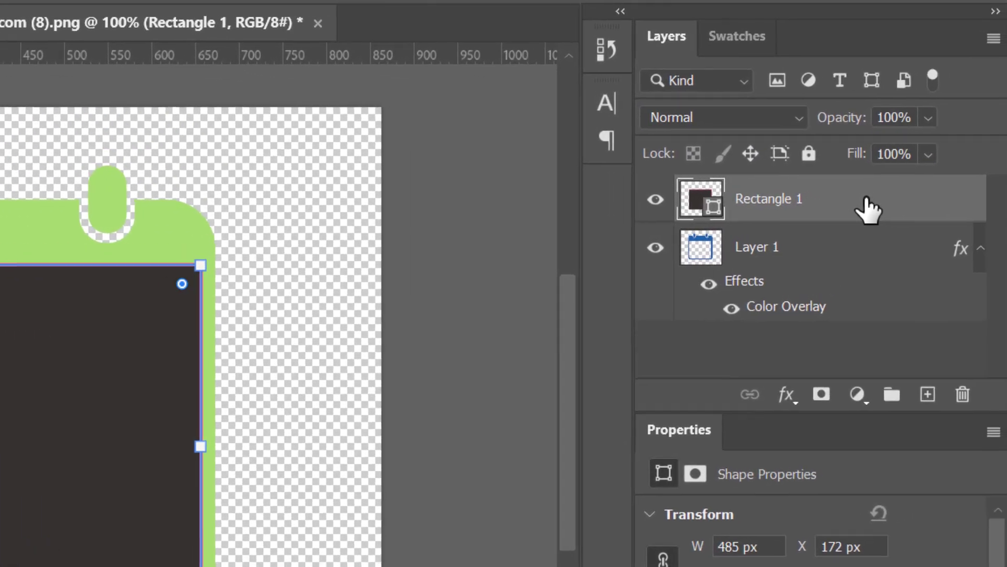
drag(867, 209, 874, 293)
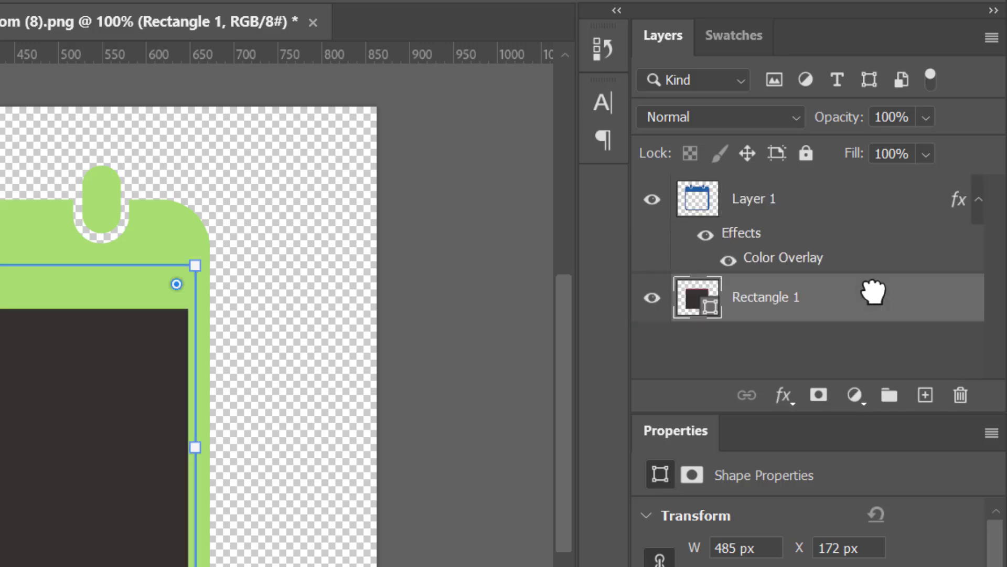
Fill the rectangle behind the calendar with the pale green TK COLORS swatch
double_click(712, 310)
click(734, 35)
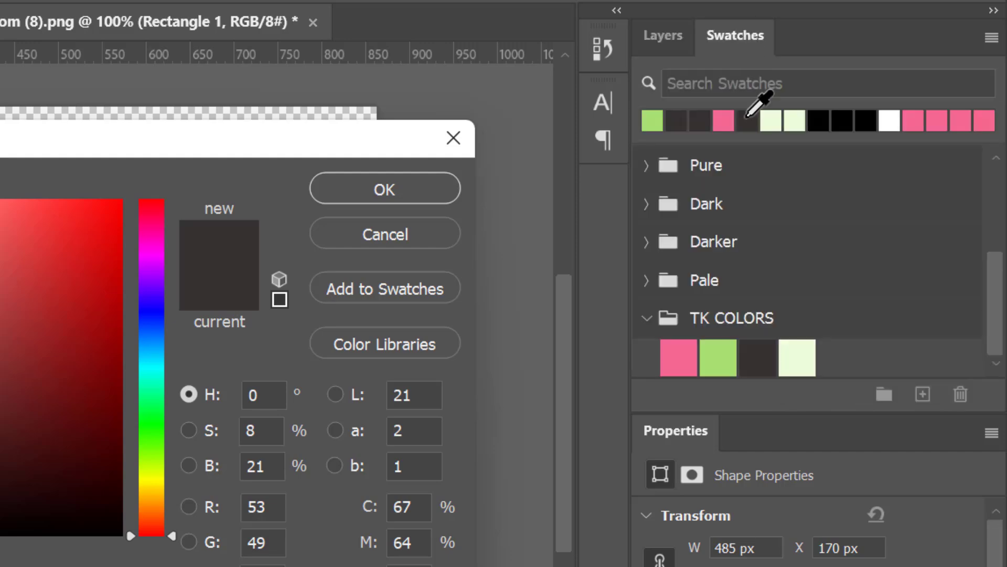
click(810, 361)
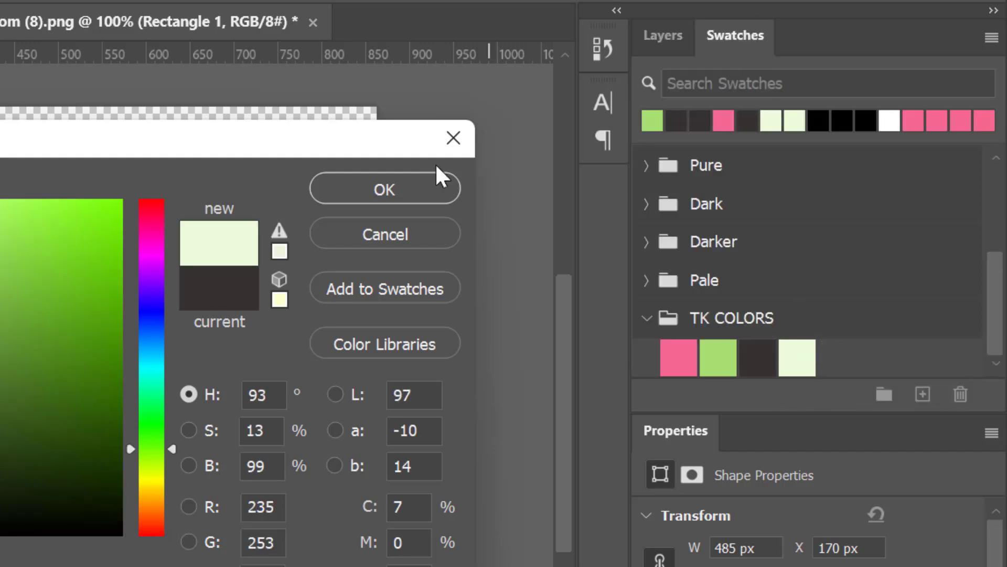
click(384, 189)
click(662, 35)
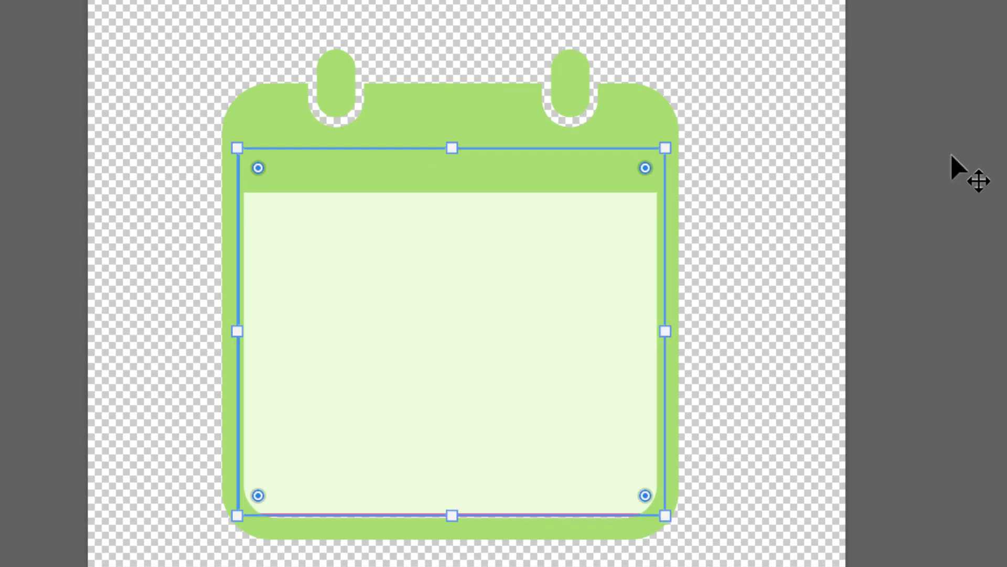
Select the pale green rectangle and nudge it down behind the calendar frame to Y 184 px
click(952, 160)
click(480, 355)
key(Down)
key(Down)
key(Down)
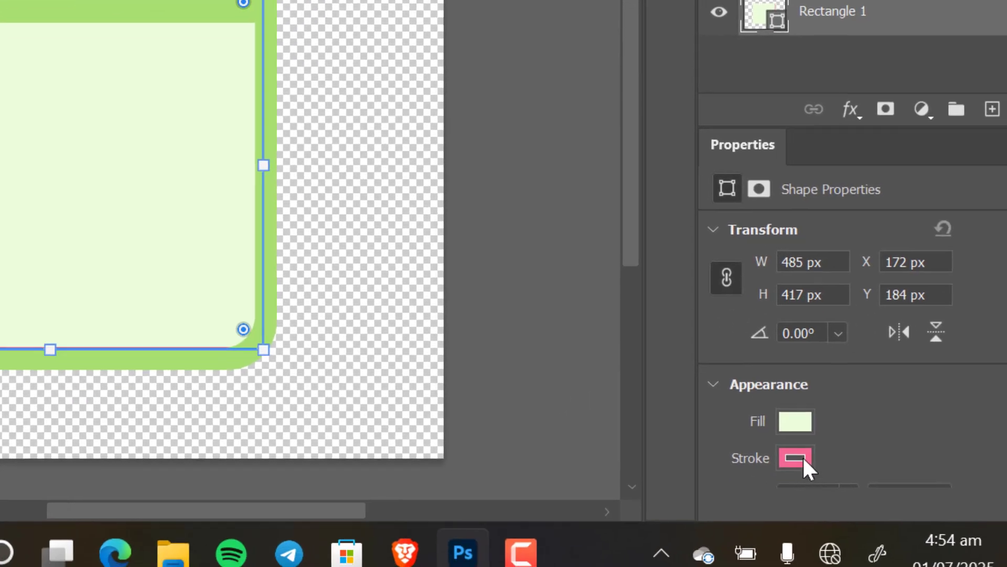
Remove the stroke from the pale green rectangle behind the calendar
click(802, 457)
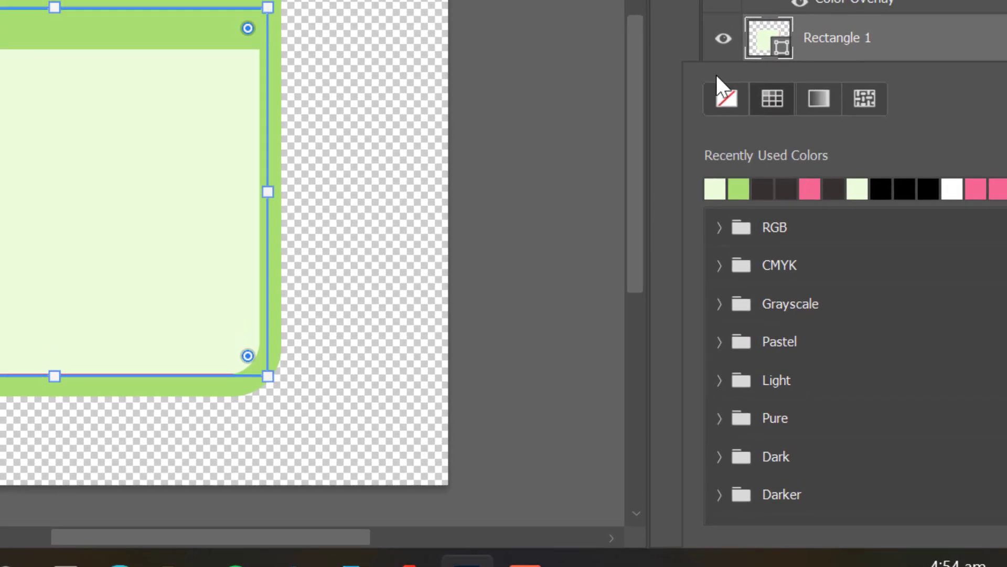
click(724, 81)
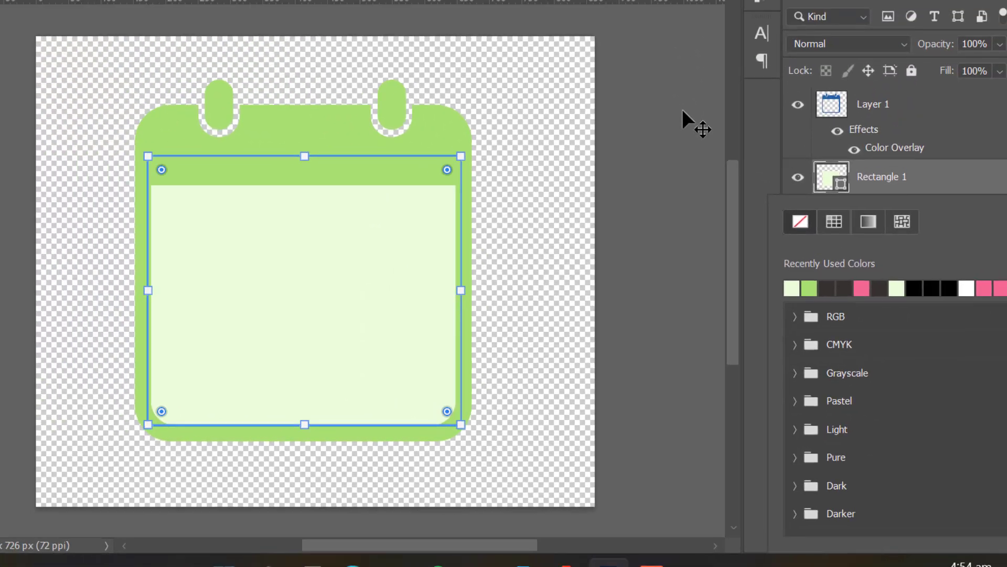
click(682, 110)
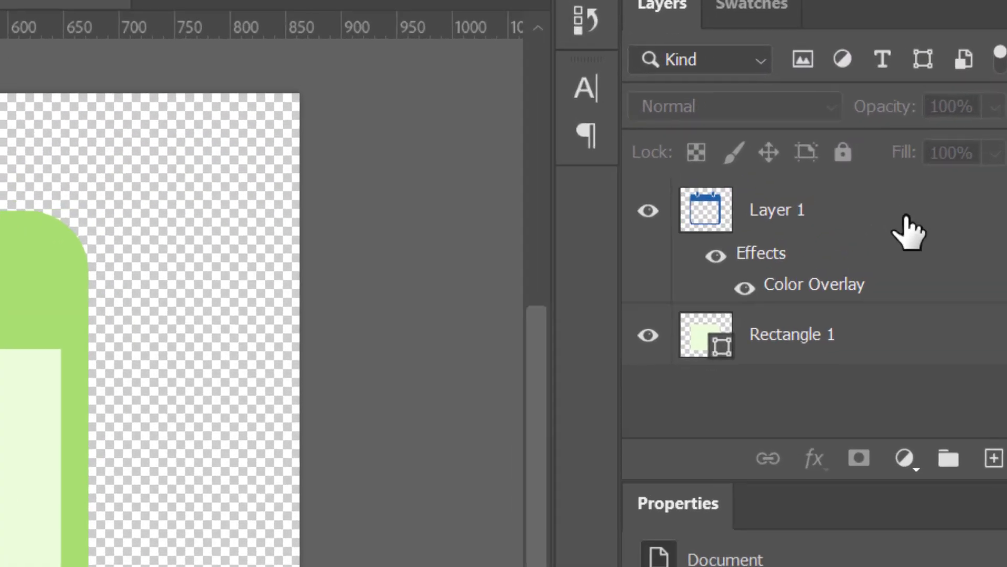
Merge the calendar layer and the pale green rectangle layer into one layer
click(951, 125)
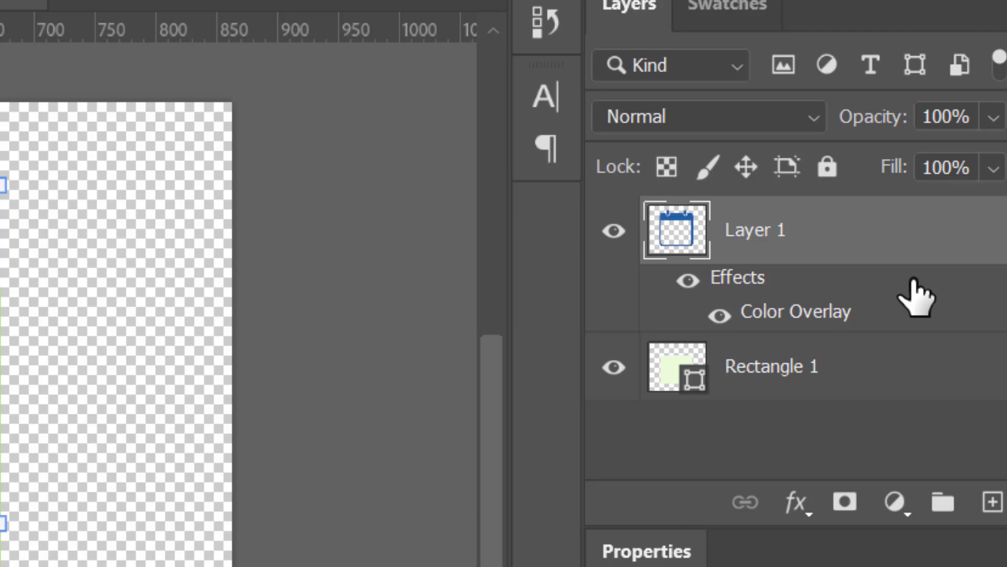
shift+click(918, 365)
right_click(858, 244)
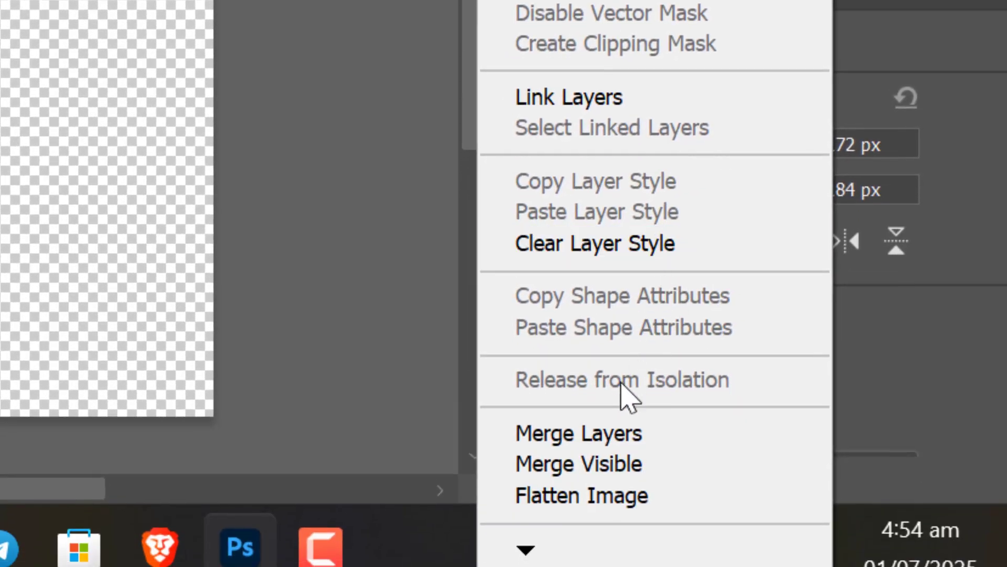
click(632, 435)
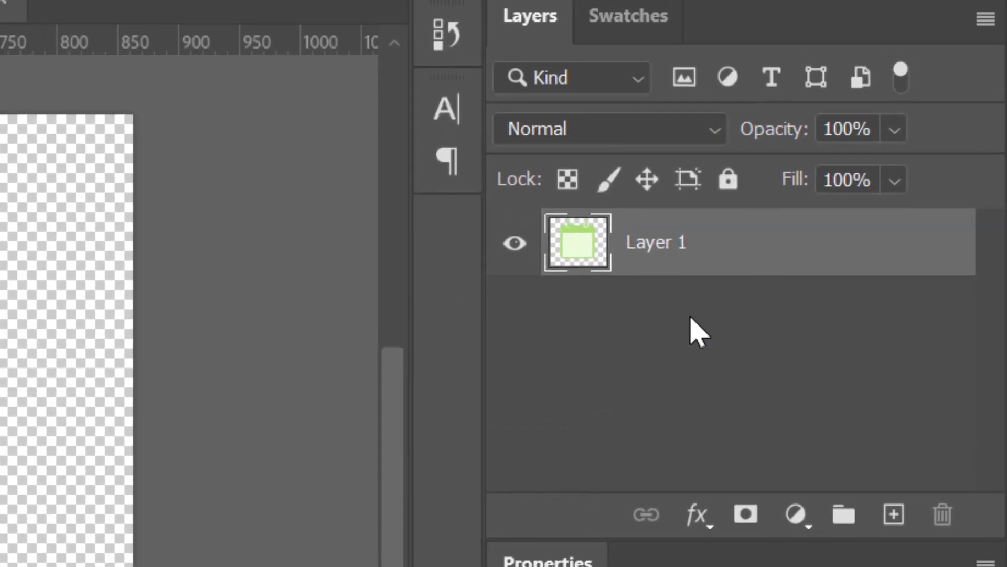
Bring the merged calendar into the Untitled-1 flyer, scale it to about 155 by 166 px and place it beneath the word Day
drag(787, 228, 362, 348)
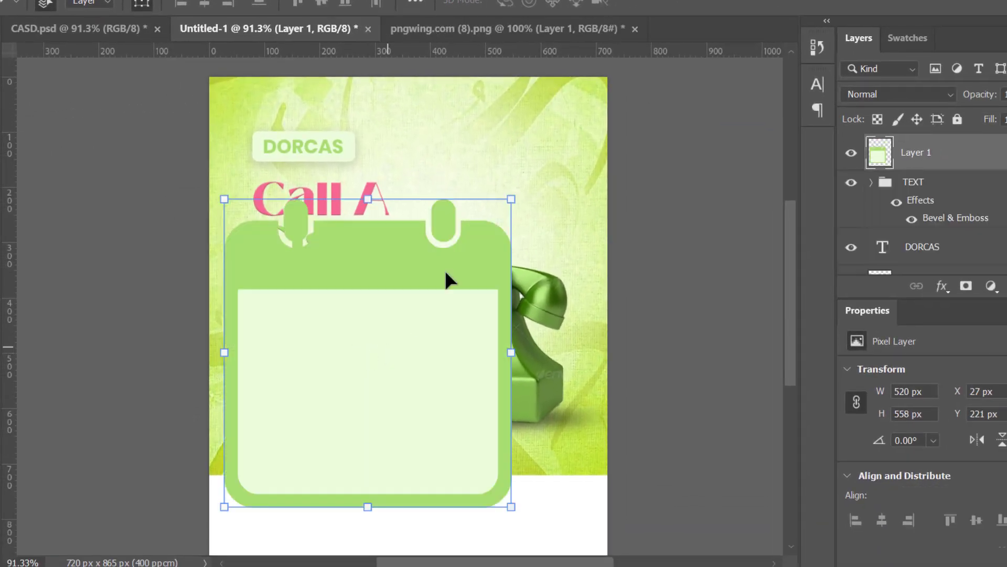
drag(511, 198, 380, 422)
drag(312, 411, 315, 348)
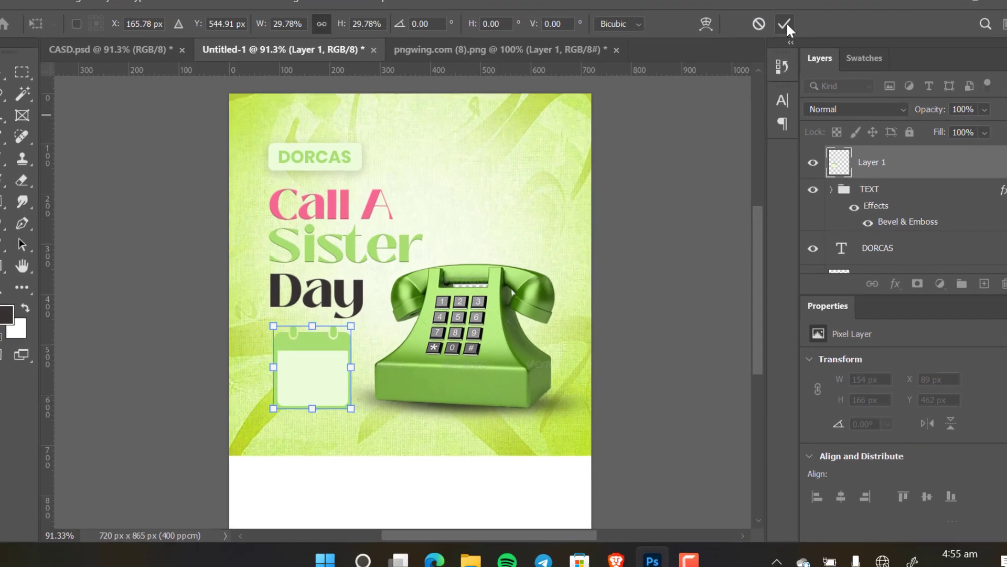
click(817, 3)
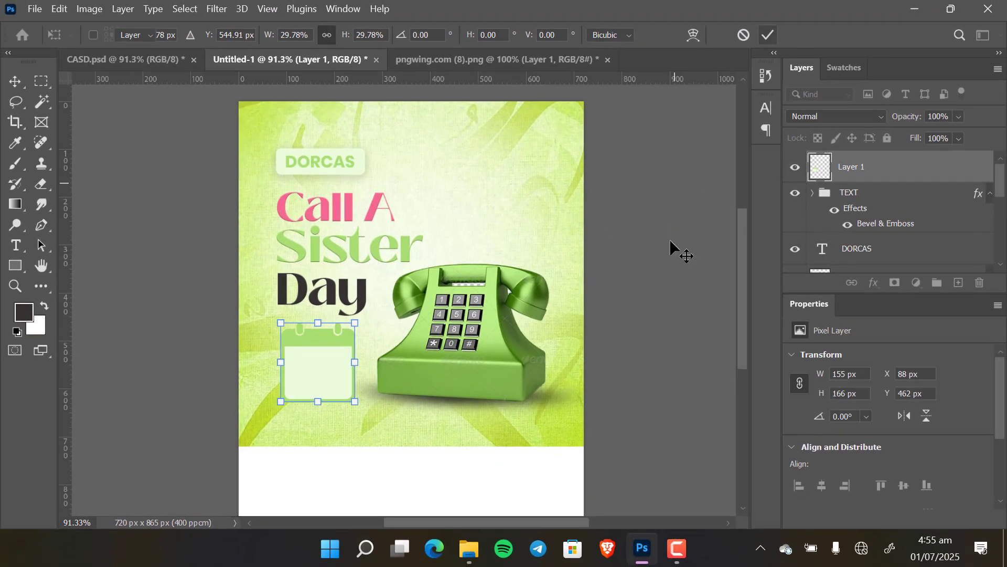
click(713, 253)
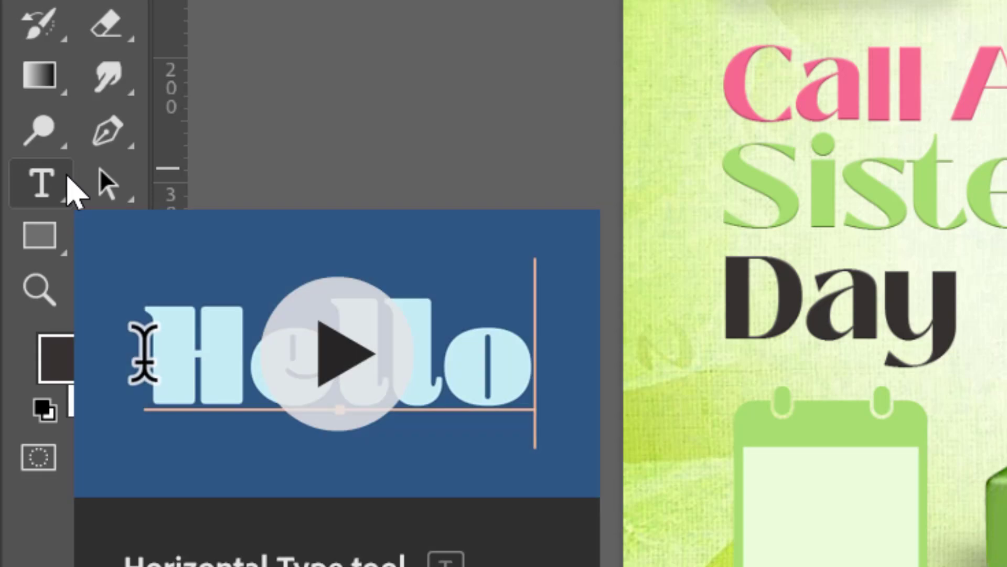
Add the text "4TH" on the calendar's pale area and position it in the upper part
click(33, 187)
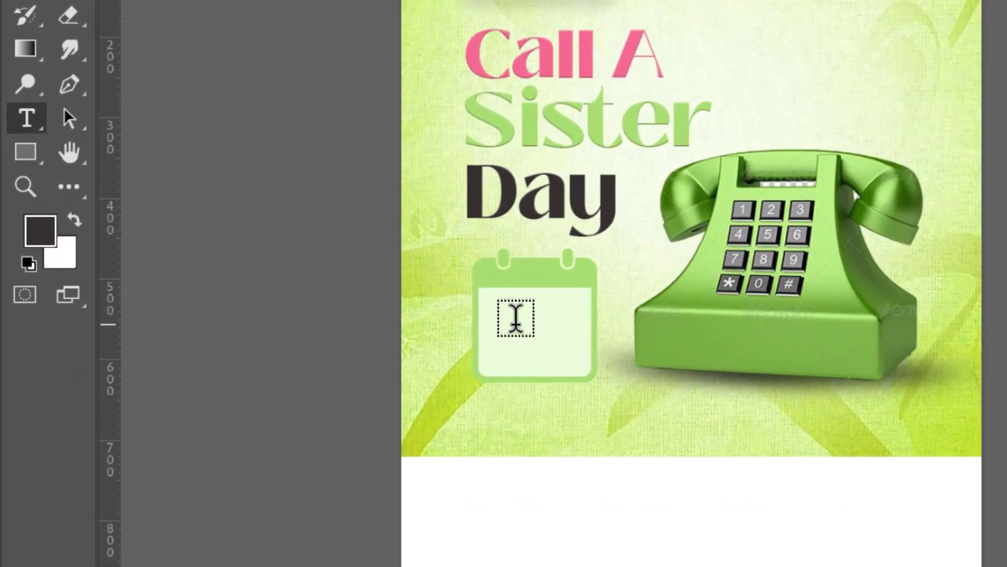
click(515, 317)
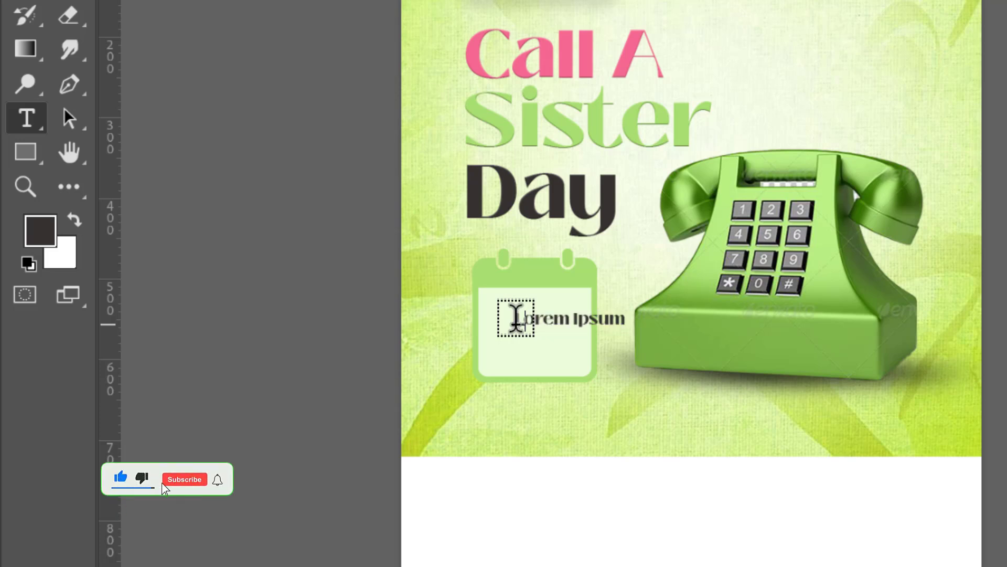
key(BackSpace)
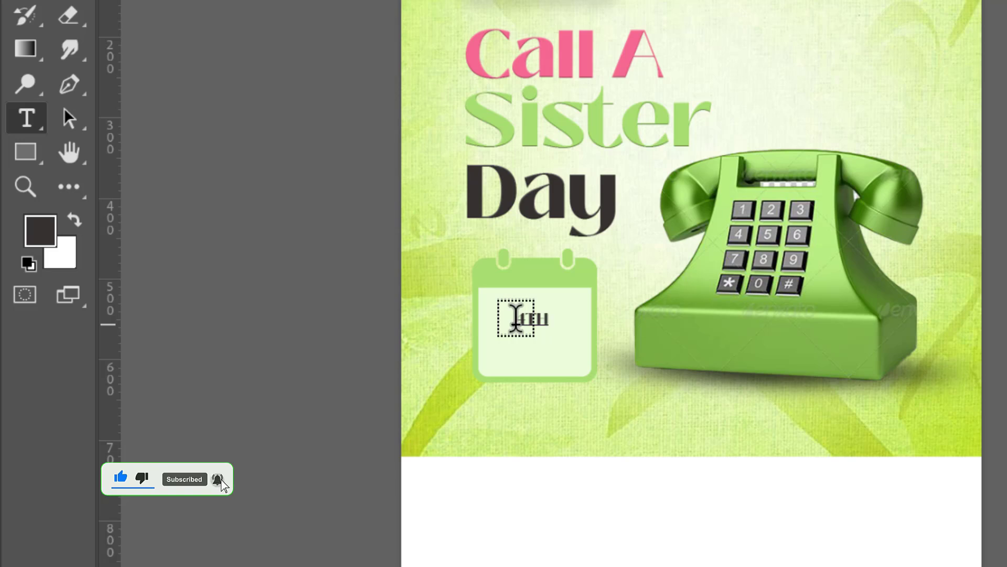
click(580, 350)
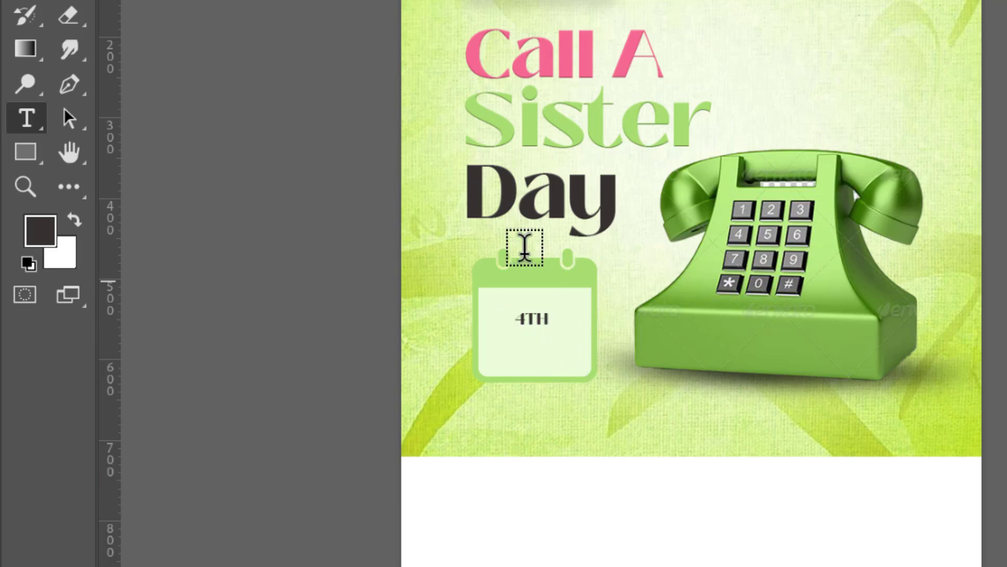
key(v)
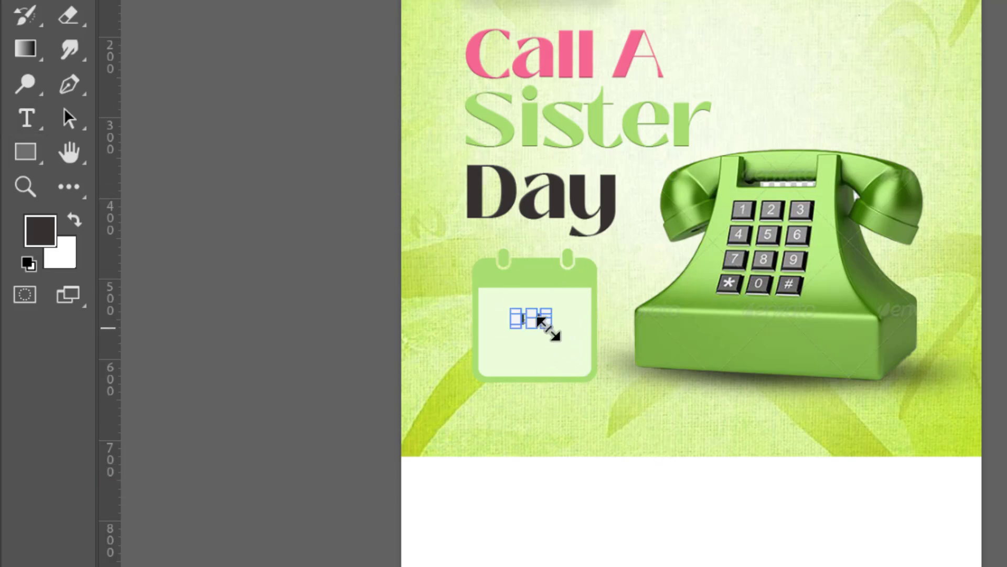
mouse_move(548, 329)
mouse_down()
mouse_move(582, 367)
mouse_move(563, 331)
mouse_move(530, 317)
mouse_move(538, 324)
mouse_up()
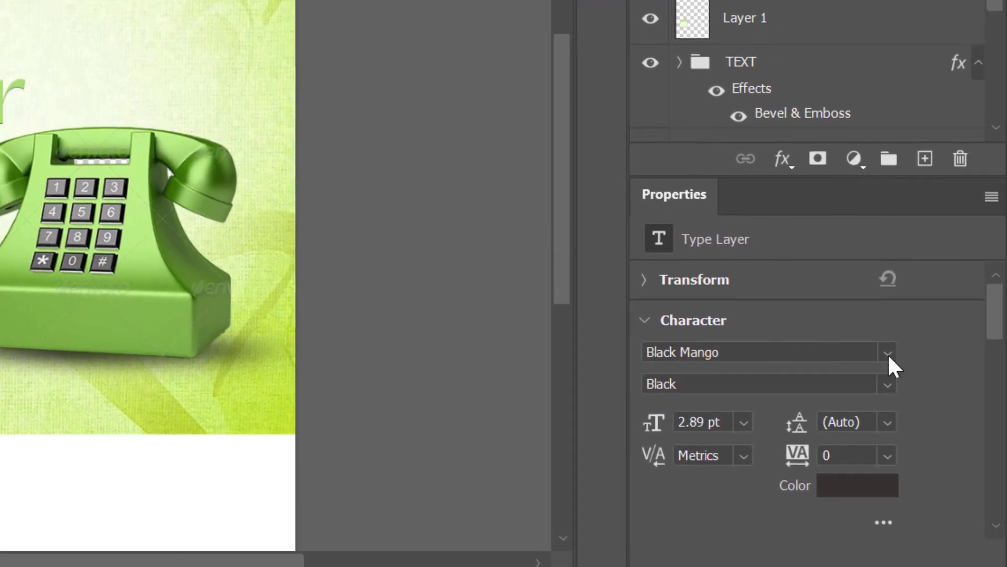
Set the font of the 4TH text to Poppins
click(888, 352)
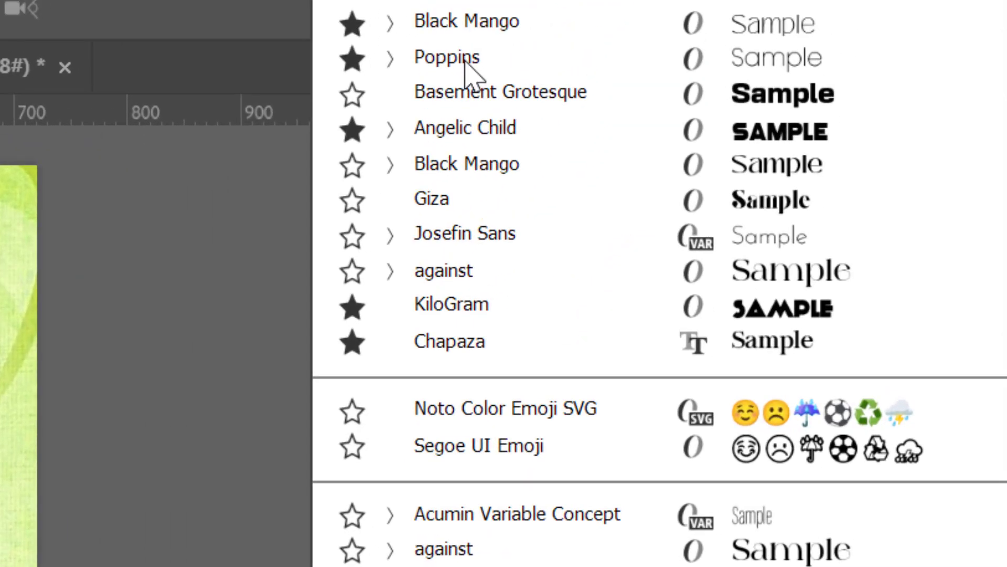
click(464, 62)
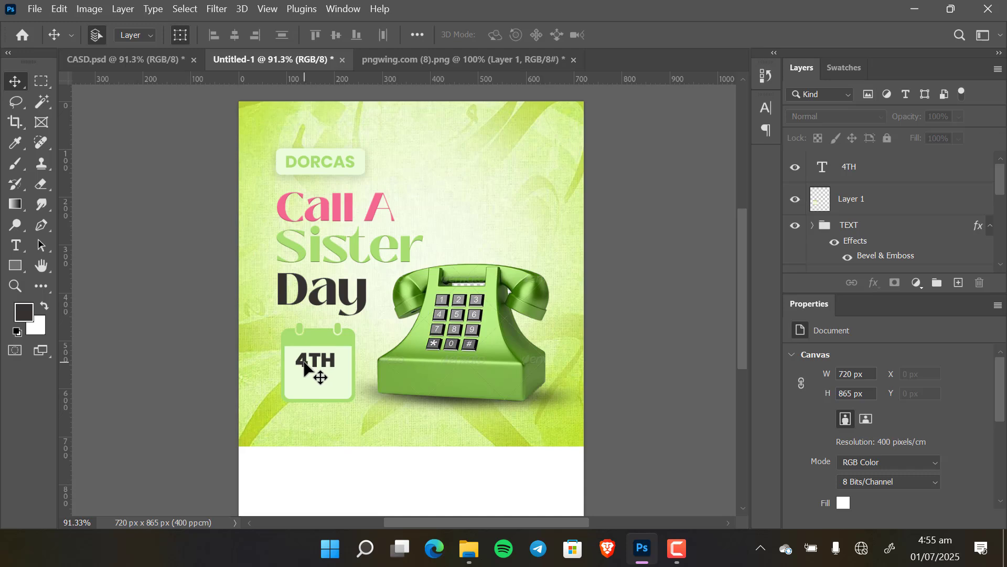
click(304, 367)
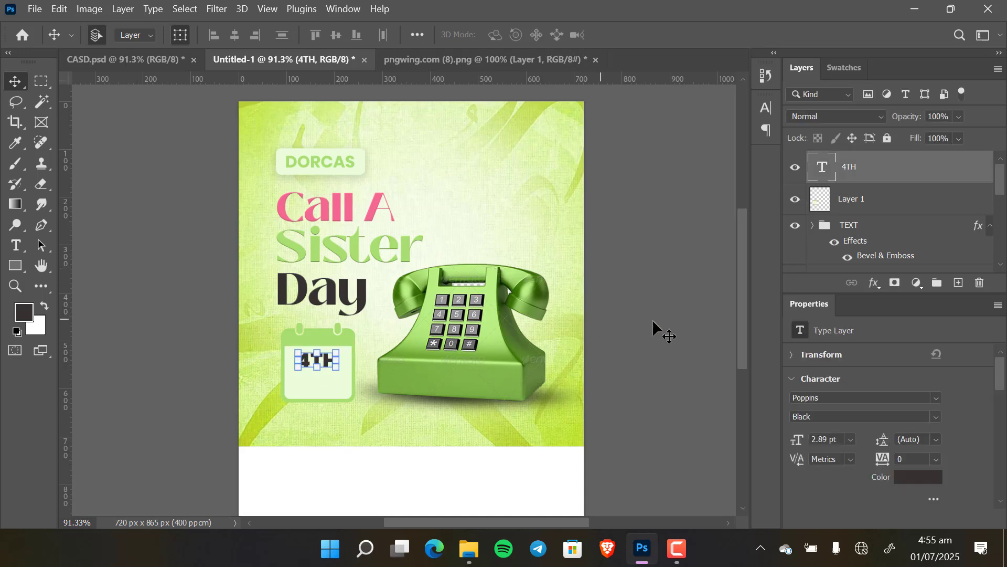
click(632, 304)
Color the 4TH text with the pink TK COLORS swatch
click(317, 367)
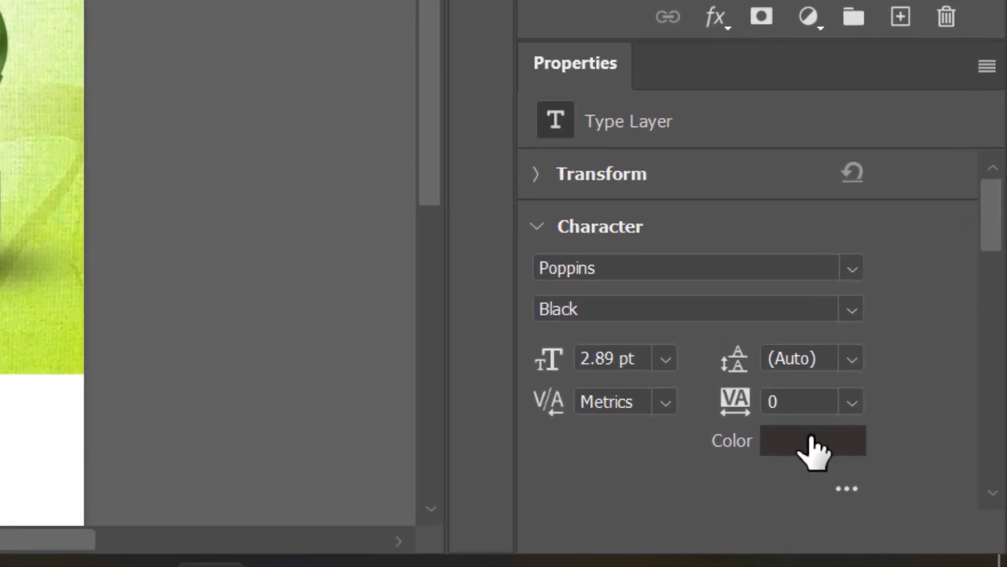
click(850, 455)
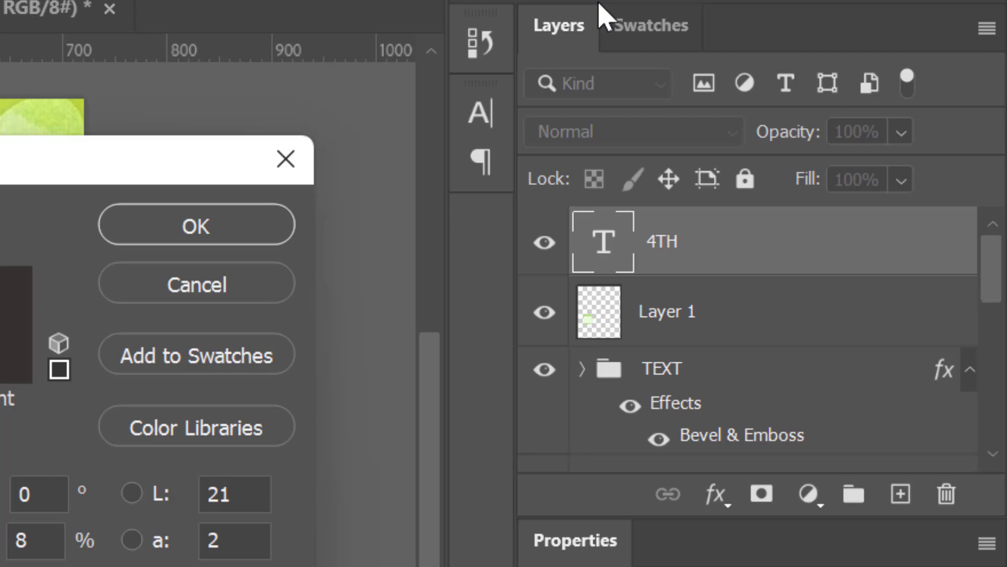
click(648, 26)
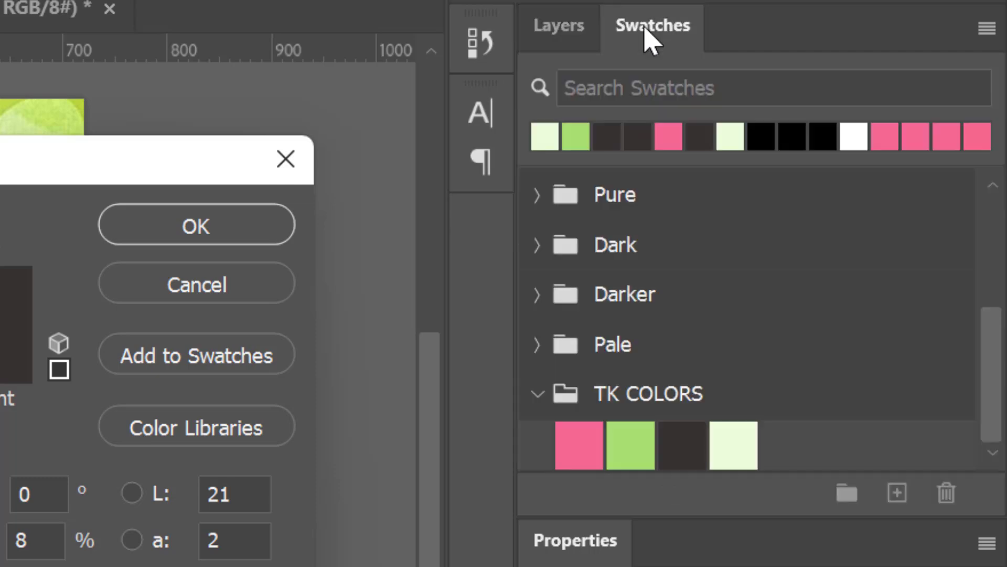
click(580, 445)
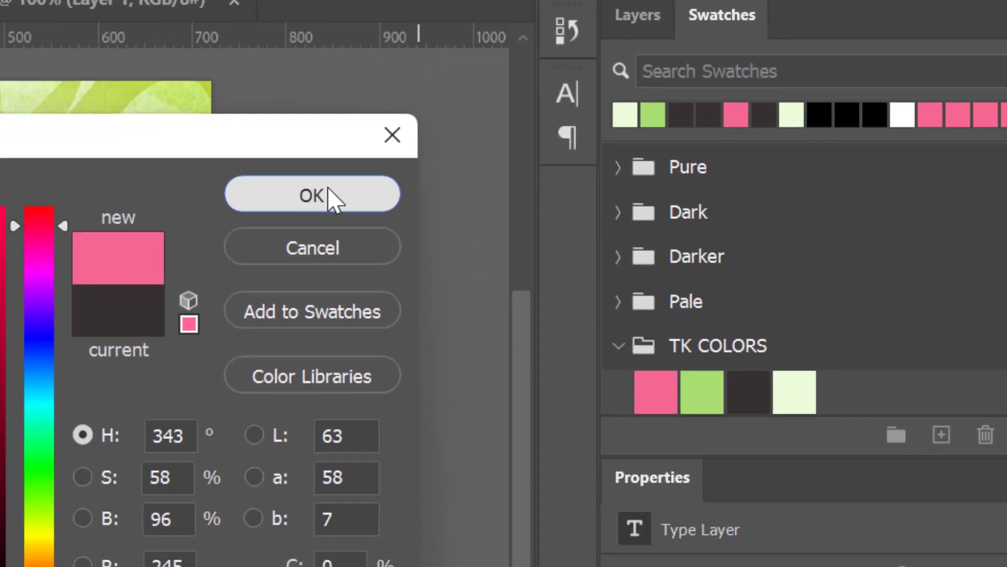
click(218, 225)
click(664, 171)
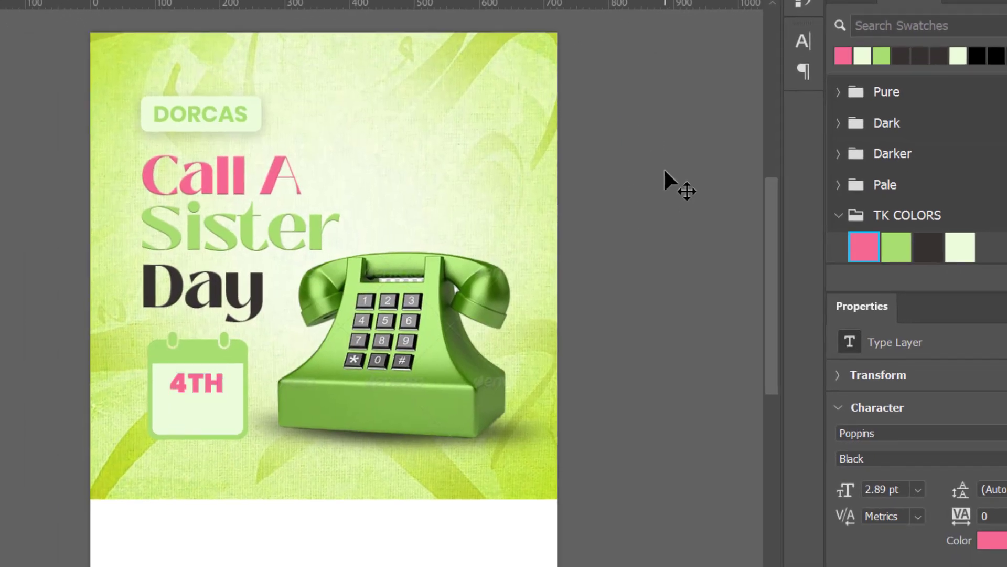
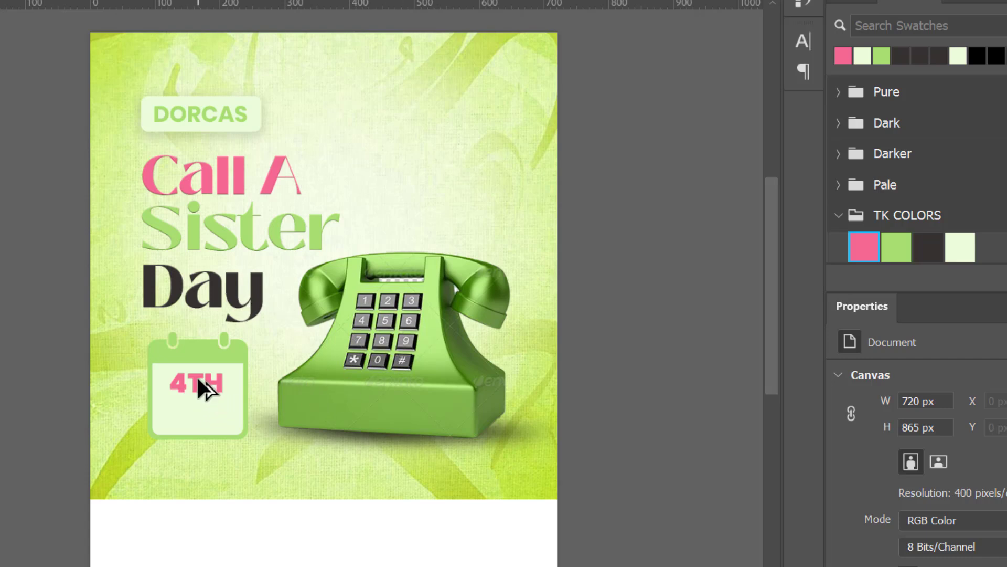
Duplicate the 4TH text below itself, replace the copy's wording with "JLULY-2025" and color it with the dark TK COLORS swatch
drag(196, 376, 199, 414)
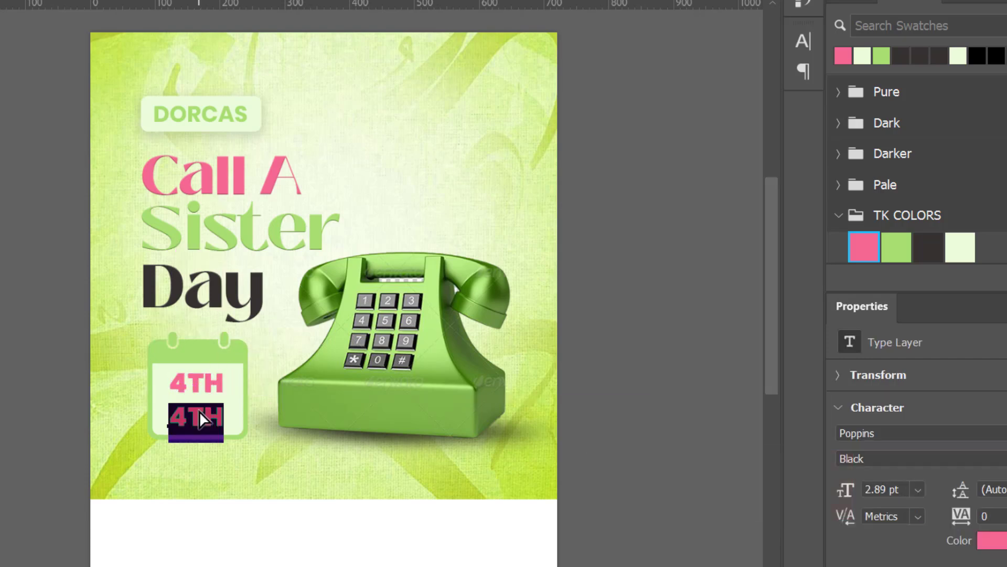
text(JLULY-2025)
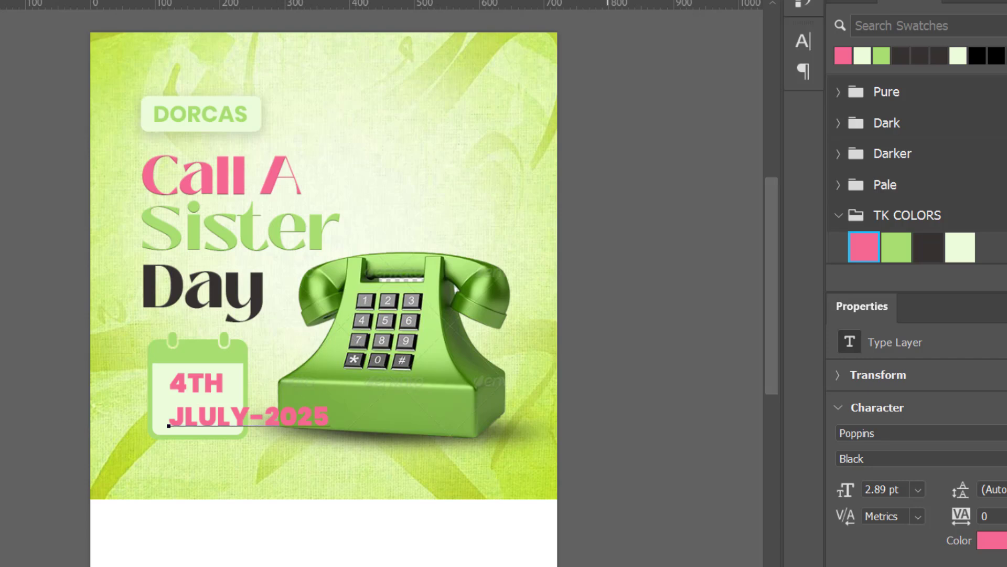
key(Escape)
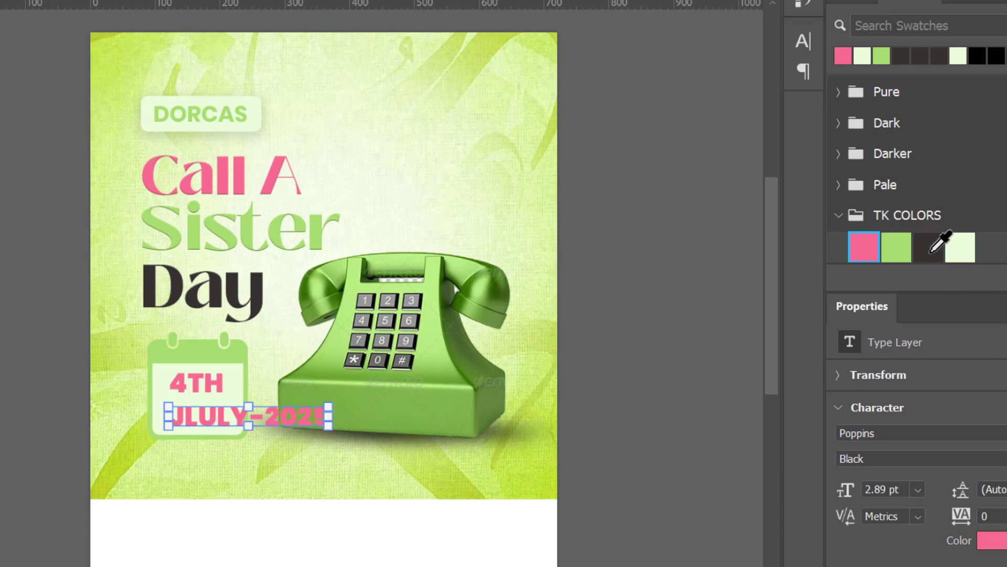
click(929, 250)
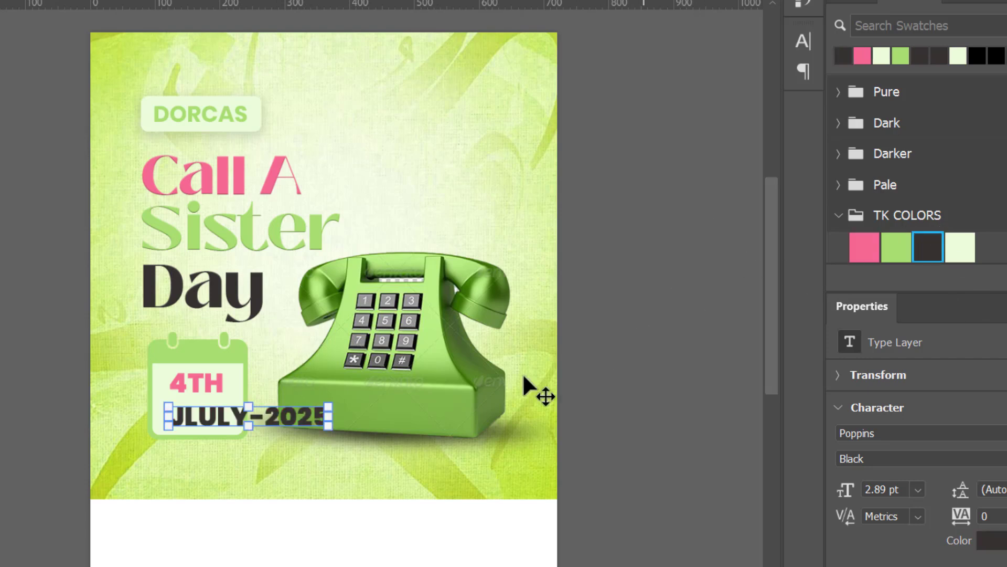
Scale down the JLULY-2025 text to fit inside the calendar and position it beneath 4TH
drag(329, 405, 277, 414)
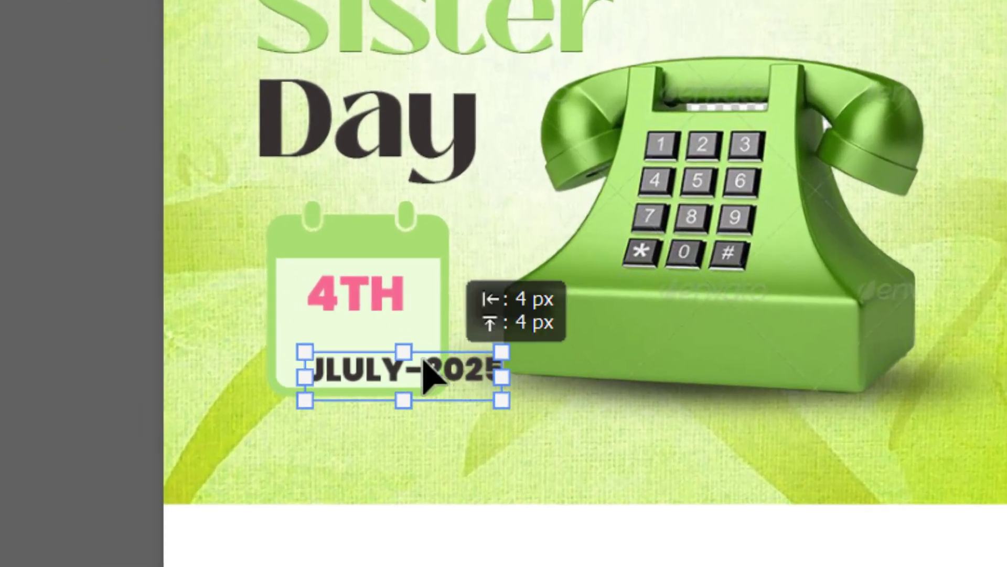
drag(430, 373, 407, 339)
drag(478, 318, 415, 333)
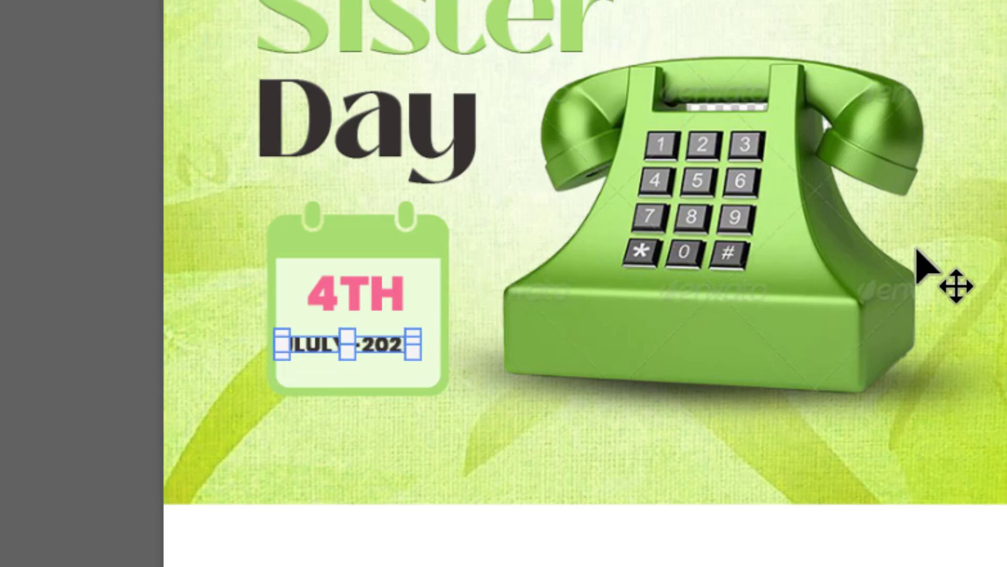
drag(688, 199, 703, 204)
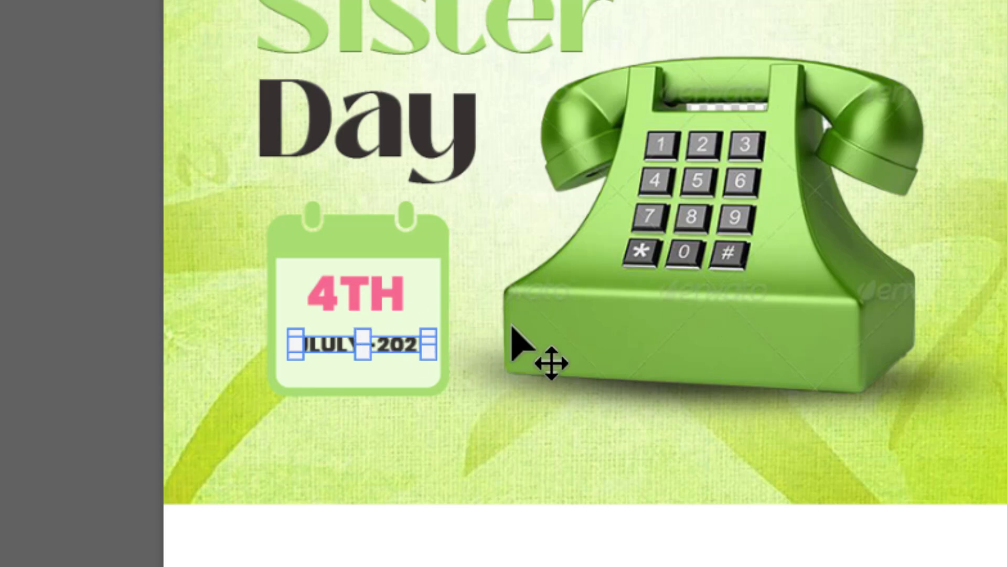
key(Return)
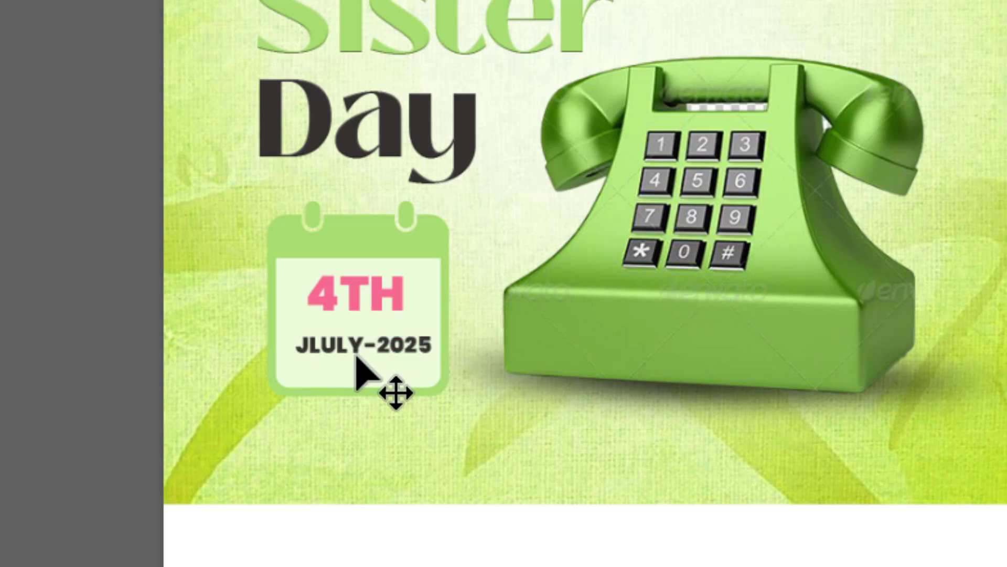
Center the 4TH and JLULY-2025 texts horizontally on each other inside the calendar
click(352, 342)
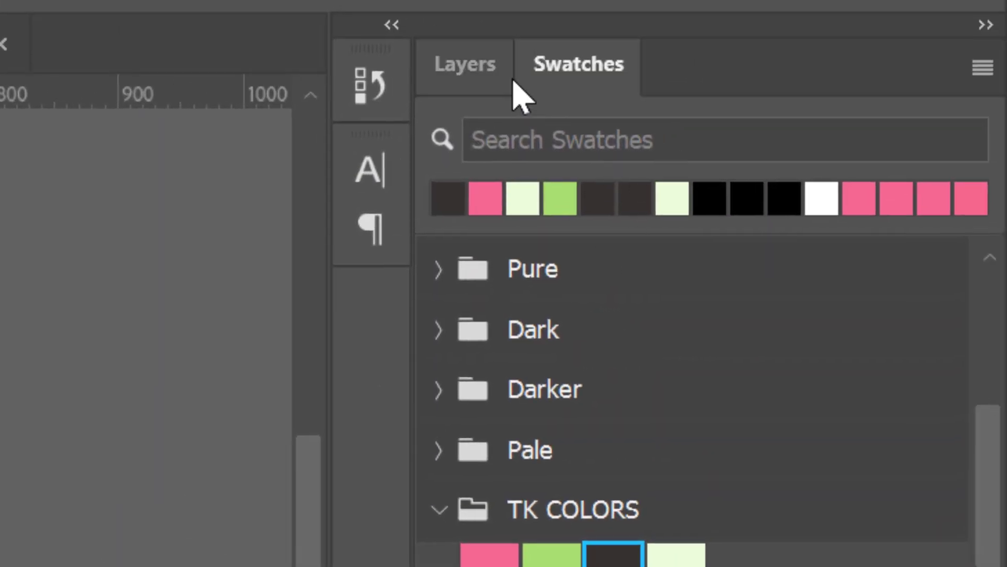
click(505, 73)
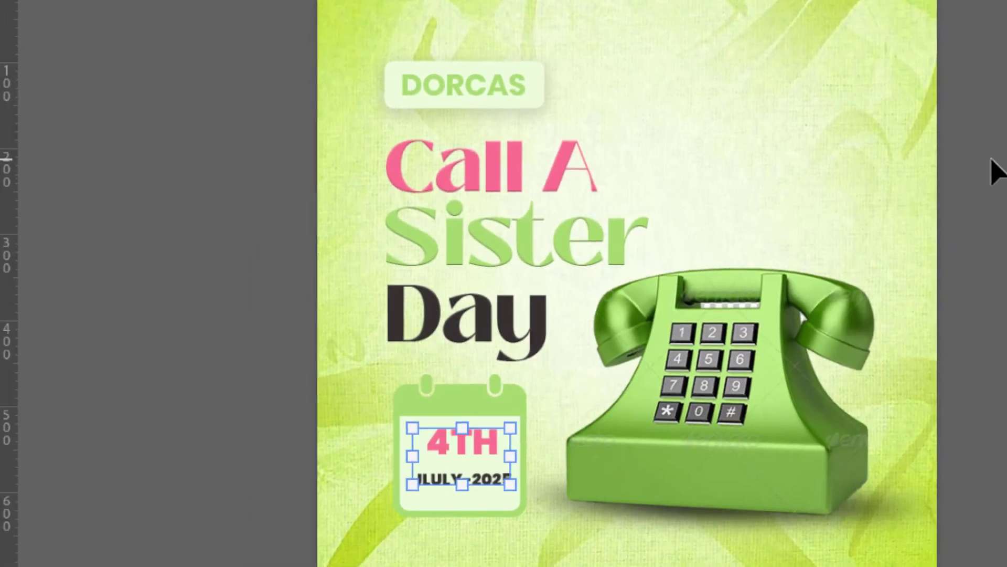
click(991, 160)
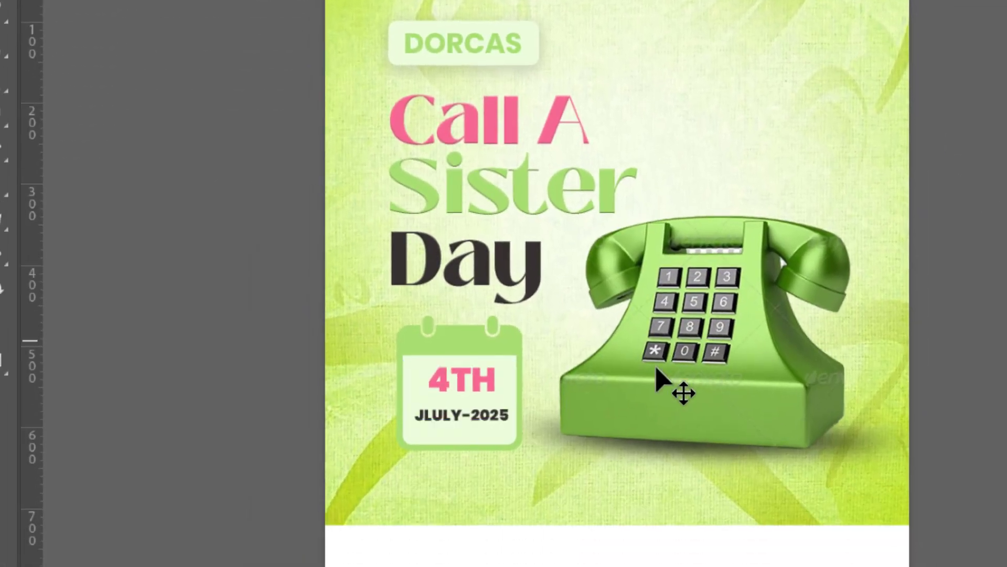
Nudge the JLULY-2025 text slightly upward, closer to the 4TH text
click(442, 419)
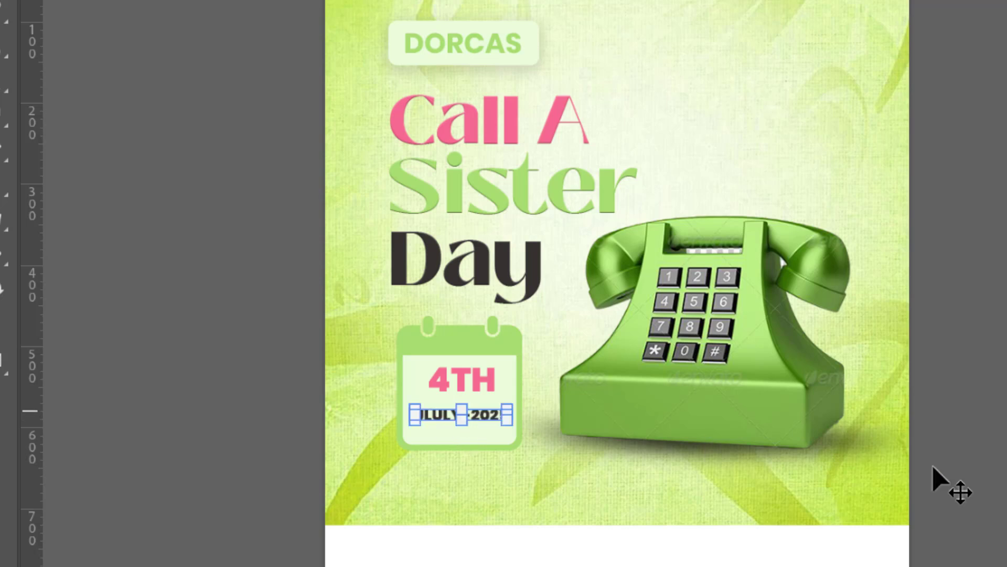
key(Up)
key(Up)
key(Up)
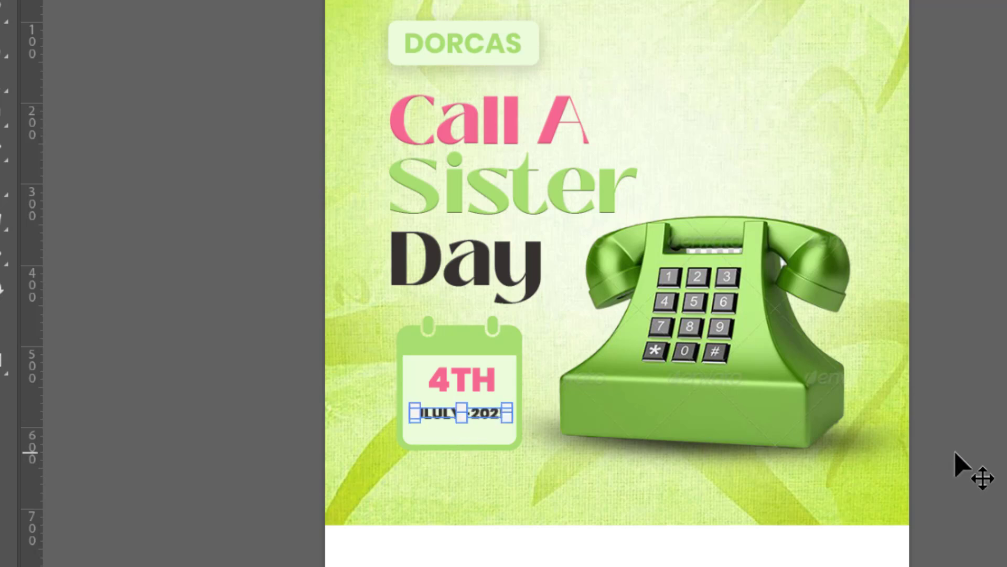
click(984, 374)
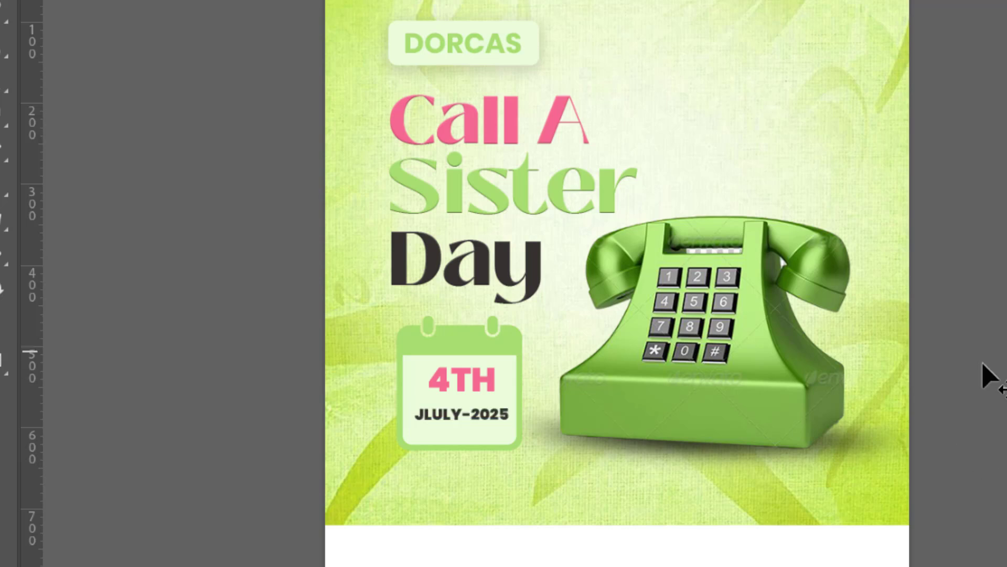
Enlarge the 4TH text on the calendar until its left edge lines up with the start of JLULY-2025
click(447, 372)
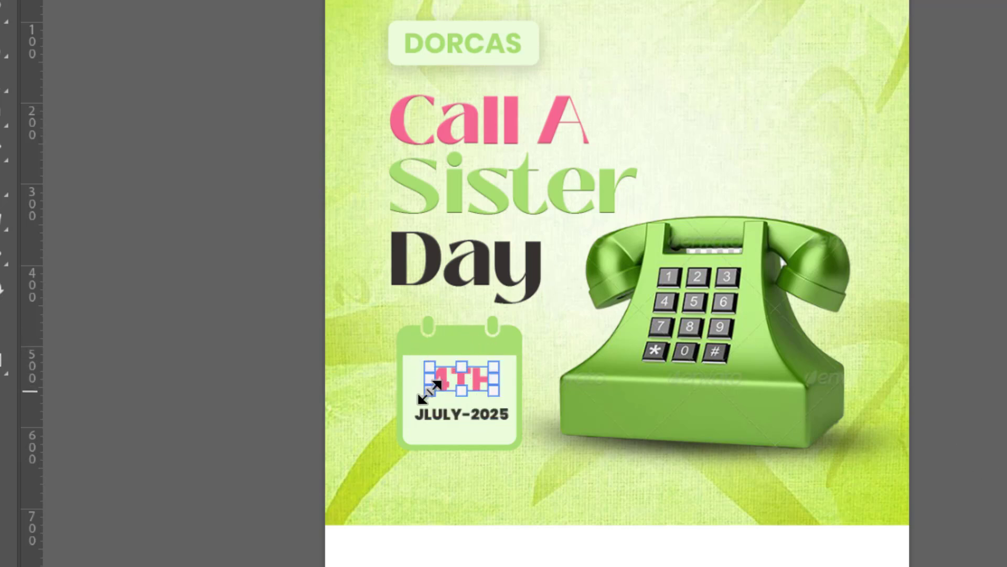
drag(428, 391, 414, 414)
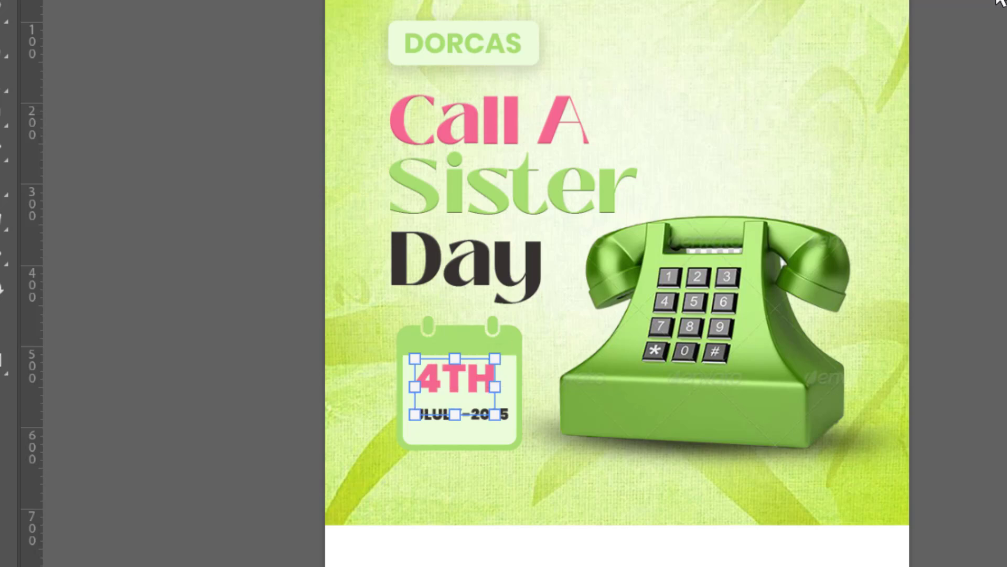
key(Return)
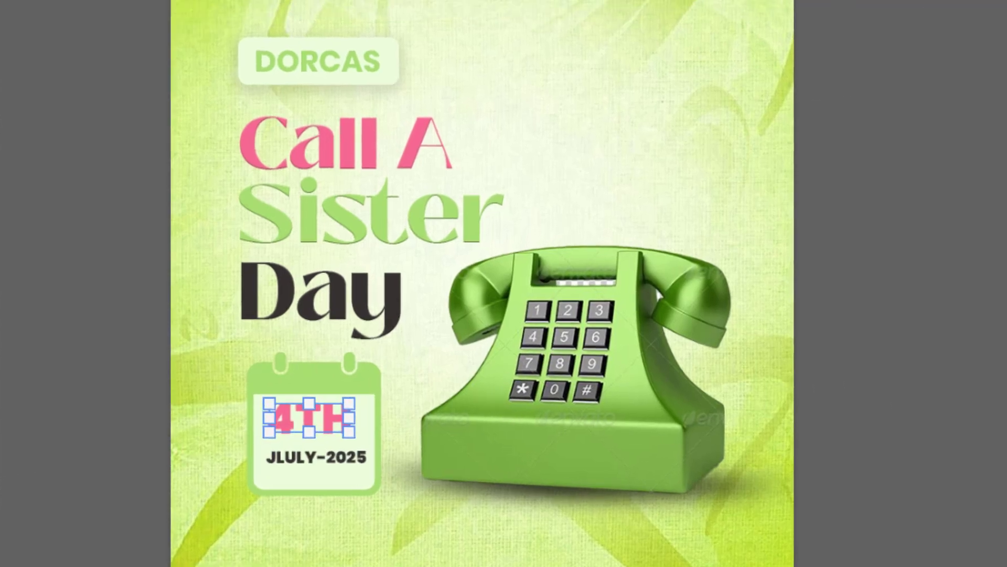
click(802, 190)
click(792, 270)
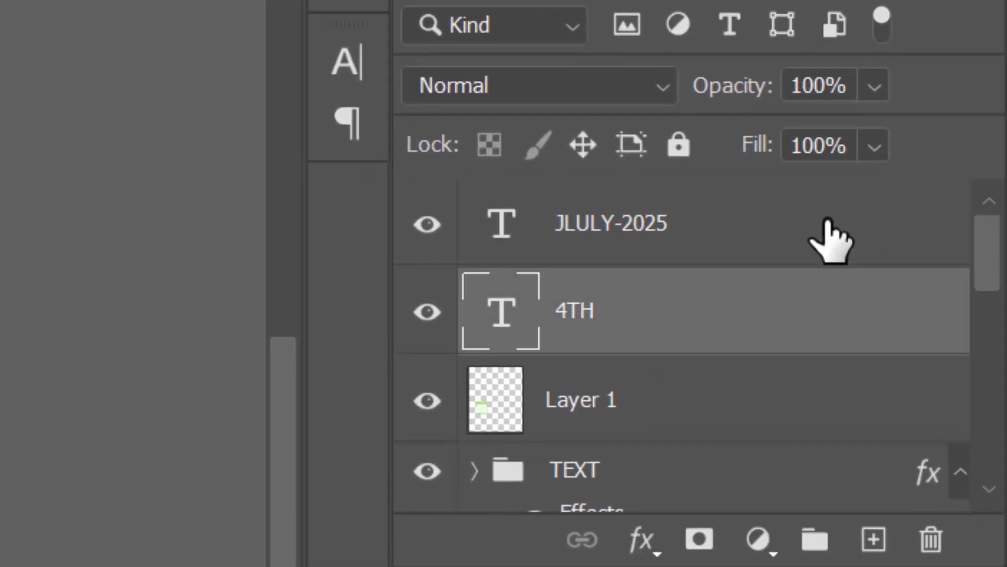
Align the 4TH and JLULY-2025 texts by their horizontal centers and nudge JLULY-2025 slightly upward
shift+click(895, 202)
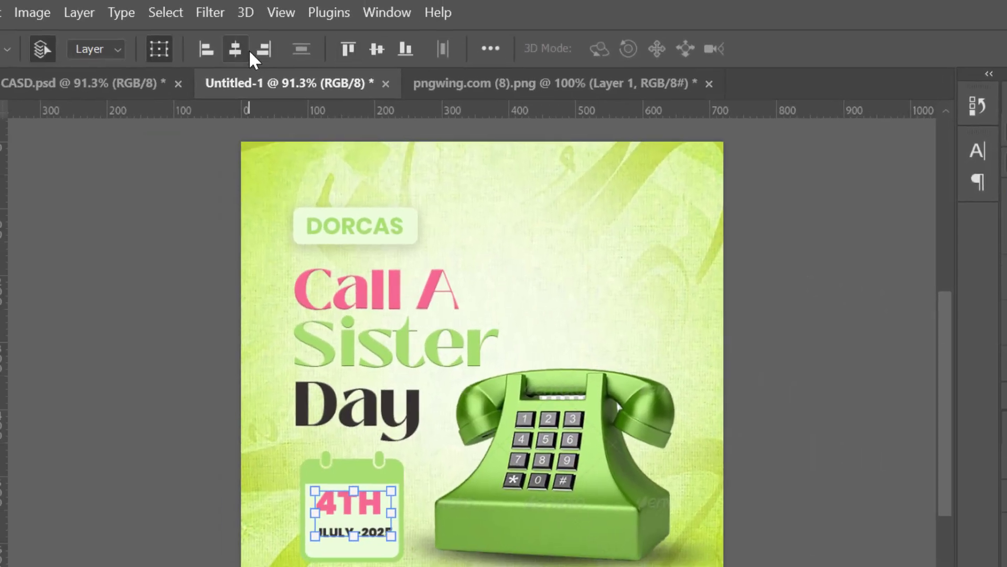
click(248, 49)
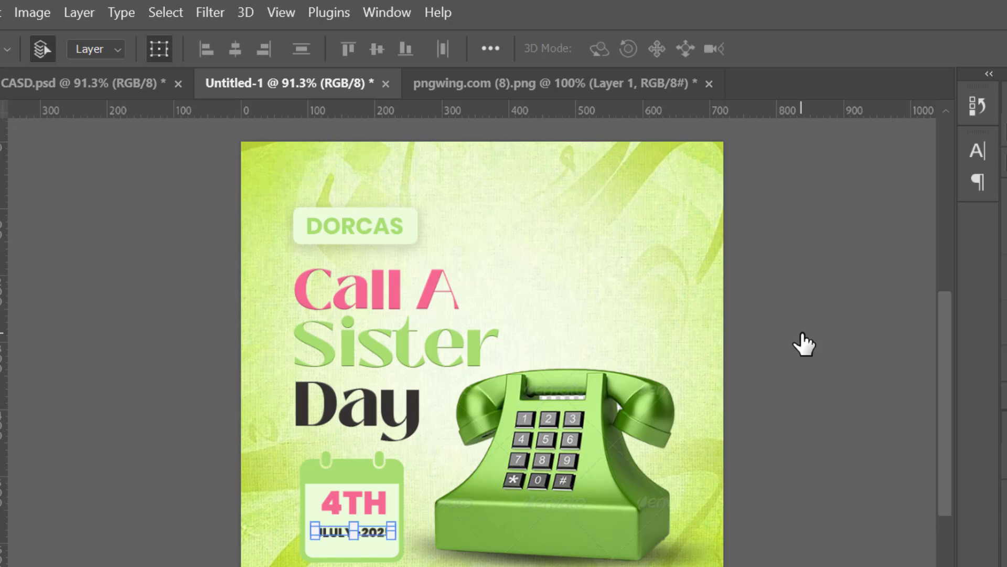
key(Up)
key(Up)
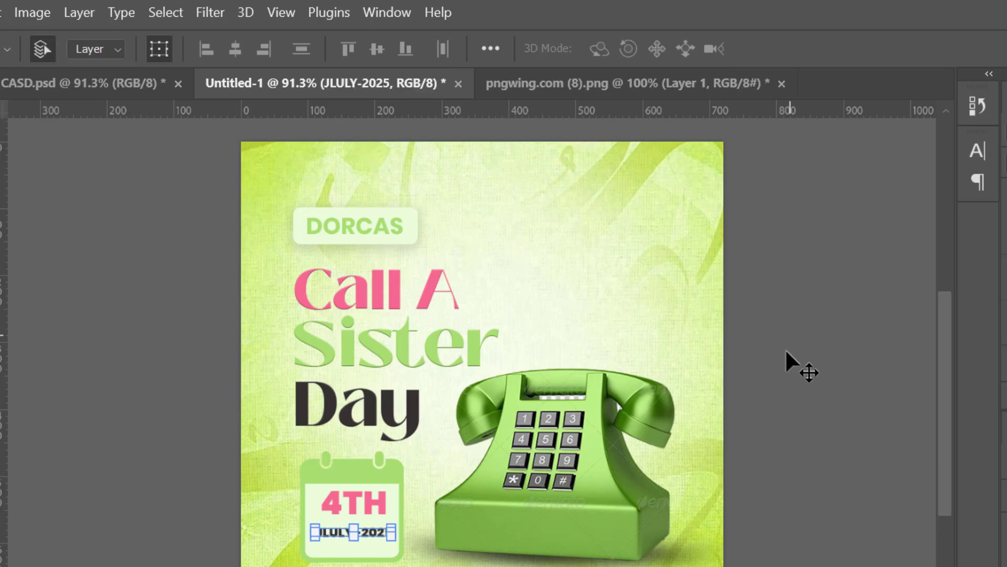
click(335, 509)
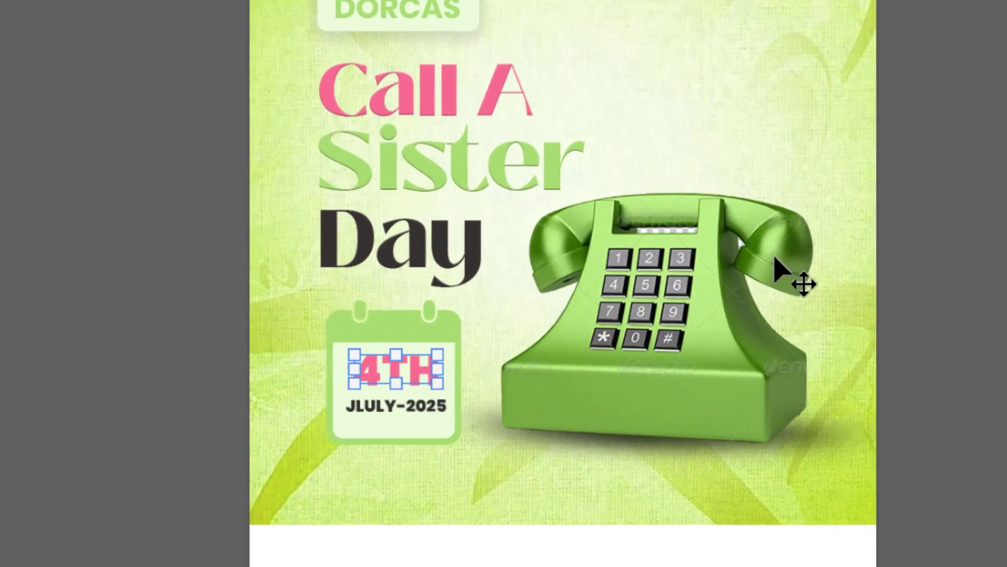
key(Escape)
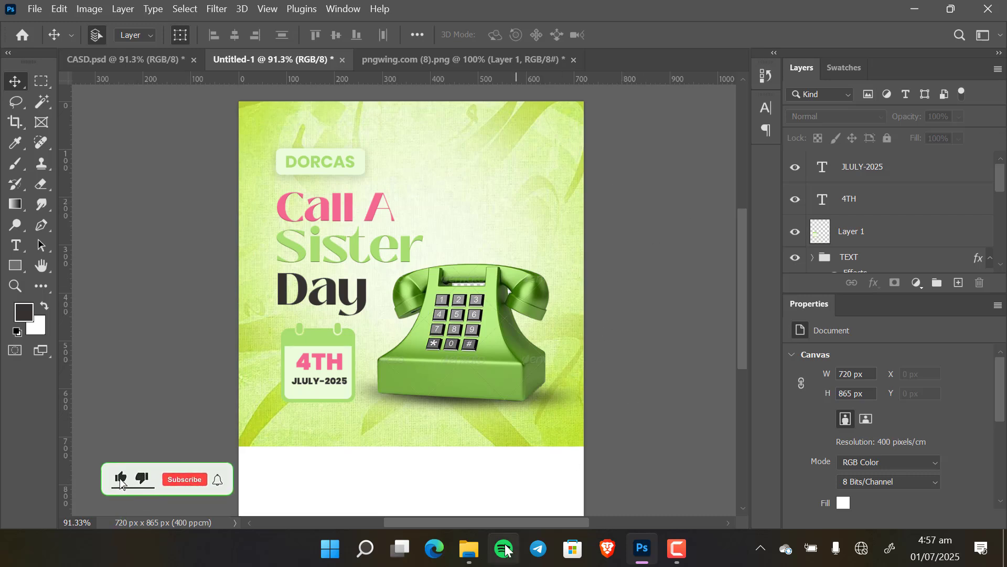
Close the pngwing.com (8).png calendar document and discard its changes
click(465, 58)
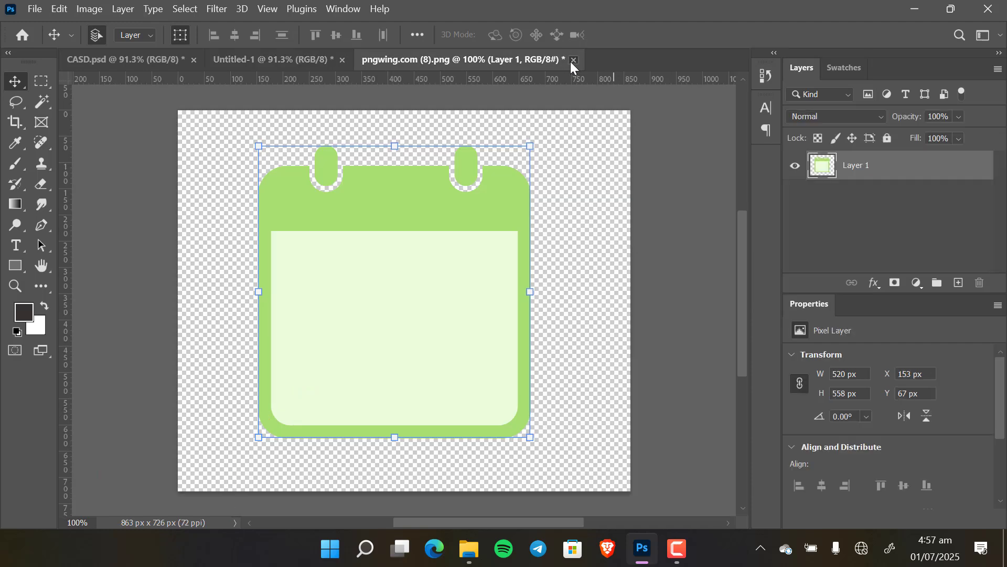
click(573, 60)
click(547, 230)
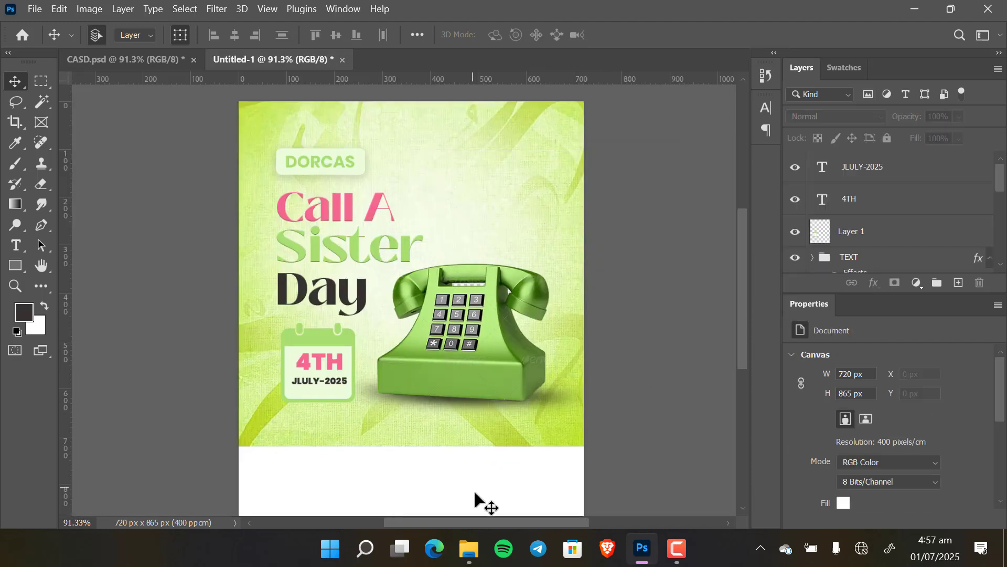
Open the torn-paper strips image pngwing.com (9) from the CASD folder as a separate document
click(469, 551)
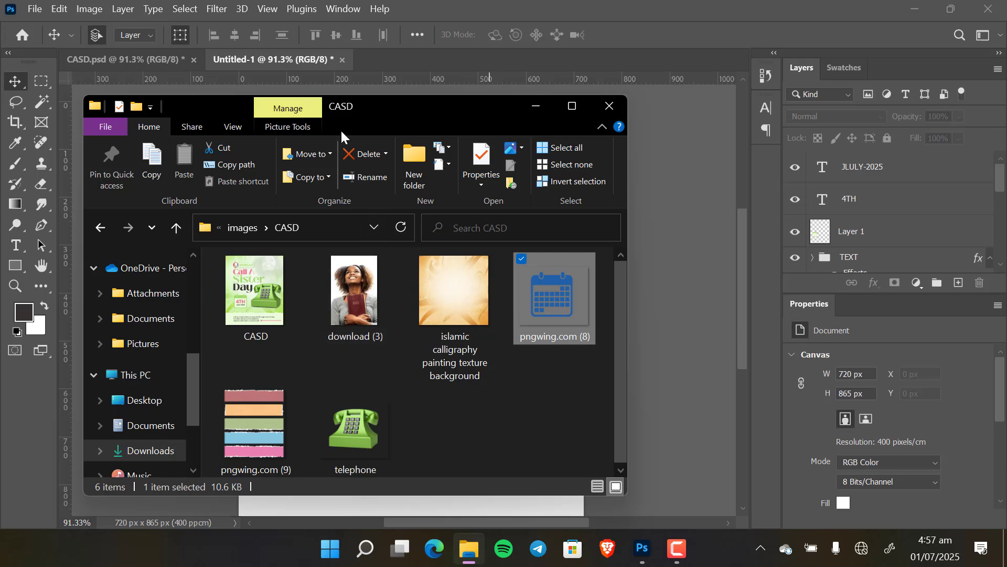
drag(379, 105, 421, 112)
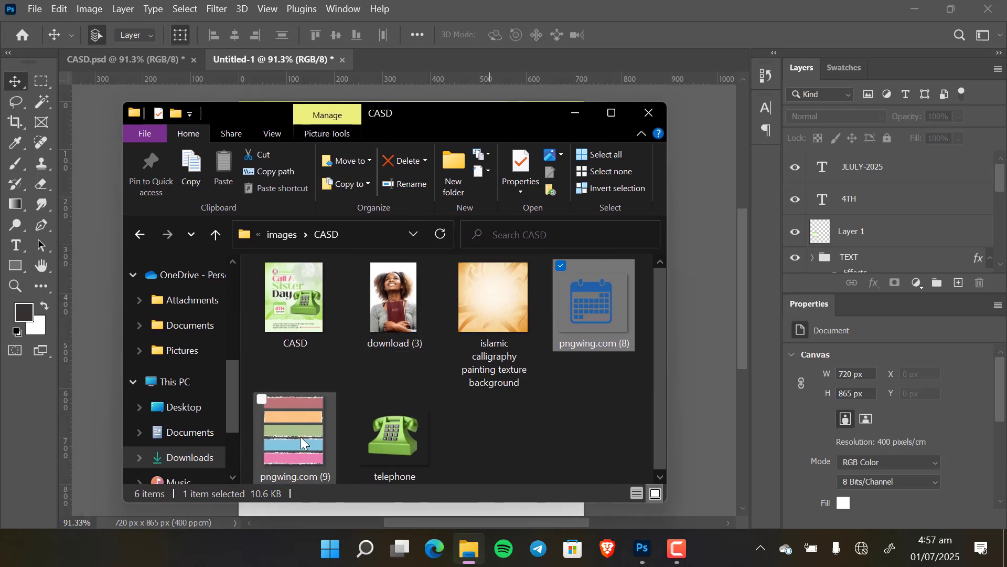
drag(301, 436, 554, 166)
drag(537, 450, 516, 153)
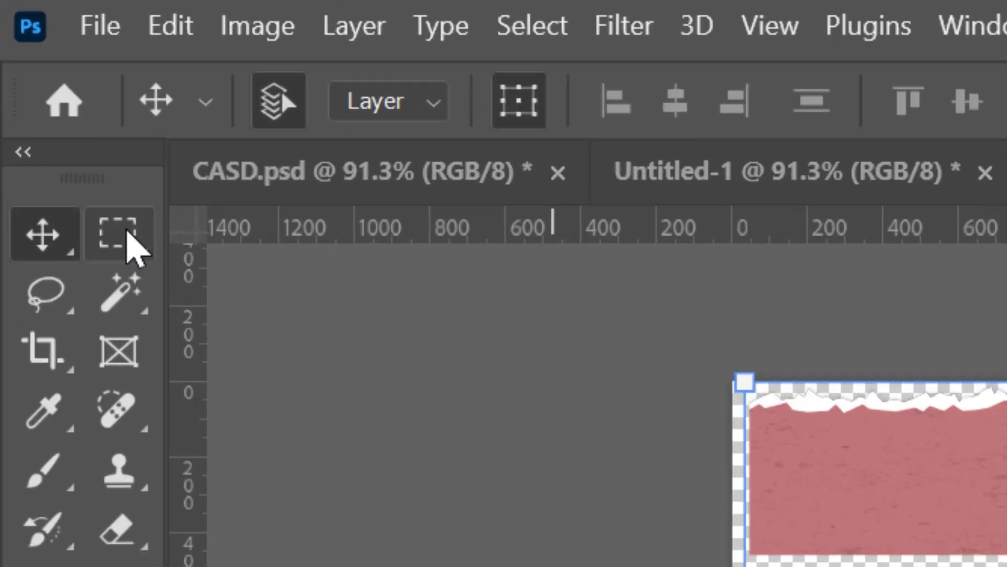
Select the red torn-paper strip with a rectangular marquee and move it into the Untitled-1 flyer
click(126, 233)
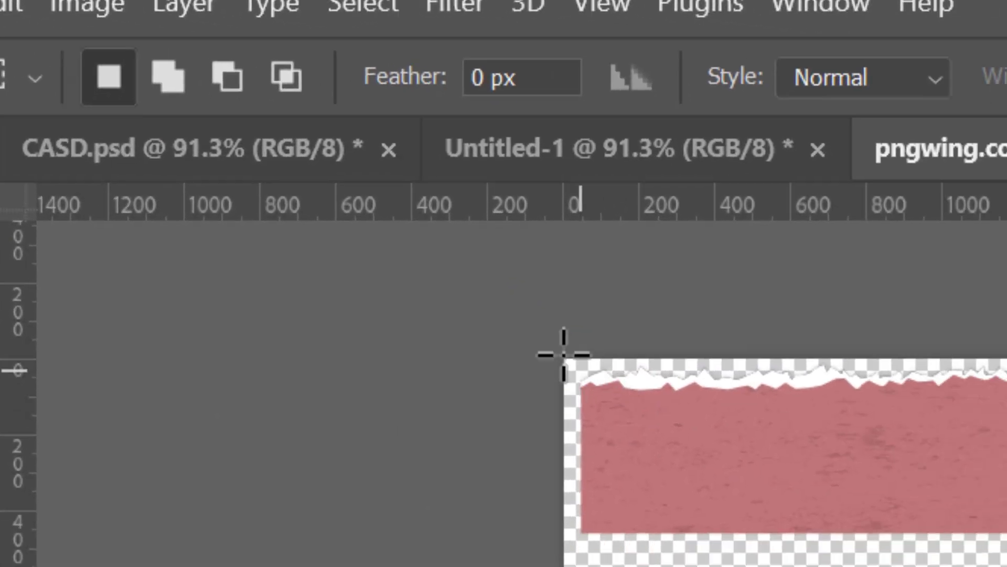
drag(780, 405, 911, 421)
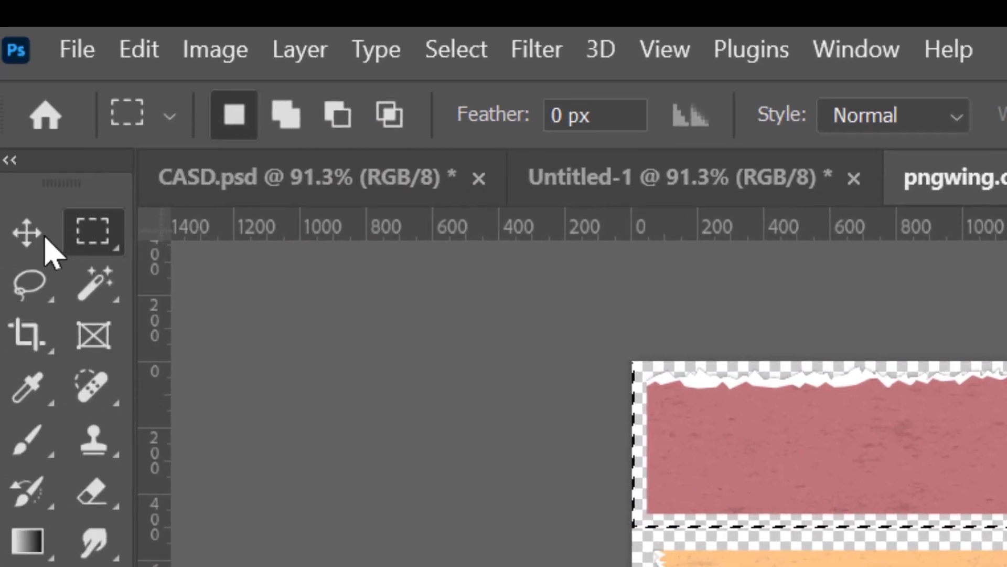
click(31, 234)
drag(939, 337, 788, 566)
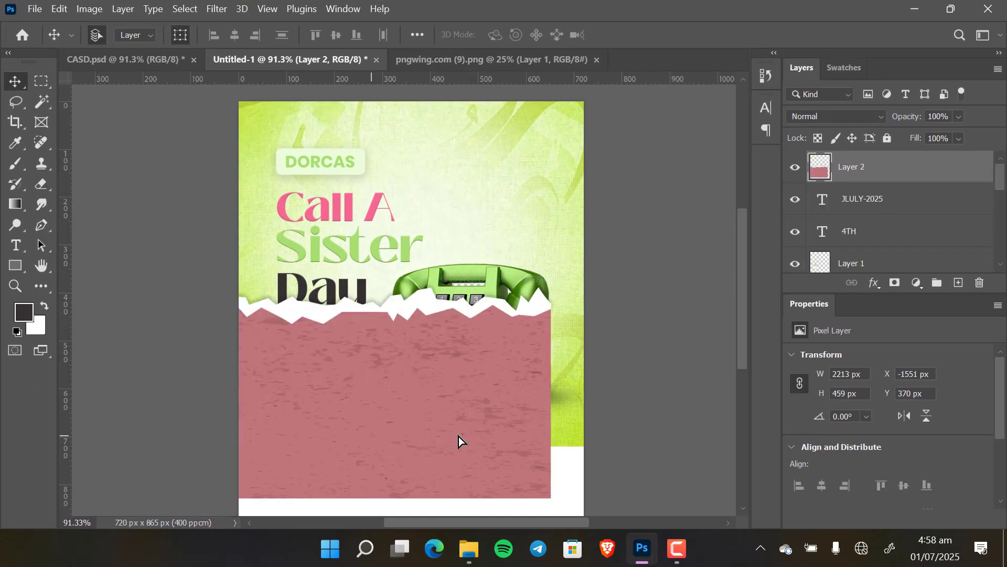
Scale the torn-paper strip down to about 895 px wide and place it across the bottom of the flyer, covering the white area
drag(458, 436, 541, 433)
drag(202, 292, 252, 400)
drag(287, 441, 483, 479)
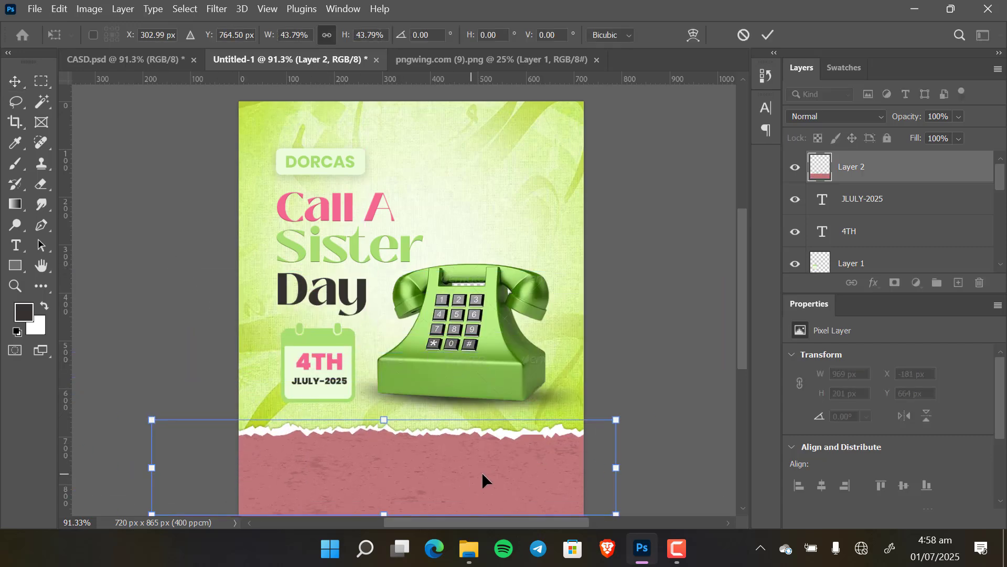
drag(580, 423, 563, 338)
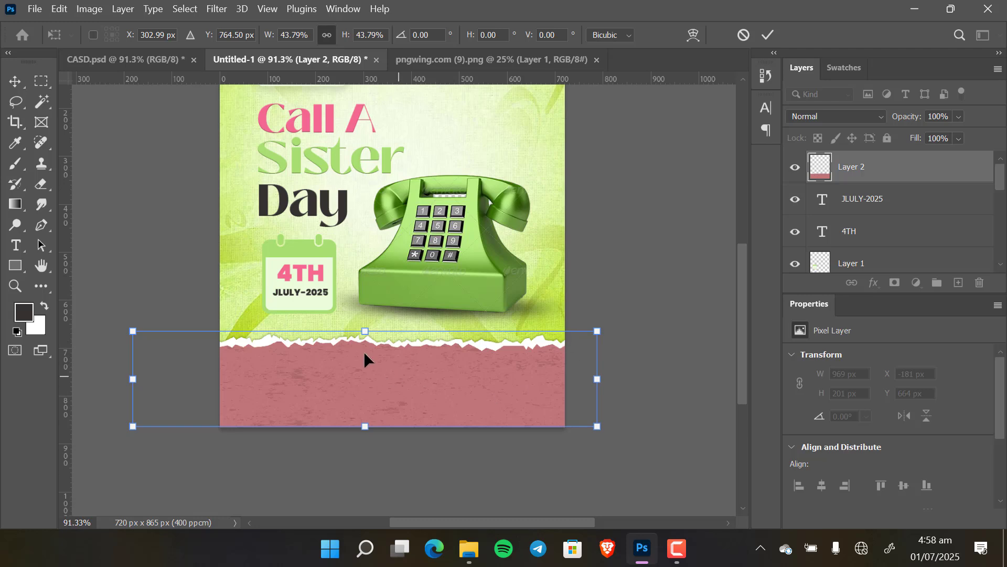
drag(367, 331, 375, 339)
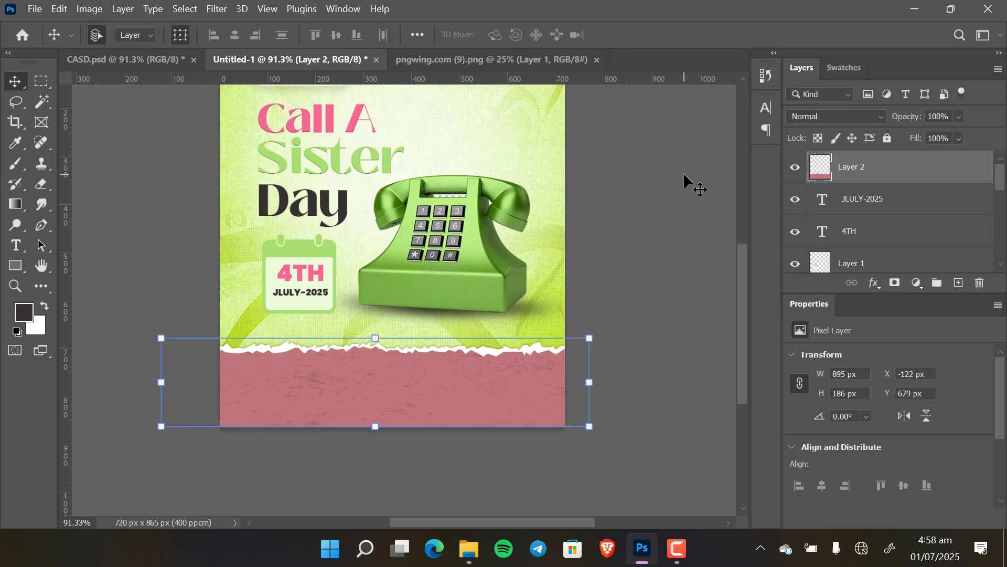
click(682, 173)
Apply a Color Overlay to the torn-paper strip in Layer 2 using the pale green TK COLORS swatch
drag(389, 279, 435, 336)
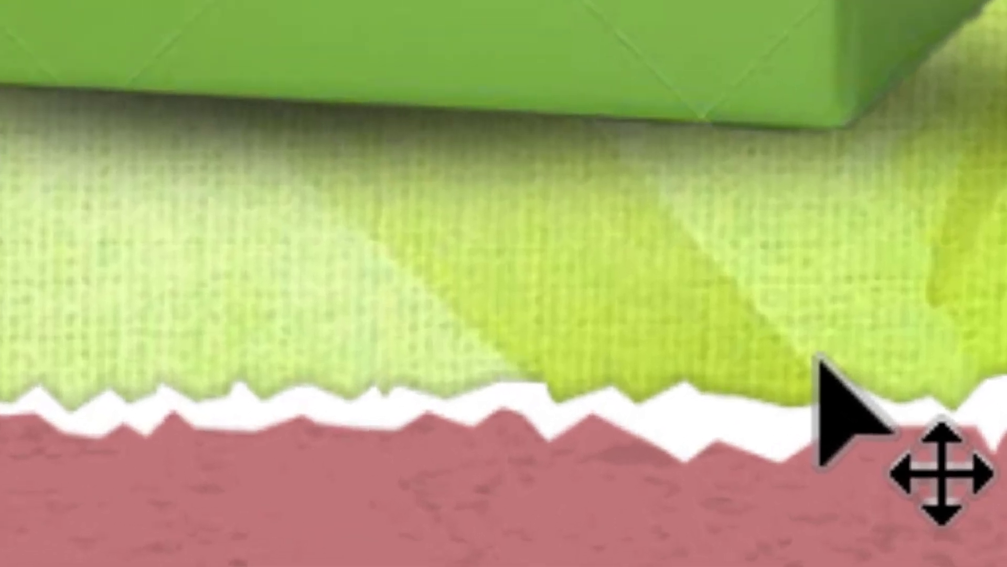
key(ctrl+t)
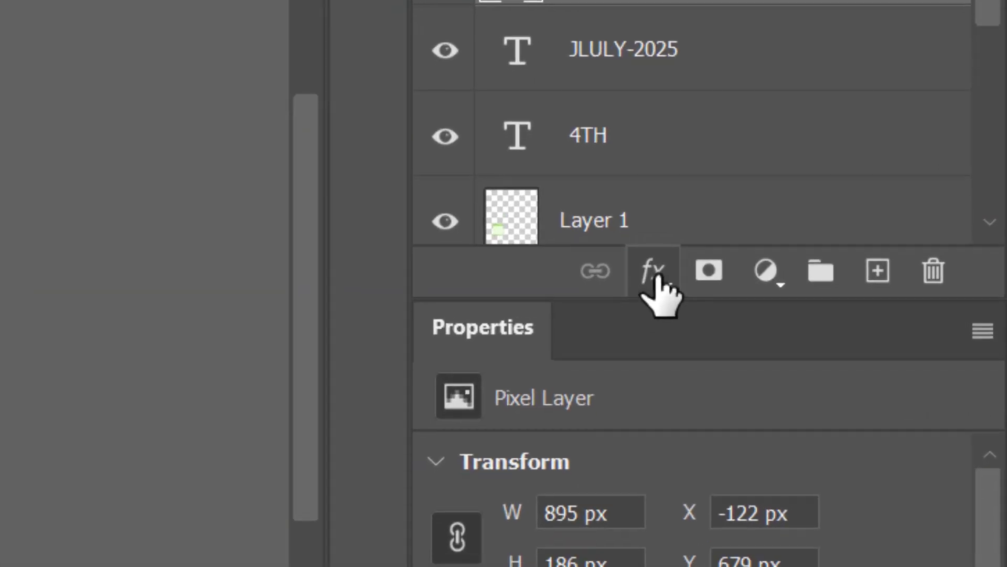
click(799, 281)
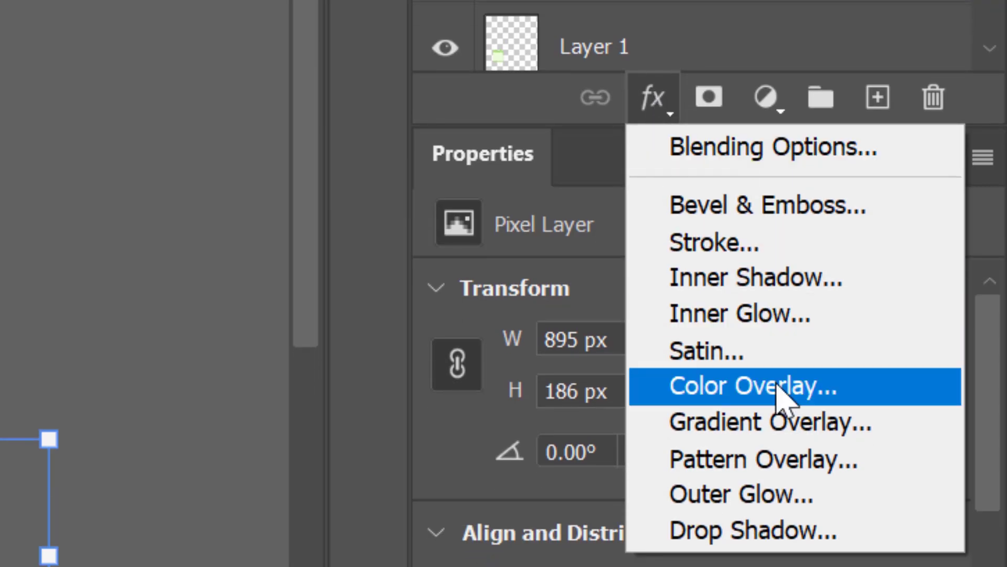
click(782, 388)
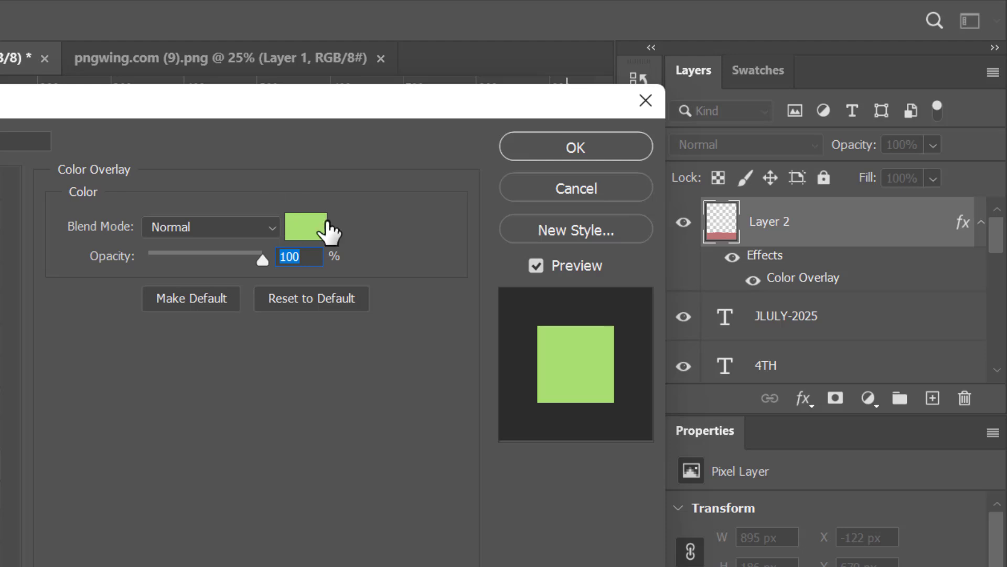
click(317, 231)
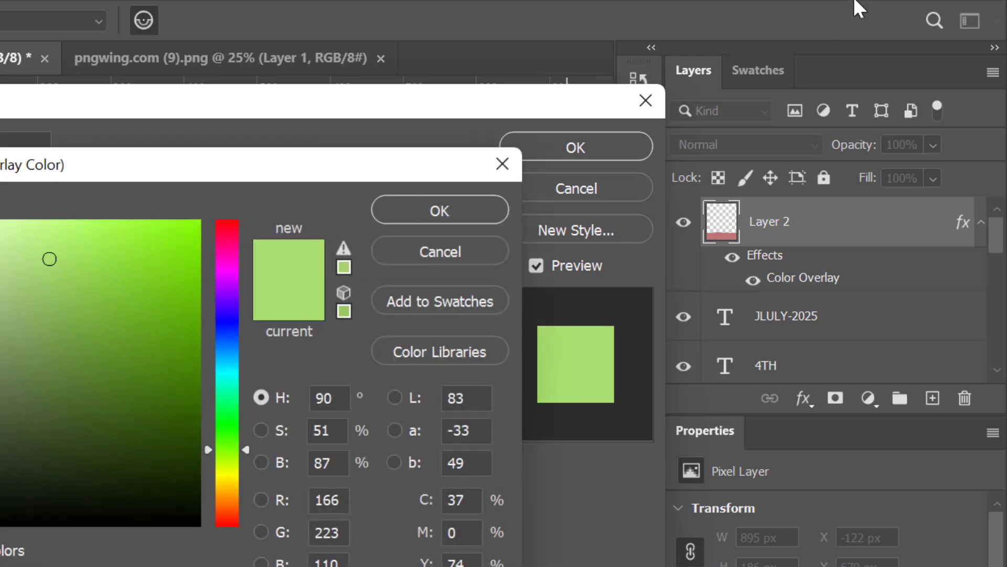
click(755, 68)
click(821, 358)
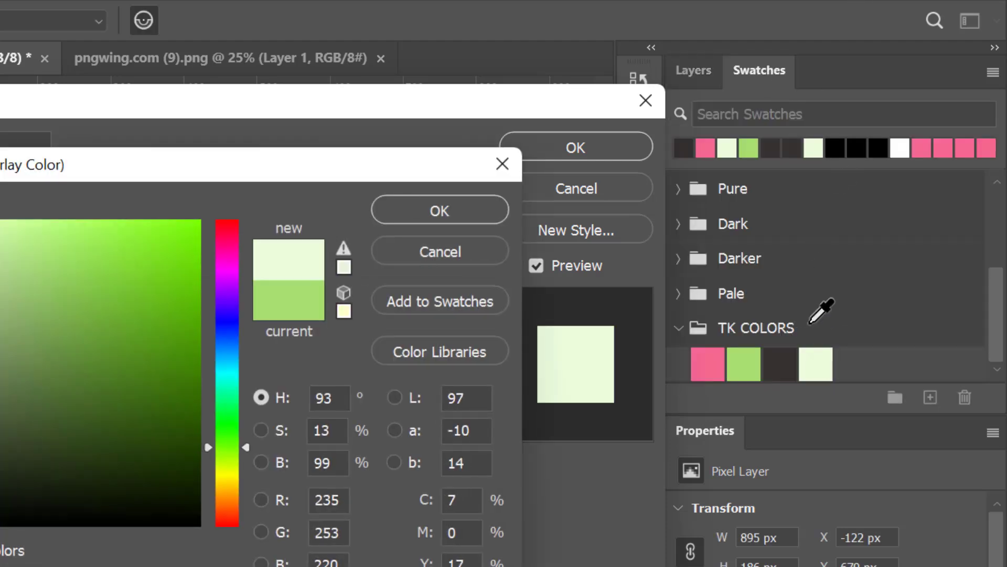
click(448, 220)
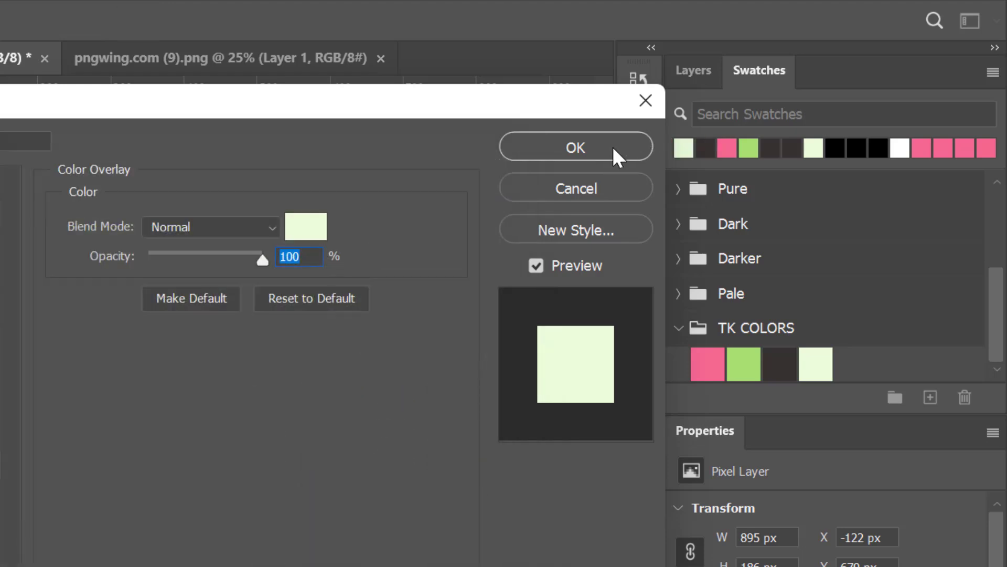
click(613, 156)
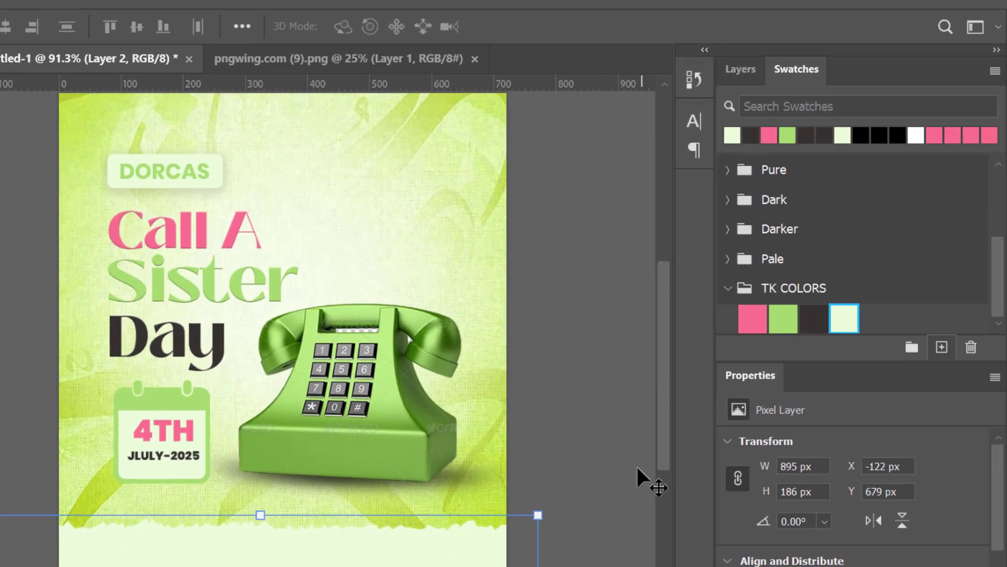
click(553, 545)
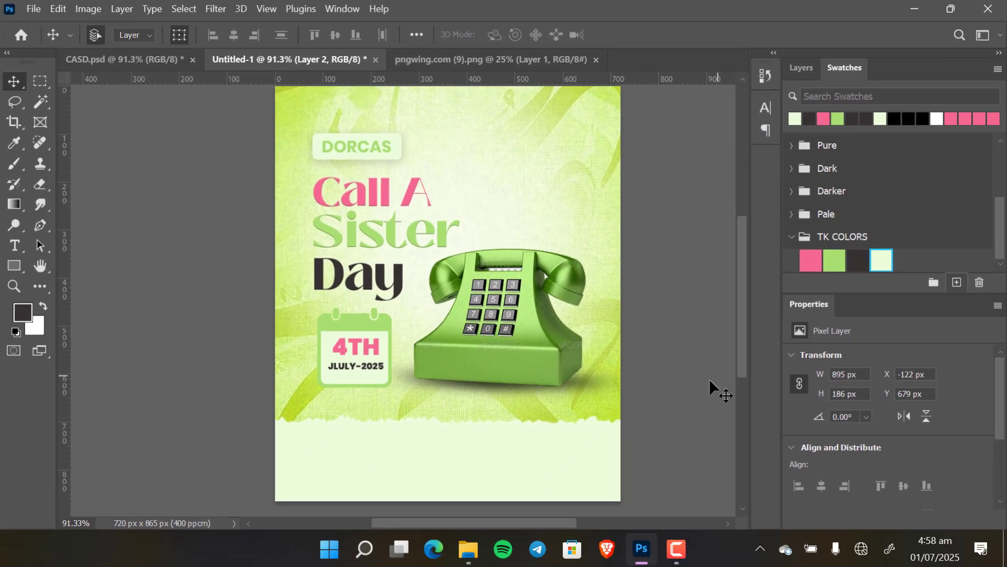
Shift the torn-paper strip down slightly, to a Y position of 686 px
click(495, 451)
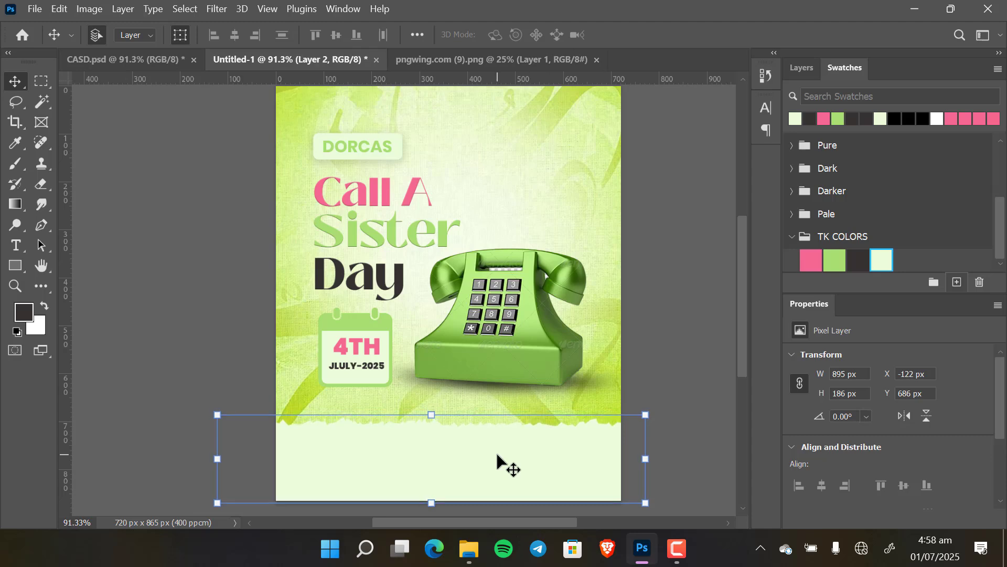
click(715, 243)
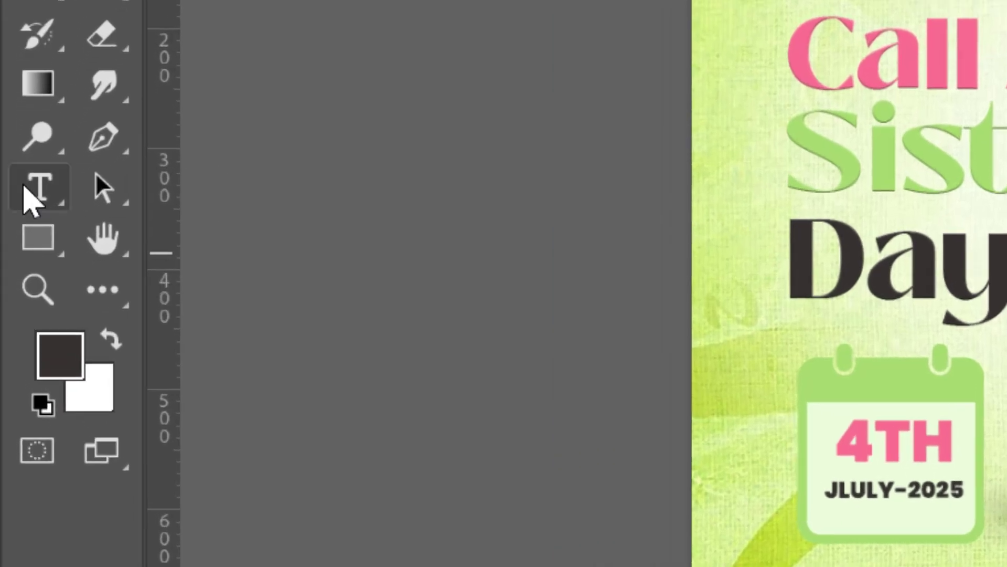
Paste the three-line instructions starting "Call as many sisters as you can through out the day." into a Poppins Regular text box on the strip
click(31, 195)
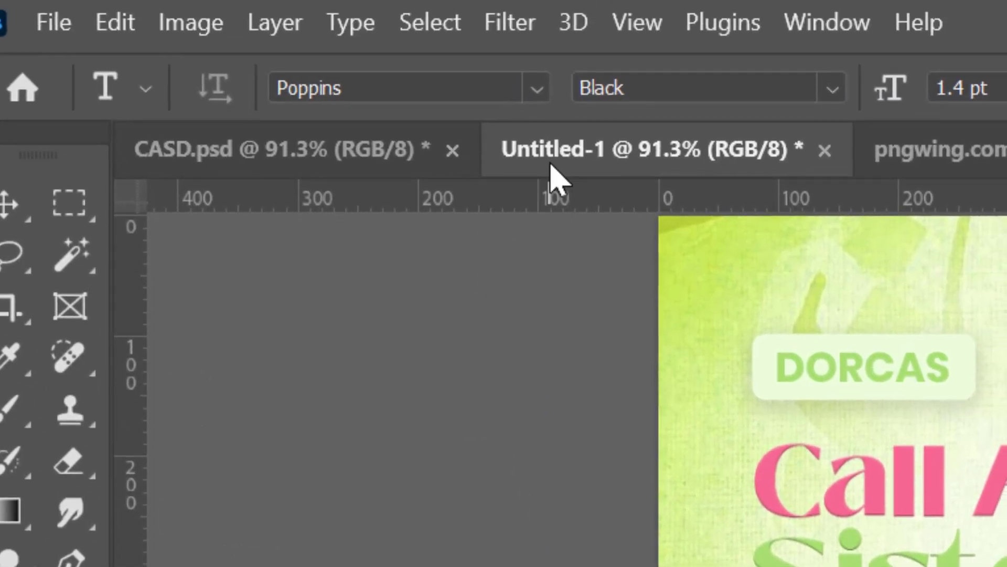
click(828, 90)
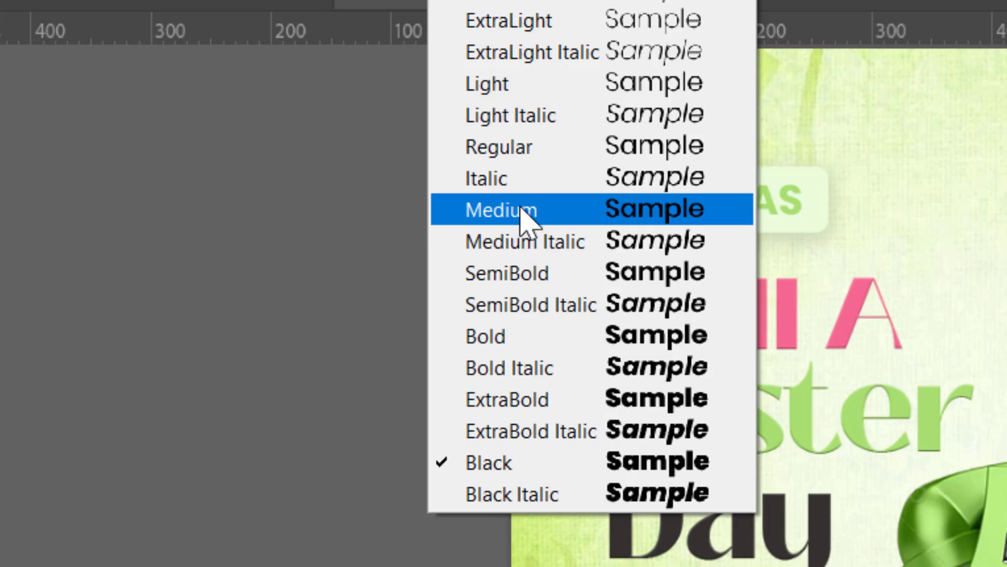
click(511, 148)
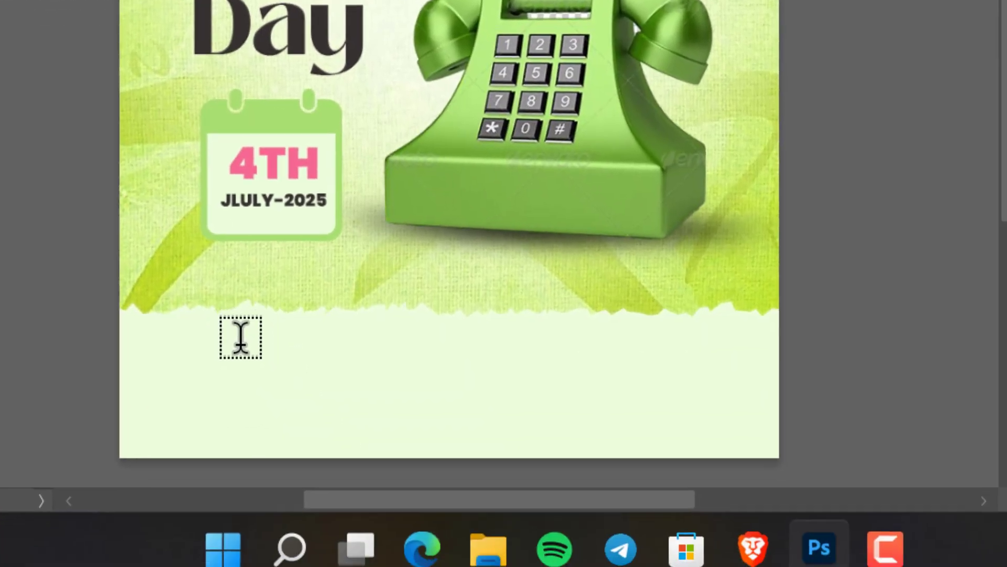
drag(231, 345, 666, 423)
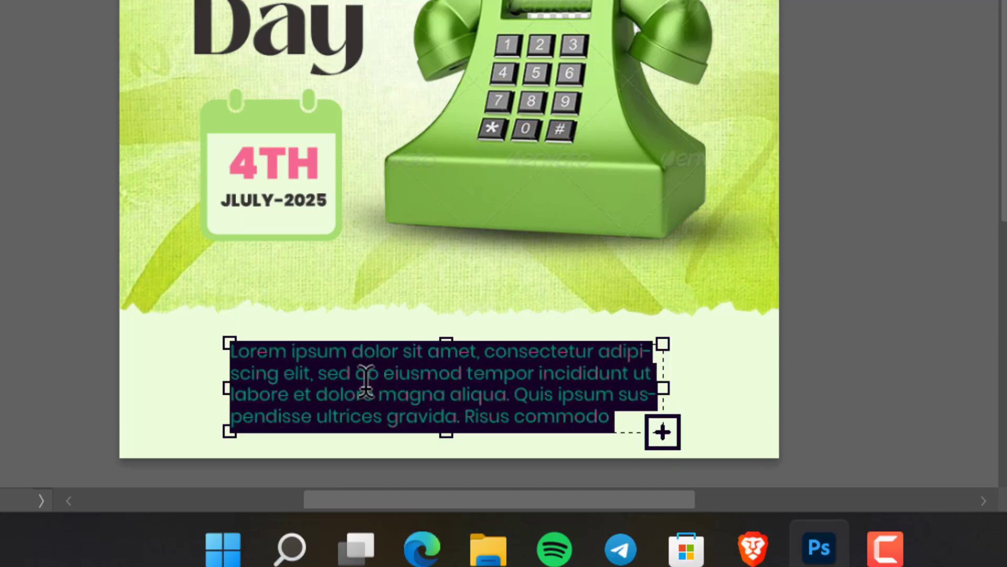
right_click(365, 381)
click(409, 195)
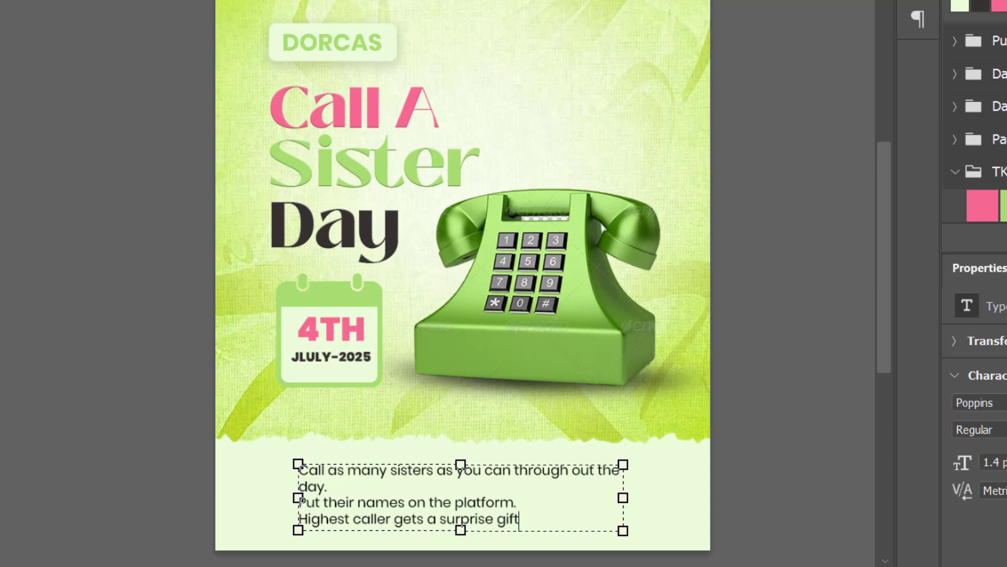
Widen the paragraph's text box so its first sentence fits on one line, and nudge the text down slightly
drag(627, 502, 675, 510)
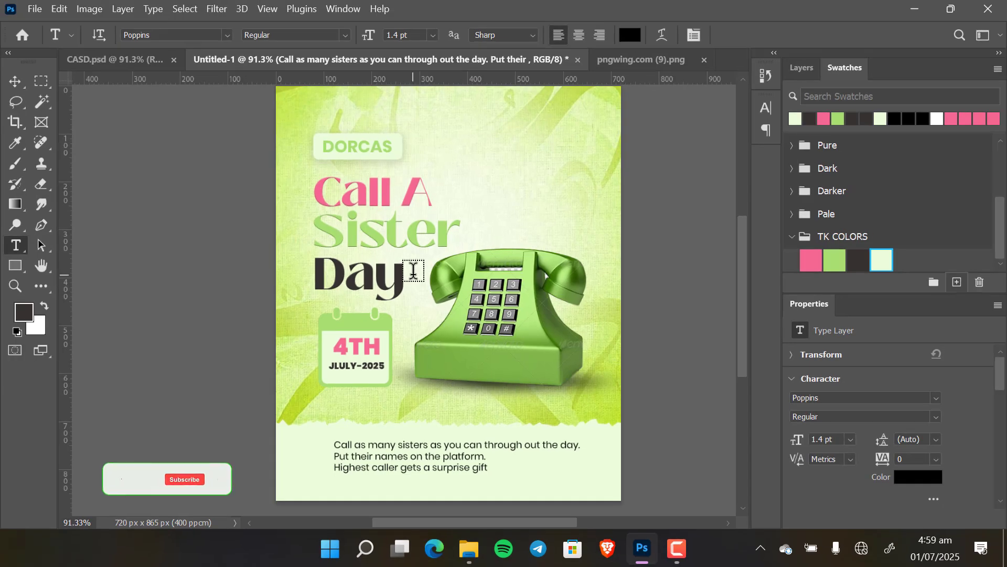
key(v)
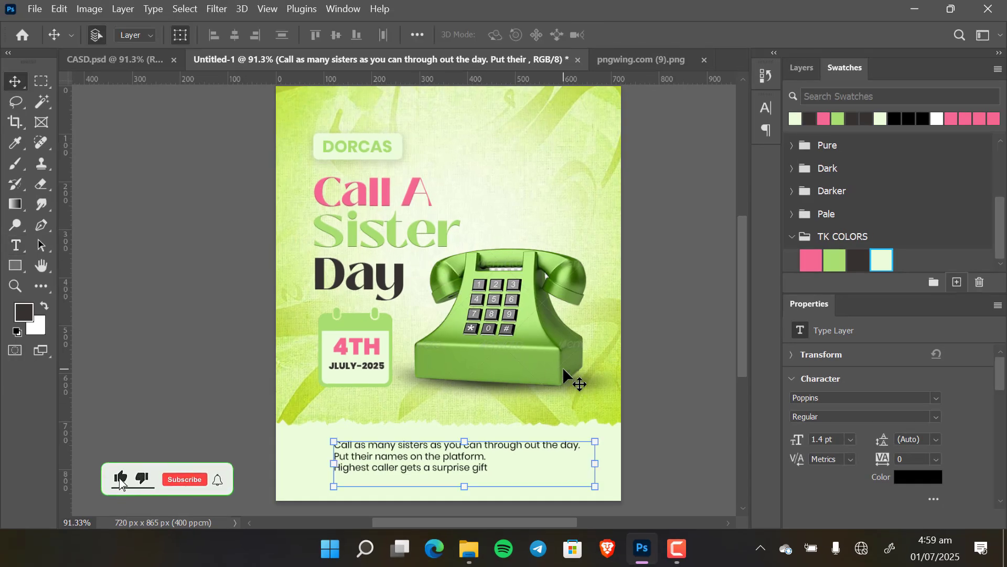
key(Down)
key(Down)
key(Down)
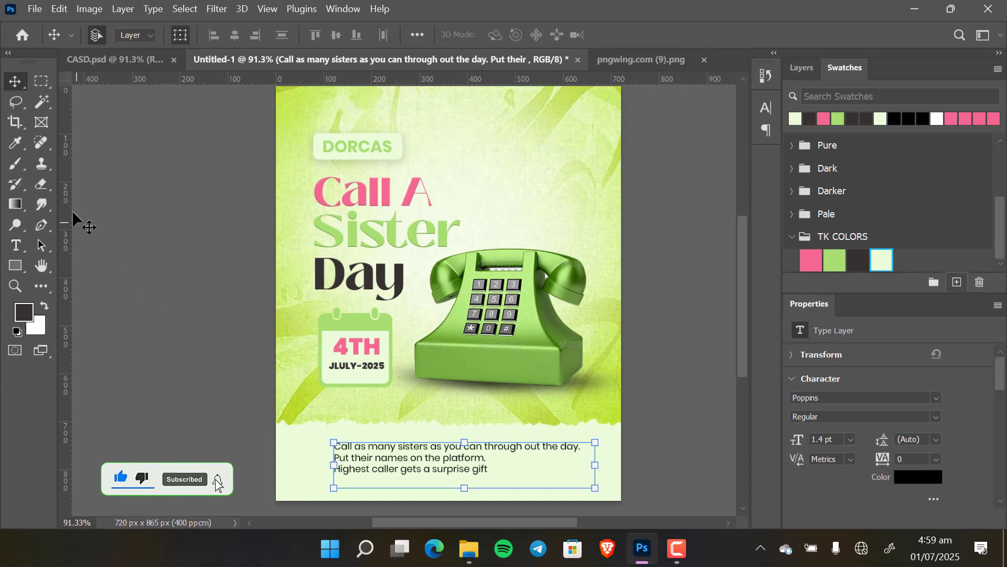
Place a vertical guide along the left edge of the "Call A Sister Day" headline
drag(71, 209, 346, 250)
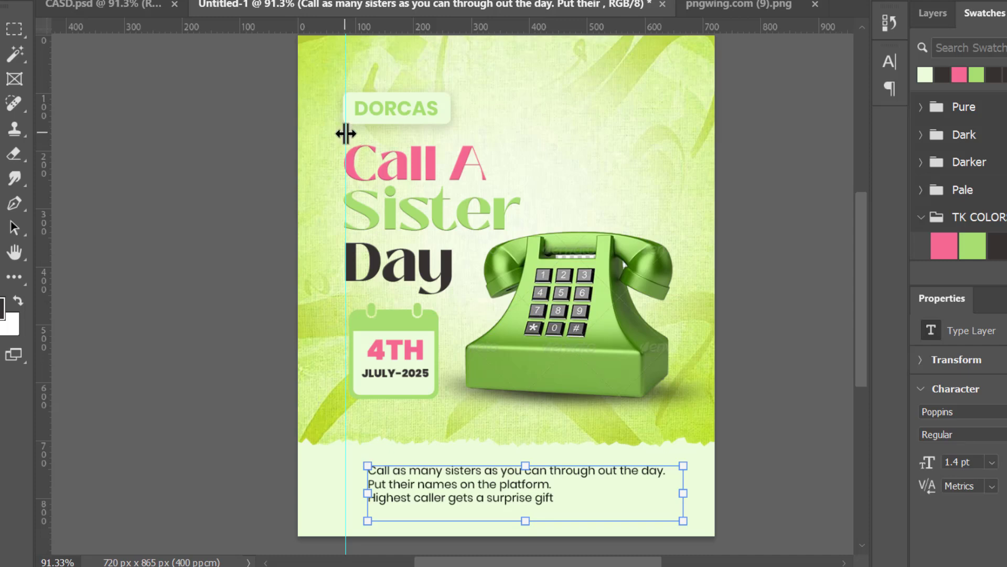
drag(344, 133, 345, 133)
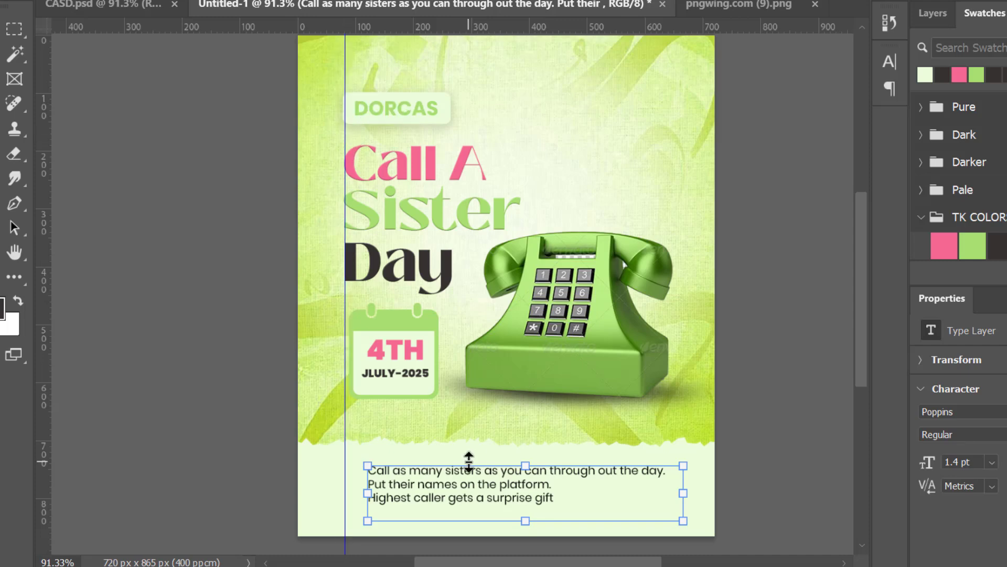
click(774, 338)
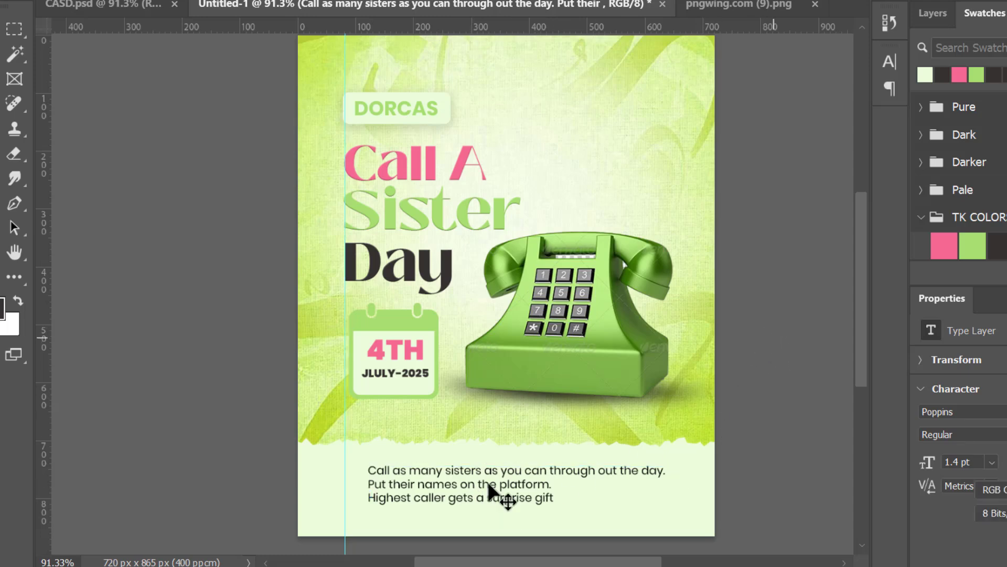
Nudge the paragraph on the strip left until its left edge lines up with the vertical guide
click(401, 473)
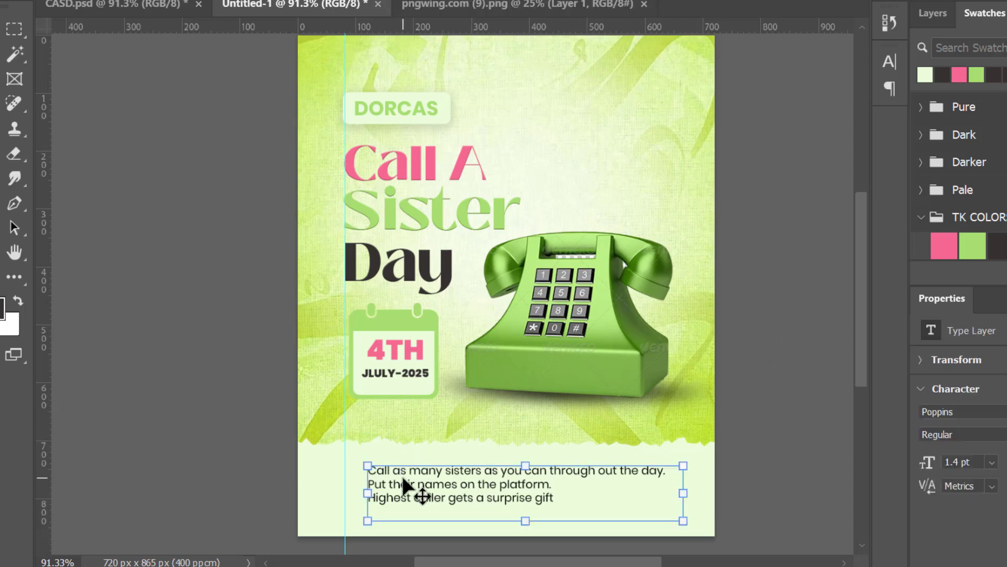
key(Left)
key(Left)
key(Left)
key(Left)
key(Left)
key(Left)
key(Left)
key(Left)
key(Left)
key(Left)
key(Left)
key(Left)
key(Left)
key(Left)
key(Left)
key(Left)
key(Left)
key(Left)
key(Left)
key(Left)
key(Left)
key(Left)
key(Left)
key(Left)
key(Left)
key(Left)
key(Left)
key(Left)
key(Left)
key(Left)
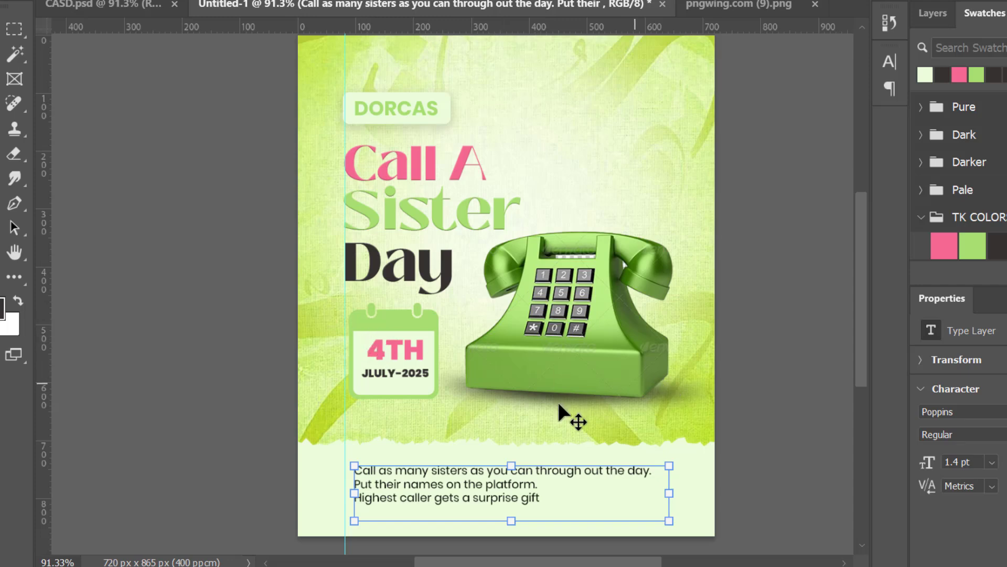
click(924, 16)
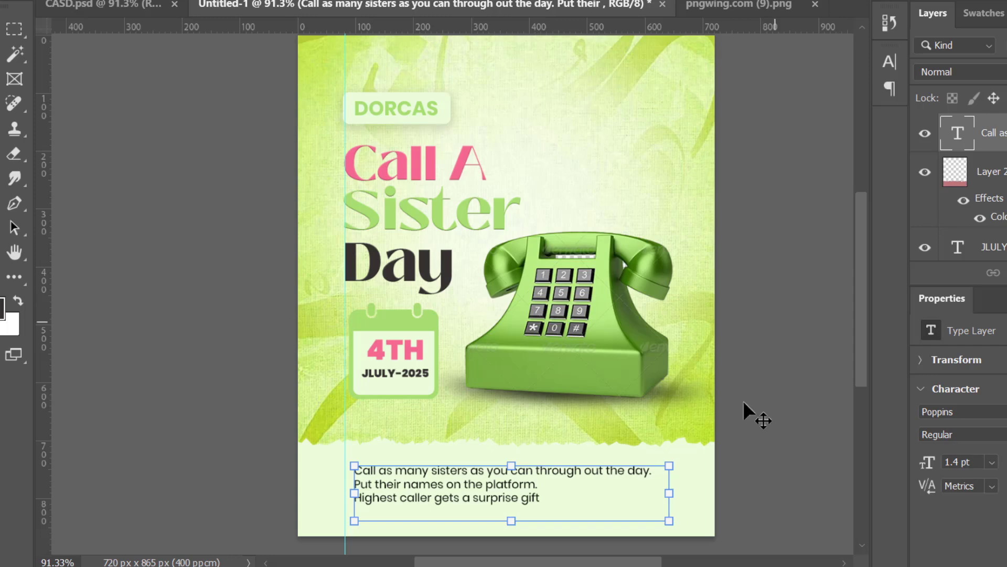
click(777, 434)
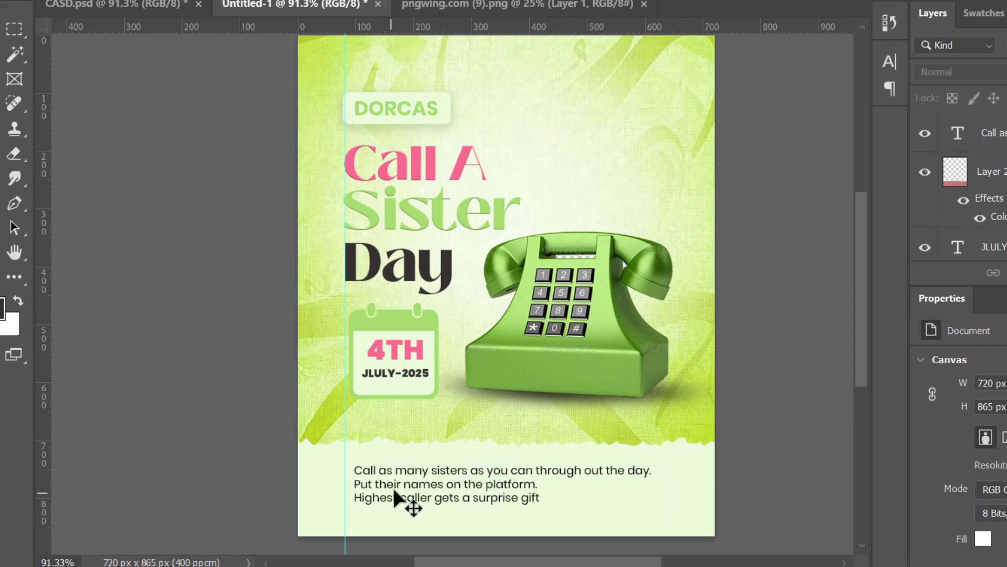
click(416, 474)
key(Left)
key(Left)
key(Left)
key(Left)
key(Left)
key(Left)
key(Left)
key(Left)
key(Left)
key(Left)
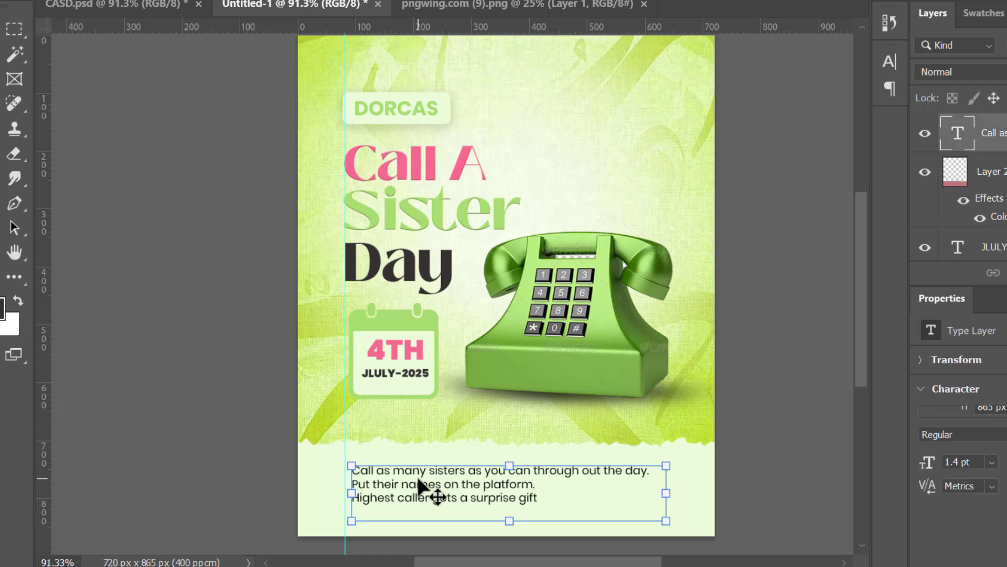
key(Left)
key(Left)
key(Left)
key(Left)
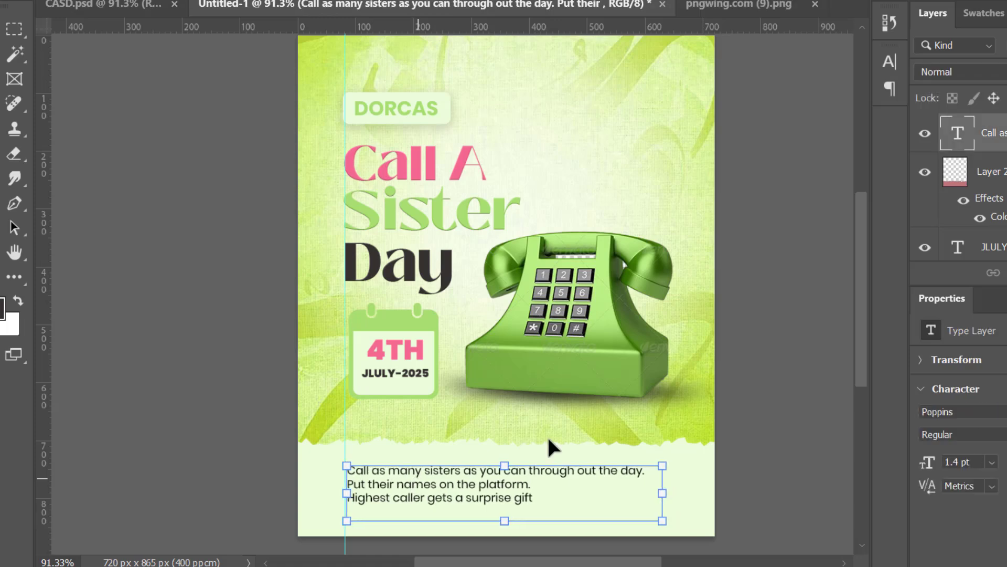
click(776, 291)
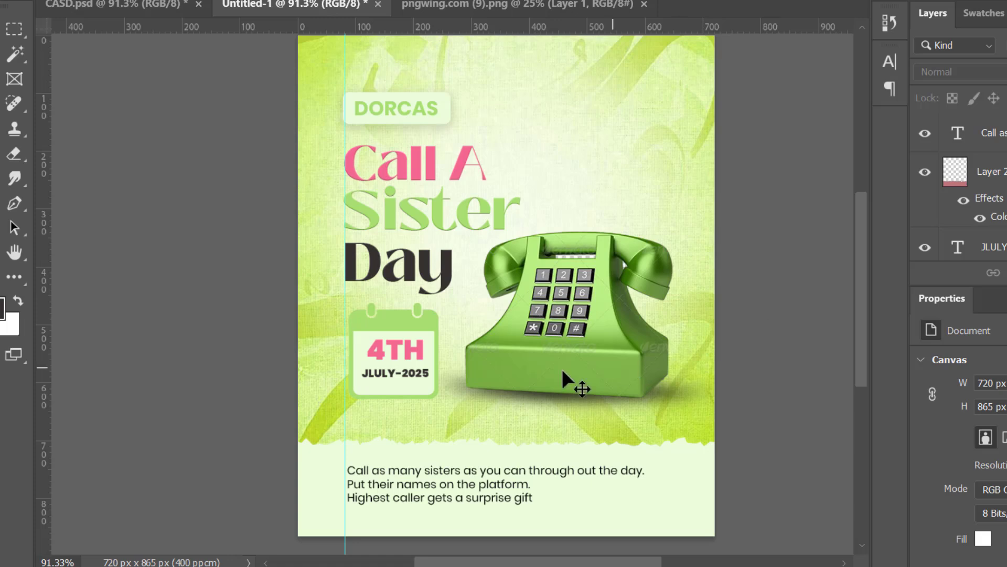
Nudge the paragraph back right so it starts slightly inside the guide, close to the calendar's left edge
click(443, 479)
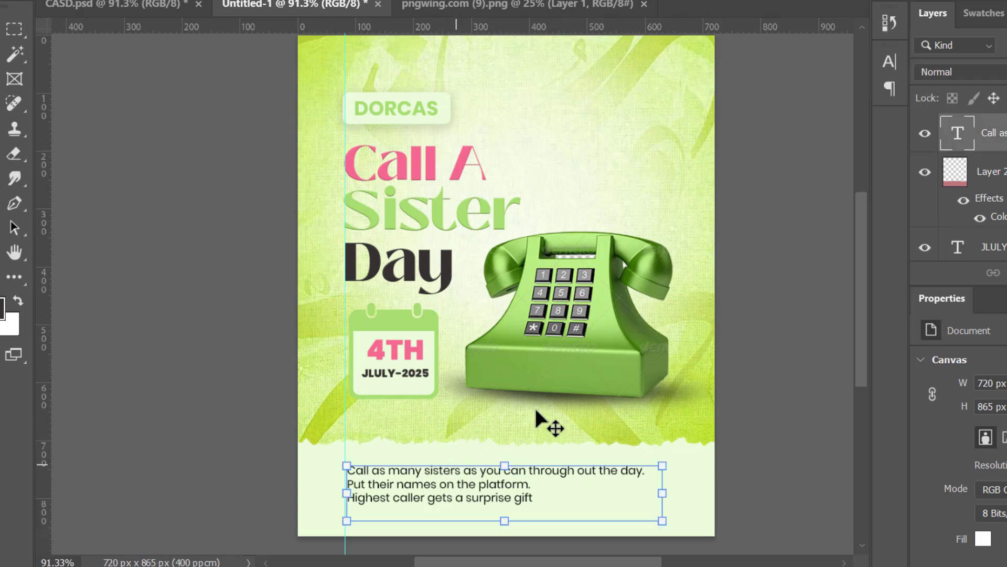
key(Right)
key(Right)
key(Right)
key(Right)
key(Right)
key(Right)
key(Right)
key(Right)
key(Right)
key(Right)
key(Right)
key(Right)
key(Right)
key(Right)
key(Right)
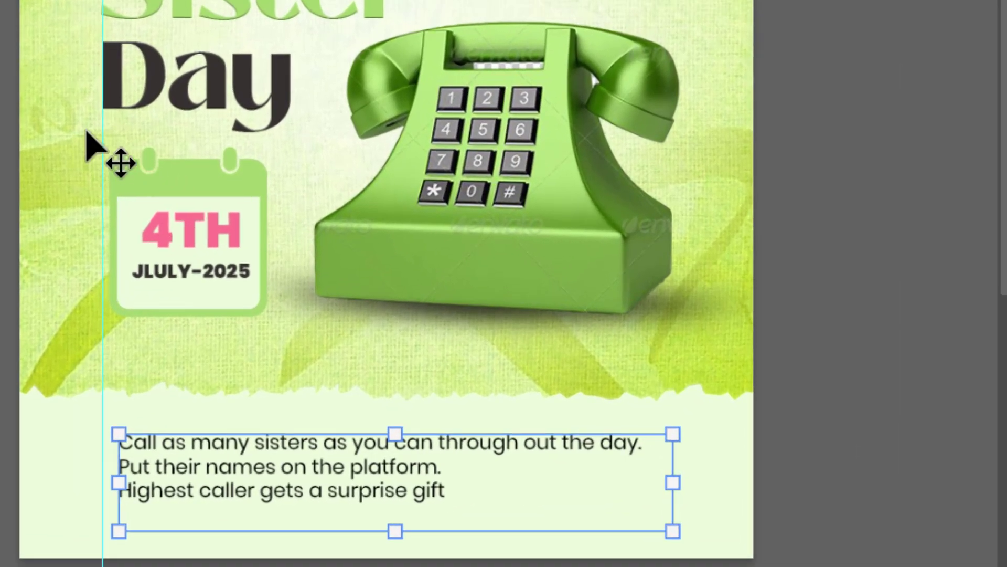
Check the paragraph's left edge with the vertical guide, then remove the guide from the flyer and deselect the text
drag(110, 133, 125, 137)
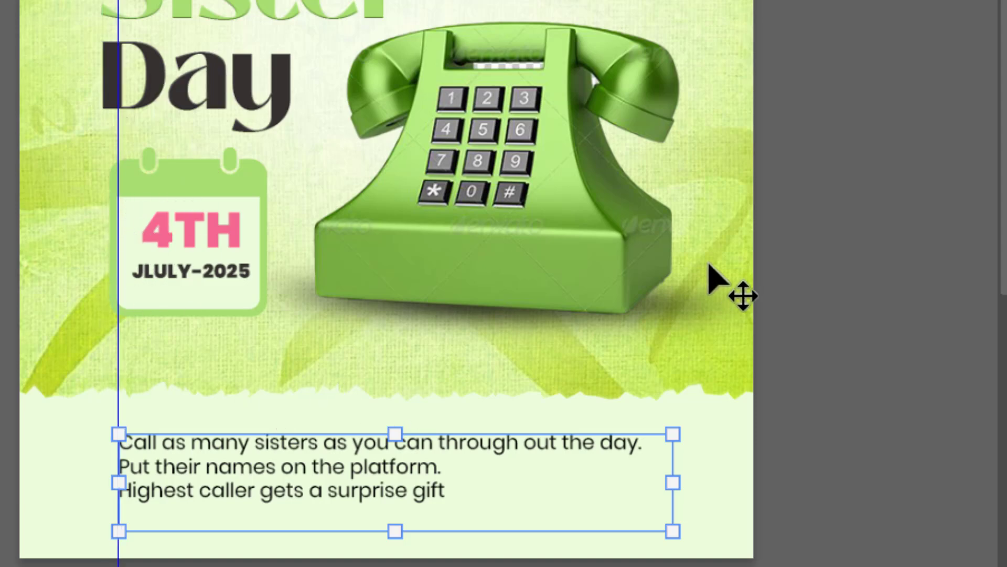
drag(118, 3, 0, 3)
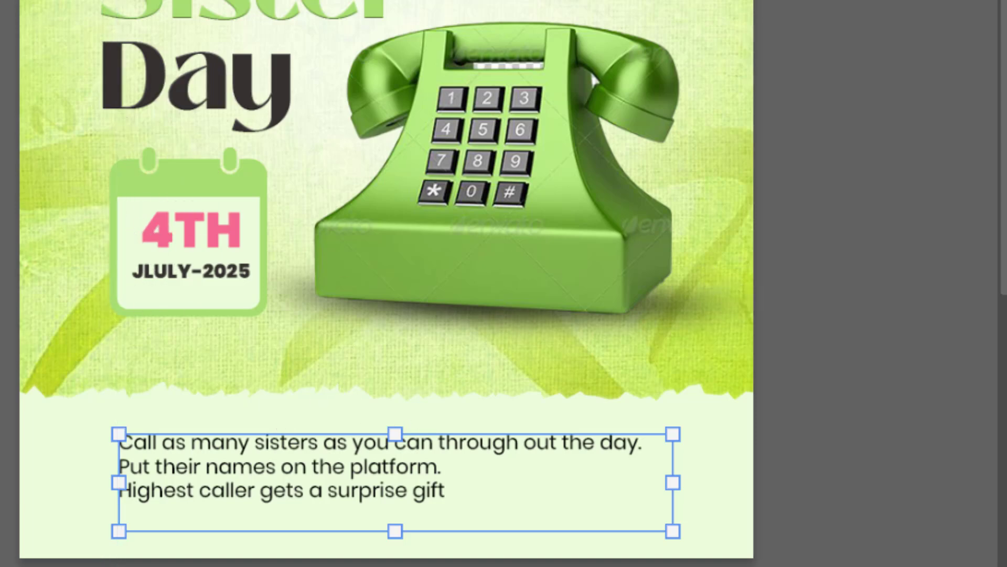
click(864, 83)
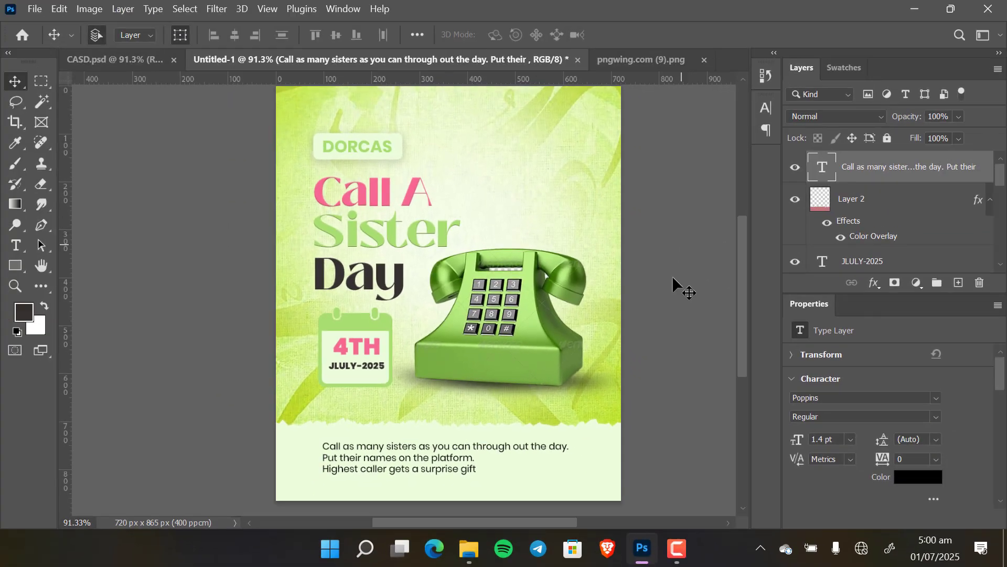
click(673, 278)
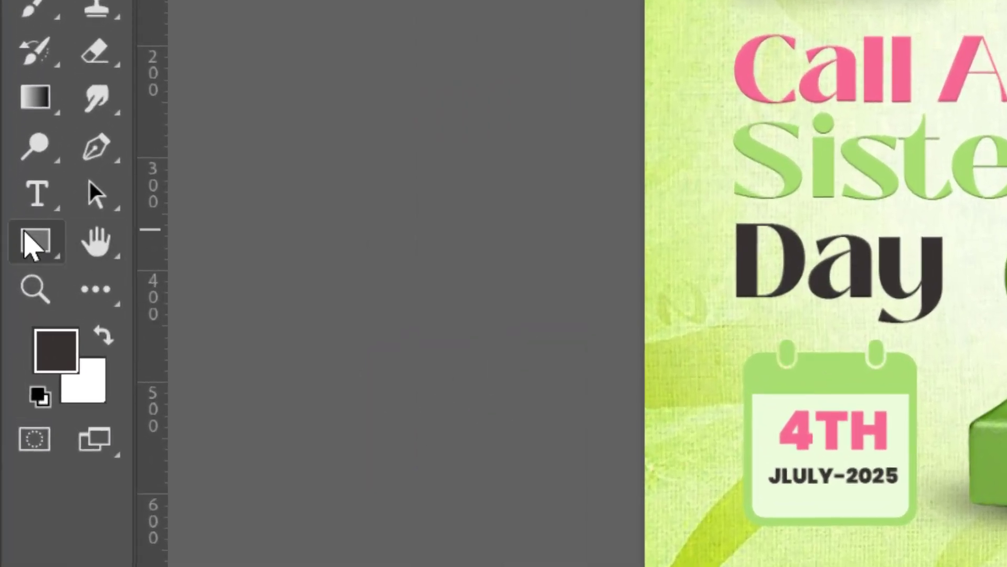
Draw a pink horizontal line about 193 px long beside "Highest caller gets a surprise gift" and nudge it down to Y 793 px
right_click(31, 244)
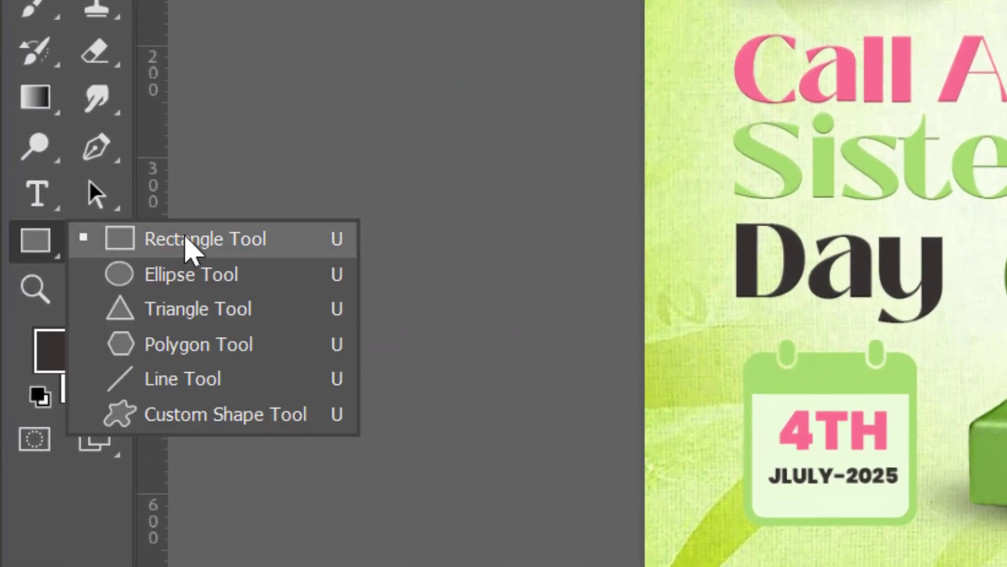
click(173, 379)
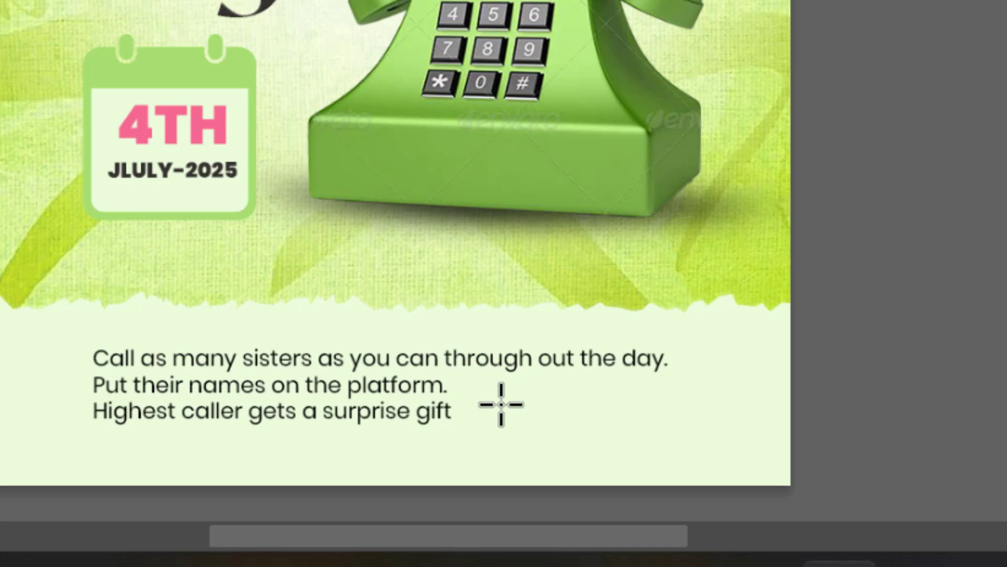
drag(501, 404, 717, 409)
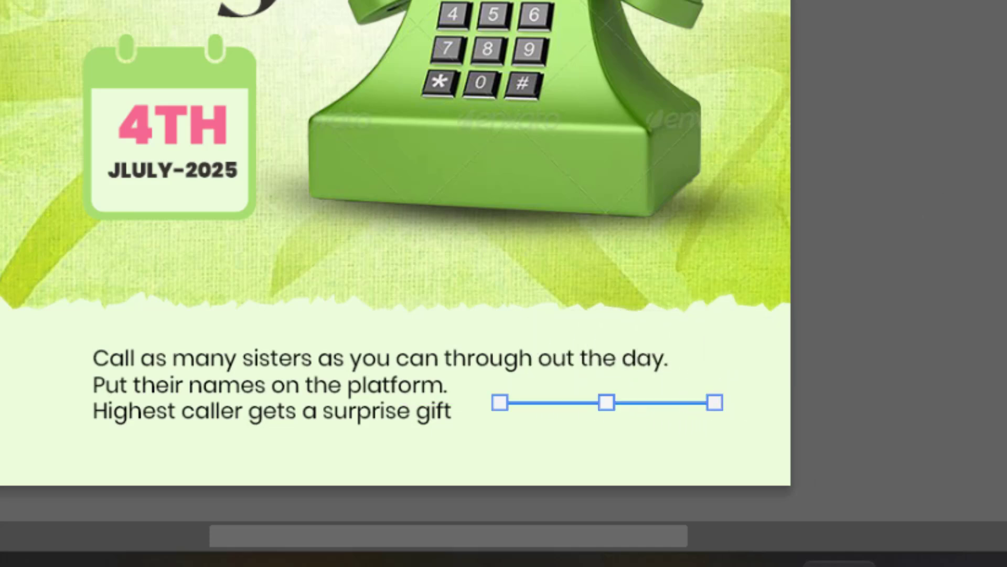
key(v)
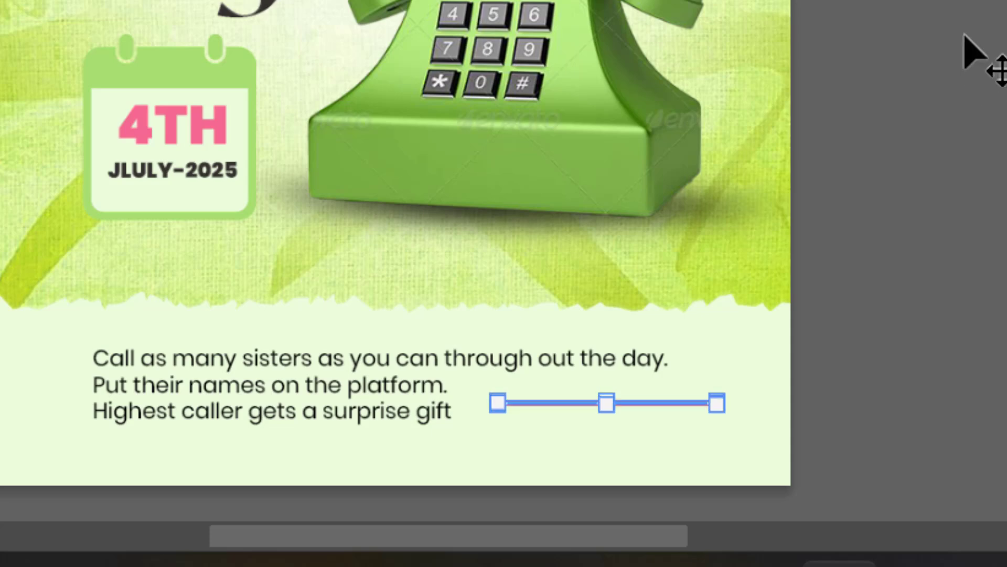
key(Down)
key(Down)
key(Down)
key(Down)
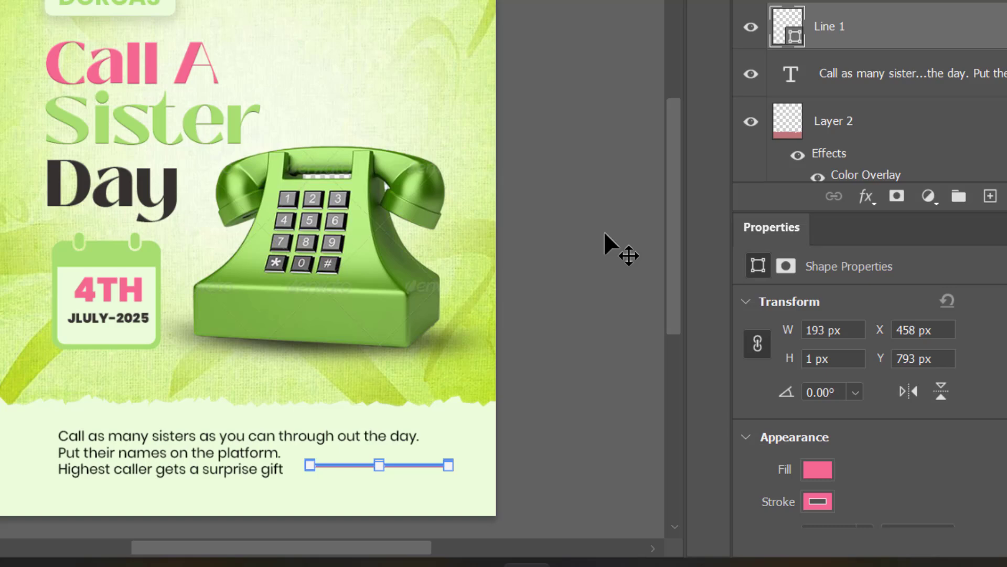
click(605, 234)
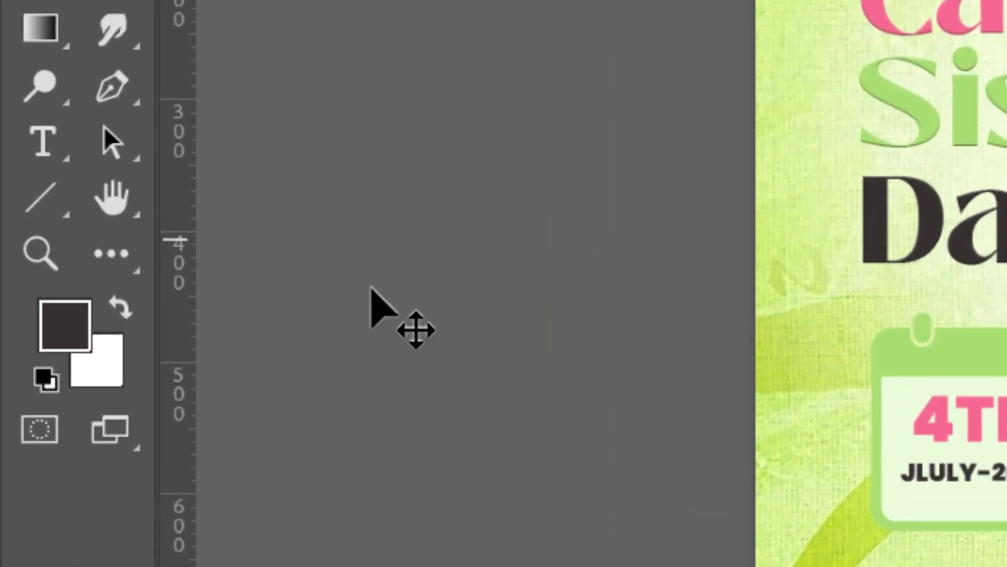
Draw a small circle with the Ellipse tool over the left end of the pink line
click(62, 211)
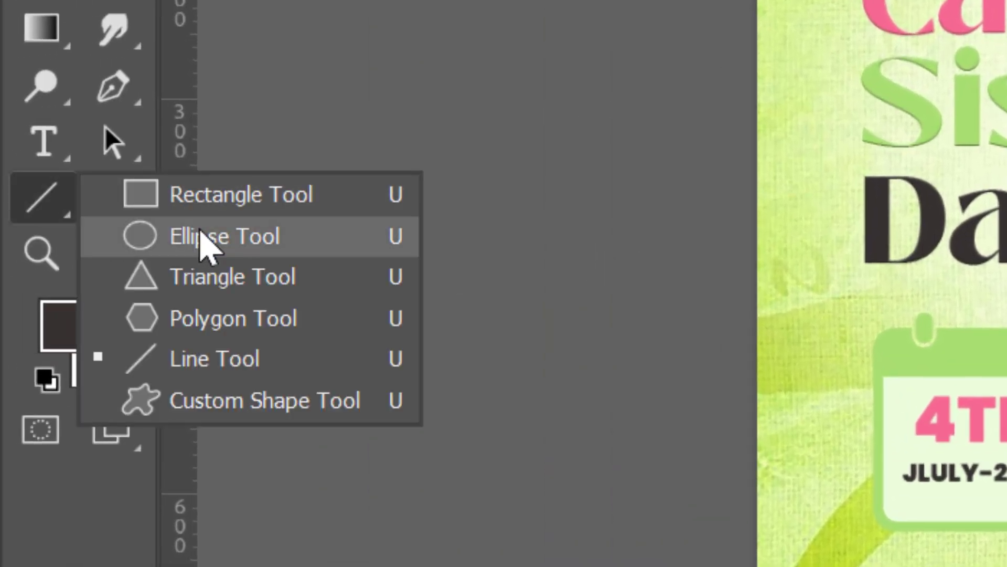
click(201, 235)
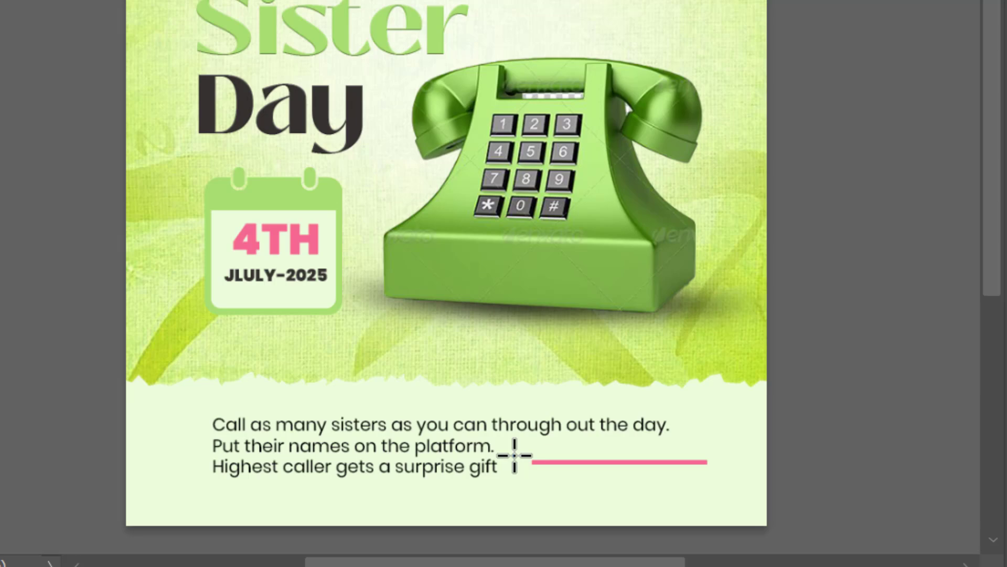
drag(514, 454, 536, 473)
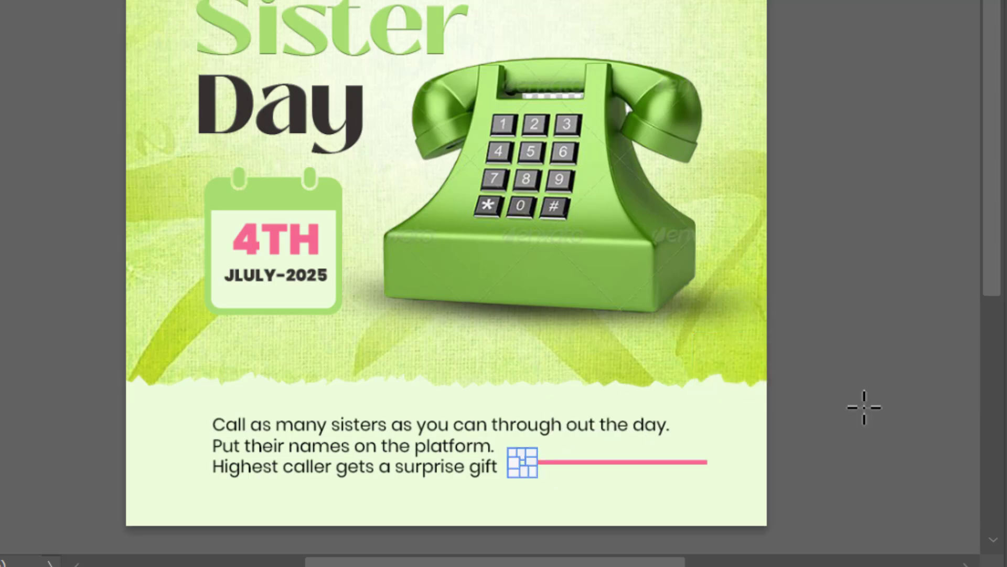
Hide the transform controls and deselect the circle to check the pink line with its dot
key(v)
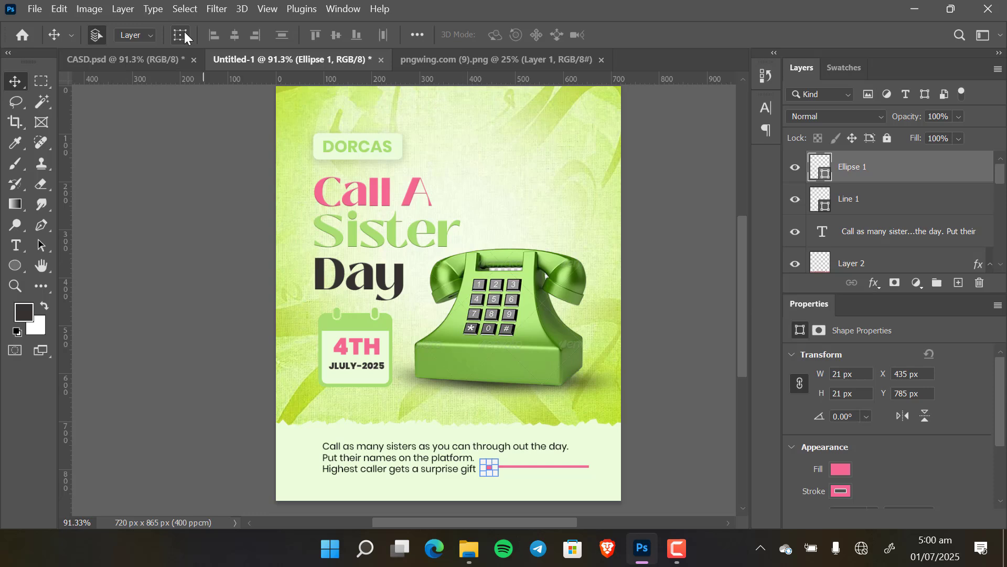
click(181, 35)
click(701, 310)
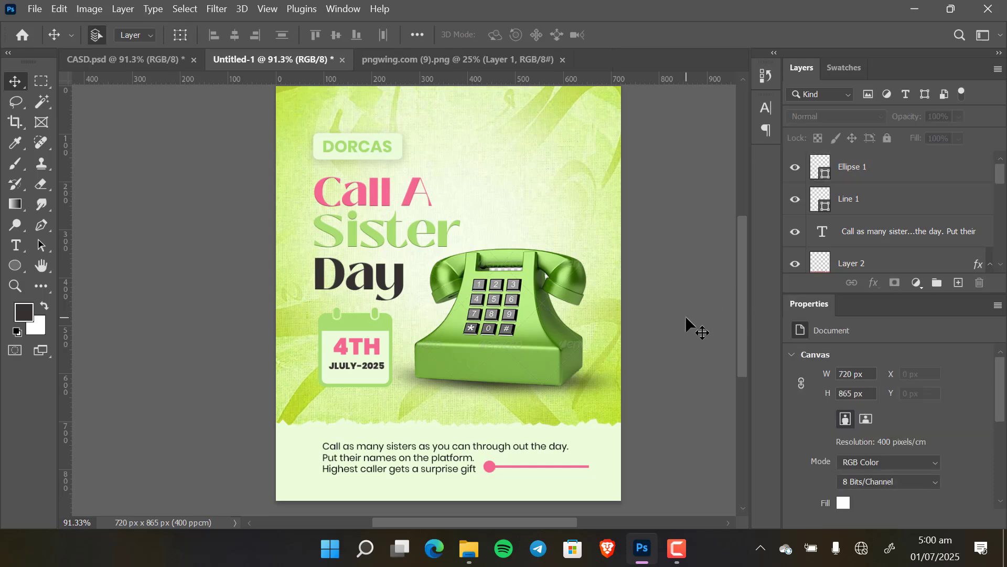
drag(521, 269, 526, 284)
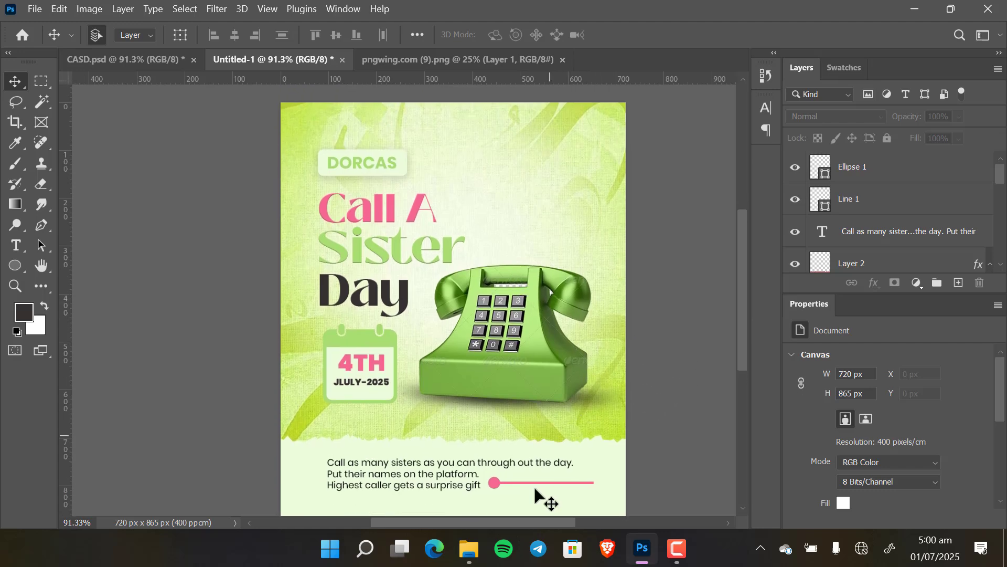
Open the photo "download (3)" from the CASD folder as its own document and close the pngwing.com (9).png document
mouse_move(473, 548)
click(471, 486)
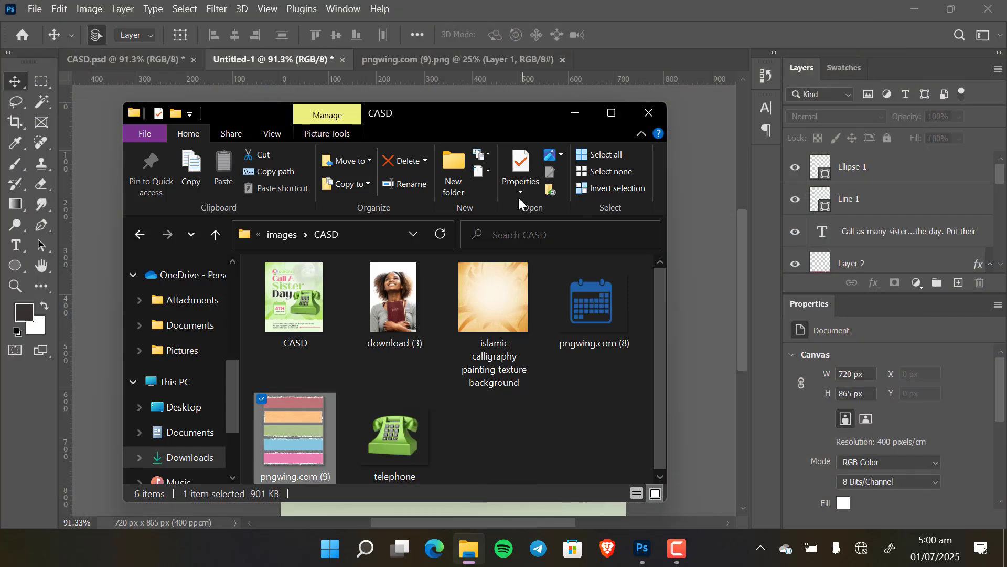
drag(395, 319, 673, 51)
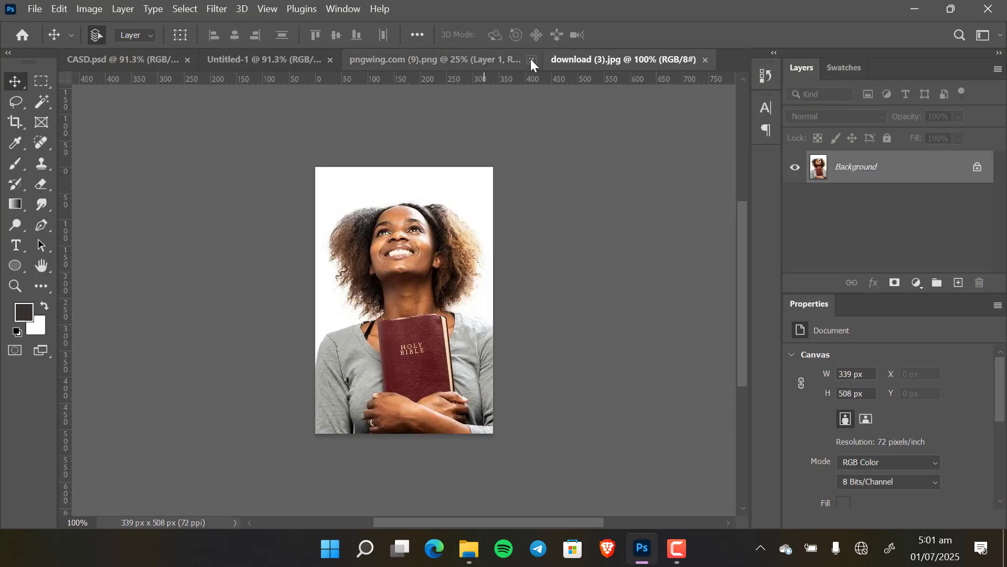
click(532, 60)
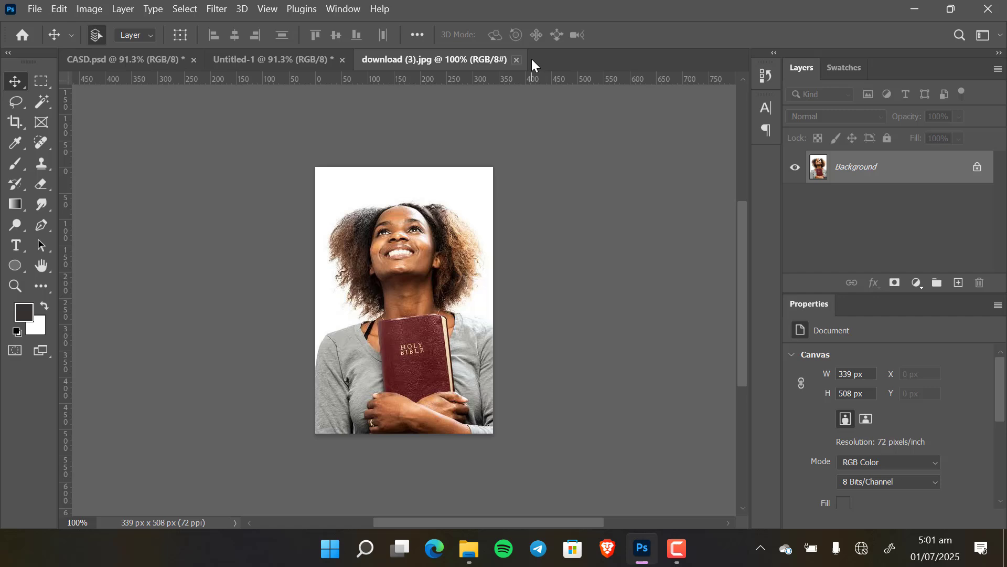
Unlock the photo's background layer and cut the woman out with the Remove Background quick action
click(977, 168)
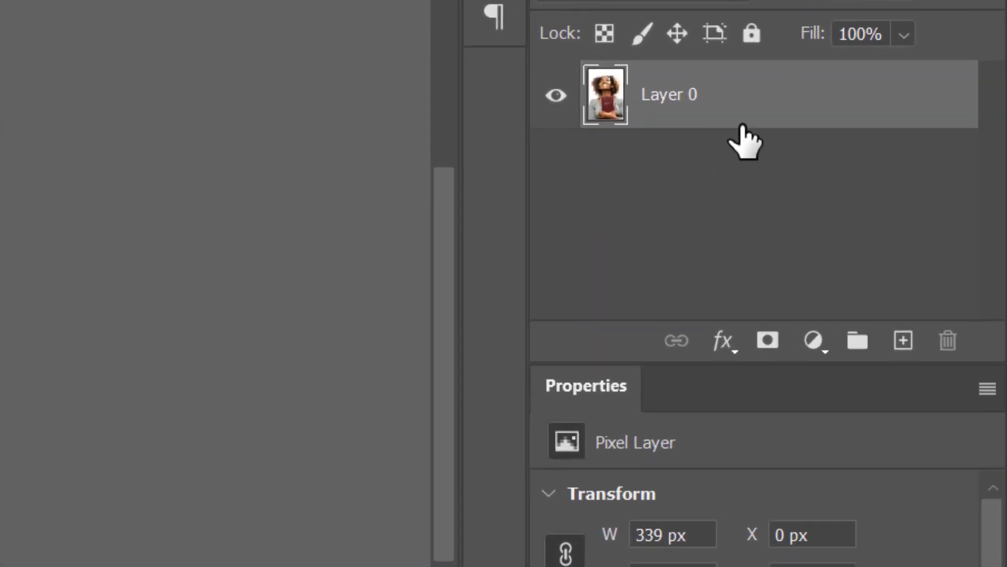
drag(999, 273, 996, 399)
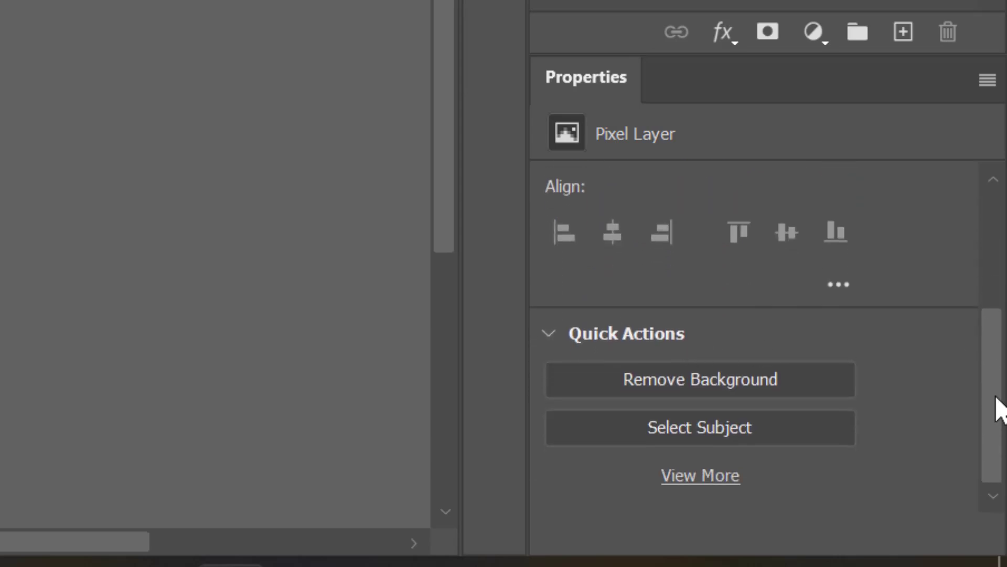
click(697, 378)
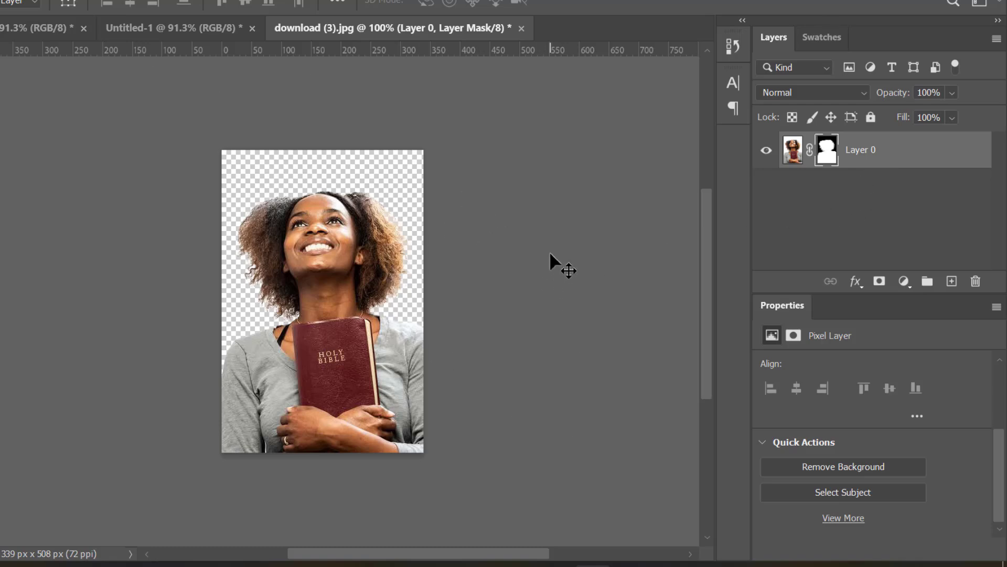
Apply the layer mask to the cut-out woman's layer
drag(349, 257, 364, 271)
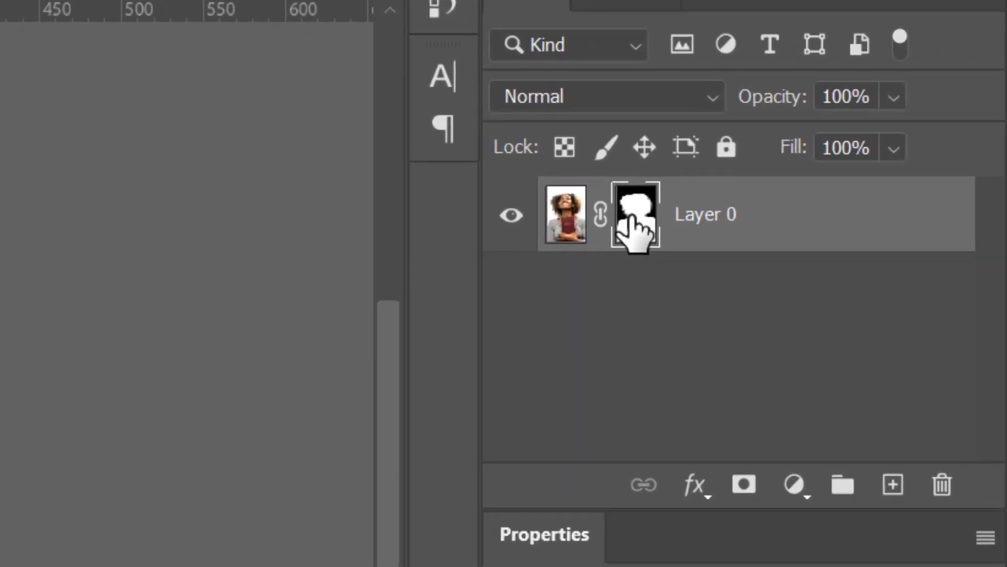
right_click(805, 159)
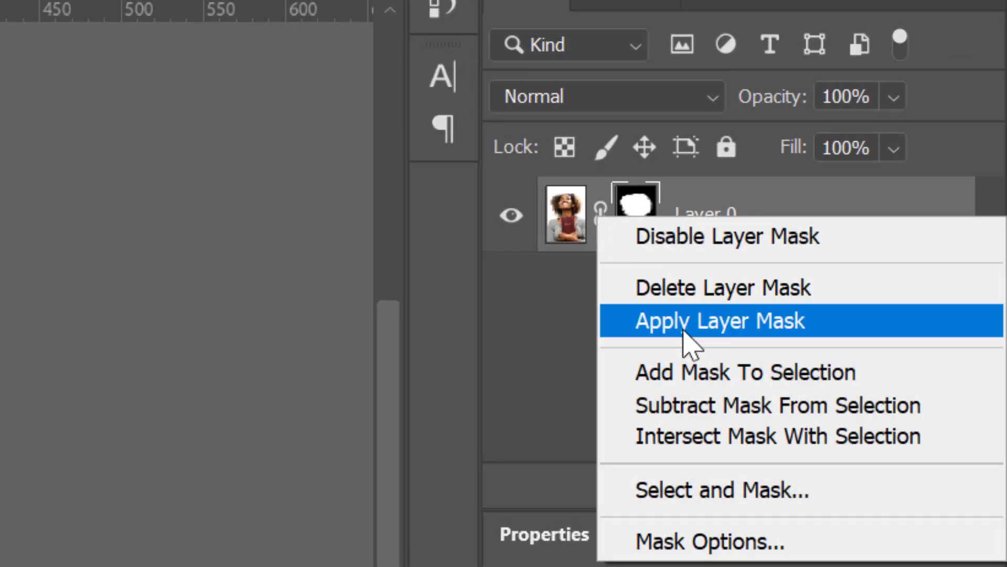
click(697, 329)
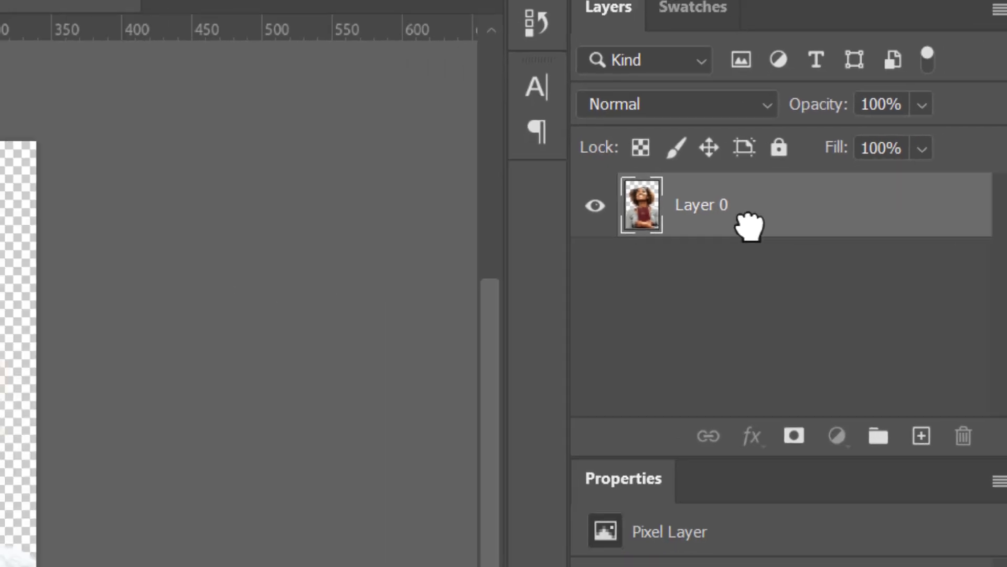
Bring the cut-out woman into the Untitled-1 flyer and enlarge her to about 446 × 582 px over the telephone's upper area
drag(836, 254, 0, 0)
drag(290, 59, 556, 237)
click(162, 37)
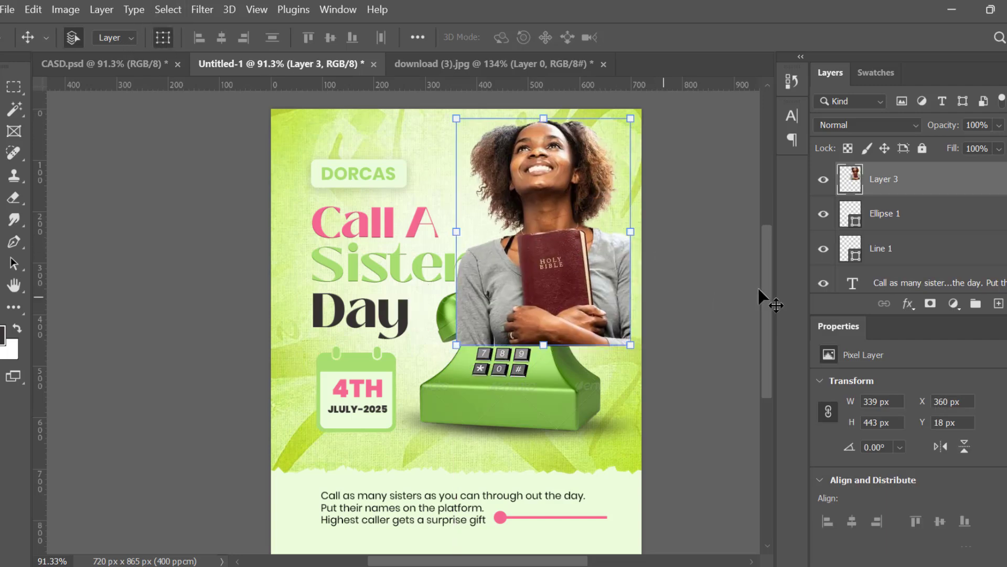
drag(630, 344, 684, 417)
drag(581, 315, 549, 290)
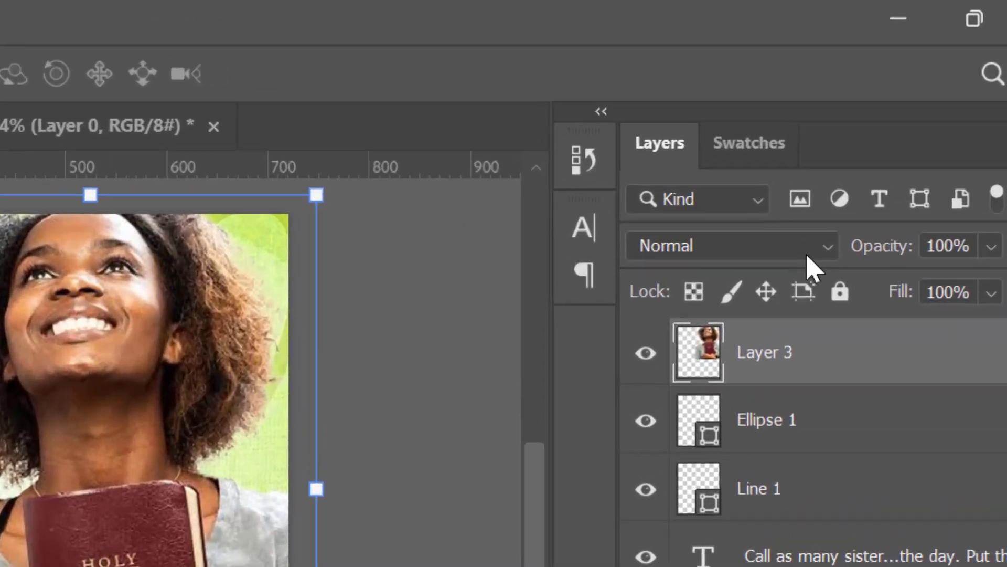
Set the woman's layer to Luminosity at 13% opacity and nudge it to about X 304 px, Y -23 px
click(916, 125)
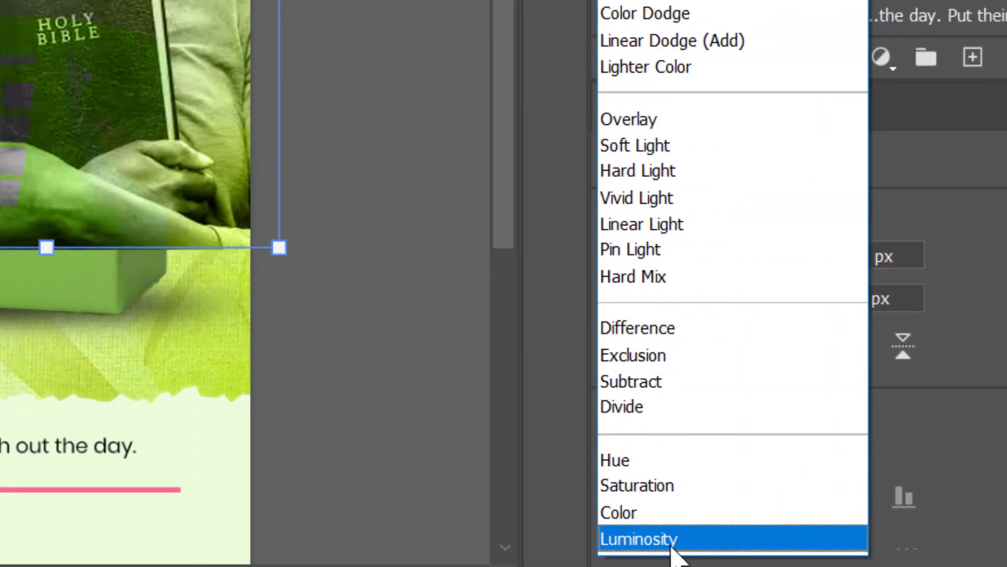
click(666, 540)
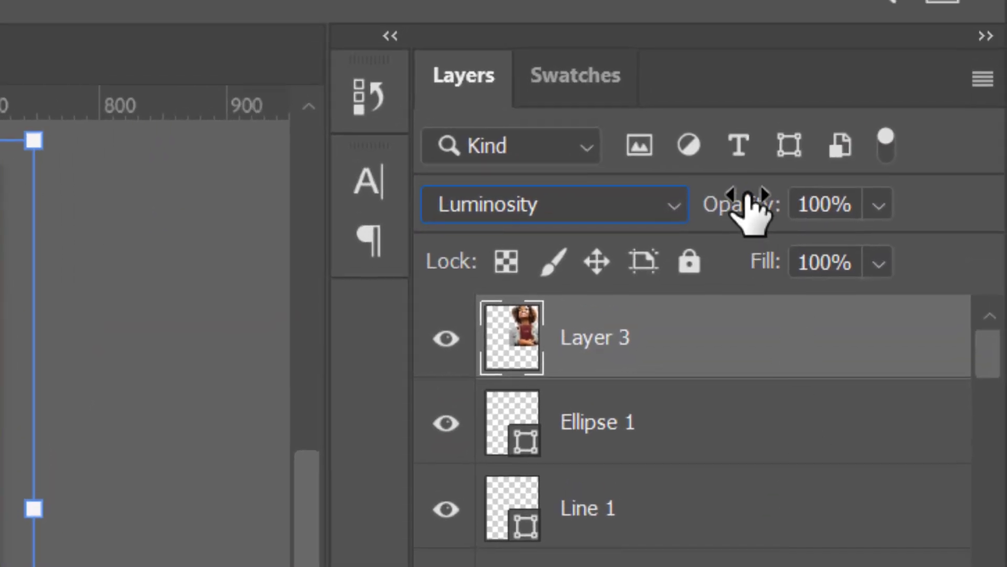
drag(749, 202, 572, 244)
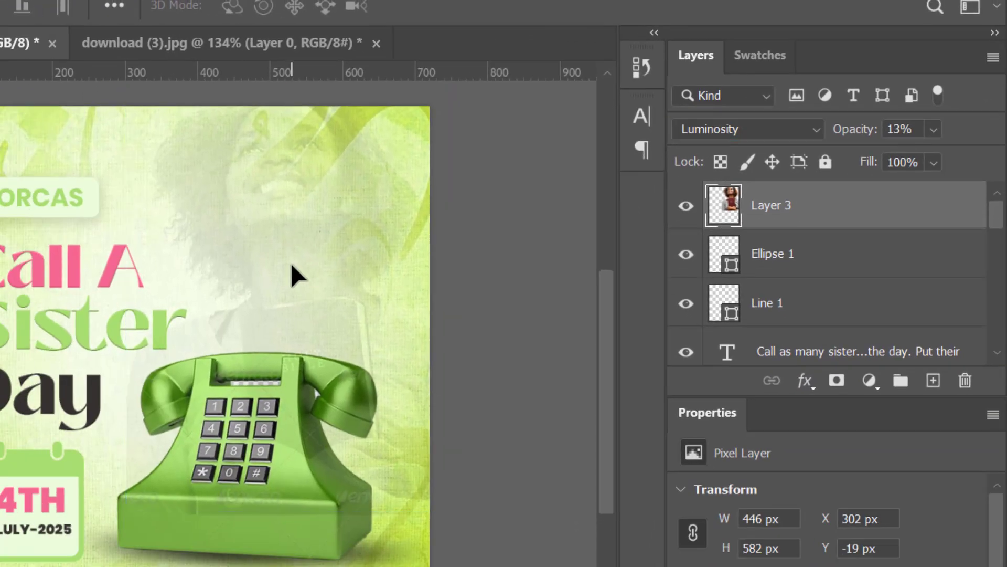
drag(291, 262, 289, 266)
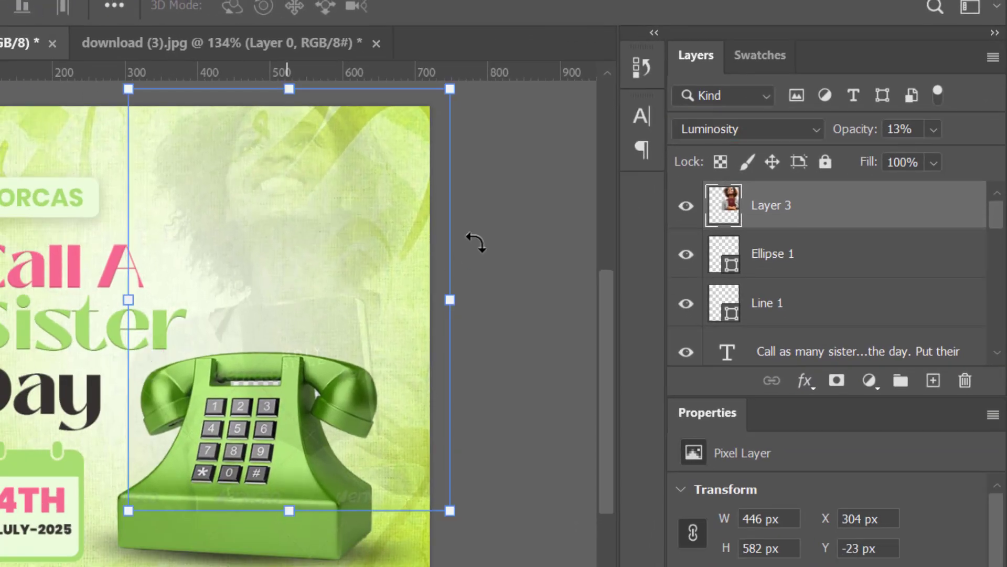
click(529, 195)
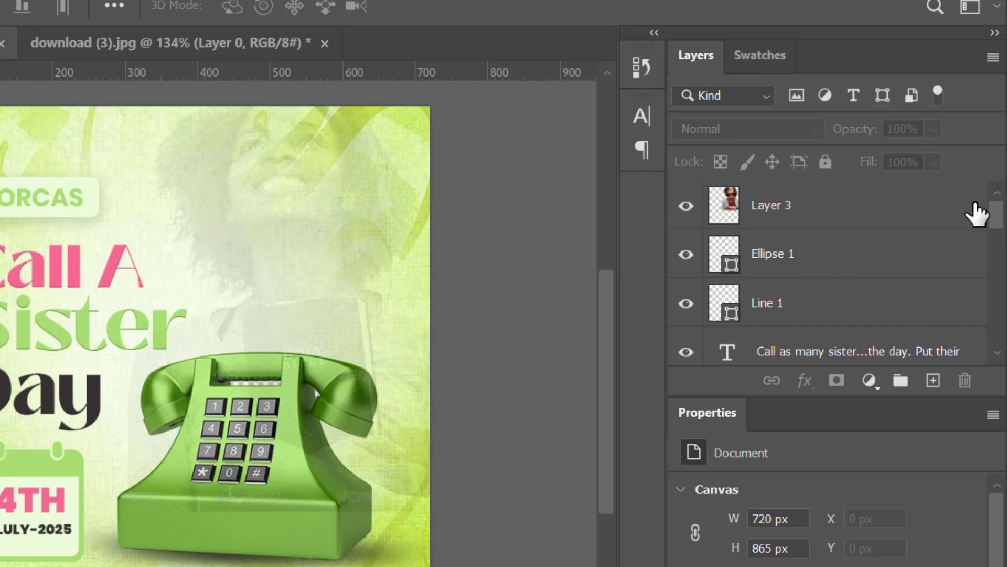
Add a layer mask to the "islamic calligraphy painting texture background" layer
drag(999, 221, 999, 333)
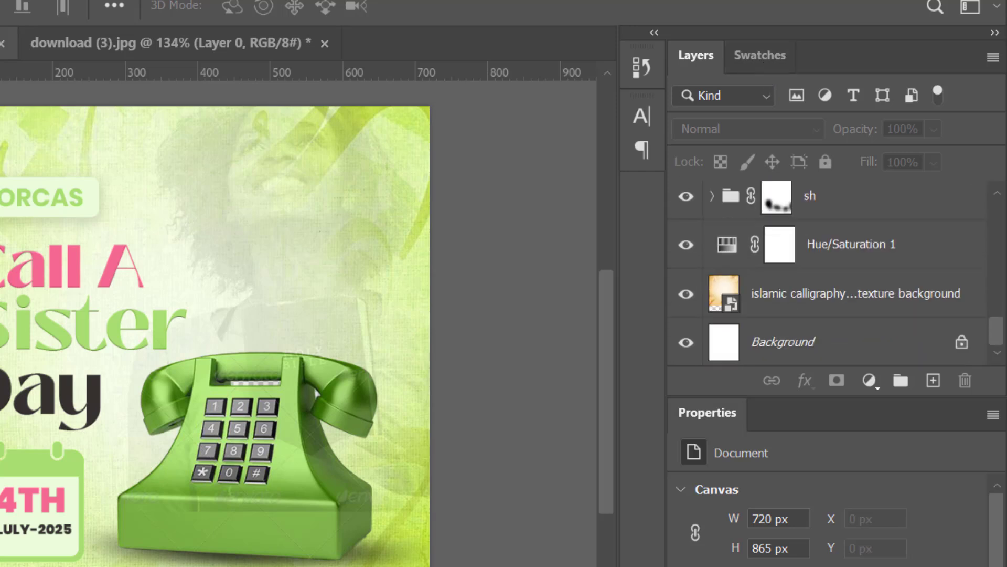
click(837, 298)
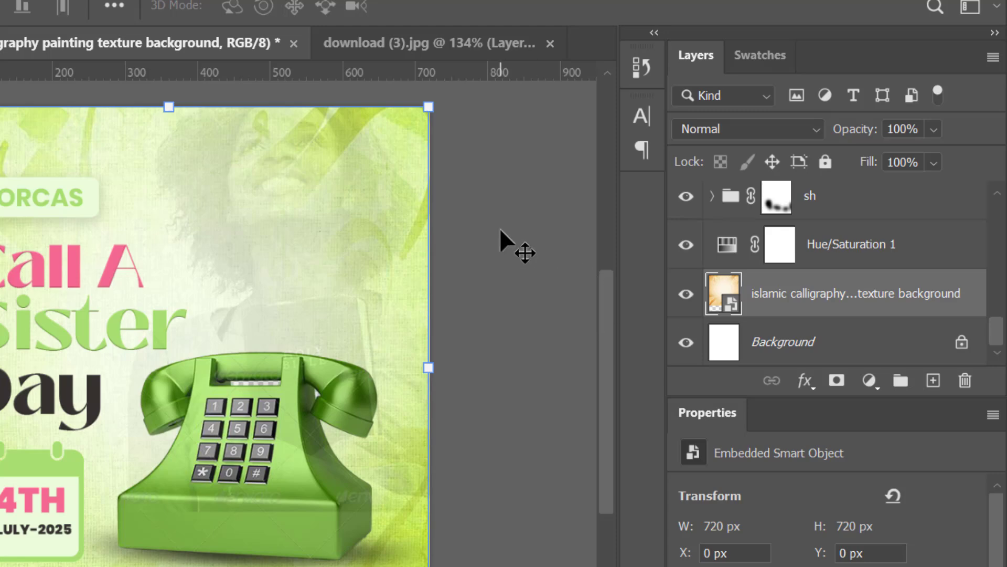
click(837, 380)
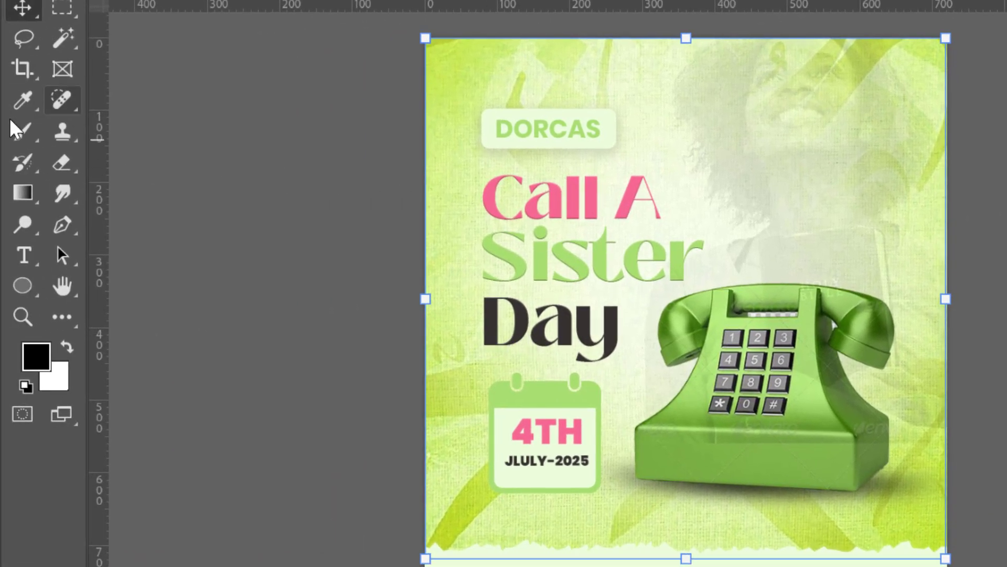
Brush black at 20% flow on the texture's mask to fade the calligraphy strokes around the woman's face and hair
click(17, 131)
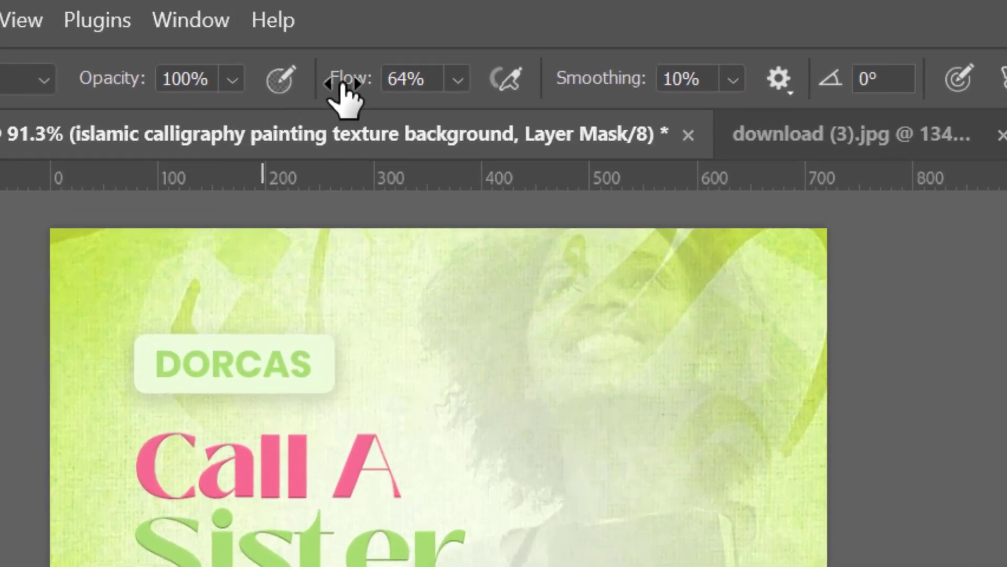
drag(344, 83, 262, 120)
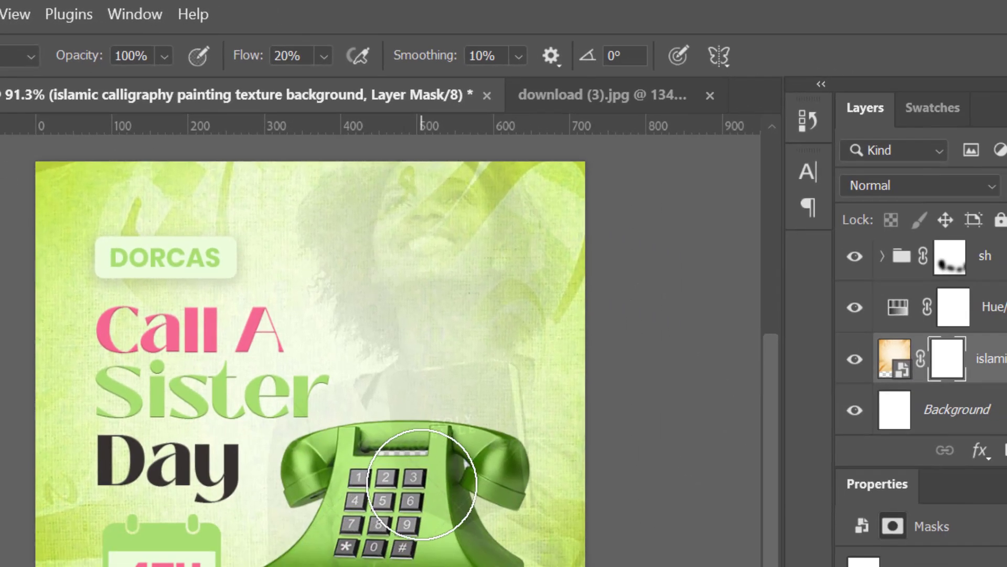
drag(378, 398, 357, 423)
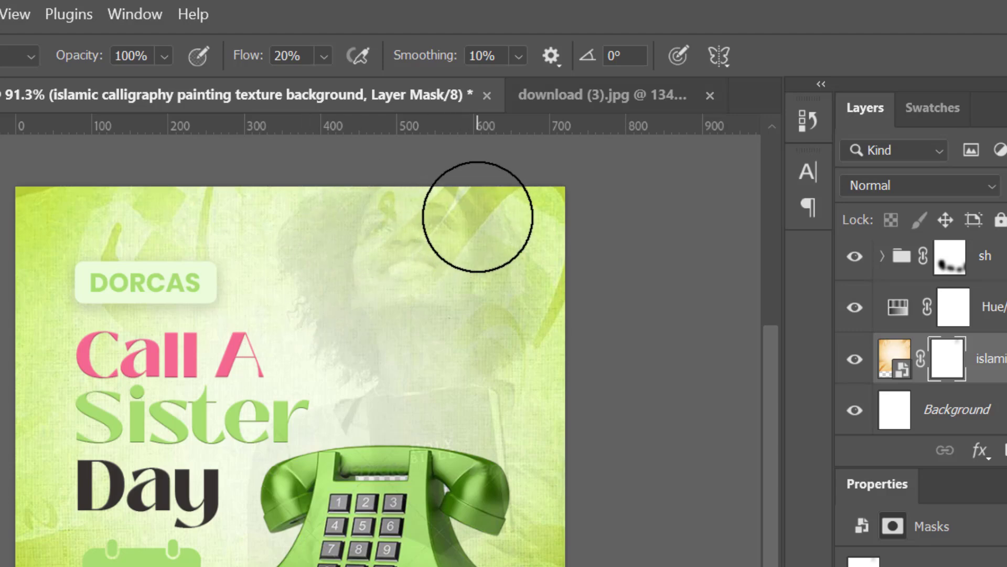
mouse_move(478, 217)
mouse_down()
mouse_move(451, 231)
mouse_move(490, 205)
mouse_move(423, 238)
mouse_move(488, 172)
mouse_move(463, 266)
mouse_move(509, 197)
mouse_move(507, 268)
mouse_move(491, 170)
mouse_move(478, 222)
mouse_move(523, 256)
mouse_move(453, 317)
mouse_move(468, 373)
mouse_move(475, 300)
mouse_move(581, 332)
mouse_move(553, 328)
mouse_move(471, 229)
mouse_move(486, 258)
mouse_move(461, 189)
mouse_move(441, 199)
mouse_move(348, 374)
mouse_move(367, 234)
mouse_move(419, 221)
mouse_move(363, 269)
mouse_move(371, 187)
mouse_move(383, 326)
mouse_move(489, 293)
mouse_move(502, 221)
mouse_move(527, 378)
mouse_move(488, 249)
mouse_move(436, 377)
mouse_move(409, 388)
mouse_move(326, 213)
mouse_move(336, 281)
mouse_move(576, 344)
mouse_move(483, 227)
mouse_move(563, 419)
mouse_move(562, 388)
mouse_move(567, 417)
mouse_move(461, 351)
mouse_move(464, 392)
mouse_move(260, 244)
mouse_move(464, 233)
mouse_move(467, 211)
mouse_move(367, 192)
mouse_move(389, 265)
mouse_move(402, 239)
mouse_move(598, 330)
mouse_move(559, 257)
mouse_move(584, 403)
mouse_move(563, 414)
mouse_move(607, 509)
mouse_up()
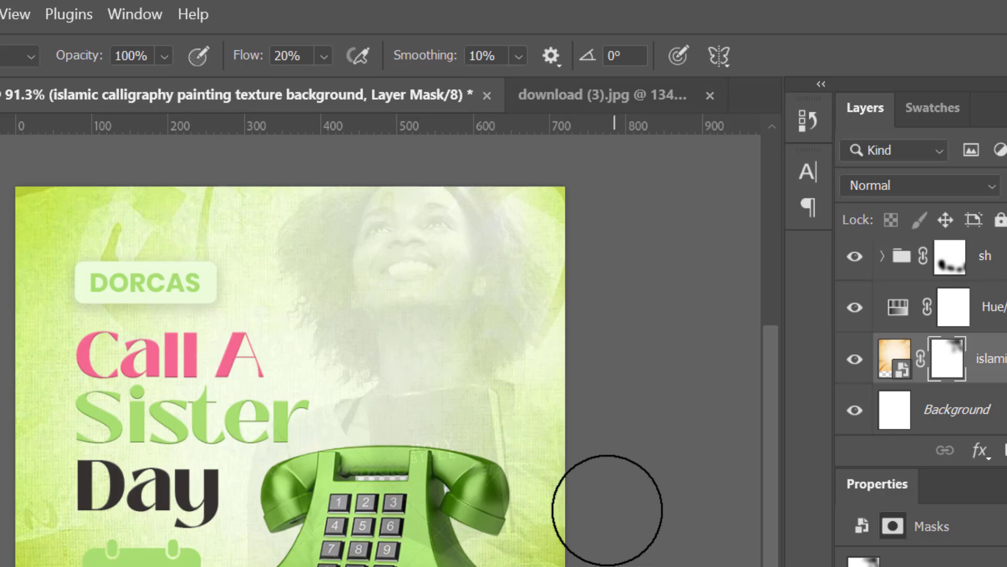
mouse_move(455, 228)
mouse_down()
mouse_move(442, 218)
mouse_move(463, 234)
mouse_move(470, 261)
mouse_move(464, 202)
mouse_move(441, 246)
mouse_up()
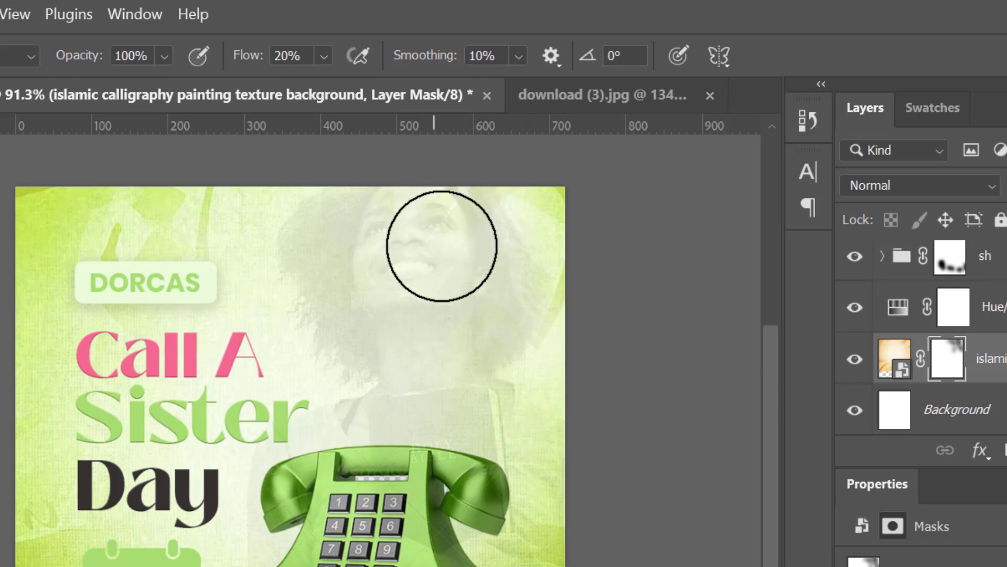
Add a layer mask to the faded woman's layer
key(v)
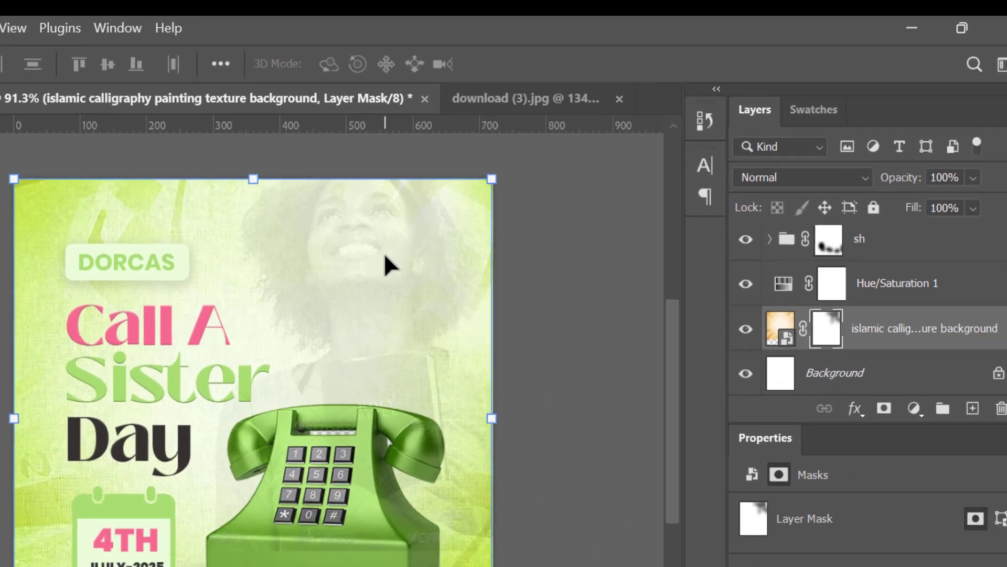
click(438, 272)
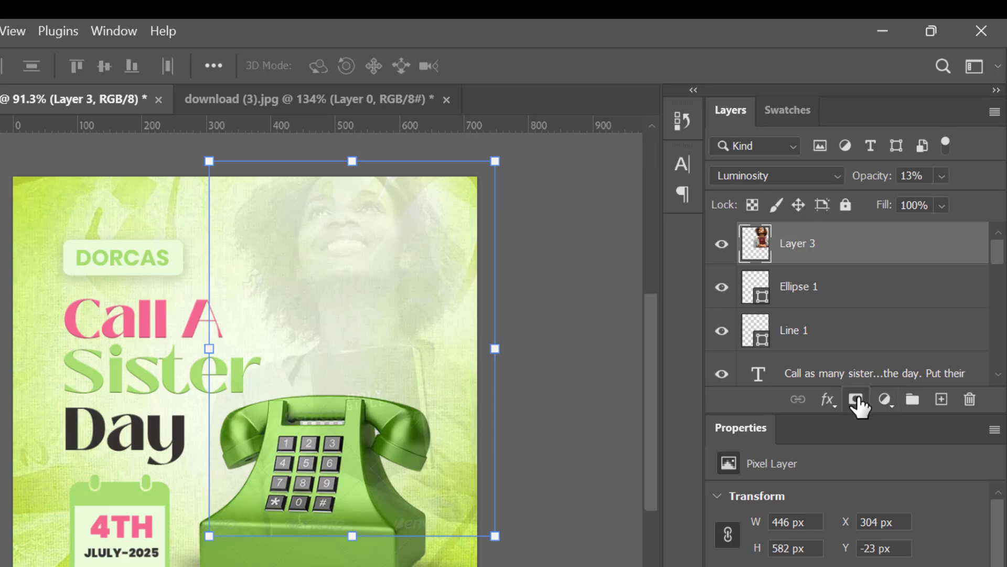
click(855, 400)
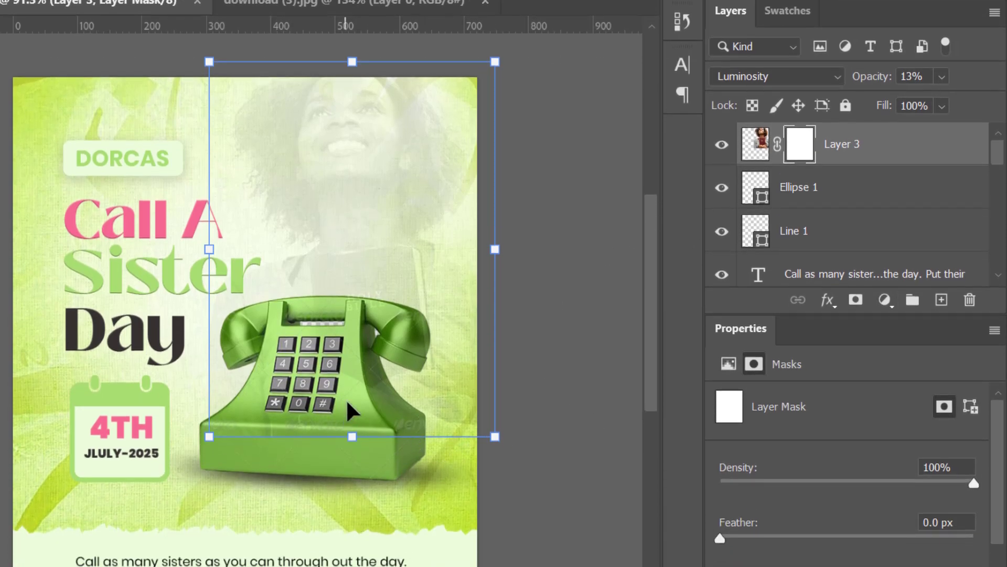
Brush black at 69% flow on the woman's mask to hide her lower body over and around the telephone, then deselect the layer
key(b)
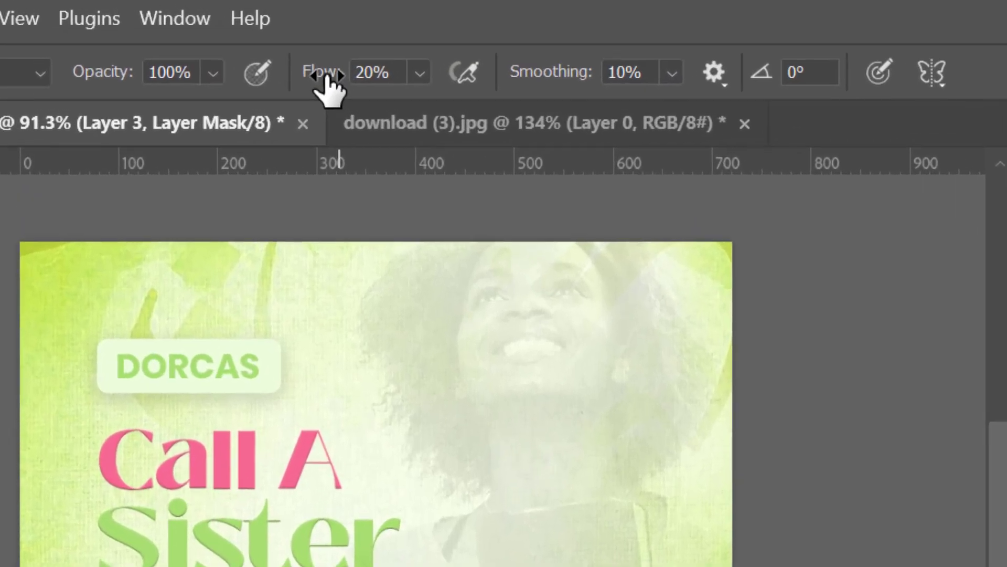
drag(289, 43, 362, 54)
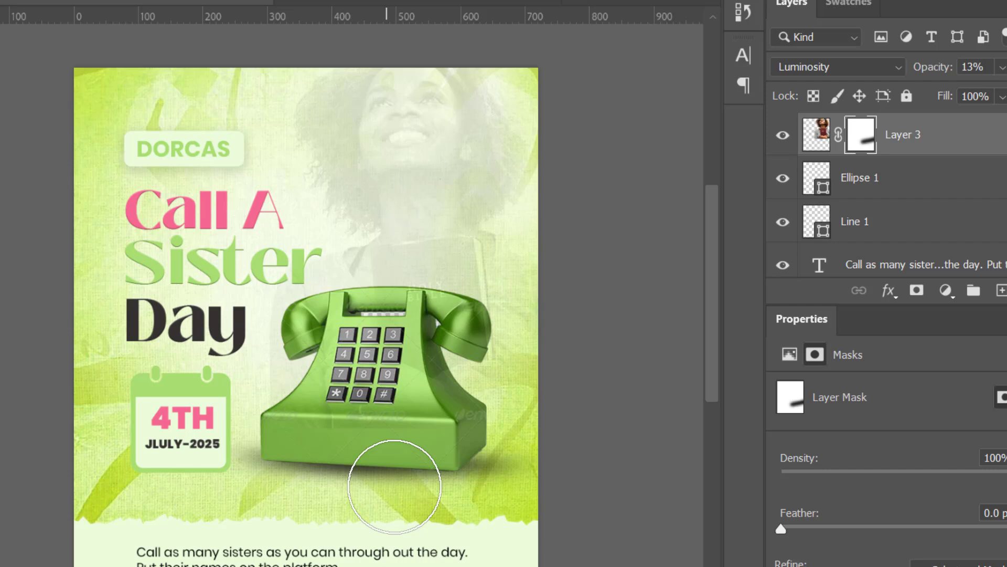
mouse_move(394, 486)
mouse_down()
mouse_move(226, 301)
mouse_move(258, 341)
mouse_move(265, 306)
mouse_move(424, 460)
mouse_up()
mouse_move(693, 322)
mouse_down()
mouse_move(266, 431)
mouse_move(553, 292)
mouse_move(418, 329)
mouse_move(256, 313)
mouse_move(606, 284)
mouse_move(243, 329)
mouse_move(481, 329)
mouse_move(847, 359)
mouse_up()
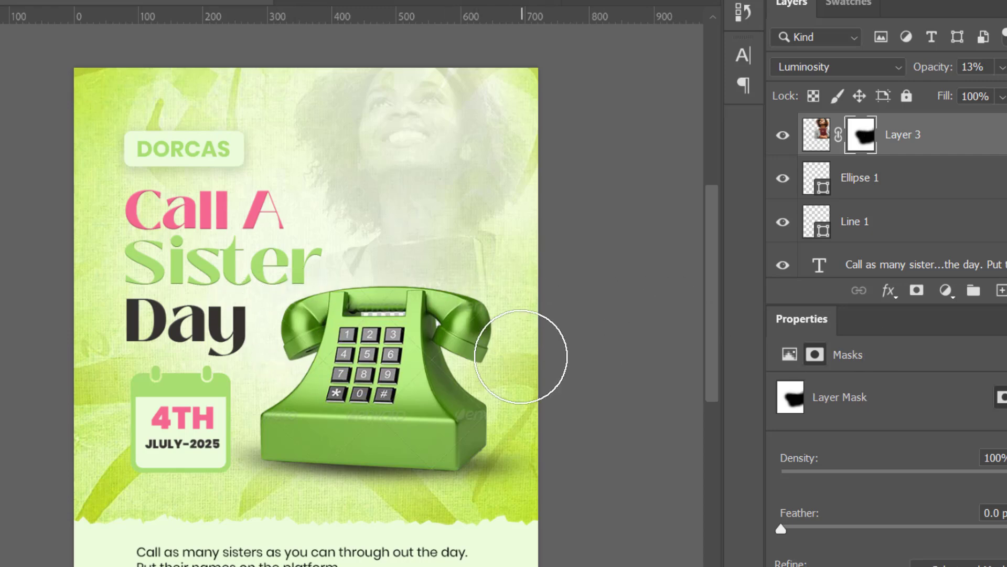
drag(368, 472, 360, 418)
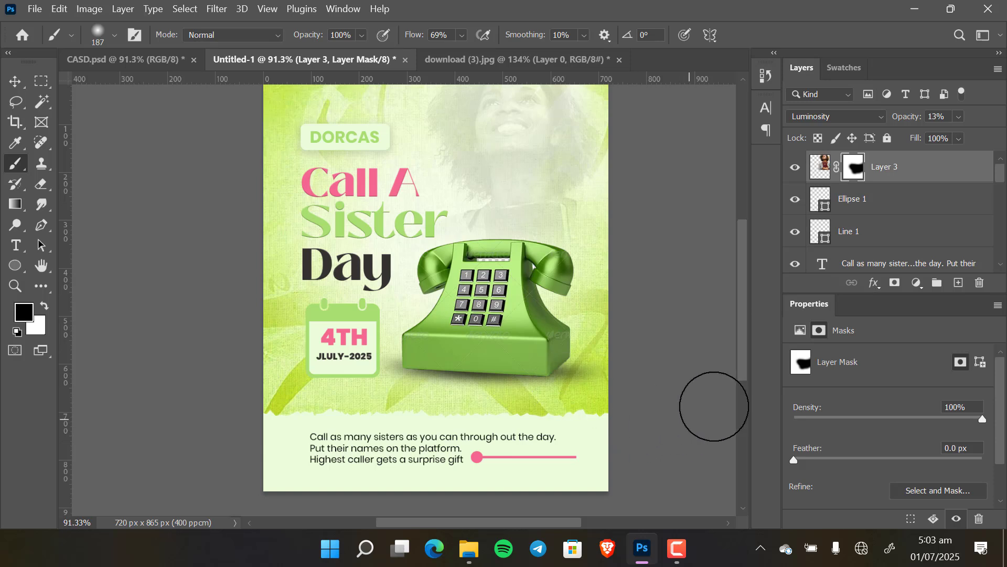
key(v)
click(701, 266)
drag(590, 256, 585, 265)
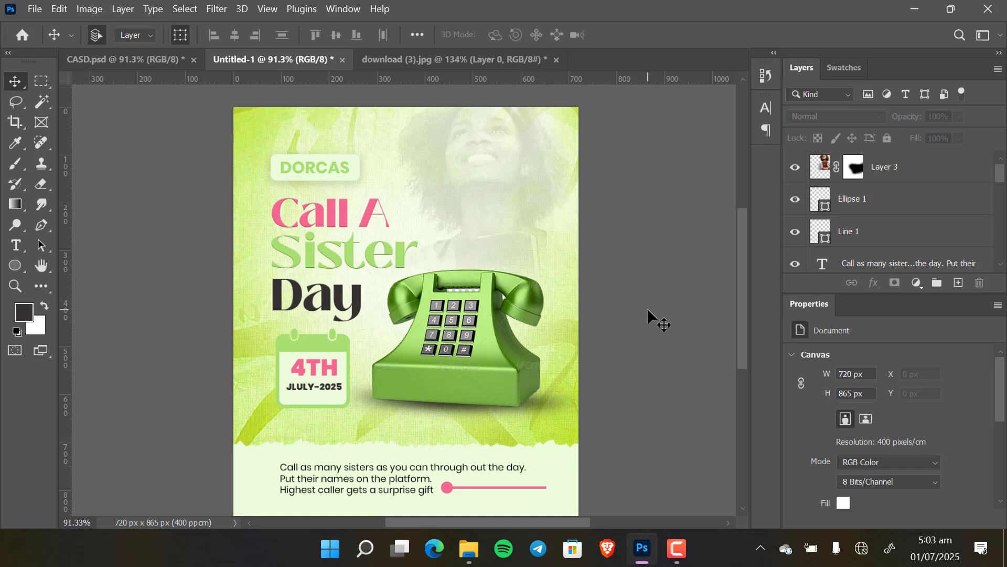
Copy the Levels 1 adjustment layer from the BACKGROUND group of CASD.psd into the Untitled-1 document
drag(613, 376, 622, 357)
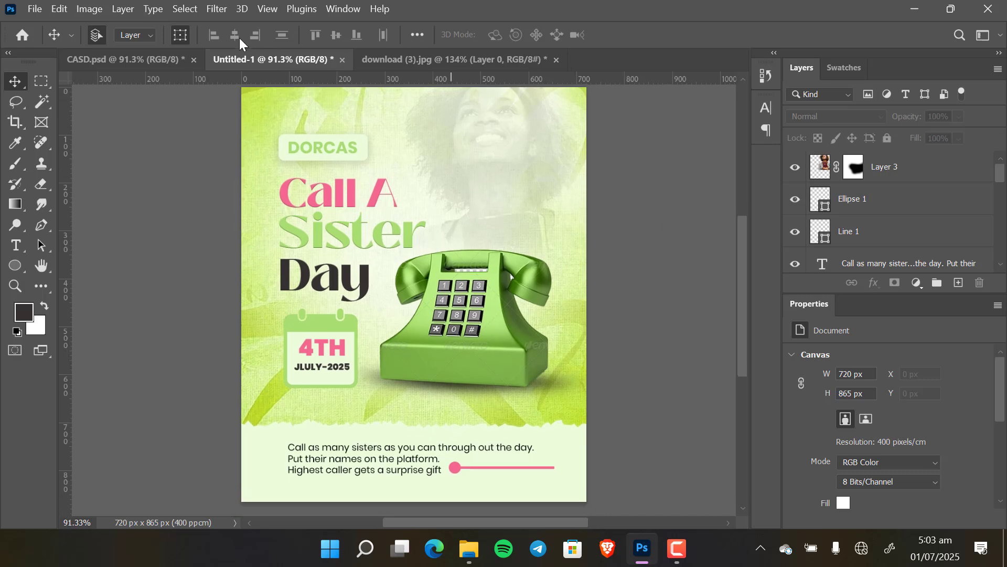
click(158, 58)
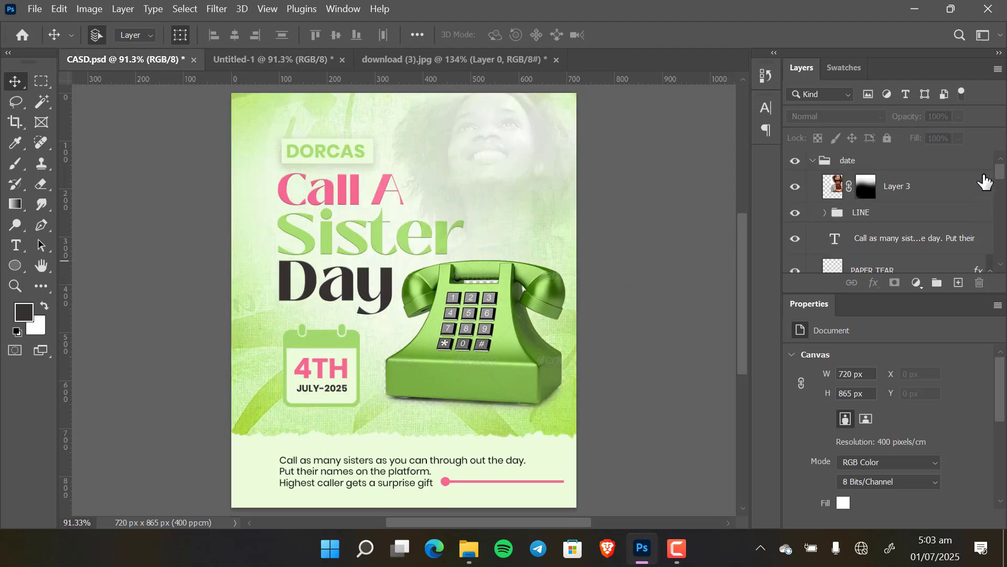
scroll(985, 181, down, 5)
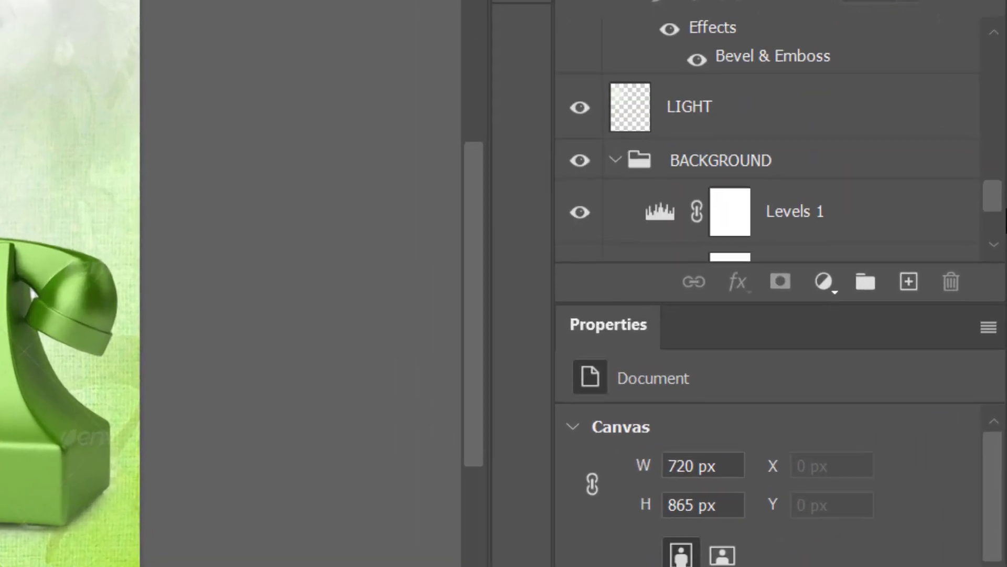
scroll(980, 210, down, 3)
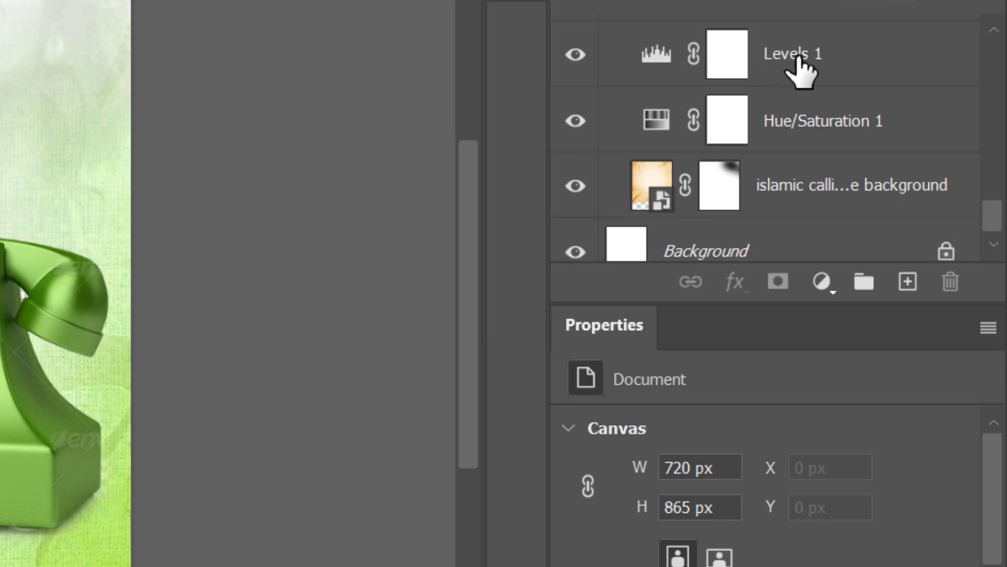
click(798, 59)
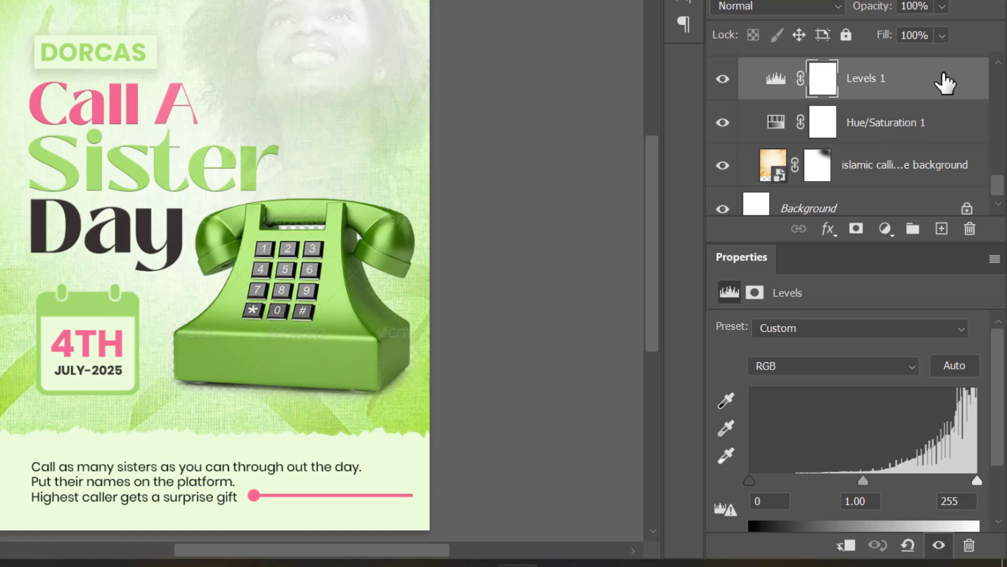
drag(944, 74, 186, 0)
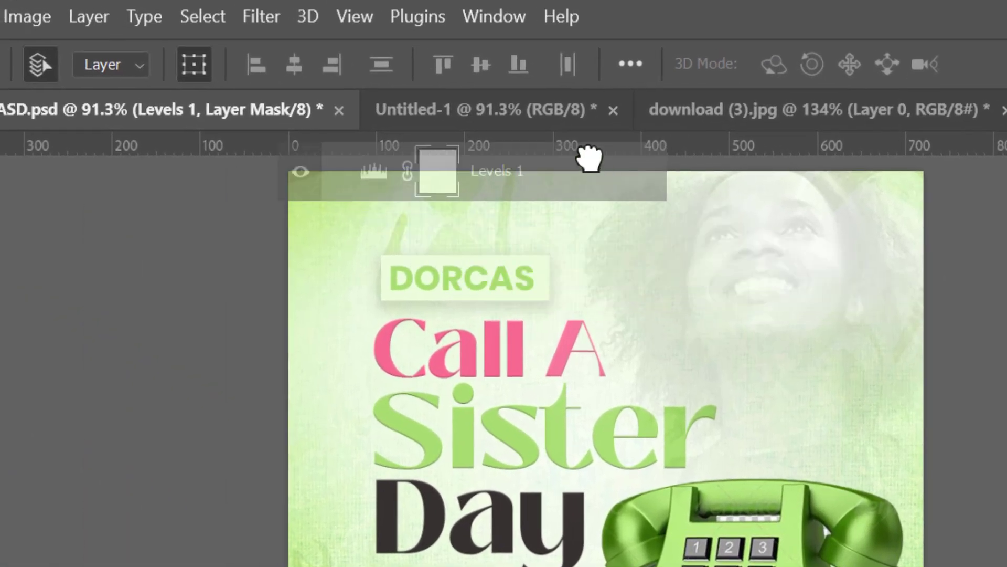
drag(588, 157, 451, 278)
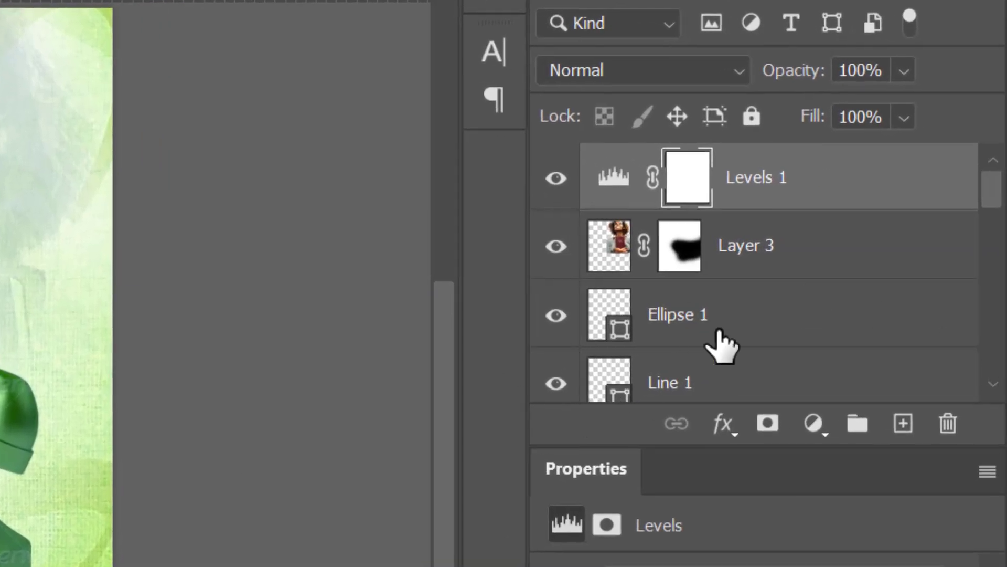
Move the Levels 1 layer directly above Hue/Saturation 1, and toggle its visibility off and on to compare the effect
drag(915, 198, 823, 216)
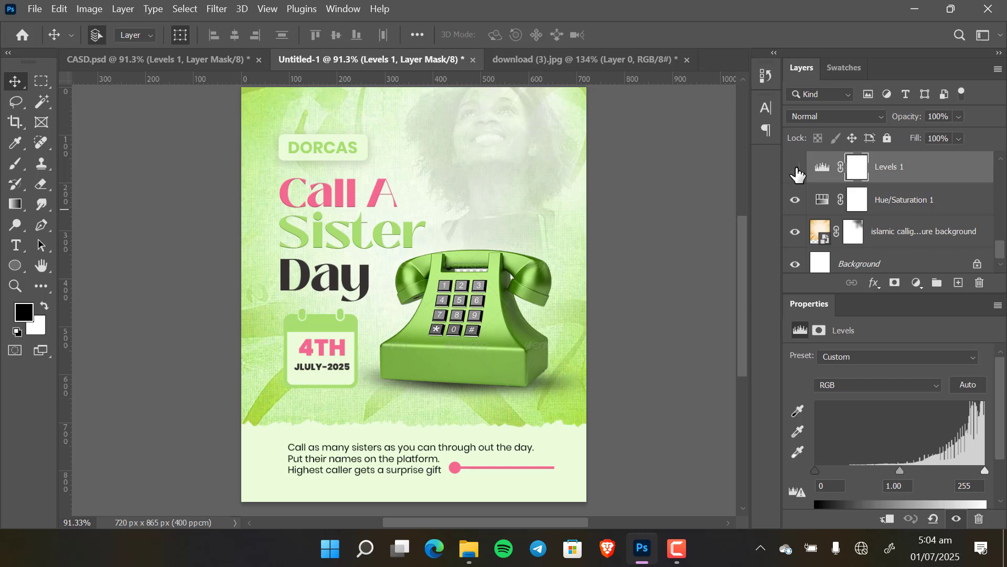
click(796, 168)
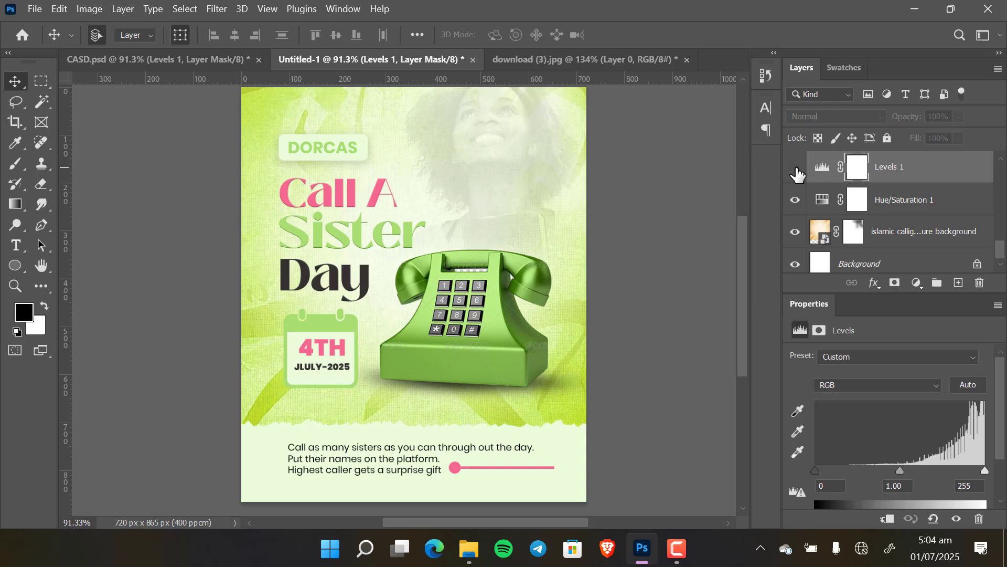
click(796, 168)
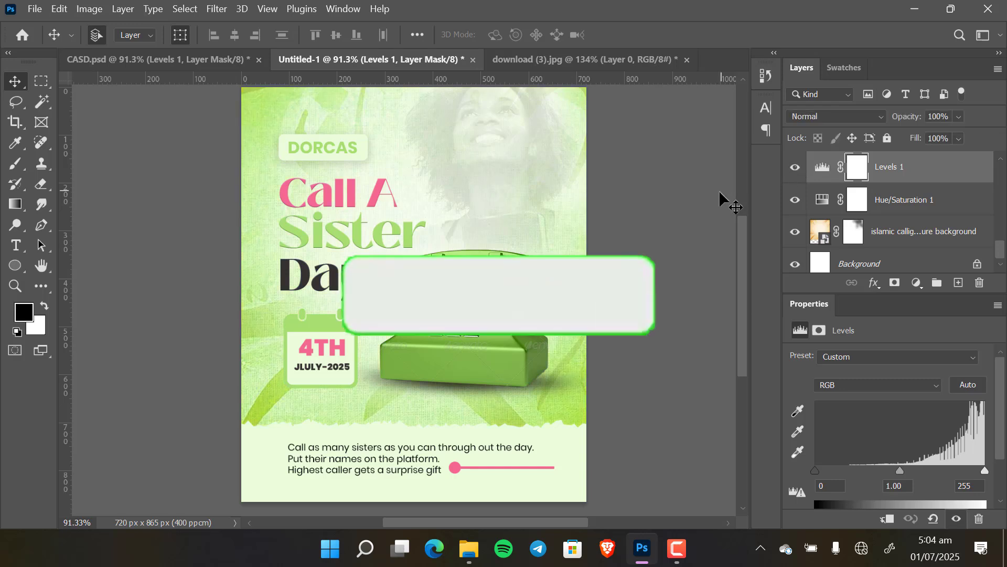